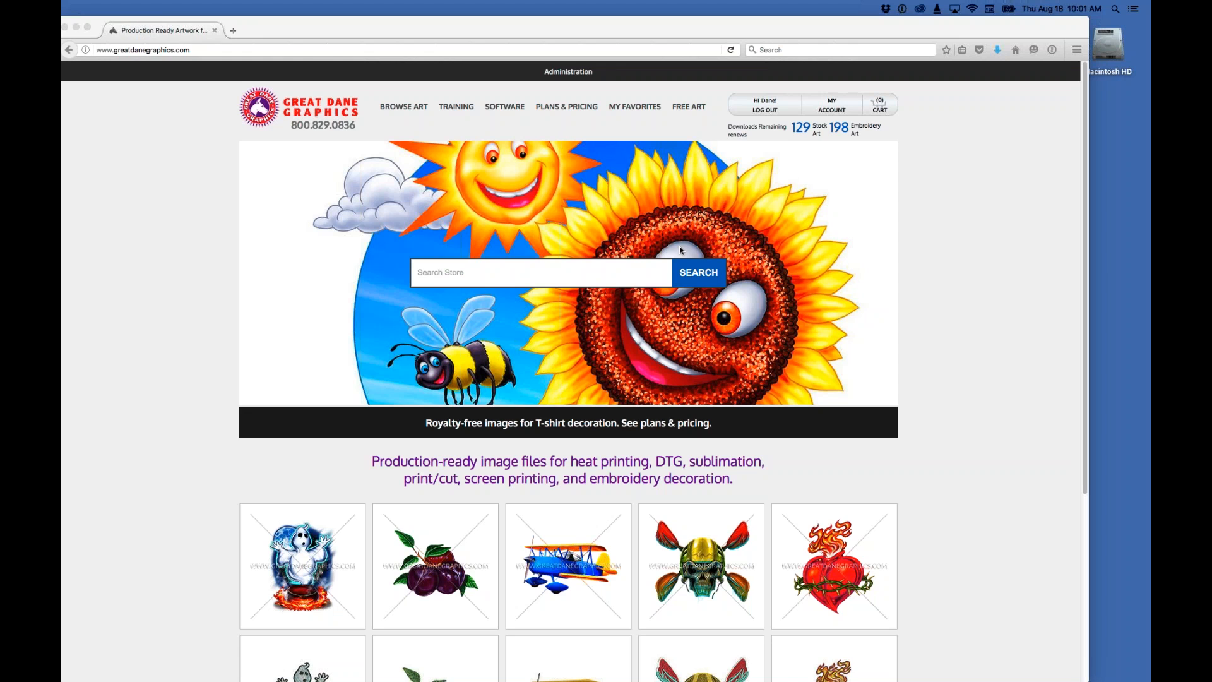
Step: Open the Kayak Skull artwork from the home page and view its Digital Printing version enlarged
{"action": "left_click", "coordinate": [452, 30]}
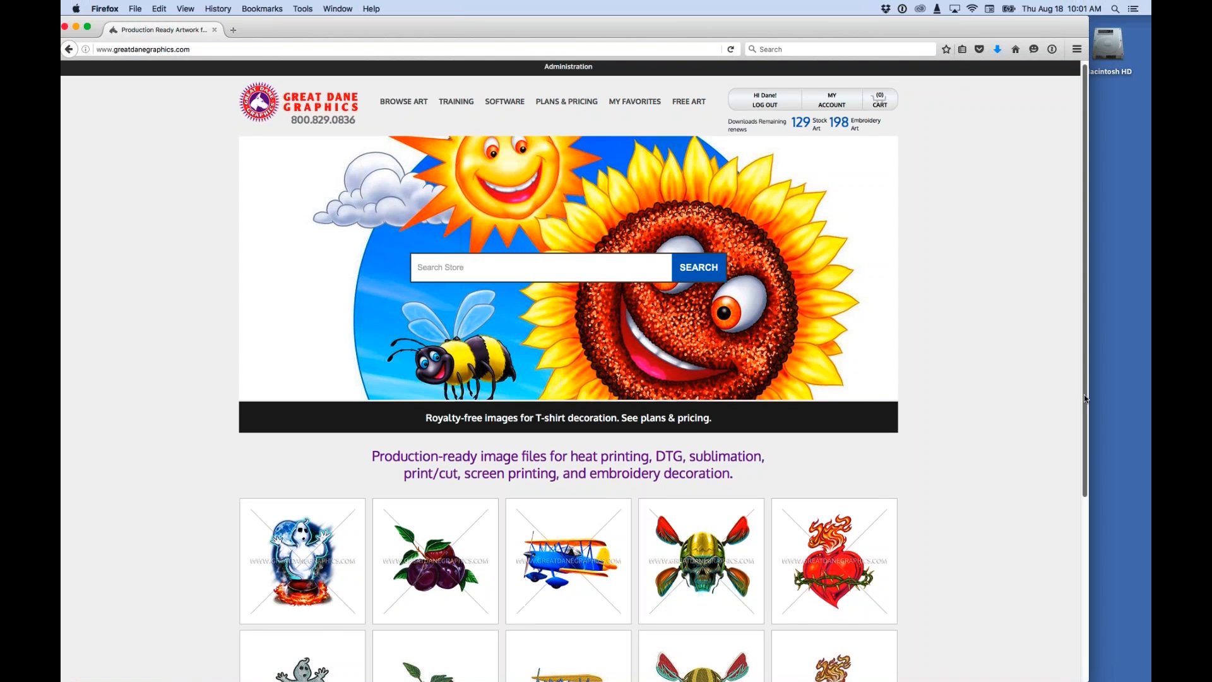
{"action": "left_click_drag", "start_coordinate": [1084, 395], "coordinate": [1072, 443]}
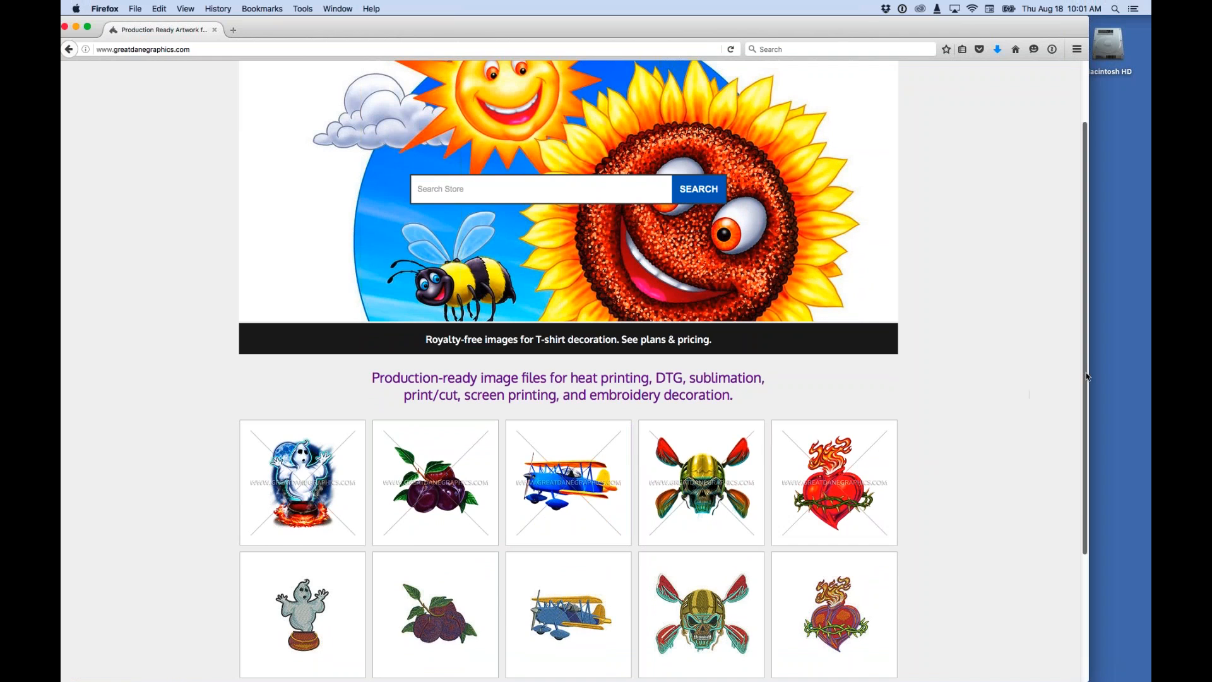
{"action": "left_click_drag", "start_coordinate": [1086, 376], "coordinate": [1035, 277]}
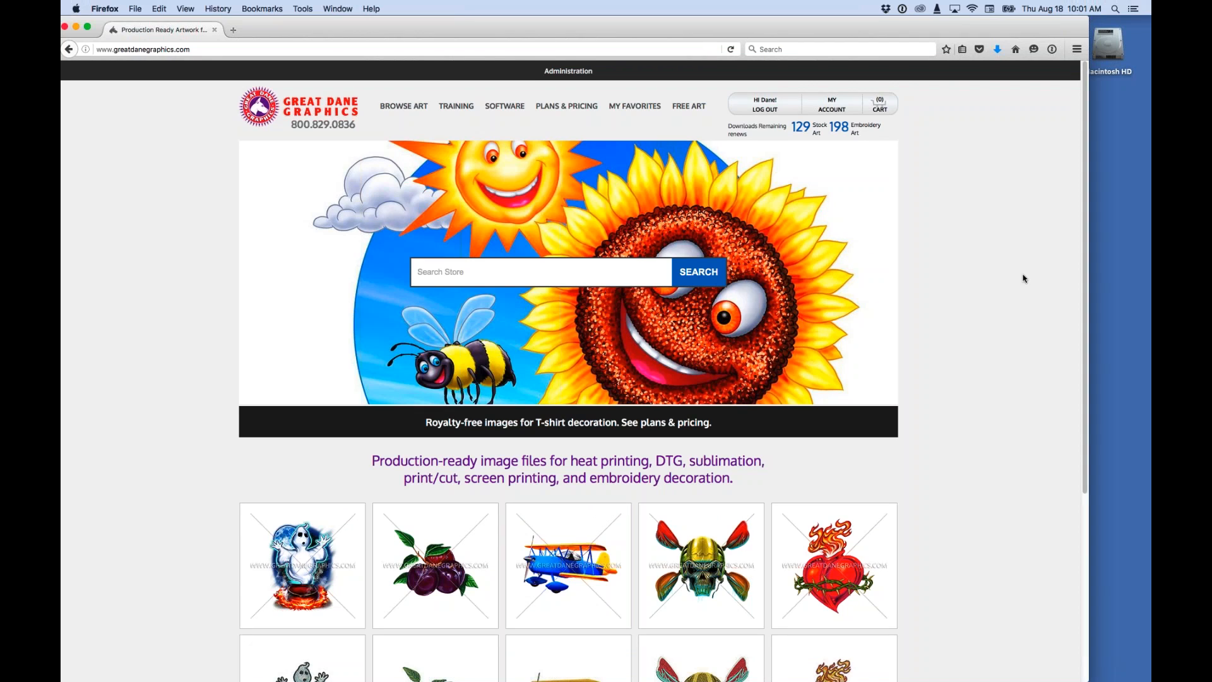
{"action": "left_click", "coordinate": [729, 578]}
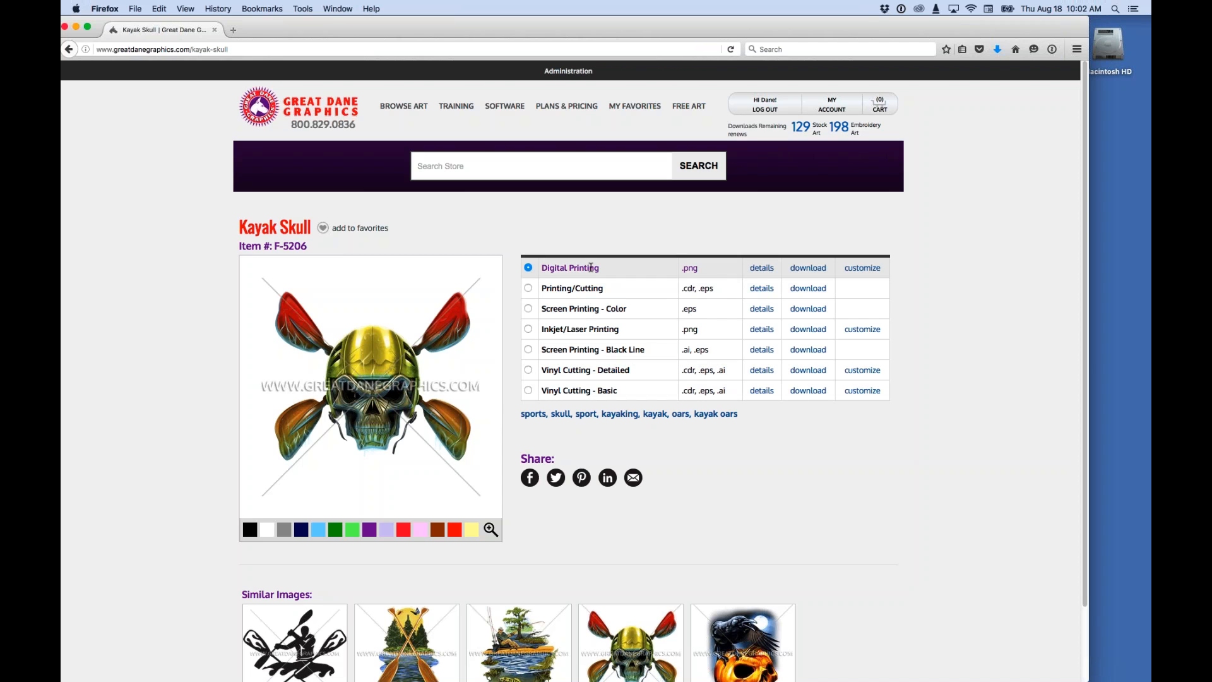
{"action": "left_click", "coordinate": [381, 379]}
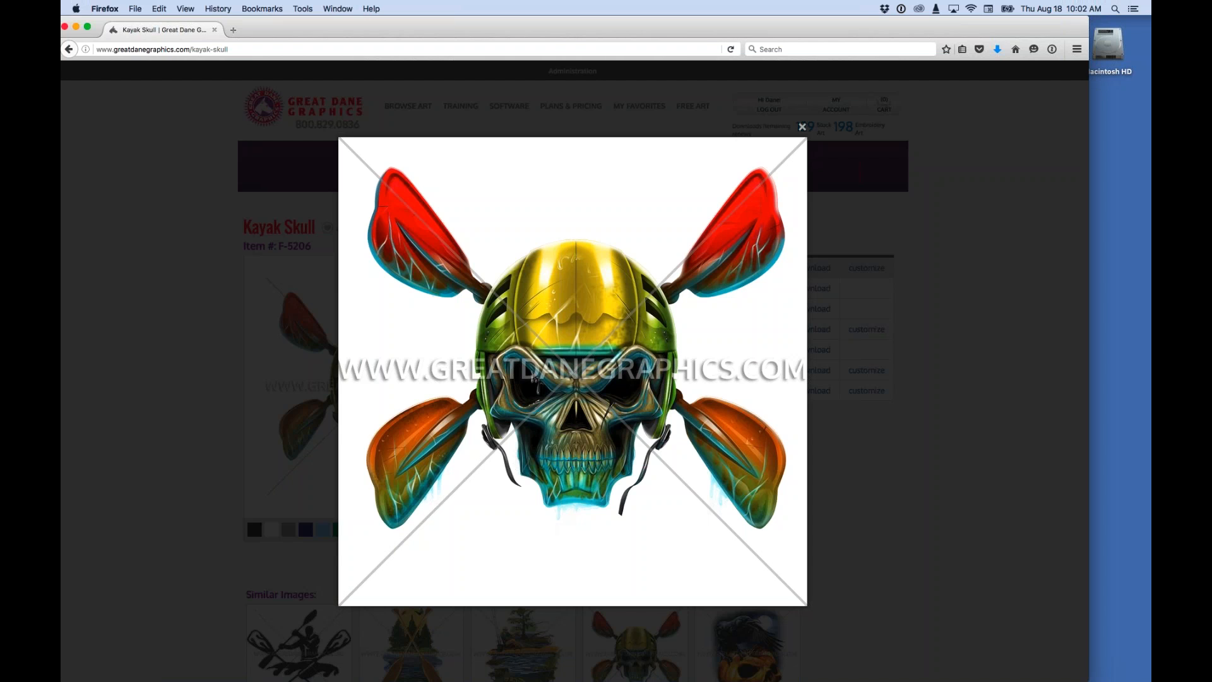
{"action": "left_click", "coordinate": [800, 128]}
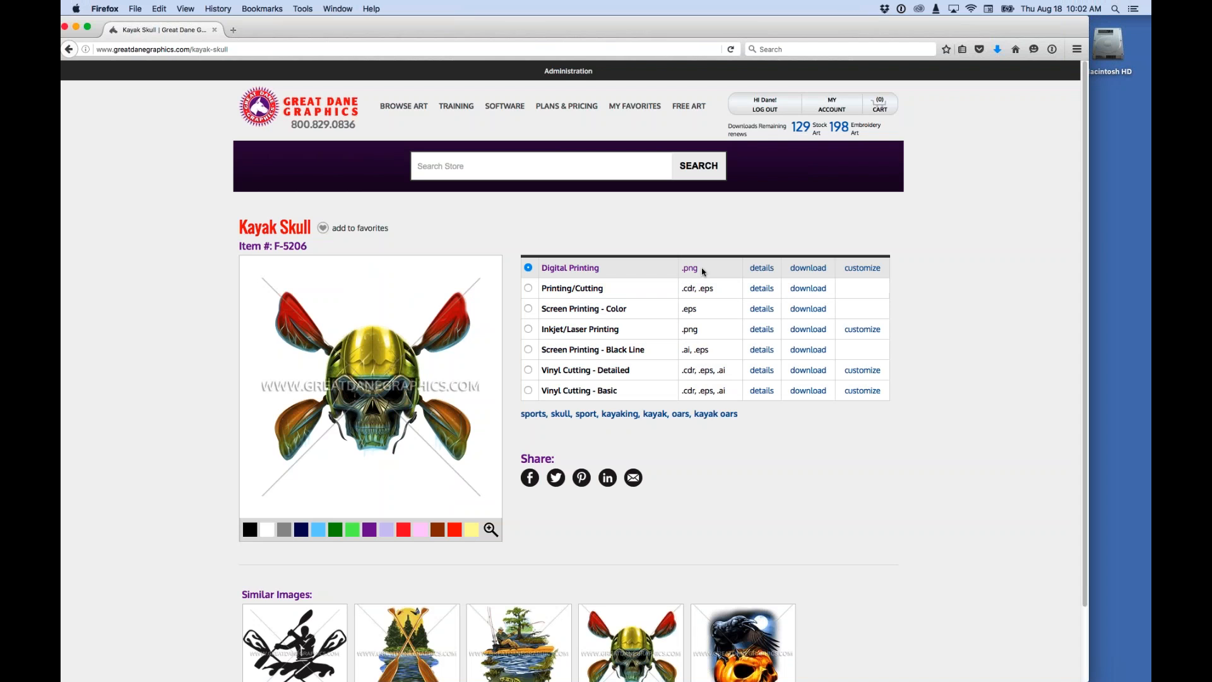
Step: View enlarged previews of the Kayak Skull's Printing/Cutting and Screen Printing - Color versions
{"action": "left_click", "coordinate": [528, 289]}
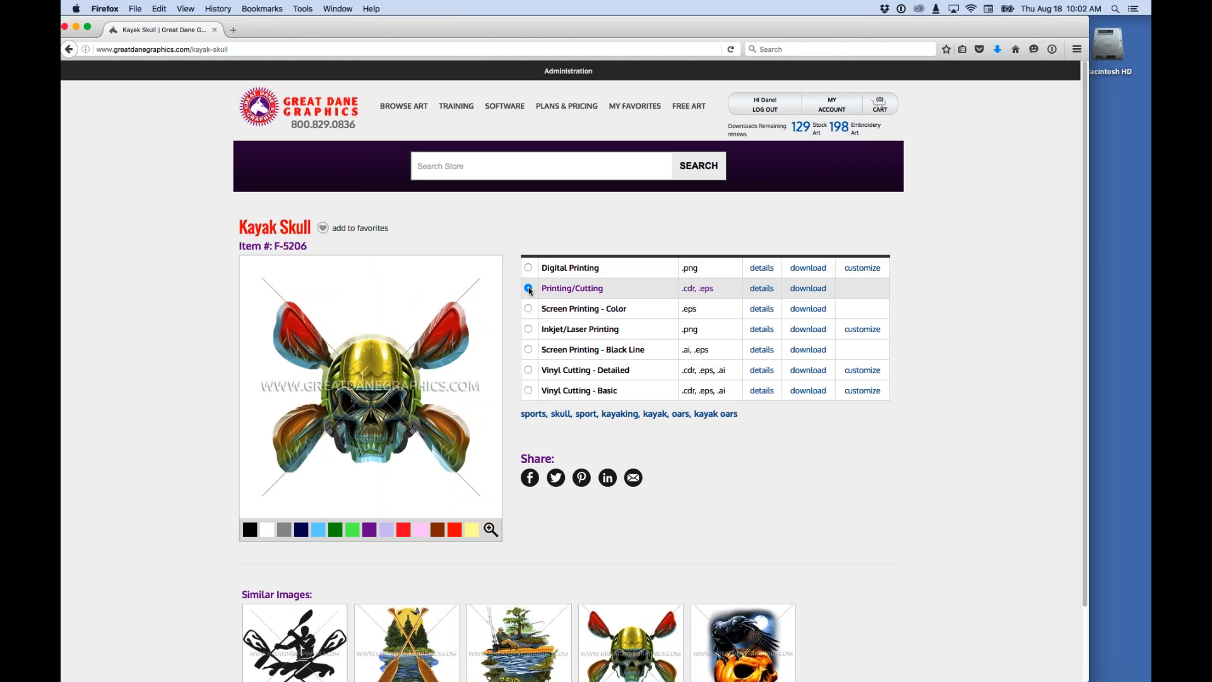
{"action": "left_click", "coordinate": [381, 371]}
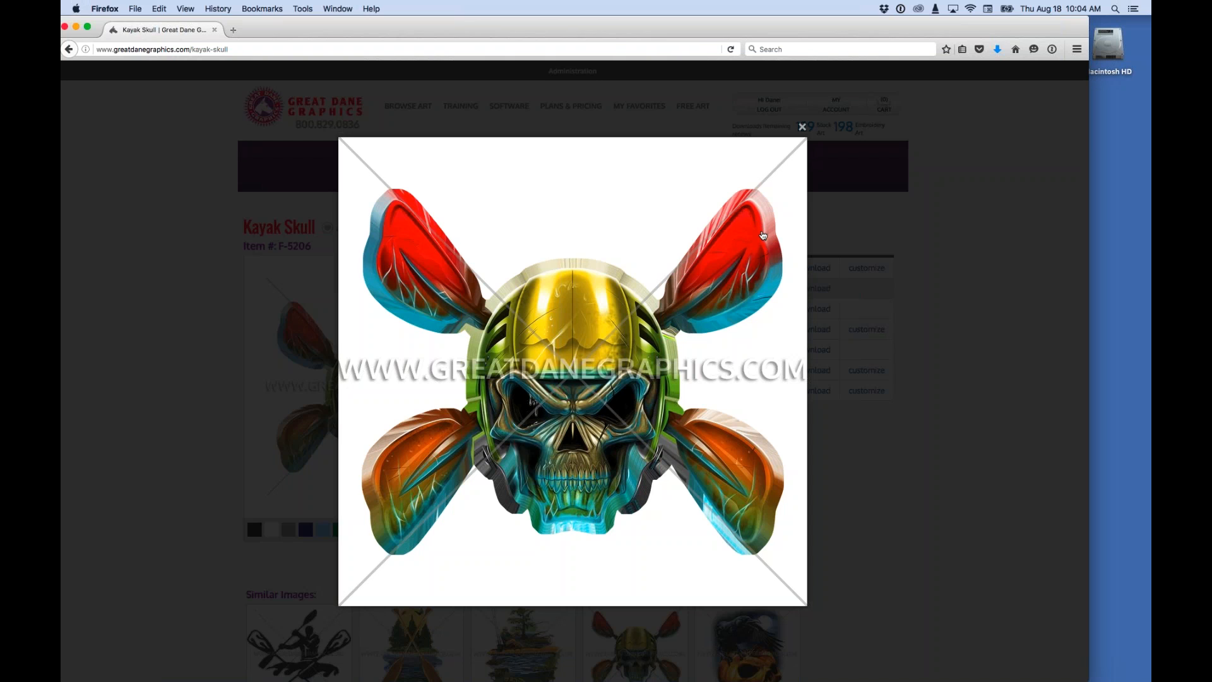
{"action": "left_click", "coordinate": [801, 128]}
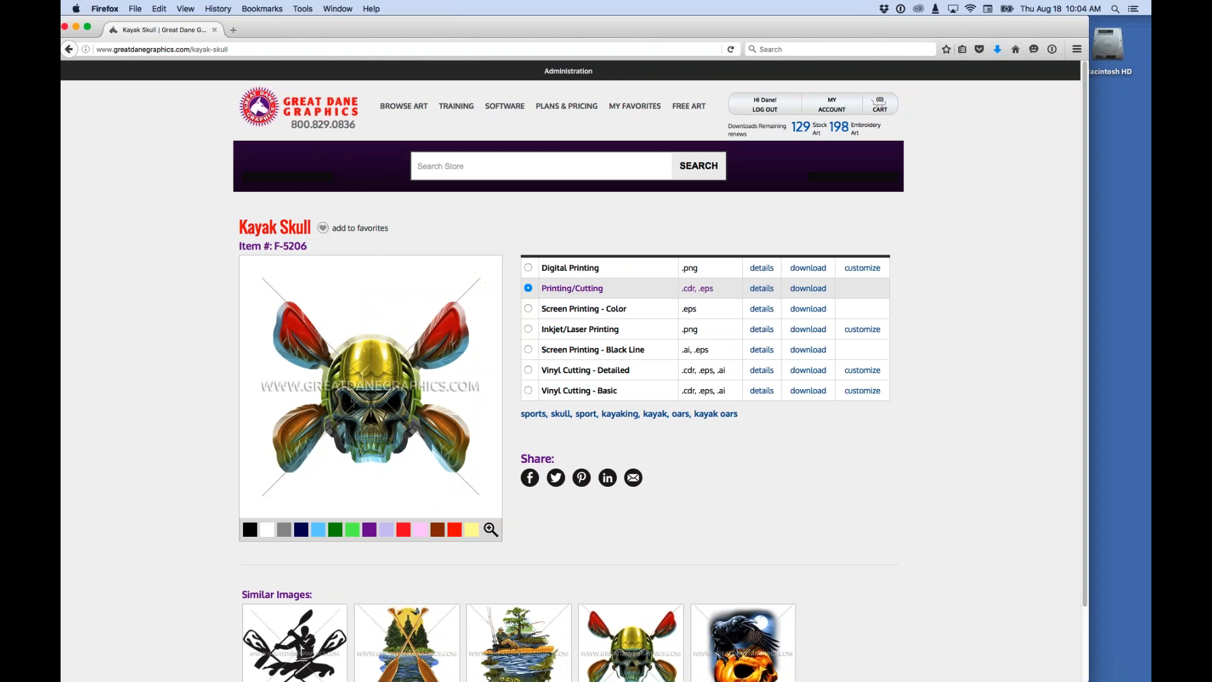
{"action": "left_click", "coordinate": [529, 309]}
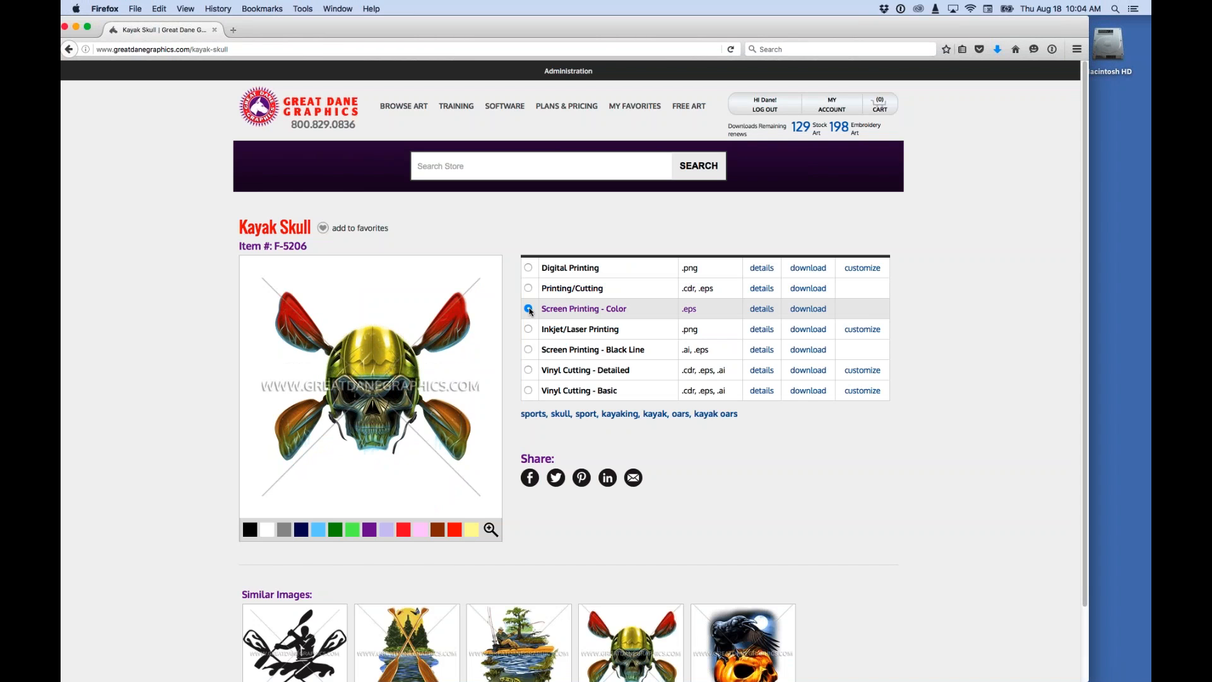
{"action": "left_click", "coordinate": [399, 375]}
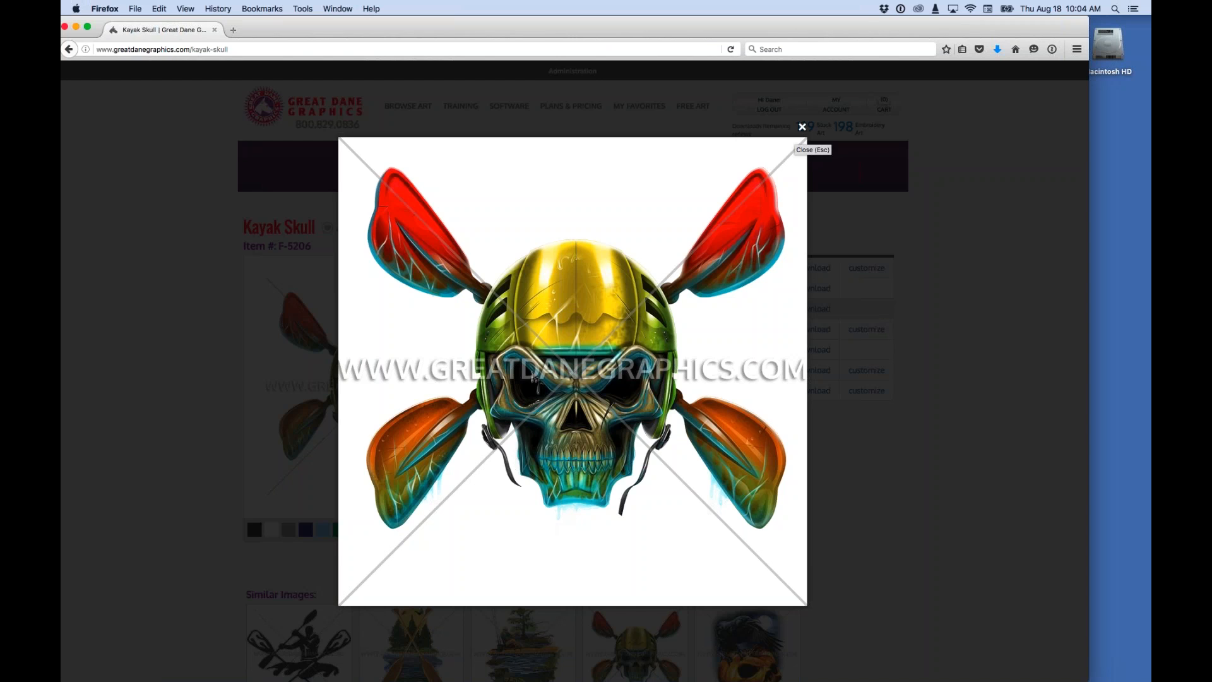
{"action": "left_click", "coordinate": [802, 128]}
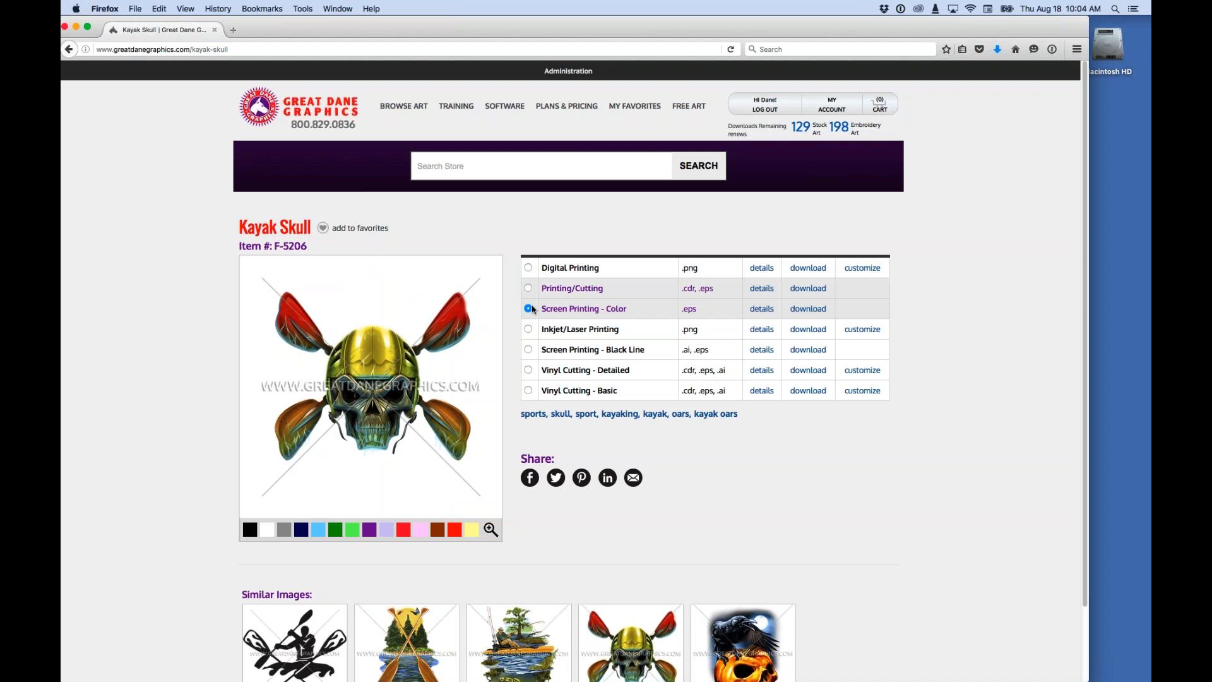
Step: View enlarged previews of the Kayak Skull's Inkjet/Laser Printing and Screen Printing - Black Line versions
{"action": "left_click", "coordinate": [577, 328]}
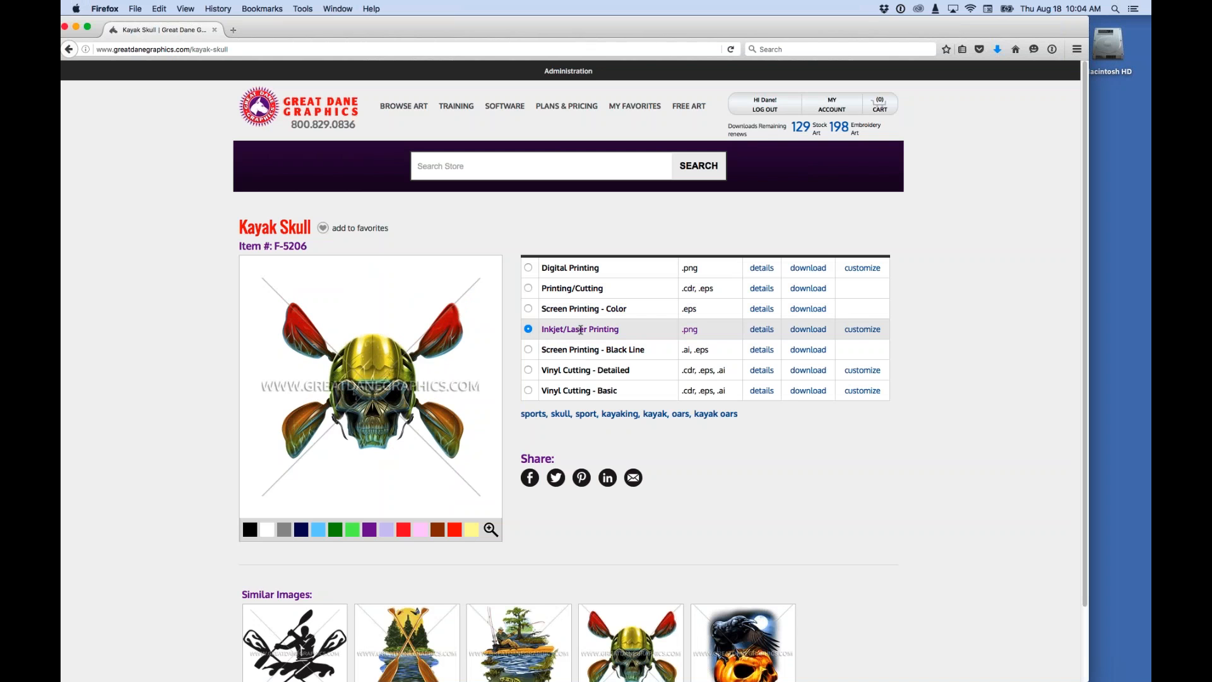
{"action": "left_click", "coordinate": [376, 368]}
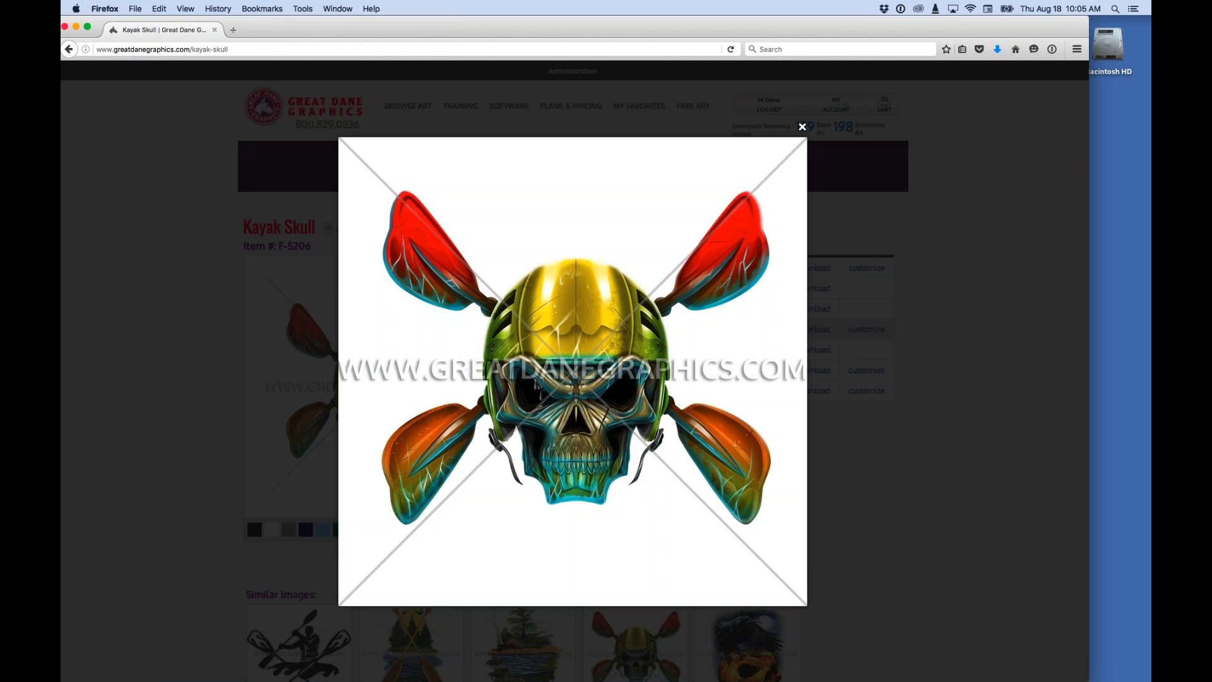
{"action": "left_click", "coordinate": [802, 129]}
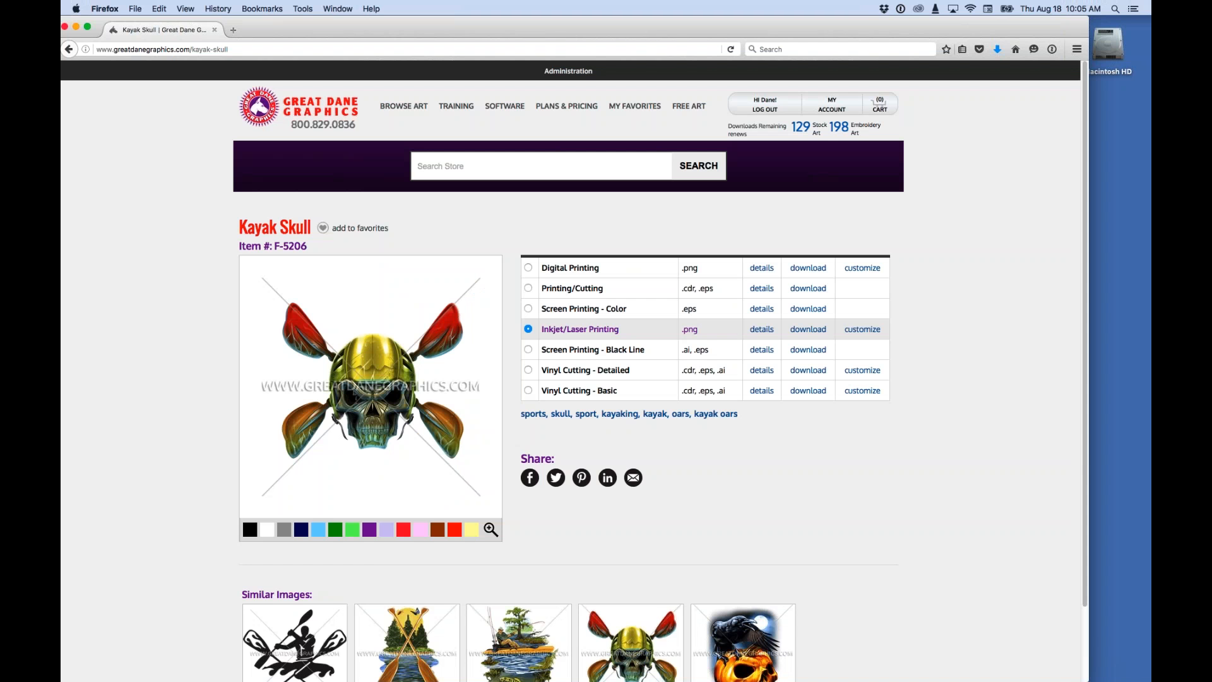
{"action": "left_click", "coordinate": [550, 349]}
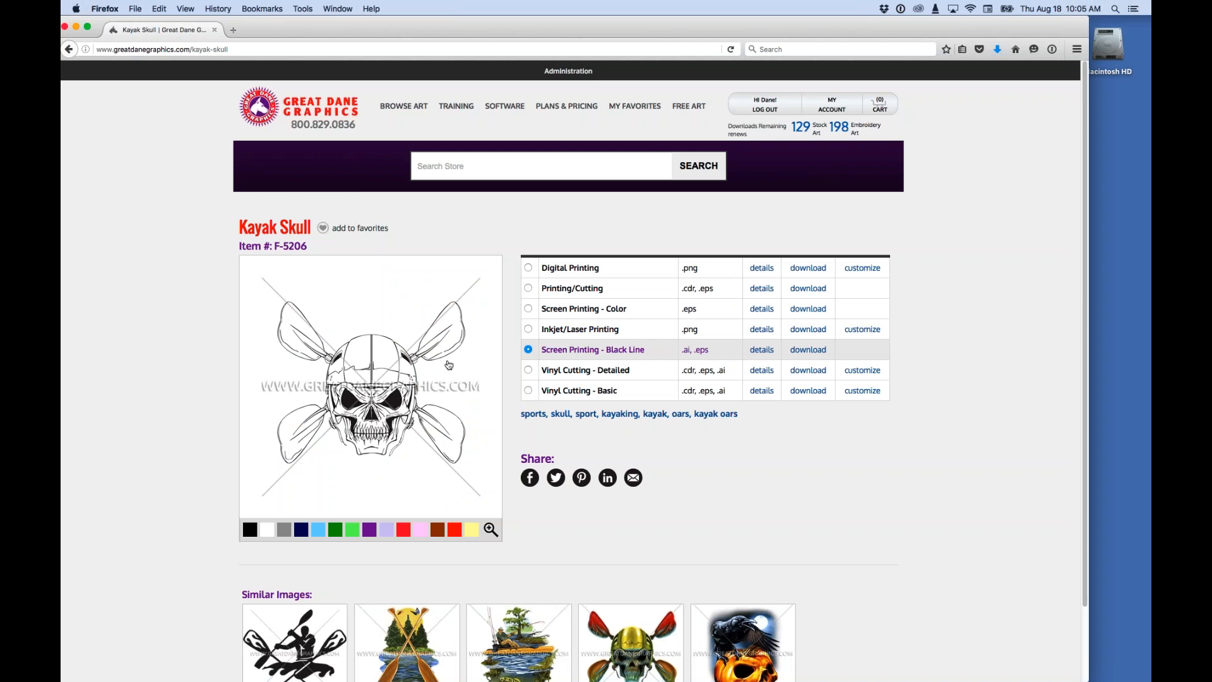
{"action": "left_click", "coordinate": [375, 367]}
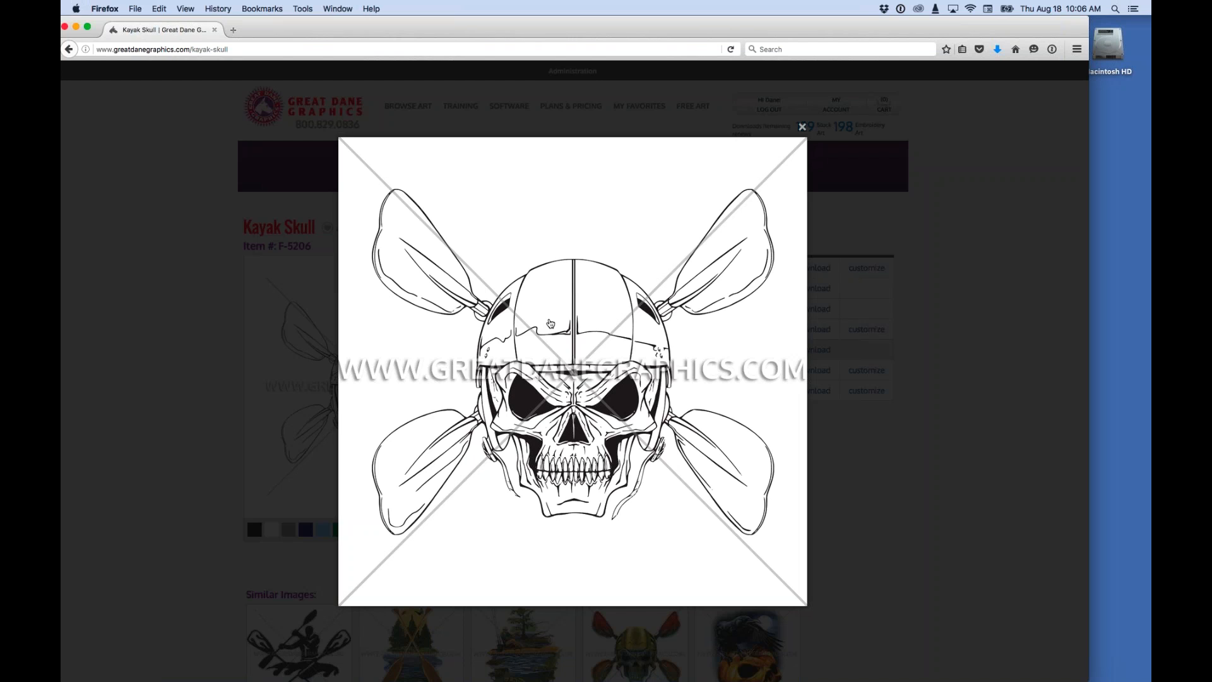
{"action": "left_click", "coordinate": [802, 127]}
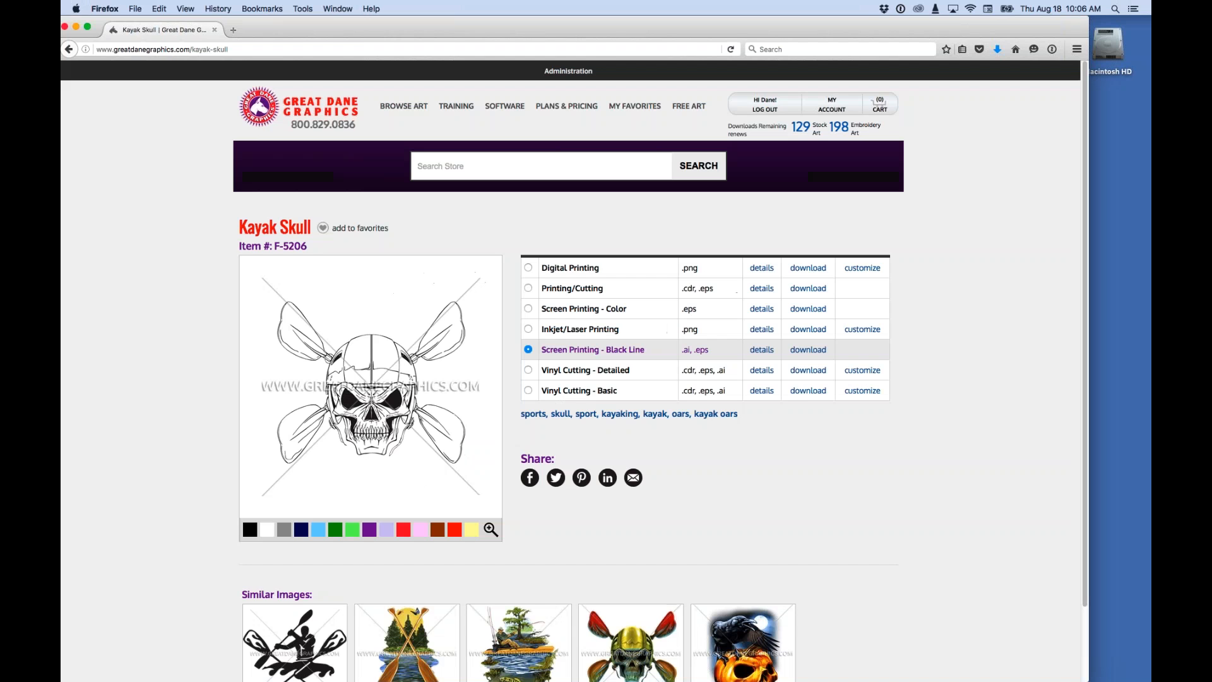
Step: Compare the Kayak Skull's Vinyl Cutting - Detailed and Vinyl Cutting - Basic versions in enlarged previews, ending on the Detailed version
{"action": "left_click", "coordinate": [528, 371]}
{"action": "left_click", "coordinate": [404, 361]}
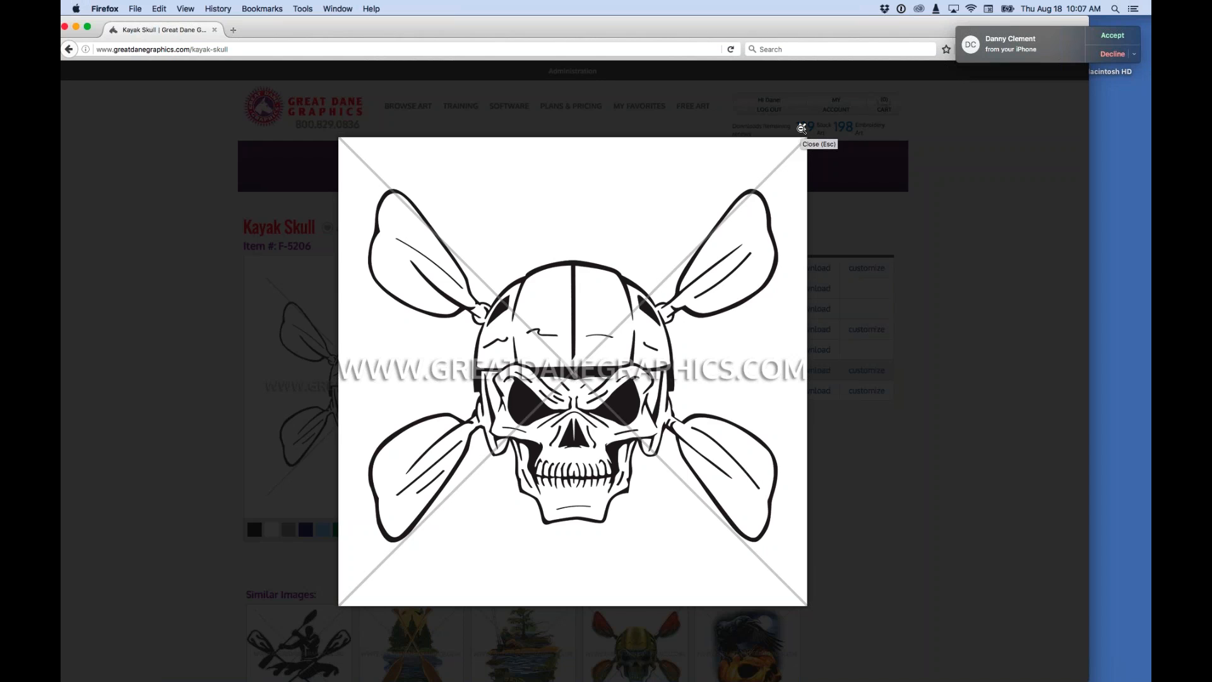
{"action": "left_click", "coordinate": [801, 128]}
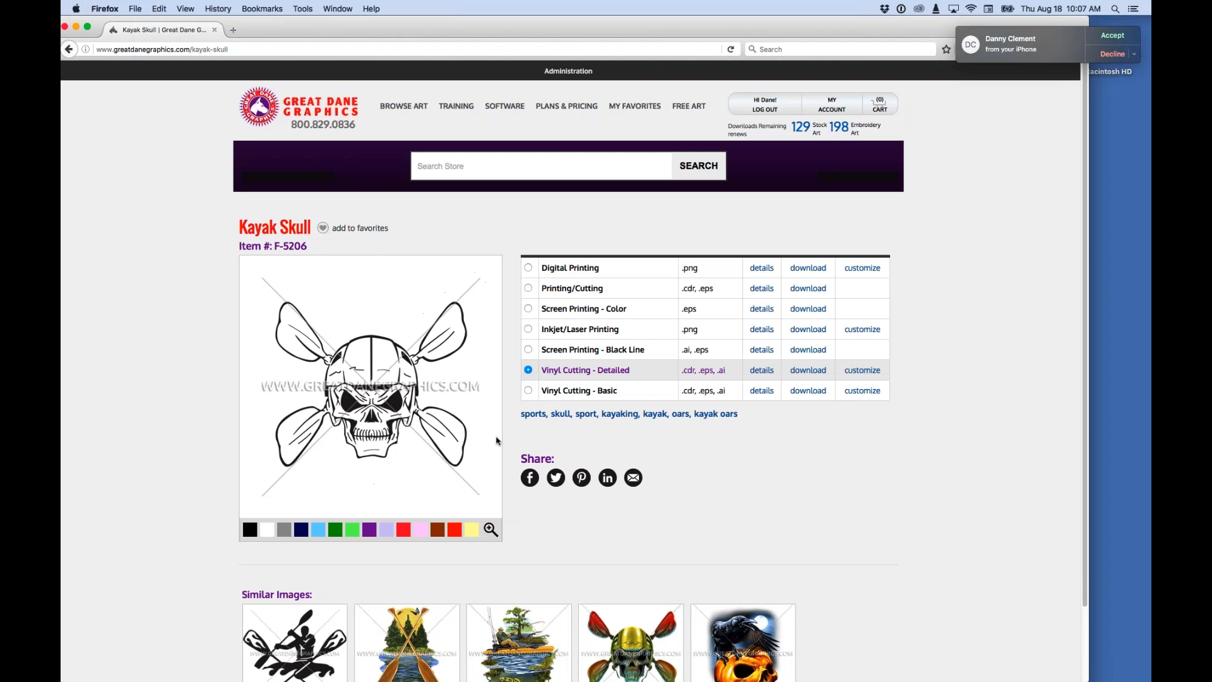
{"action": "left_click", "coordinate": [528, 390]}
{"action": "left_click", "coordinate": [416, 368]}
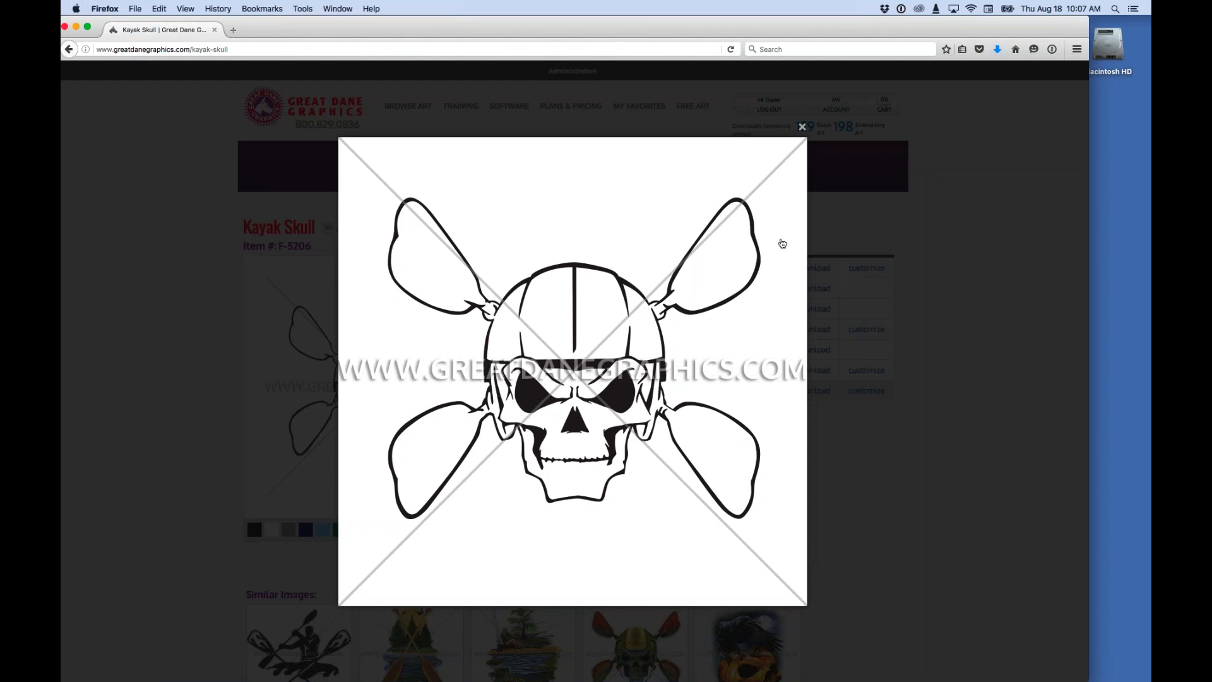
{"action": "left_click", "coordinate": [803, 127]}
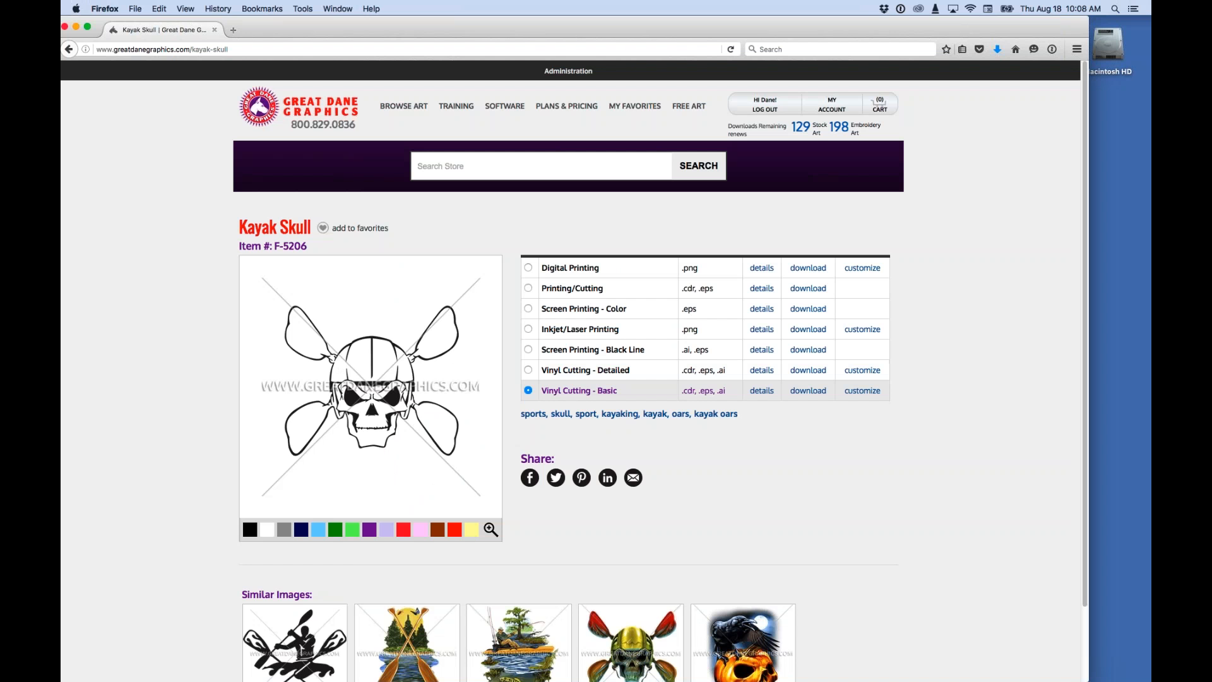
{"action": "left_click", "coordinate": [528, 370]}
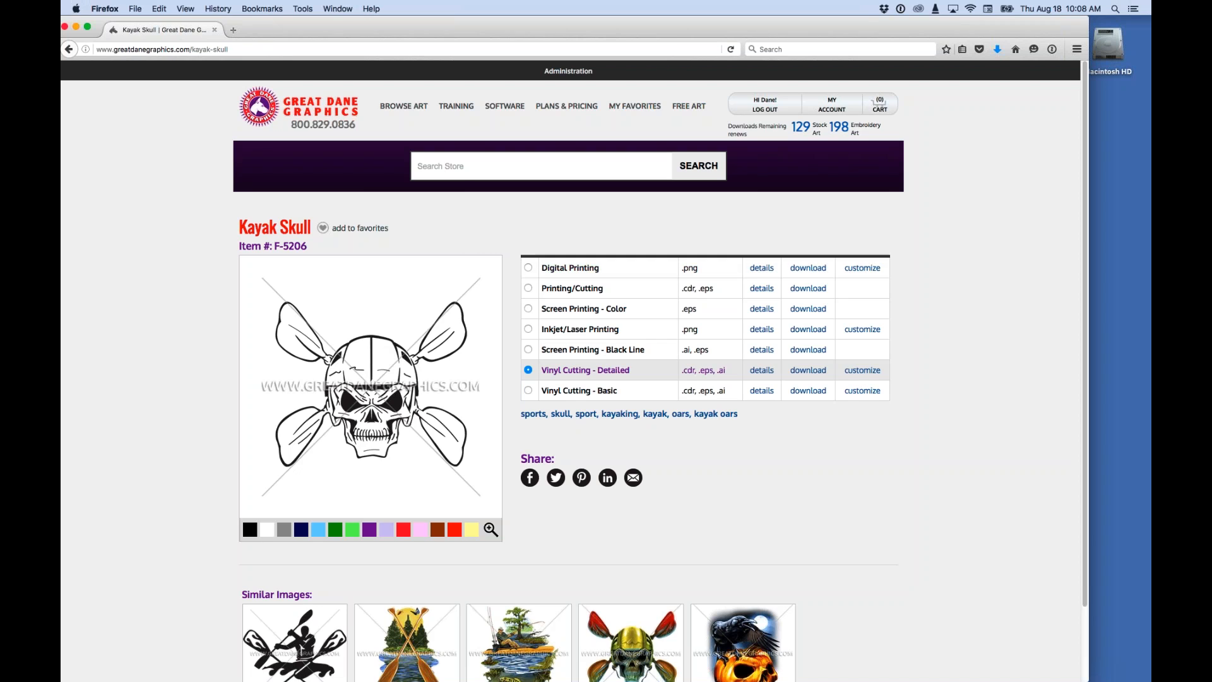
Step: Search the store for "football" and filter the results to Stock Art for the Vinyl Cutting - Detailed method
{"action": "left_click", "coordinate": [468, 158]}
{"action": "type", "text": "football"}
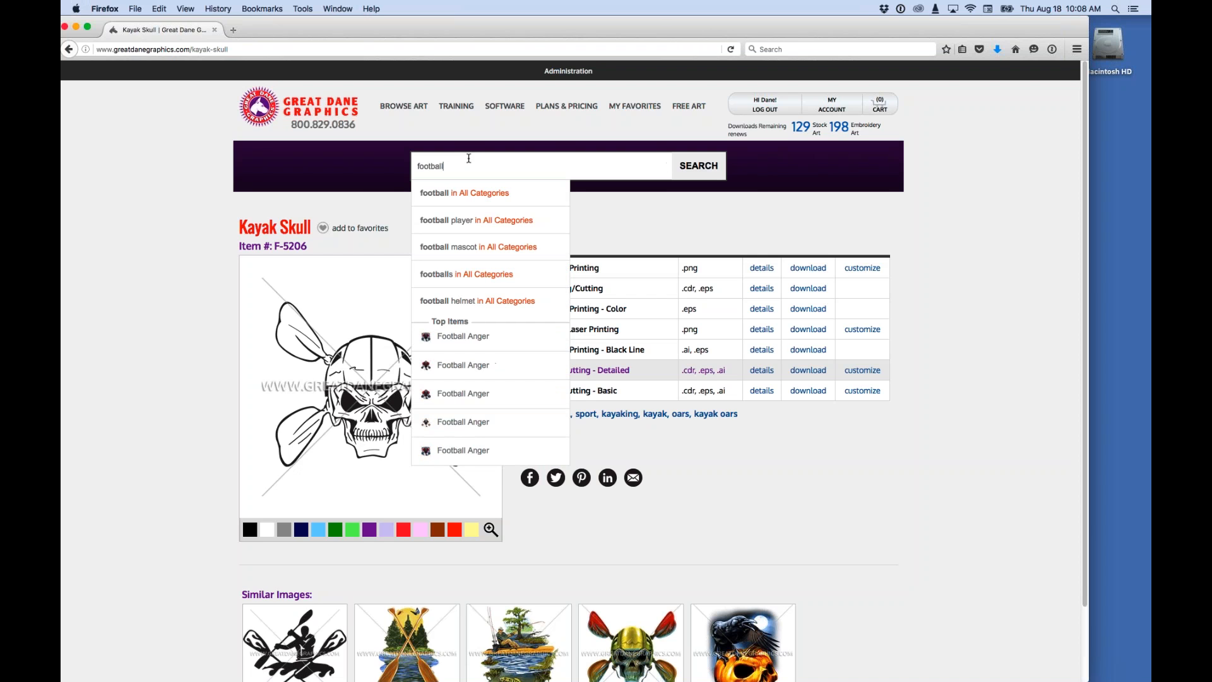
{"action": "key", "text": "Return"}
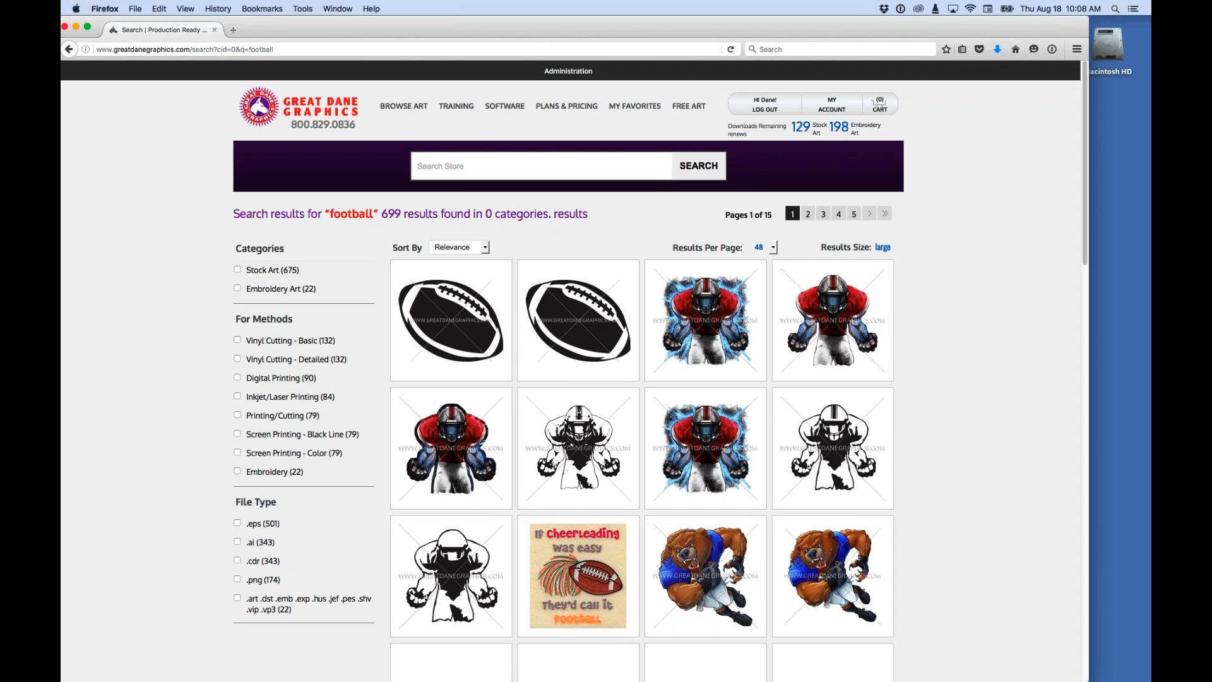
{"action": "left_click", "coordinate": [238, 270]}
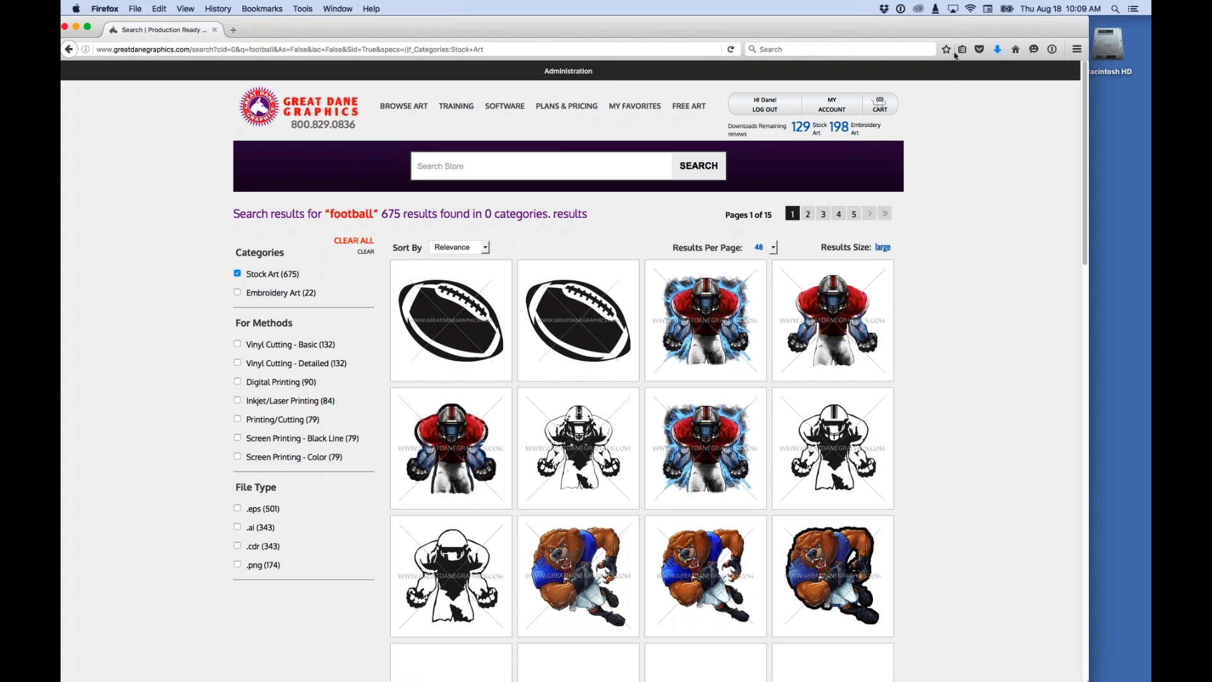
{"action": "left_click_drag", "start_coordinate": [1084, 73], "coordinate": [1095, 301]}
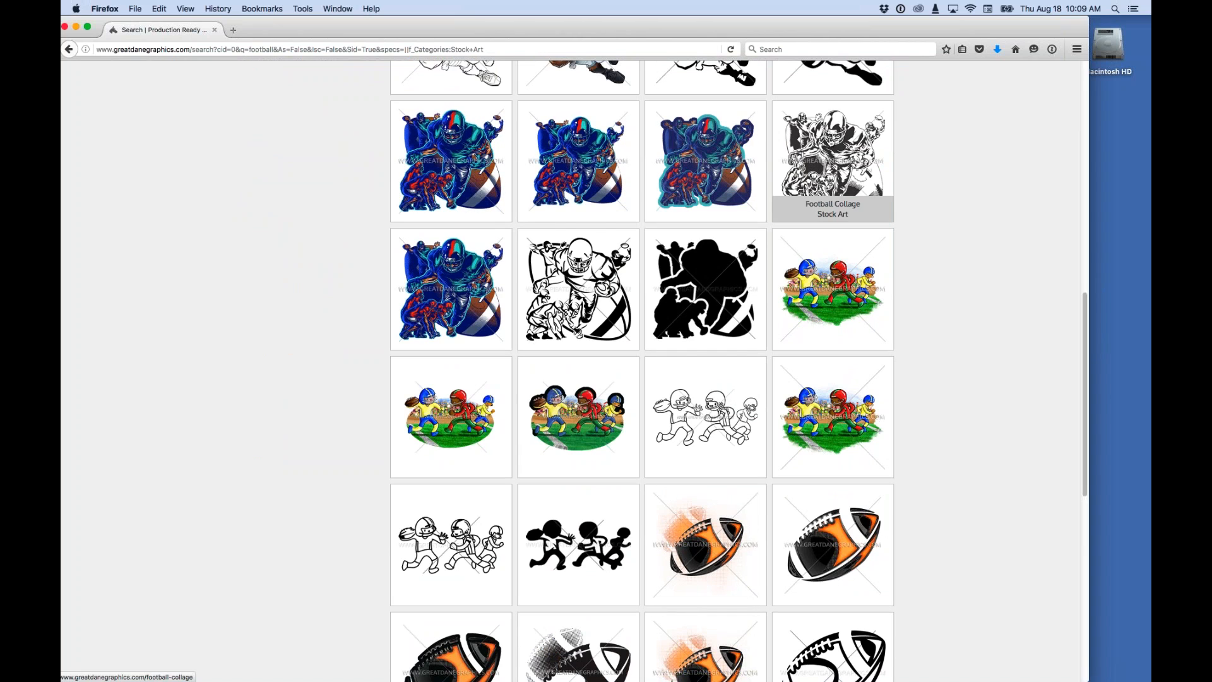
{"action": "left_click_drag", "start_coordinate": [1083, 314], "coordinate": [1085, 66]}
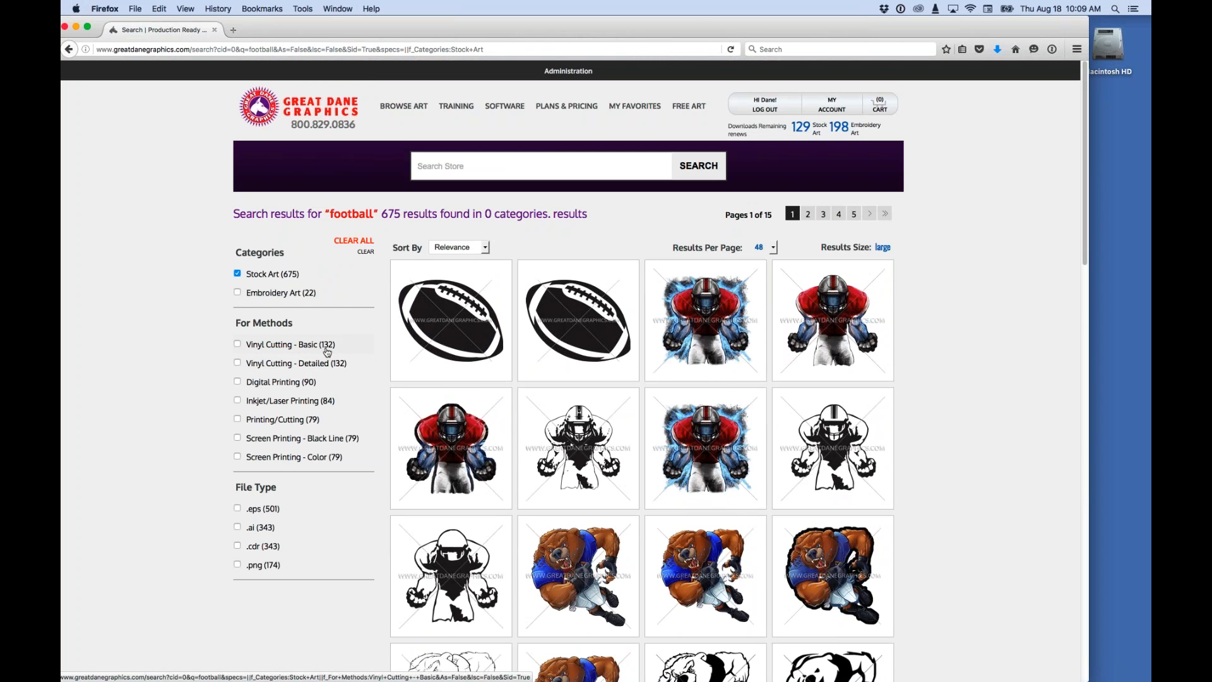
{"action": "left_click", "coordinate": [237, 363]}
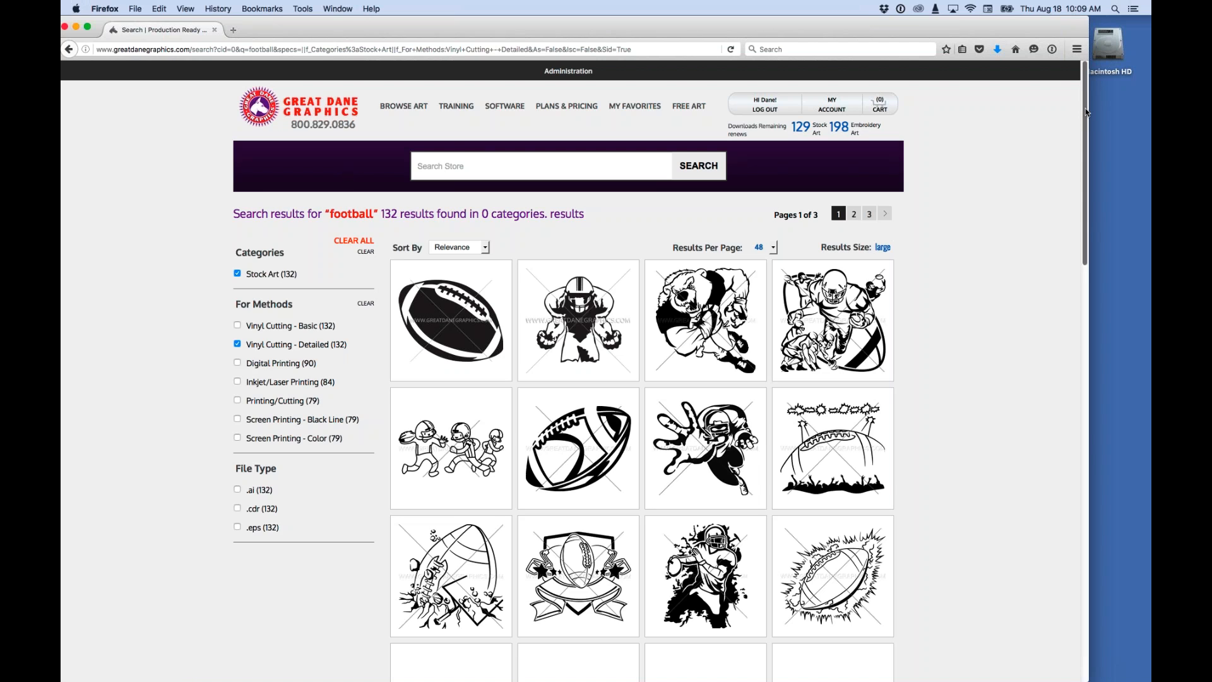
Step: Open the Fireball Football artwork from the results, preview its Digital Printing version and select the Vinyl Cutting - Detailed version
{"action": "left_click_drag", "start_coordinate": [1085, 108], "coordinate": [1071, 284]}
{"action": "left_click", "coordinate": [480, 312]}
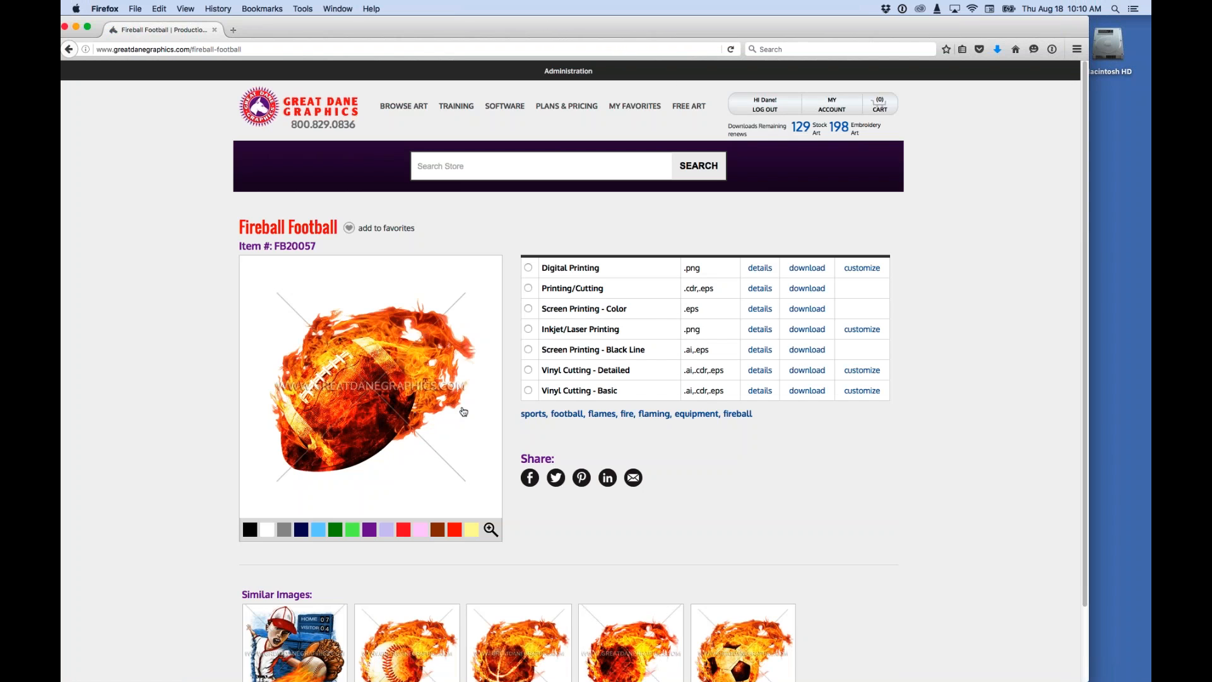
{"action": "left_click", "coordinate": [528, 267]}
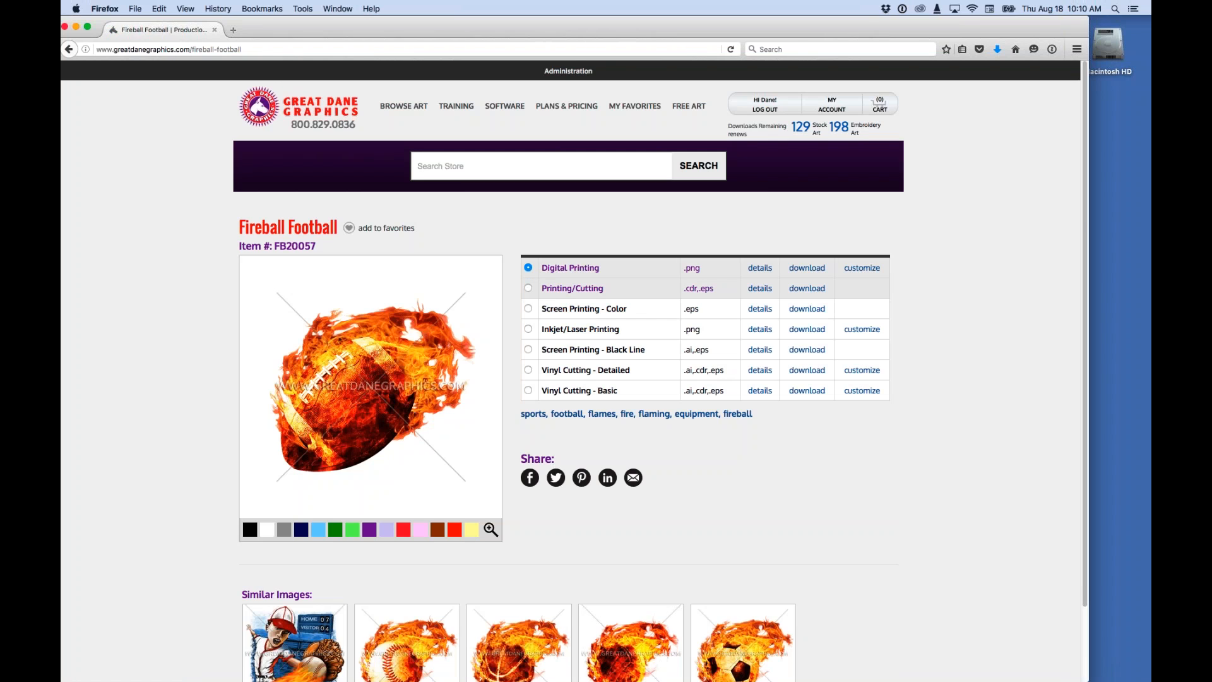
{"action": "left_click", "coordinate": [528, 371]}
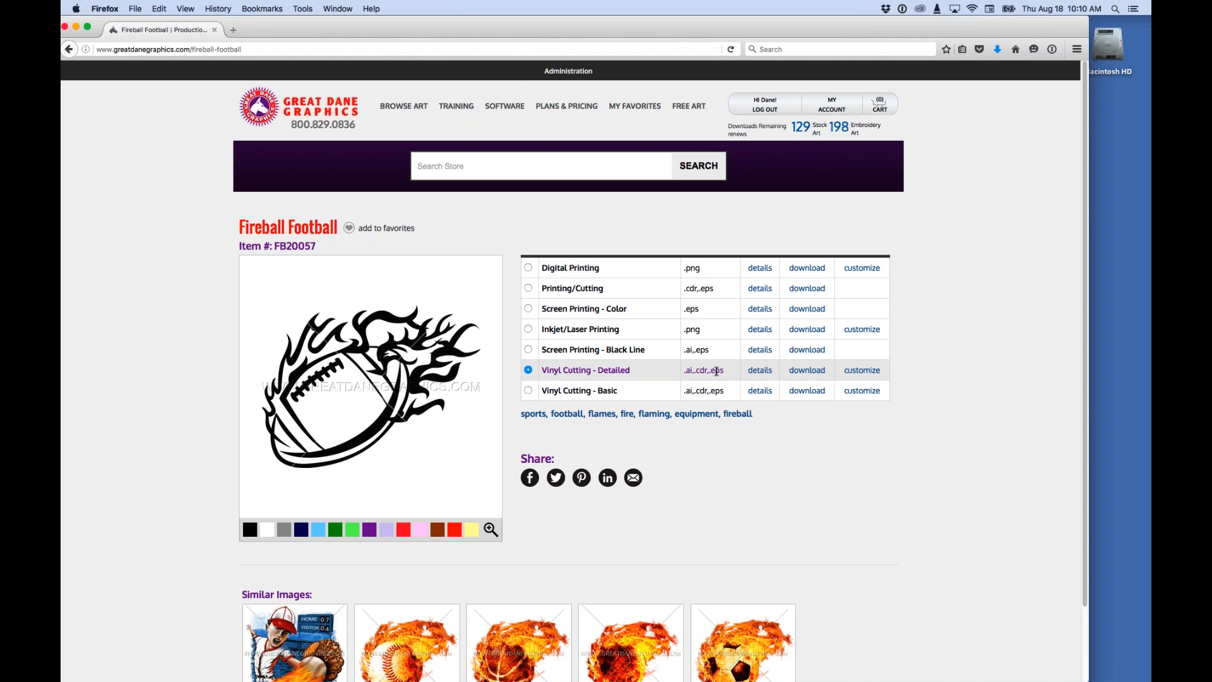
Step: Download the Vinyl Cutting - Detailed version of Fireball Football and save FB20057-VINYL-CUT-DETAIL.zip as a file
{"action": "left_click", "coordinate": [807, 373]}
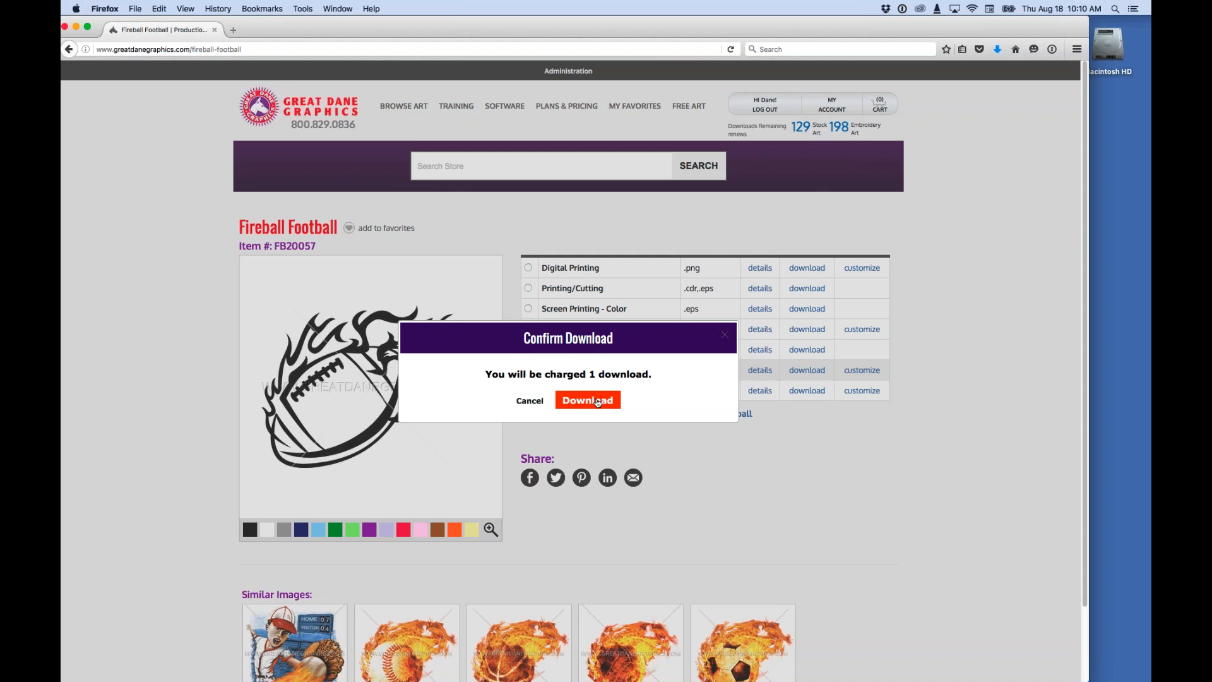
{"action": "left_click", "coordinate": [588, 400]}
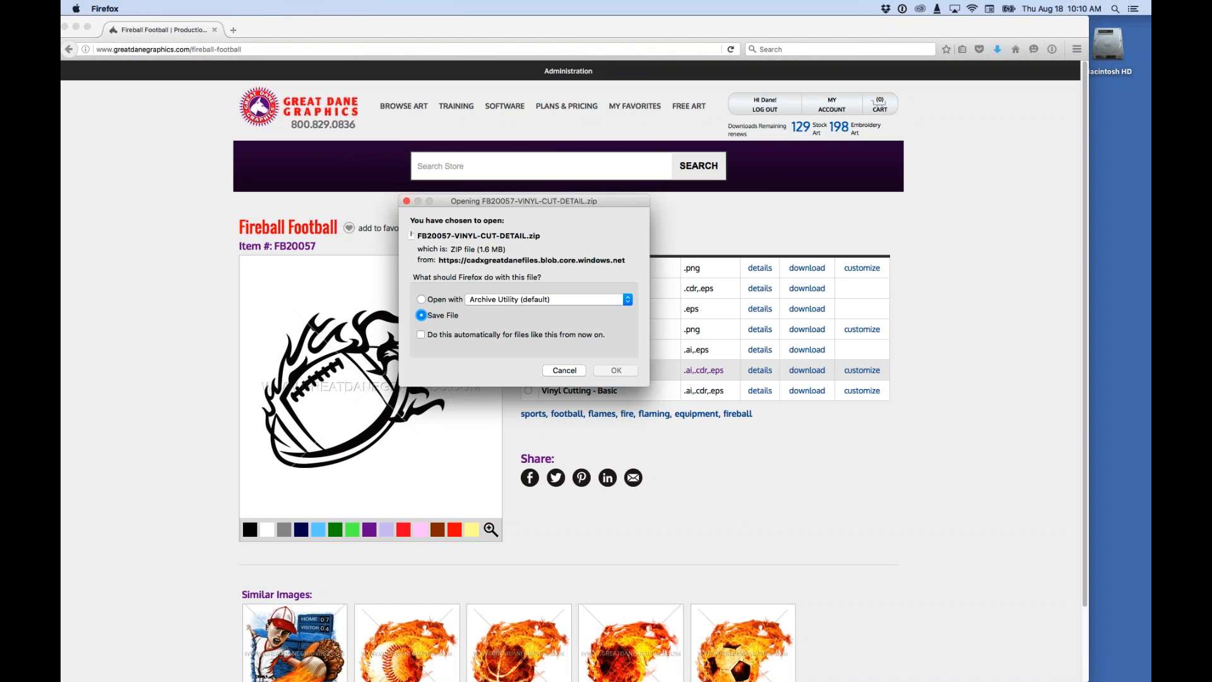
{"action": "left_click_drag", "start_coordinate": [610, 203], "coordinate": [628, 240]}
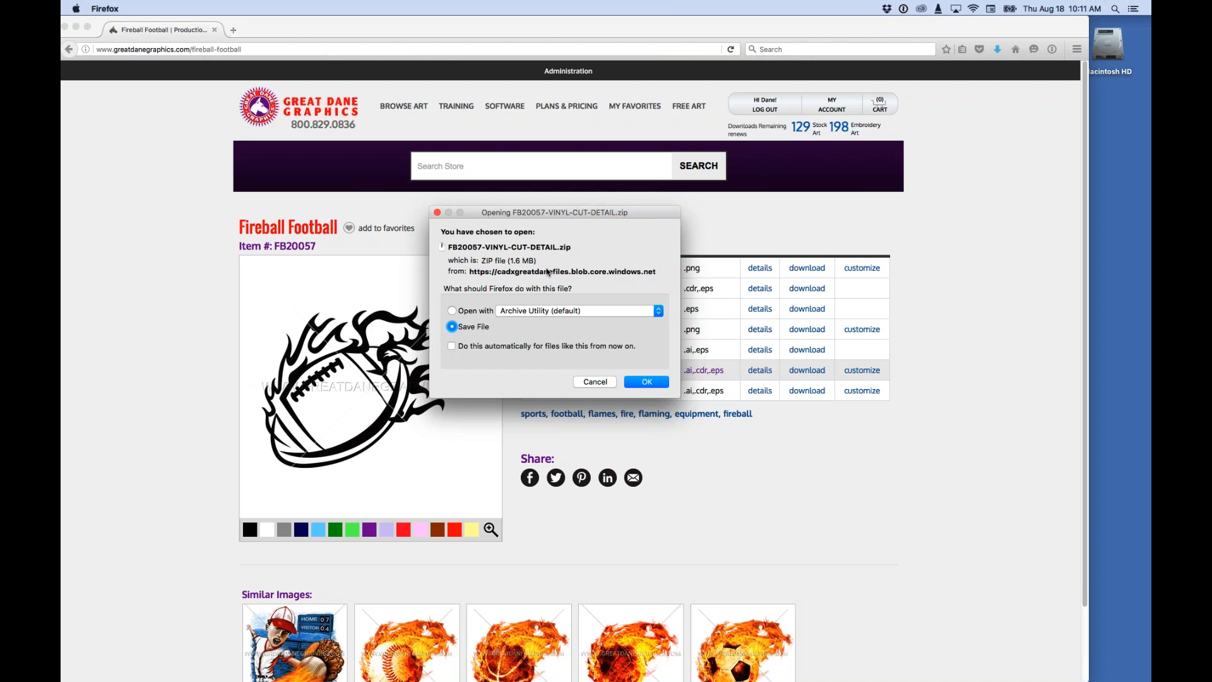
{"action": "left_click", "coordinate": [454, 312]}
{"action": "left_click", "coordinate": [452, 326]}
{"action": "left_click", "coordinate": [646, 383]}
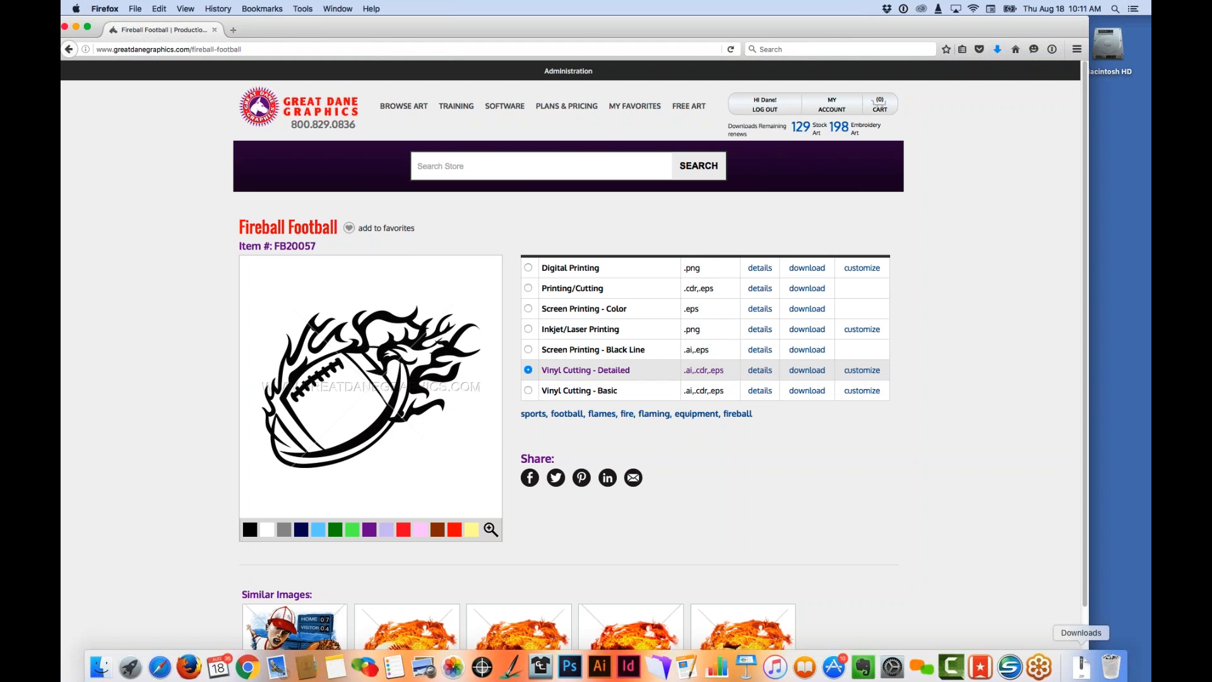
Step: Move FB20057-VINYL-CUT-DETAIL.zip from Downloads to the upper middle of the desktop, hiding Firefox to clear the view
{"action": "left_click", "coordinate": [1081, 668]}
{"action": "left_click_drag", "start_coordinate": [1082, 625], "coordinate": [1119, 353]}
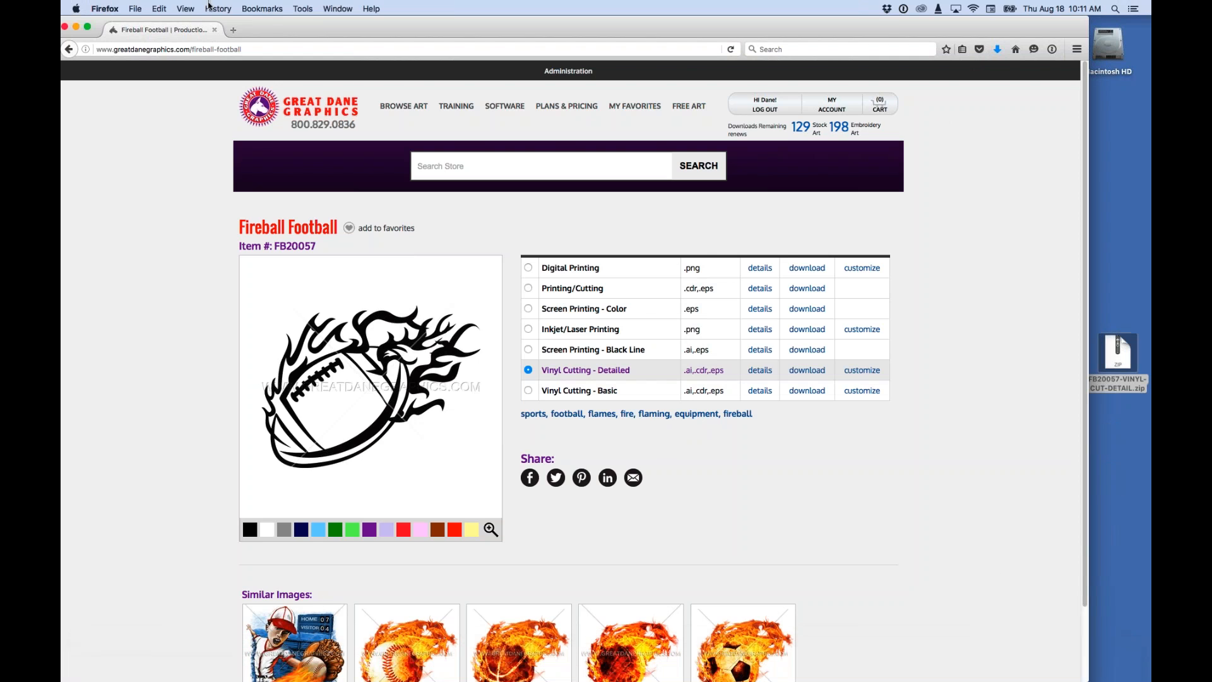
{"action": "left_click", "coordinate": [105, 8]}
{"action": "left_click", "coordinate": [119, 74]}
{"action": "left_click_drag", "start_coordinate": [1134, 360], "coordinate": [600, 239]}
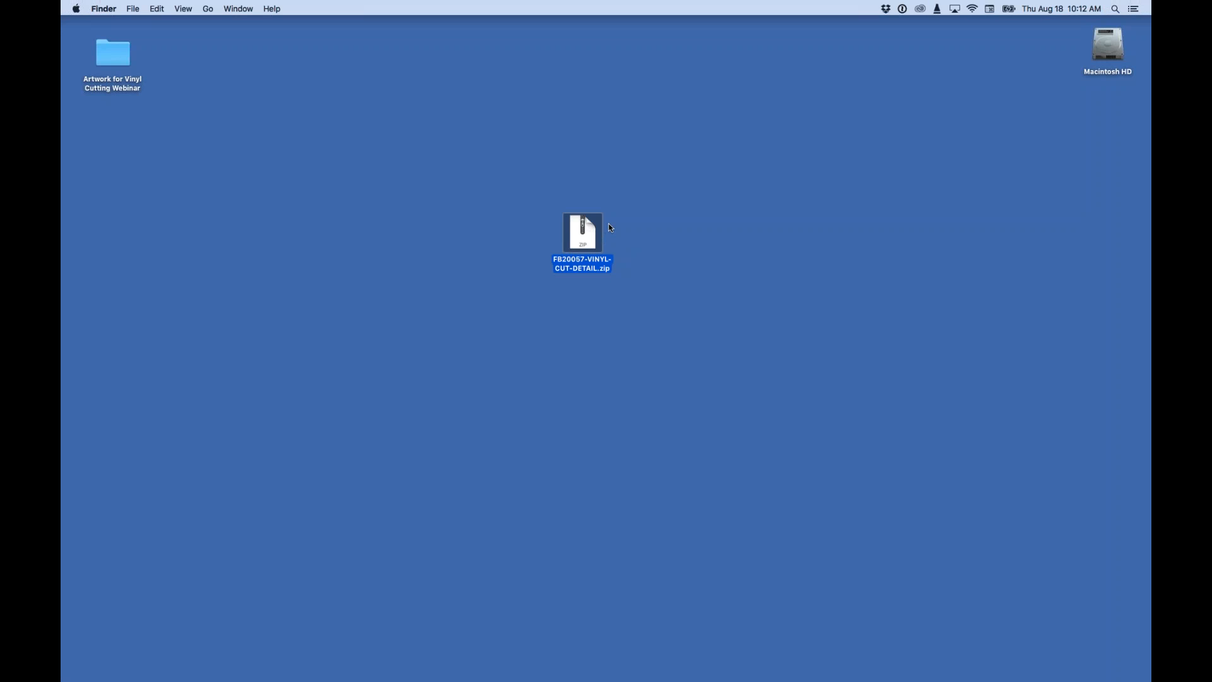
Step: Extract FB20057-VINYL-CUT-DETAIL.zip on the desktop and position the extracted folder beside the archive
{"action": "double_click", "coordinate": [597, 235]}
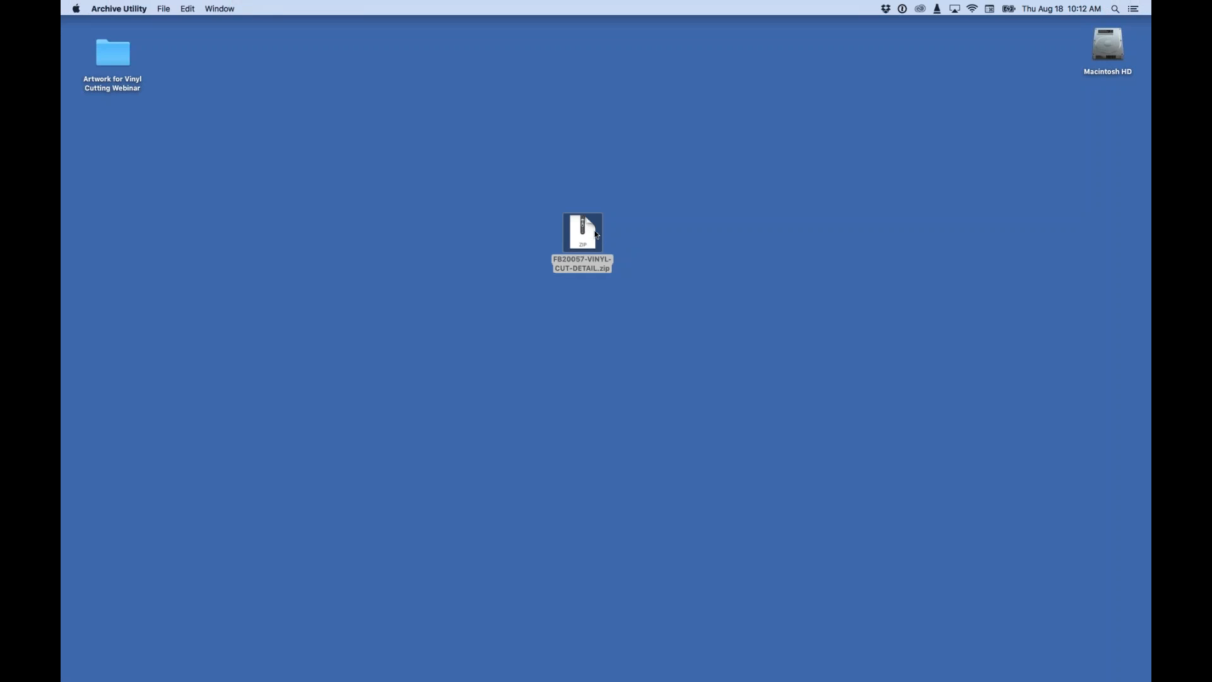
{"action": "left_click_drag", "start_coordinate": [596, 234], "coordinate": [673, 216]}
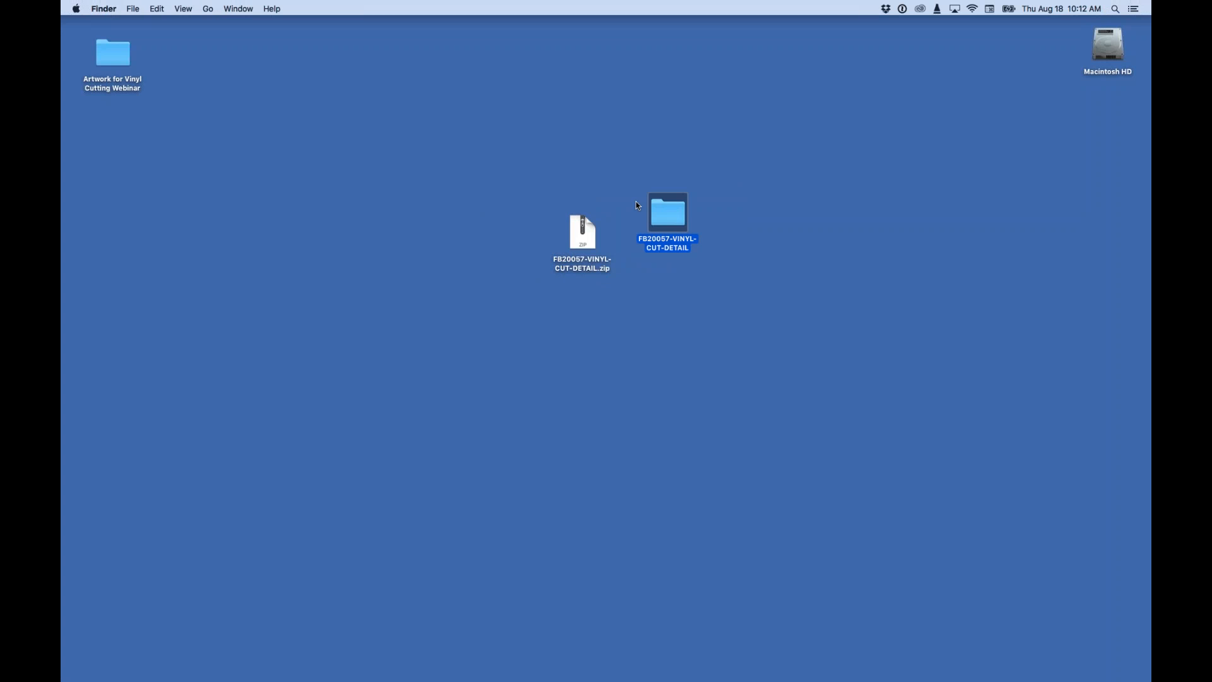
{"action": "left_click", "coordinate": [586, 233]}
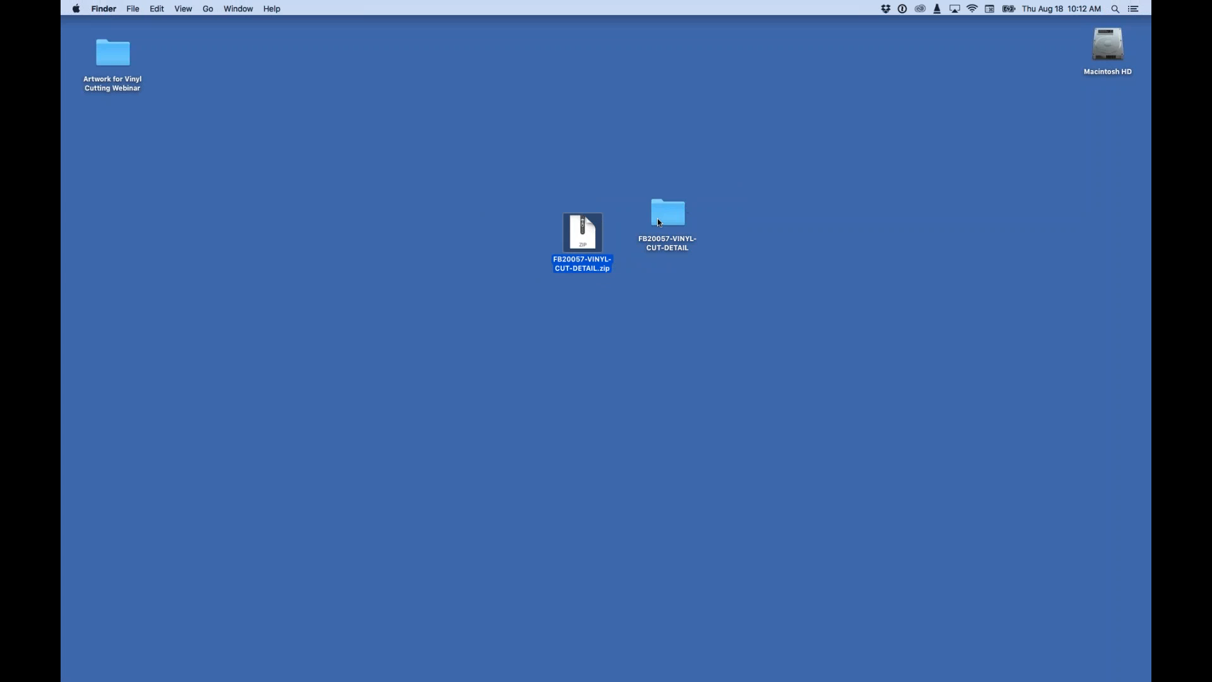
{"action": "left_click", "coordinate": [622, 160]}
{"action": "left_click_drag", "start_coordinate": [670, 214], "coordinate": [668, 215]}
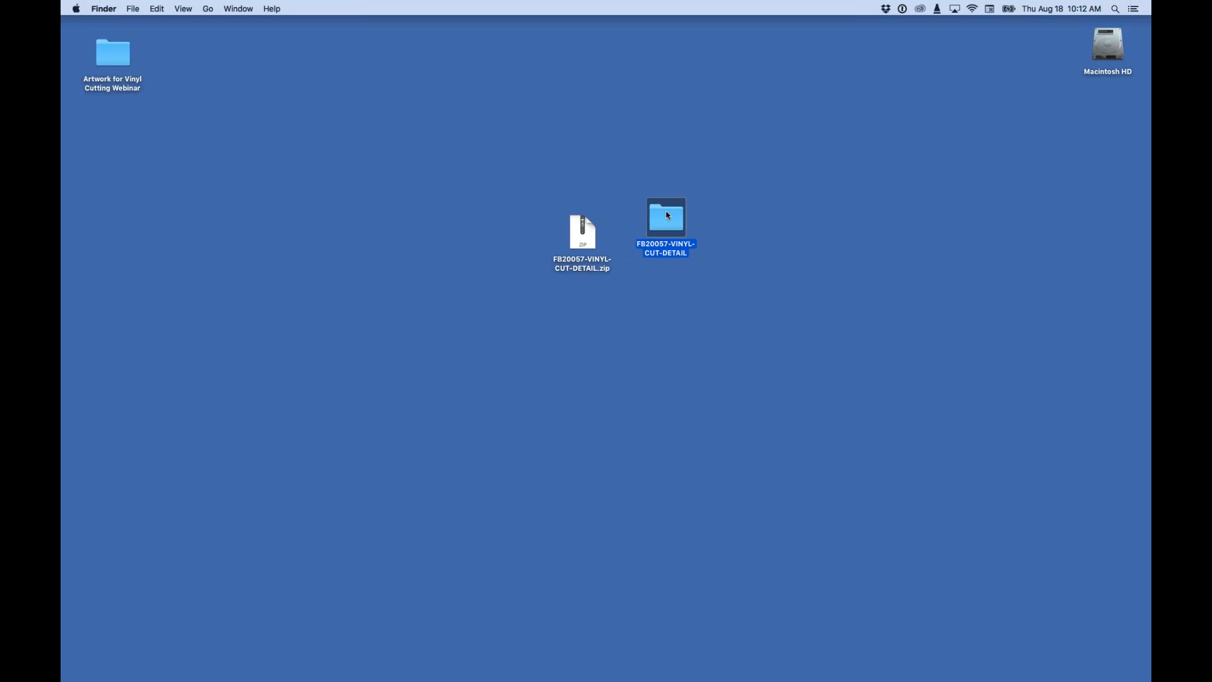
Step: Open the extracted FB20057-VINYL-CUT-DETAIL folder, preview its .ai, .cdr and .eps files, and close the folder window
{"action": "double_click", "coordinate": [665, 219]}
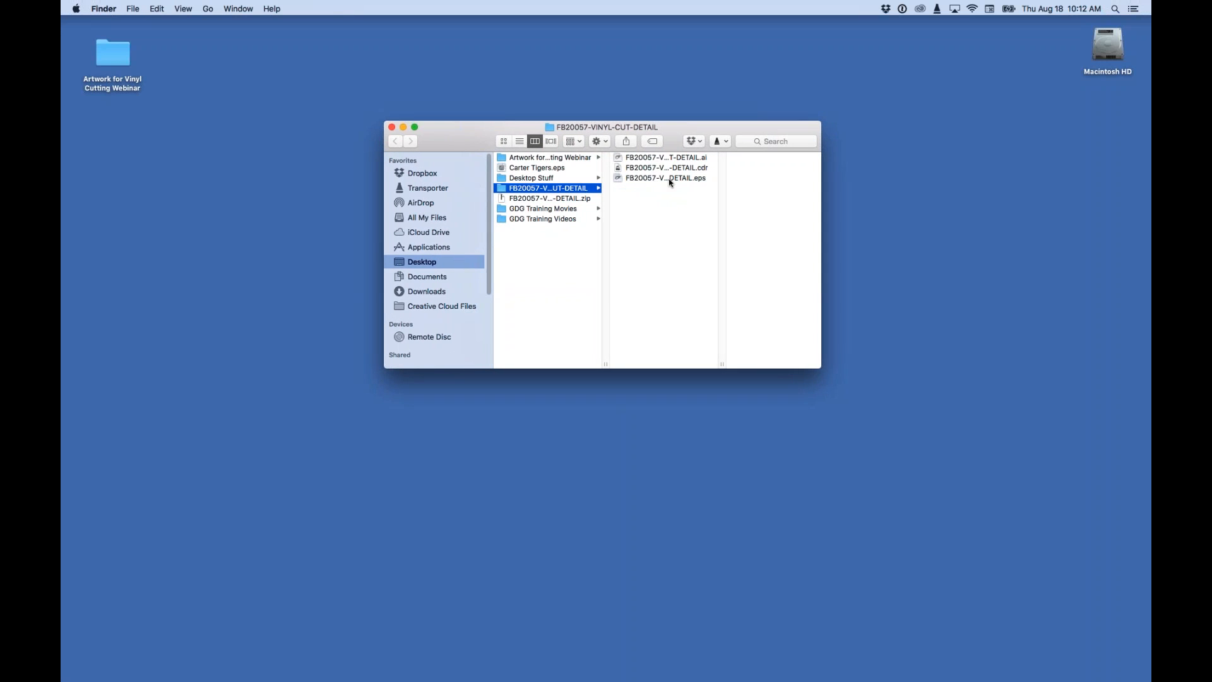
{"action": "left_click", "coordinate": [650, 158]}
{"action": "key", "text": "space"}
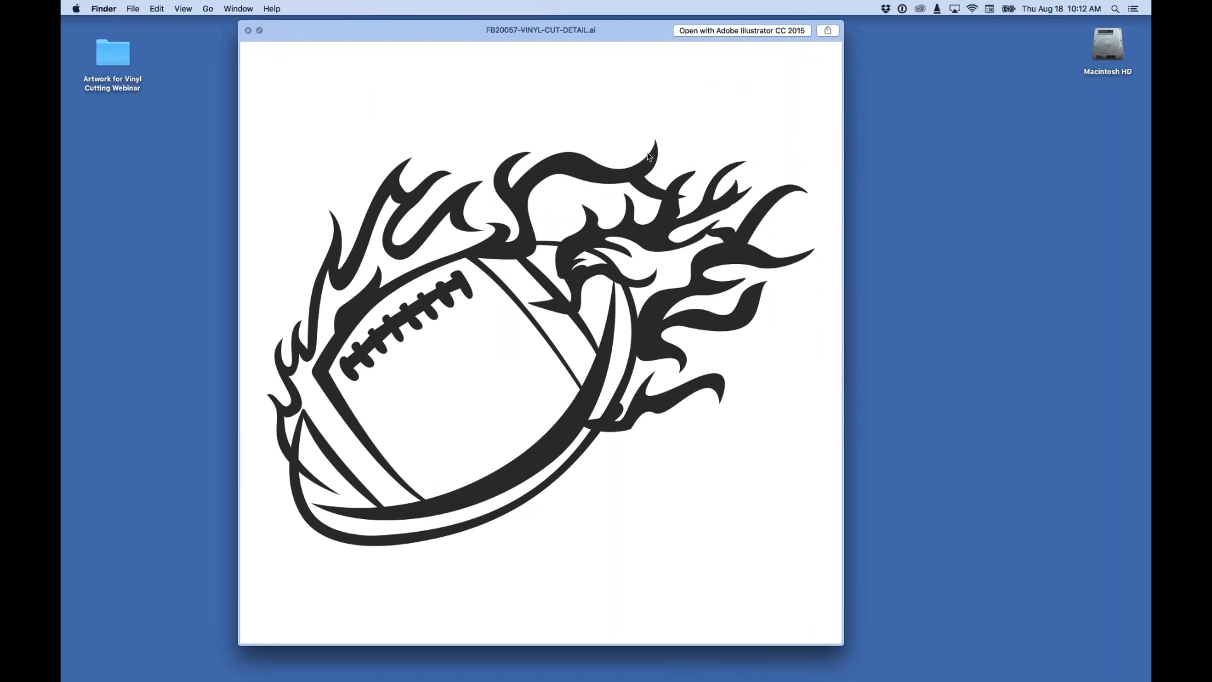
{"action": "key", "text": "Down"}
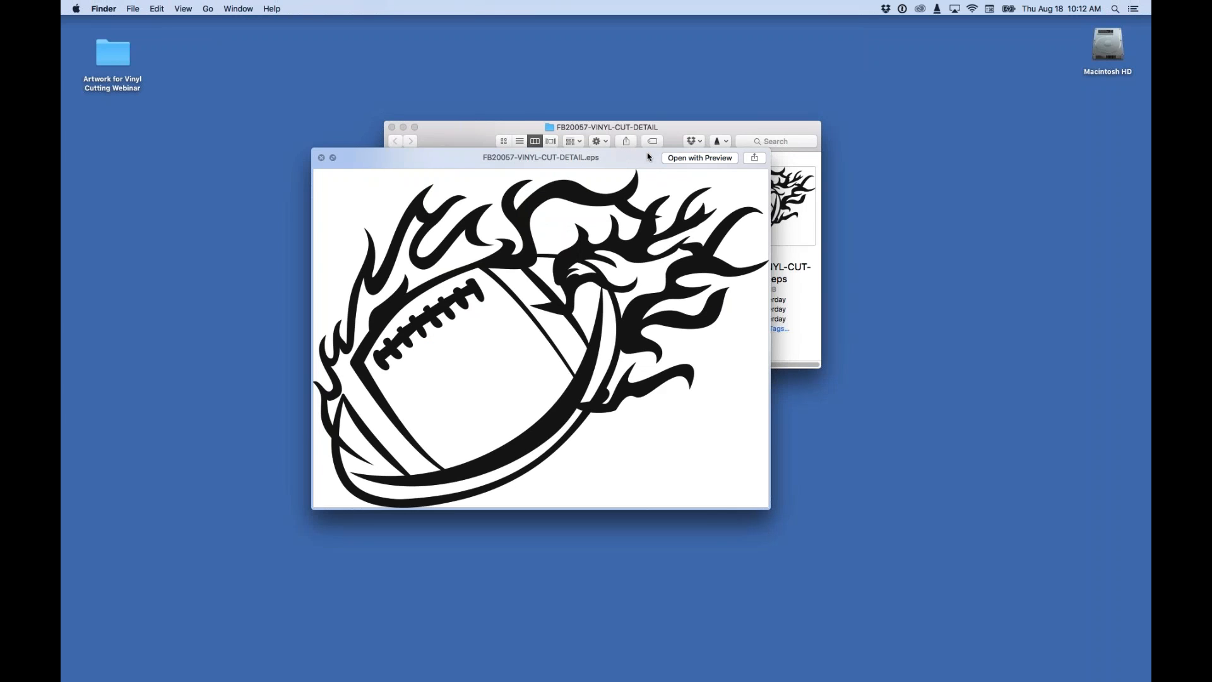
{"action": "key", "text": "Up"}
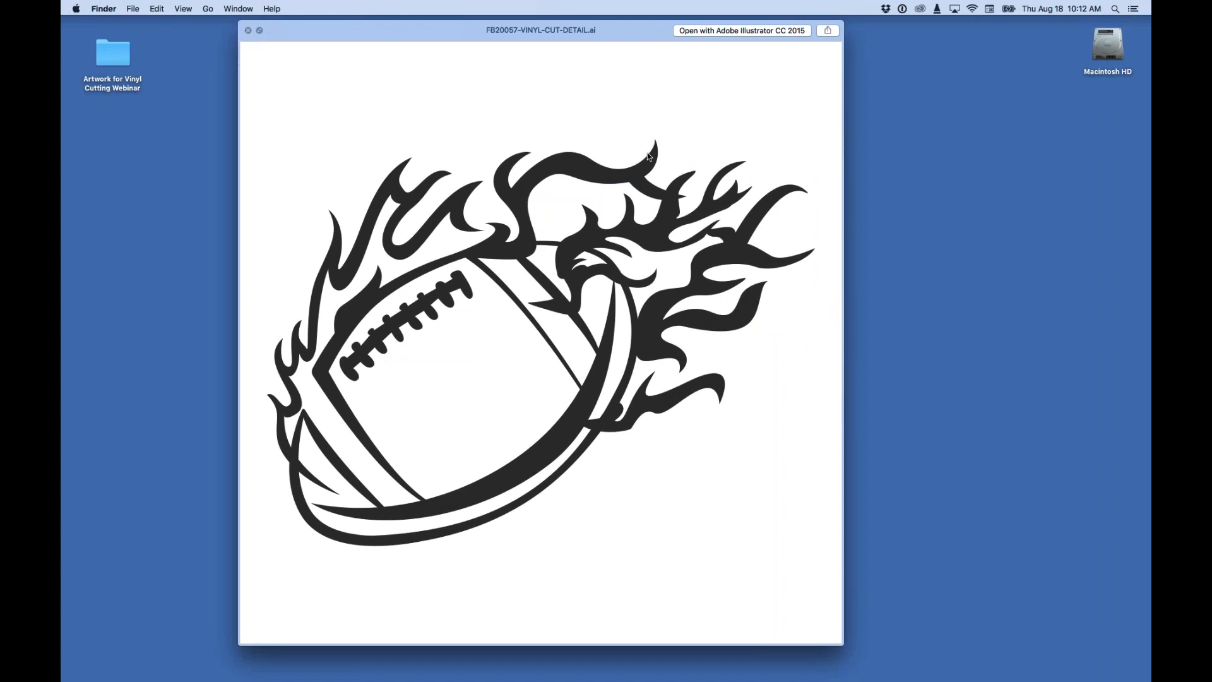
{"action": "key", "text": "space"}
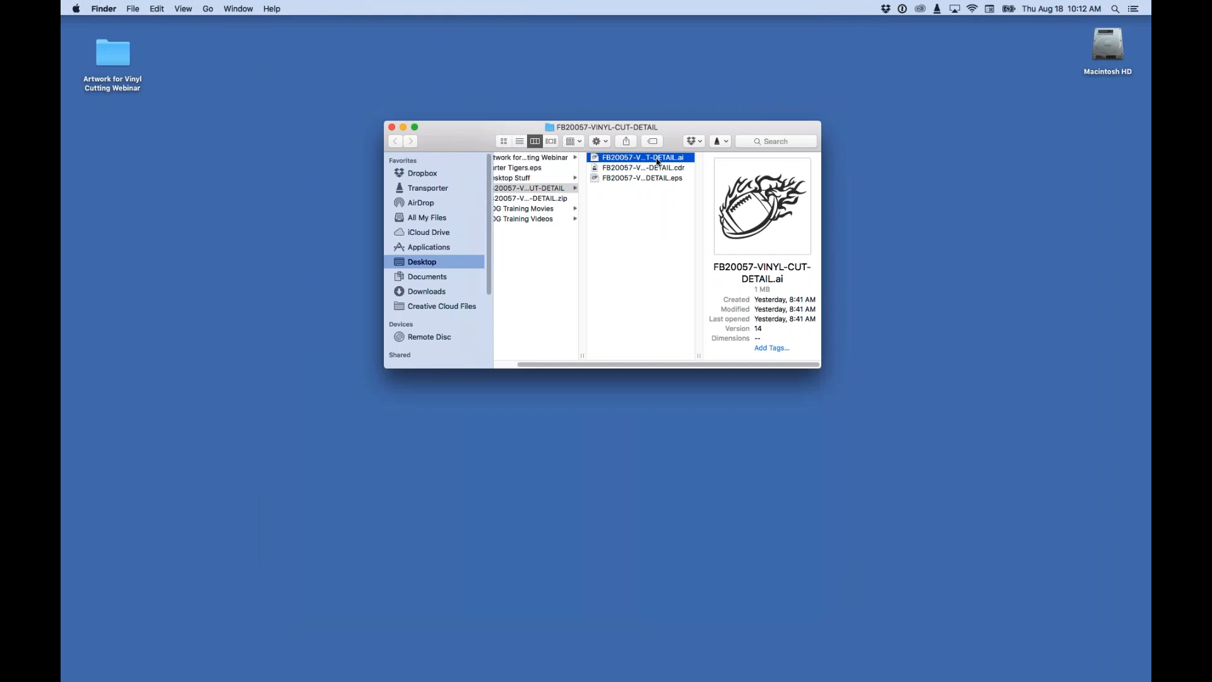
{"action": "key", "text": "space"}
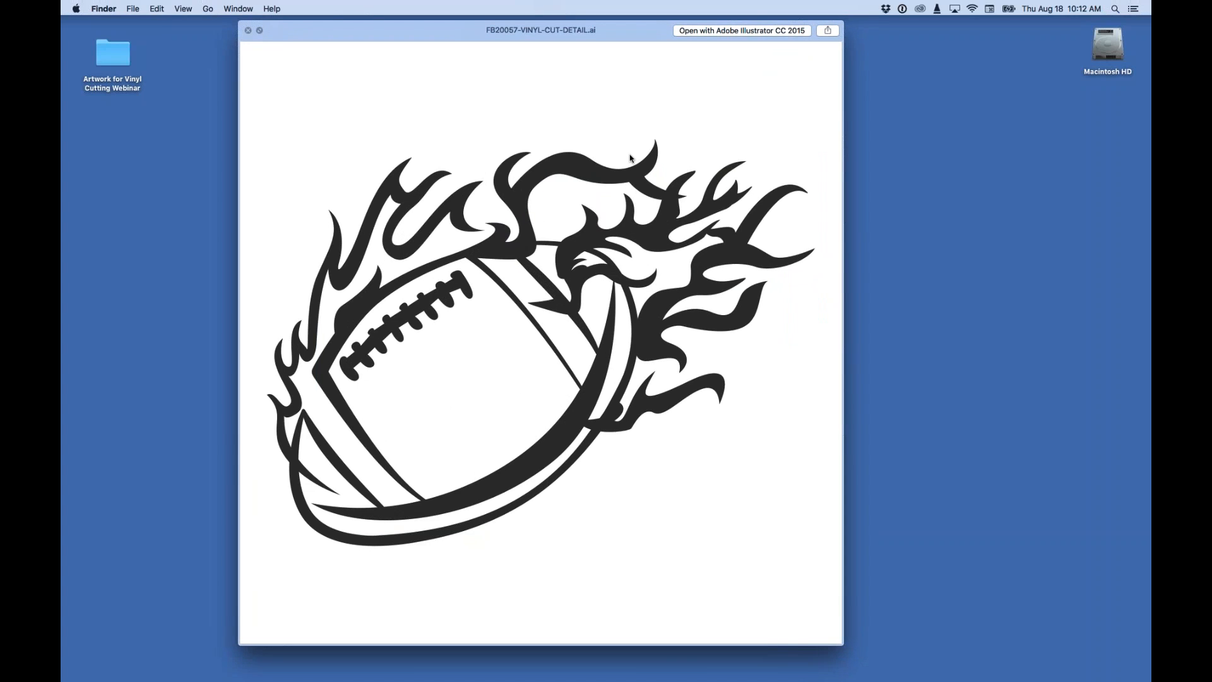
{"action": "key", "text": "Down"}
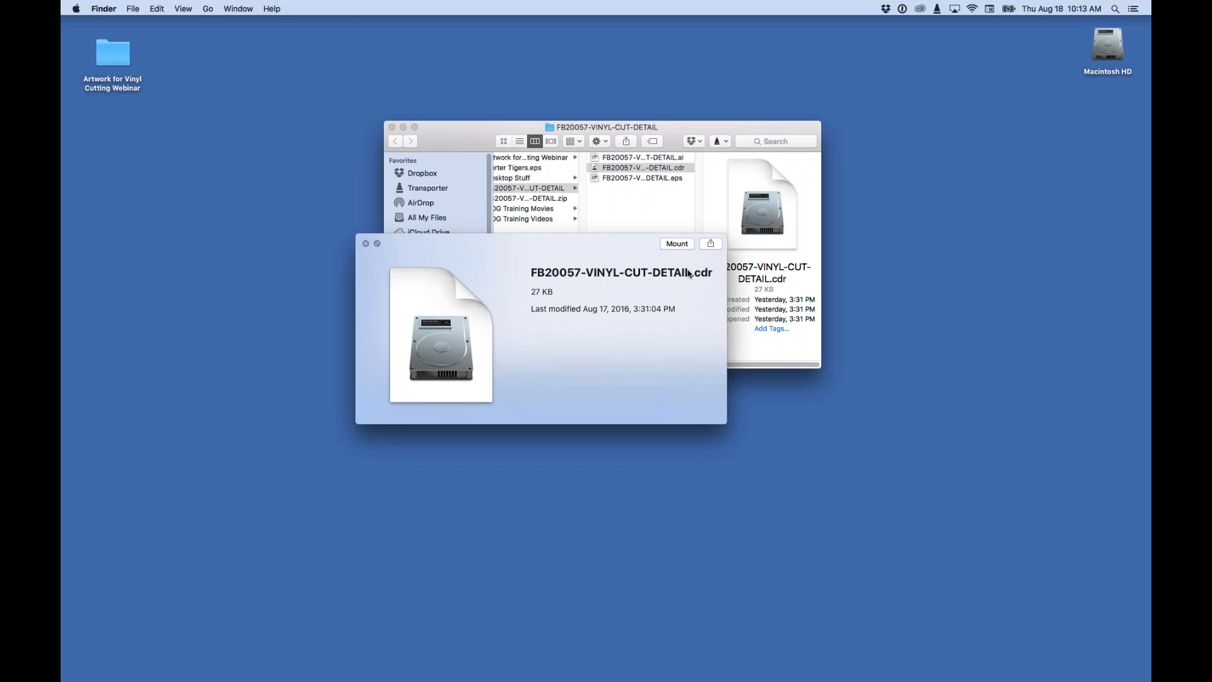
{"action": "key", "text": "Down"}
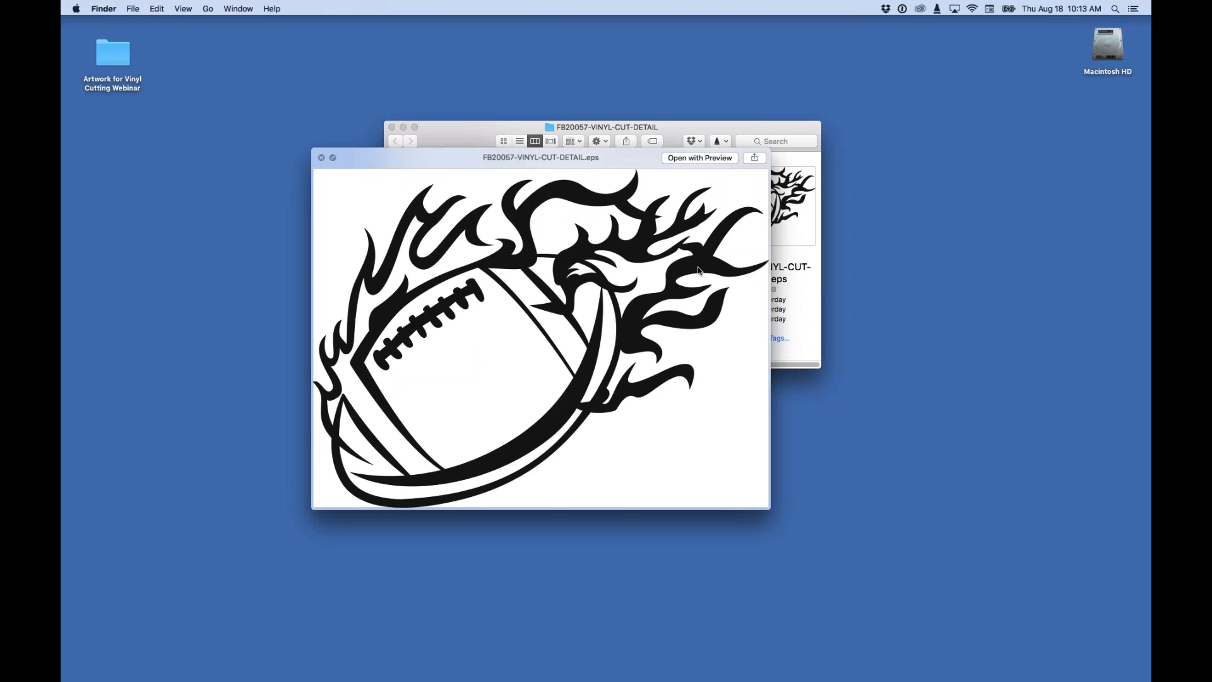
{"action": "key", "text": "space"}
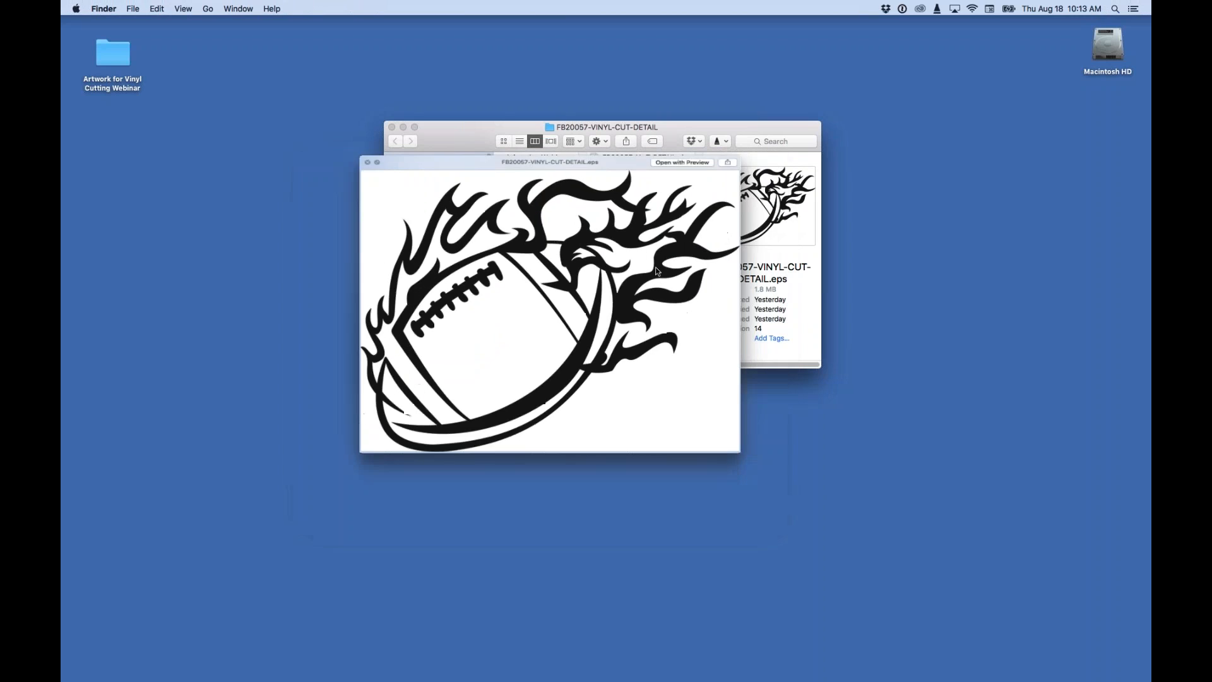
{"action": "left_click_drag", "start_coordinate": [673, 134], "coordinate": [655, 98]}
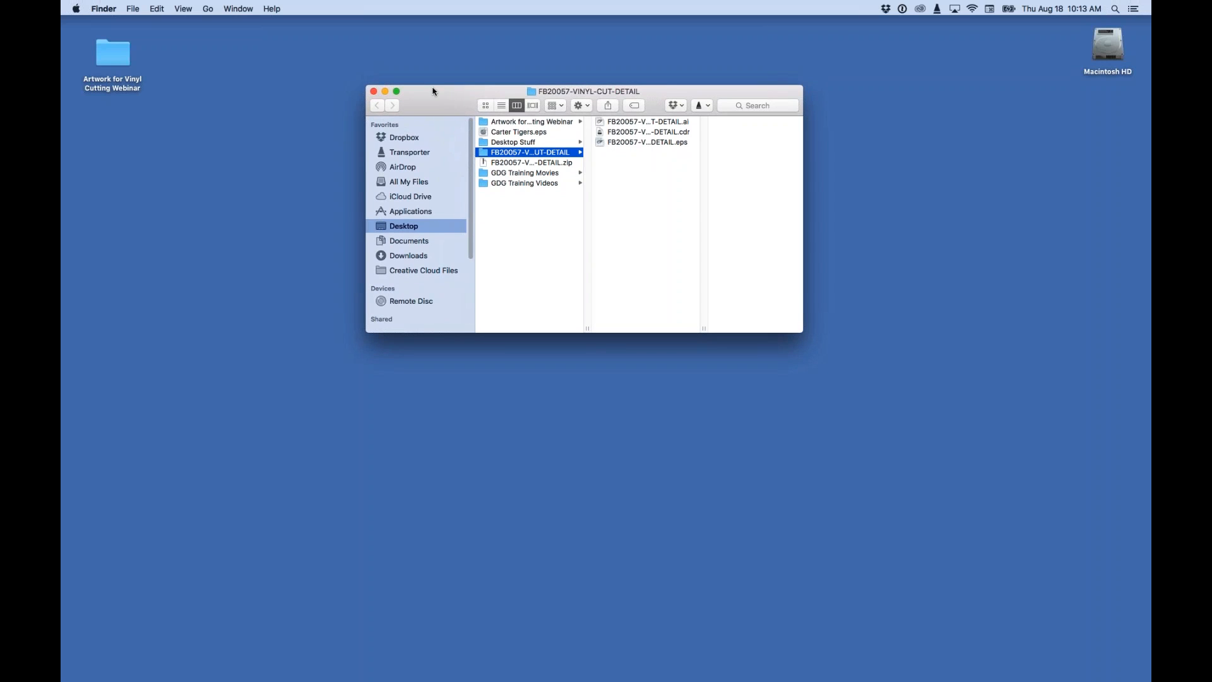
{"action": "left_click", "coordinate": [374, 91]}
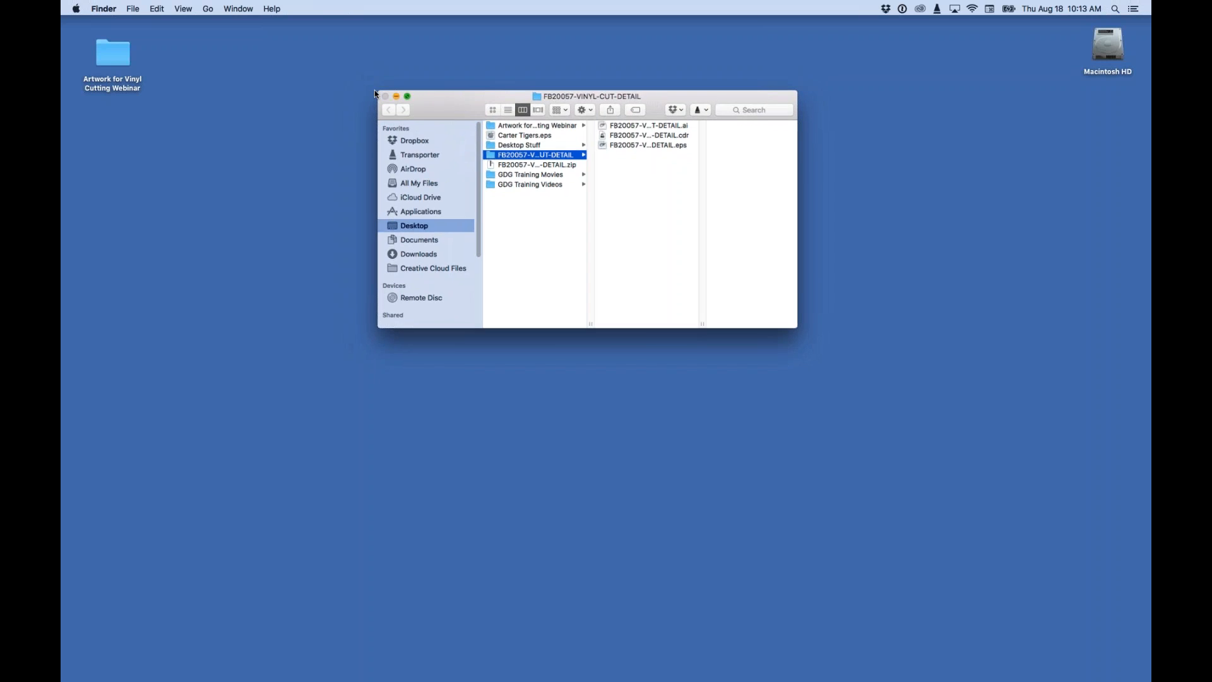
Step: Open B-2226 Tiger 3.eps and B-2226 Tiger 10.eps from the Artwork for Vinyl Cutting Webinar folder in Illustrator and close the untitled document
{"action": "double_click", "coordinate": [114, 54]}
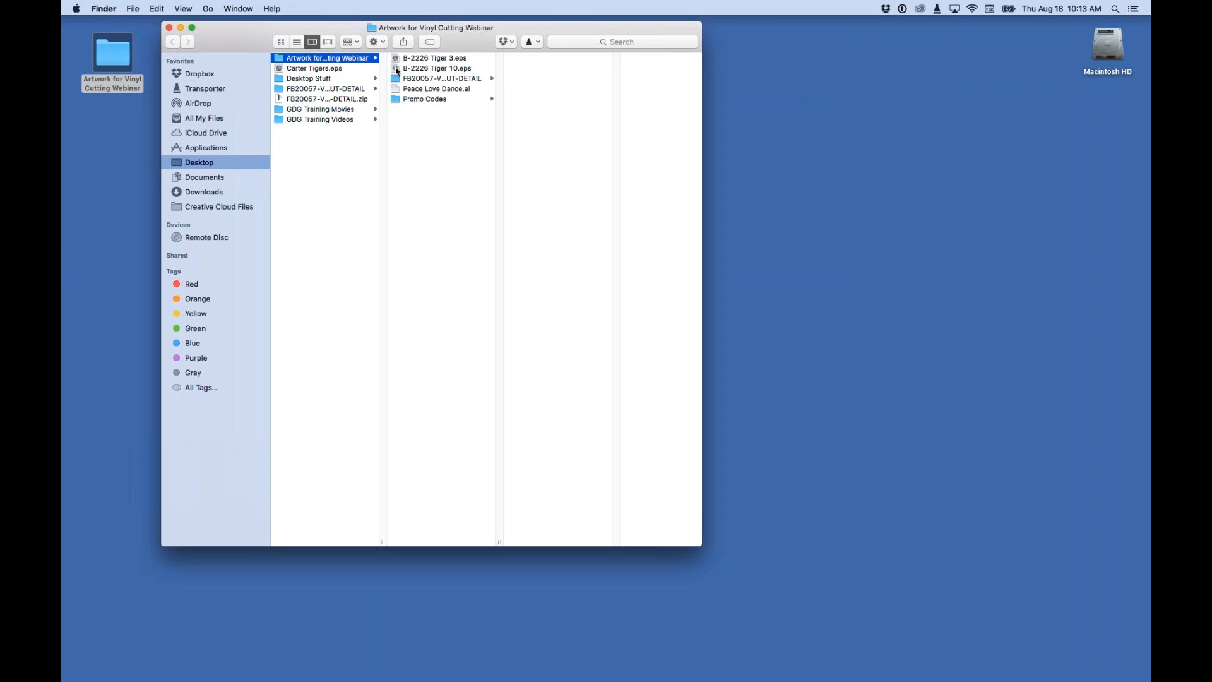
{"action": "left_click", "coordinate": [397, 68]}
{"action": "left_click", "coordinate": [396, 58], "text": "shift"}
{"action": "left_click_drag", "start_coordinate": [396, 58], "coordinate": [597, 669]}
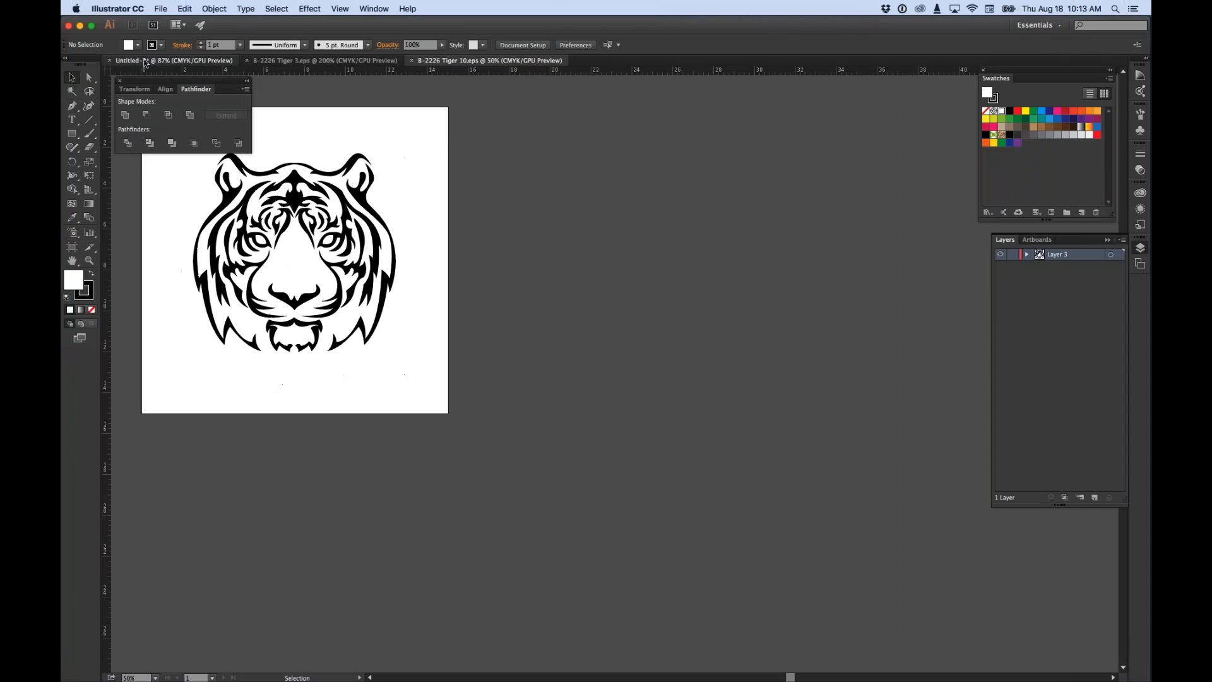
{"action": "left_click", "coordinate": [110, 61]}
{"action": "left_click", "coordinate": [625, 379]}
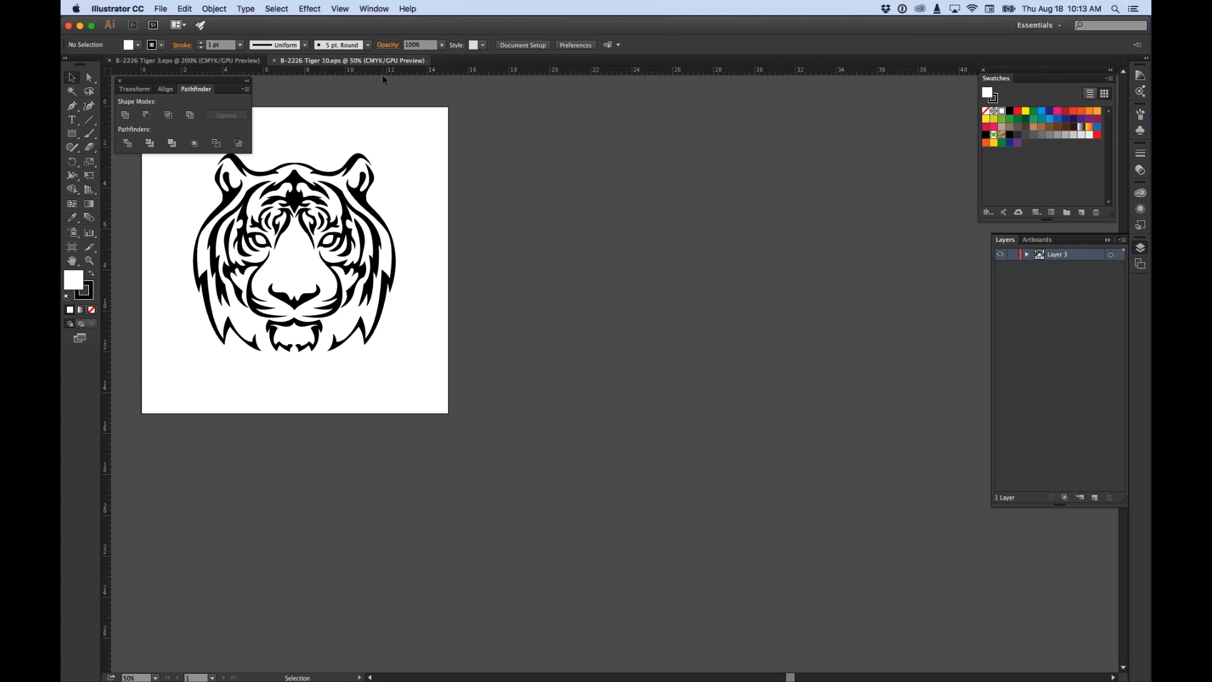
Step: Move the tiger head artwork in B-2226 Tiger 10.eps left and slightly up on its artboard, leaving it deselected
{"action": "key", "text": "super+0"}
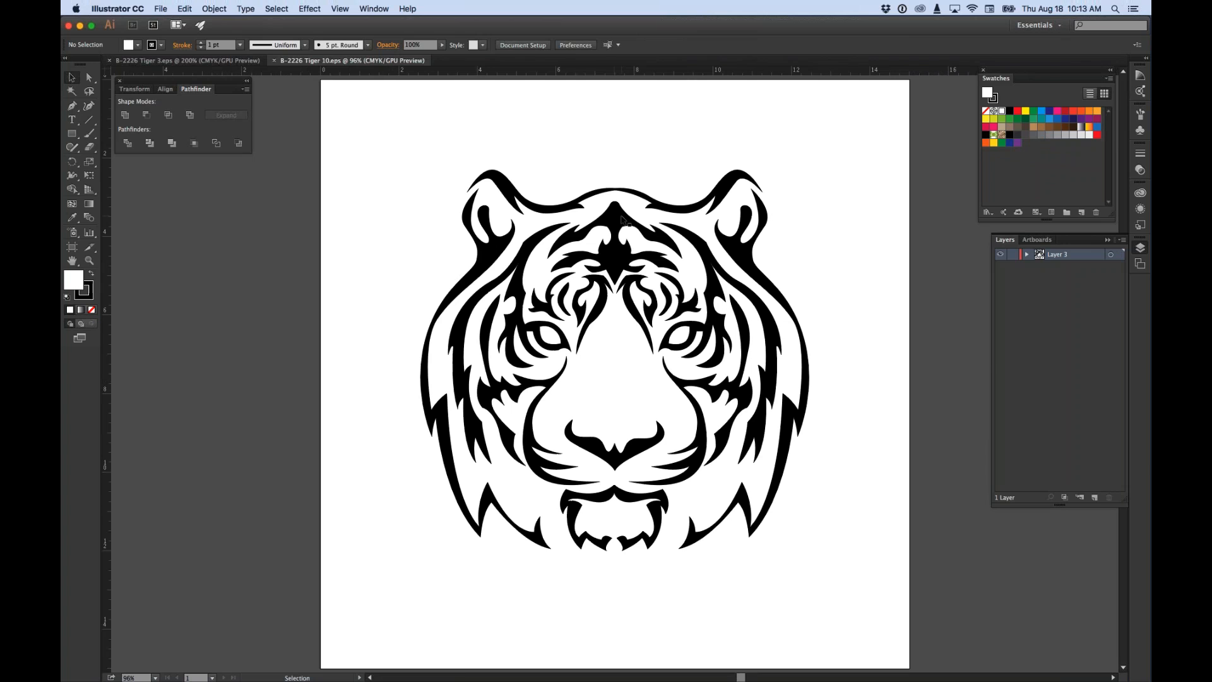
{"action": "left_click_drag", "start_coordinate": [622, 221], "coordinate": [534, 223]}
{"action": "left_click_drag", "start_coordinate": [498, 289], "coordinate": [535, 284]}
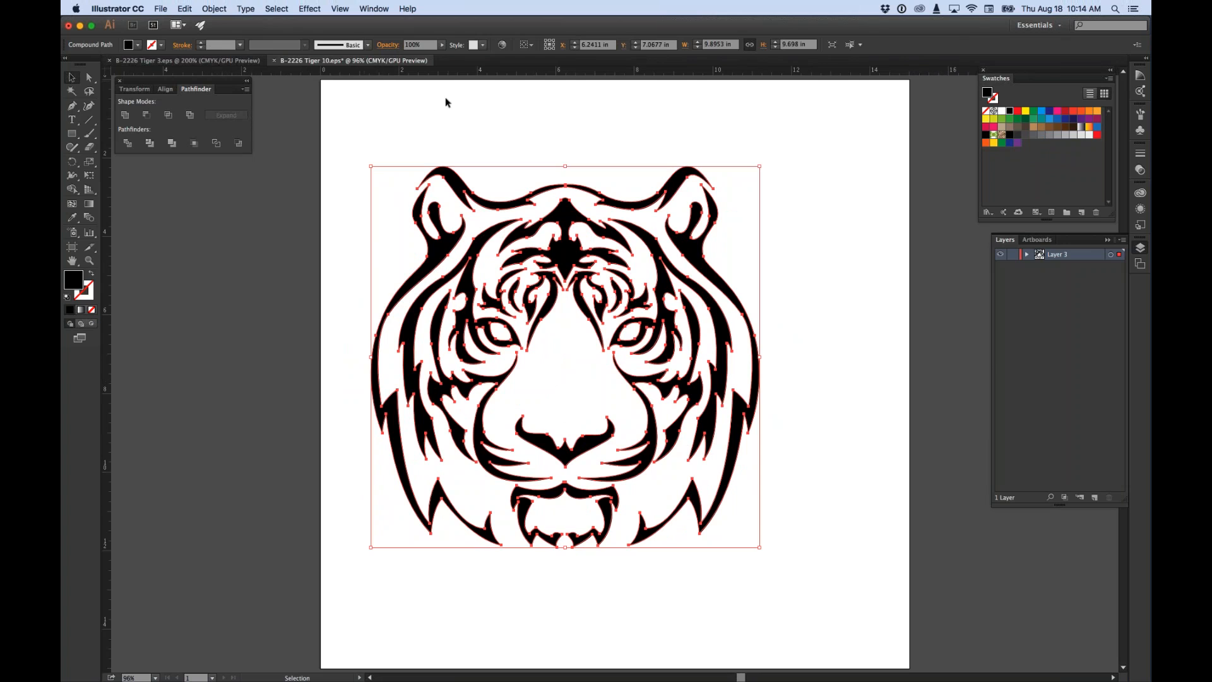
{"action": "left_click", "coordinate": [449, 123]}
Step: Create a new one-artboard document measuring 14 in wide by 16 in high
{"action": "left_click", "coordinate": [160, 9]}
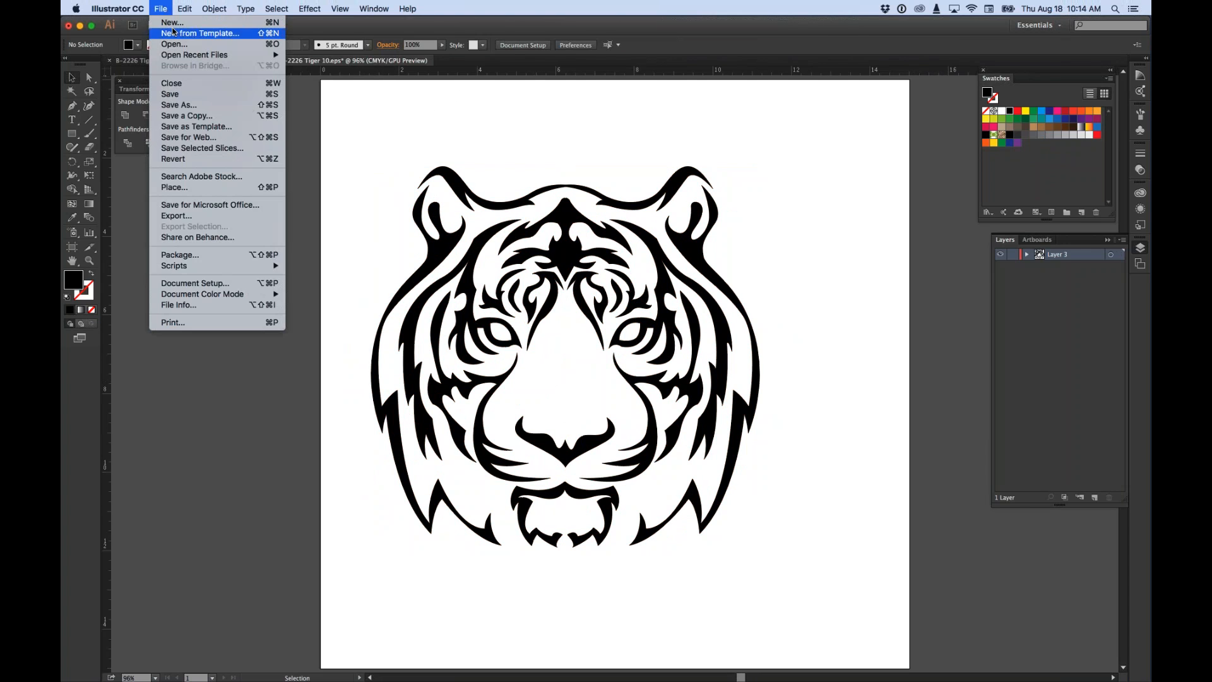
{"action": "key", "text": "super+n"}
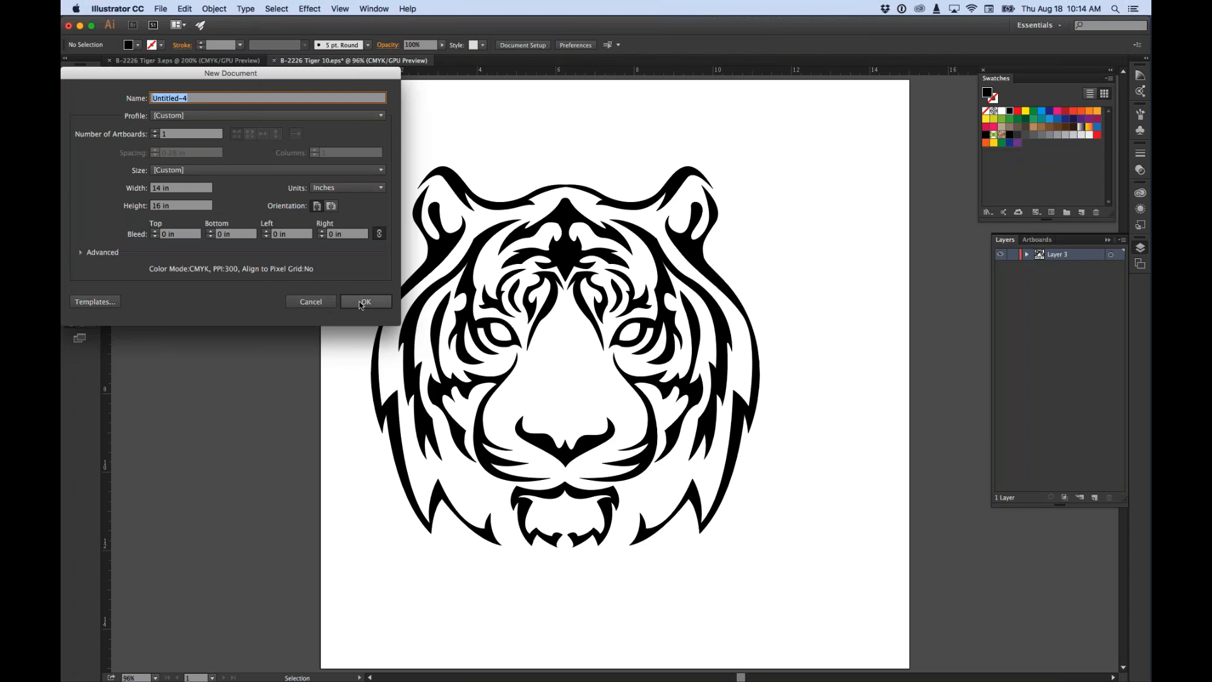
{"action": "left_click", "coordinate": [362, 305]}
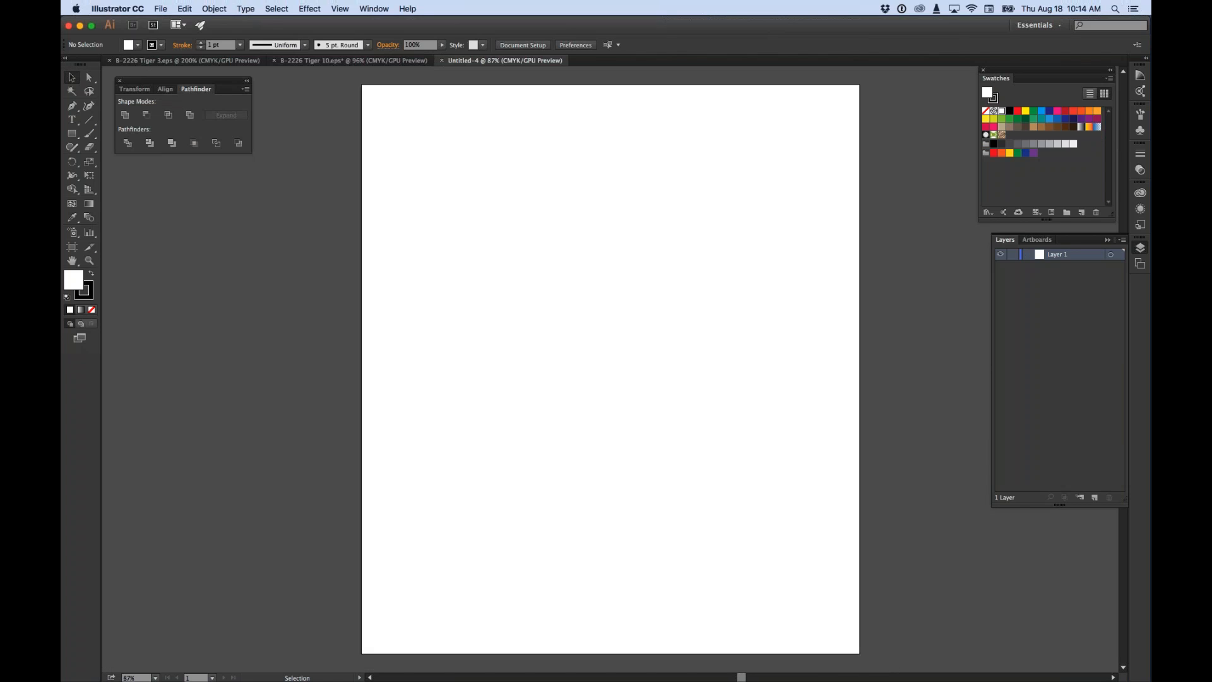
Step: Place B-2226 Tiger 10.eps as a linked file in the upper part of the new artboard, continuing despite its unsaved changes
{"action": "left_click", "coordinate": [158, 8]}
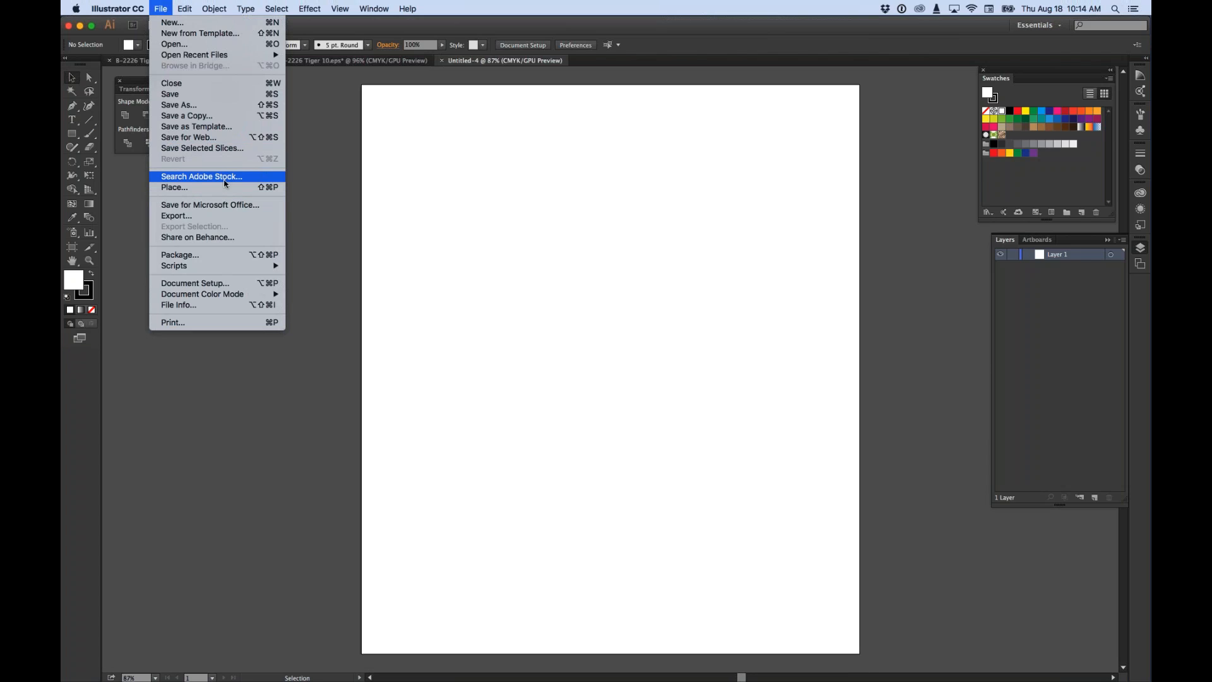
{"action": "left_click", "coordinate": [182, 188]}
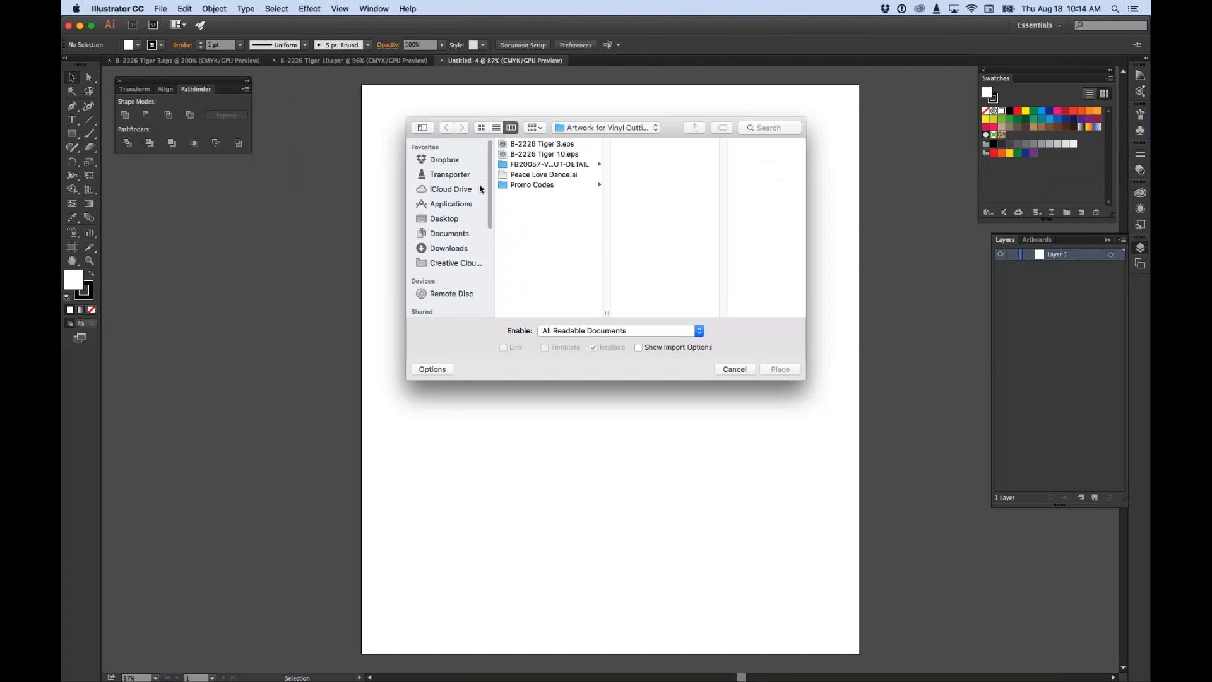
{"action": "left_click", "coordinate": [516, 154]}
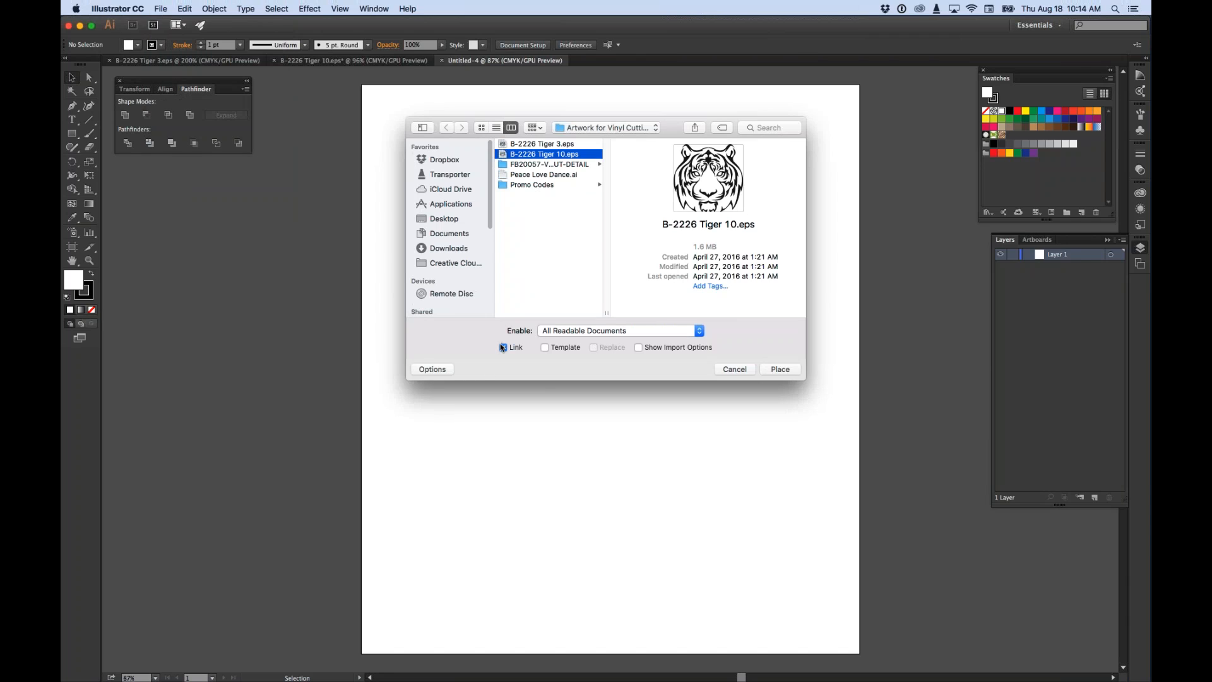
{"action": "left_click", "coordinate": [780, 369]}
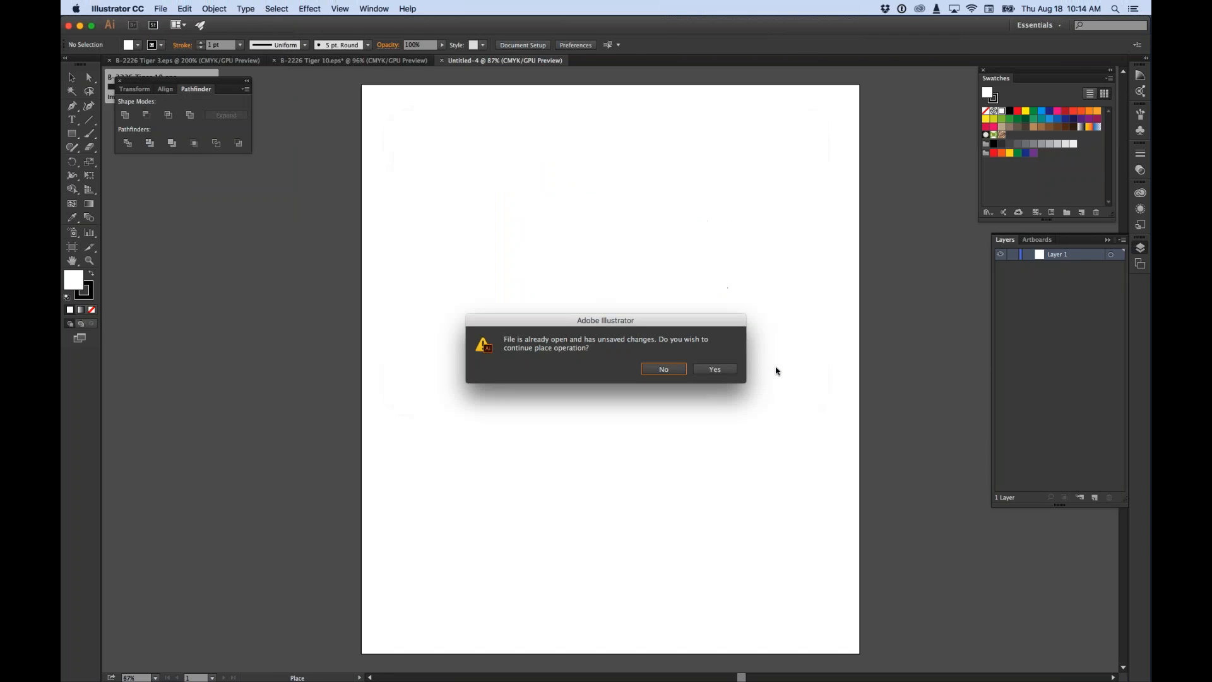
{"action": "left_click", "coordinate": [714, 369]}
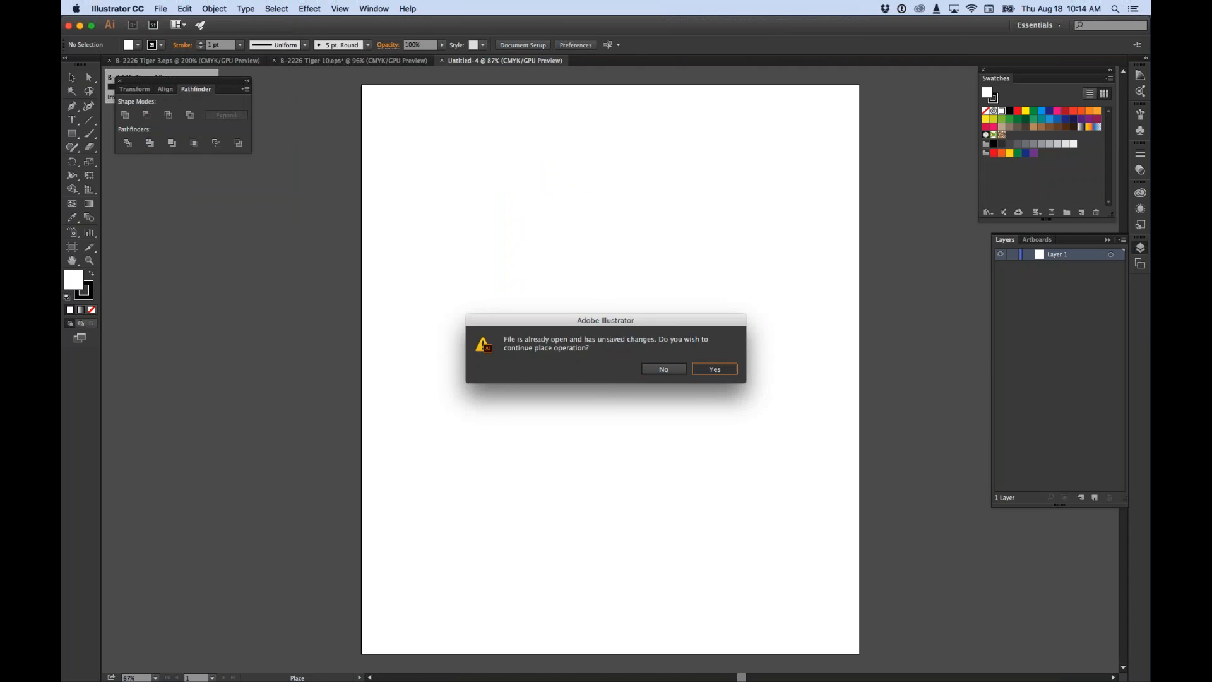
{"action": "left_click", "coordinate": [396, 149]}
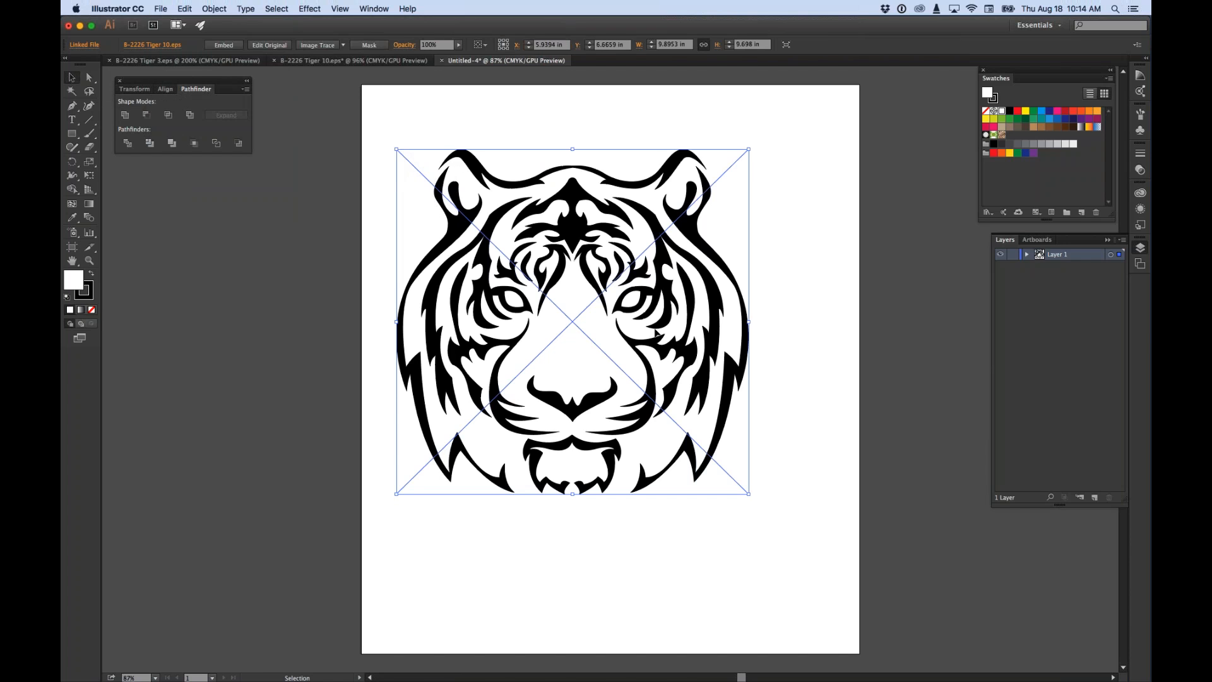
Step: Move the linked tiger artwork slightly right and down on the artboard
{"action": "left_click_drag", "start_coordinate": [656, 332], "coordinate": [683, 339]}
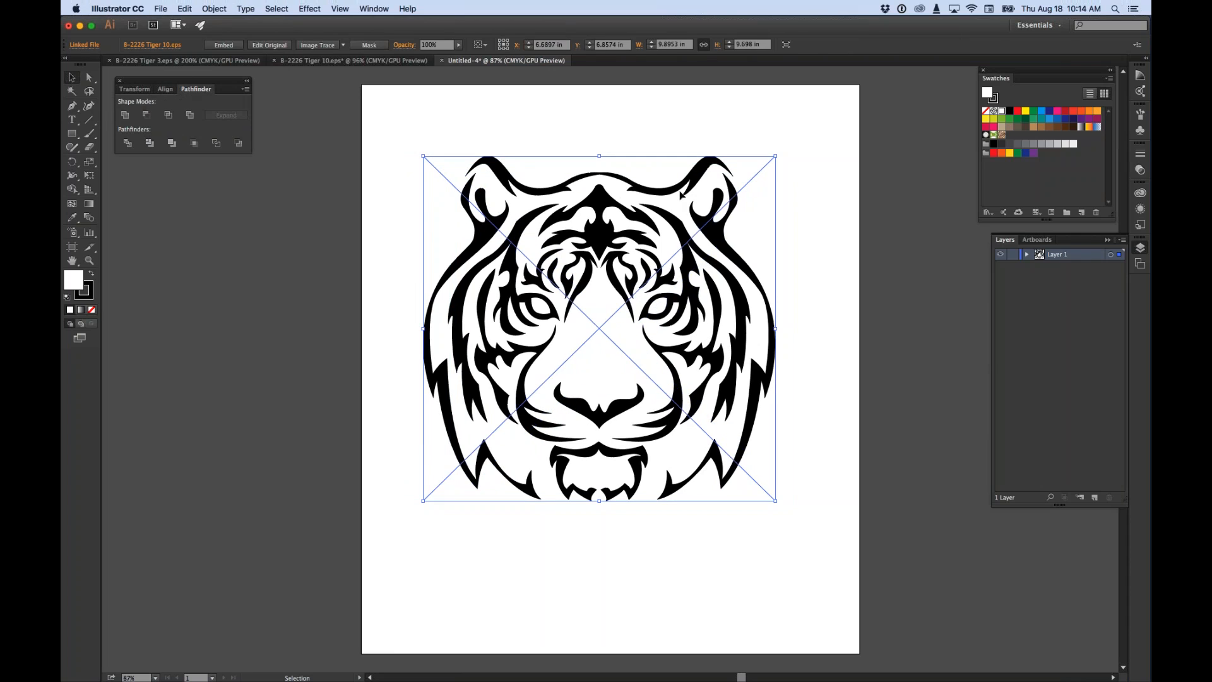
{"action": "left_click", "coordinate": [800, 178]}
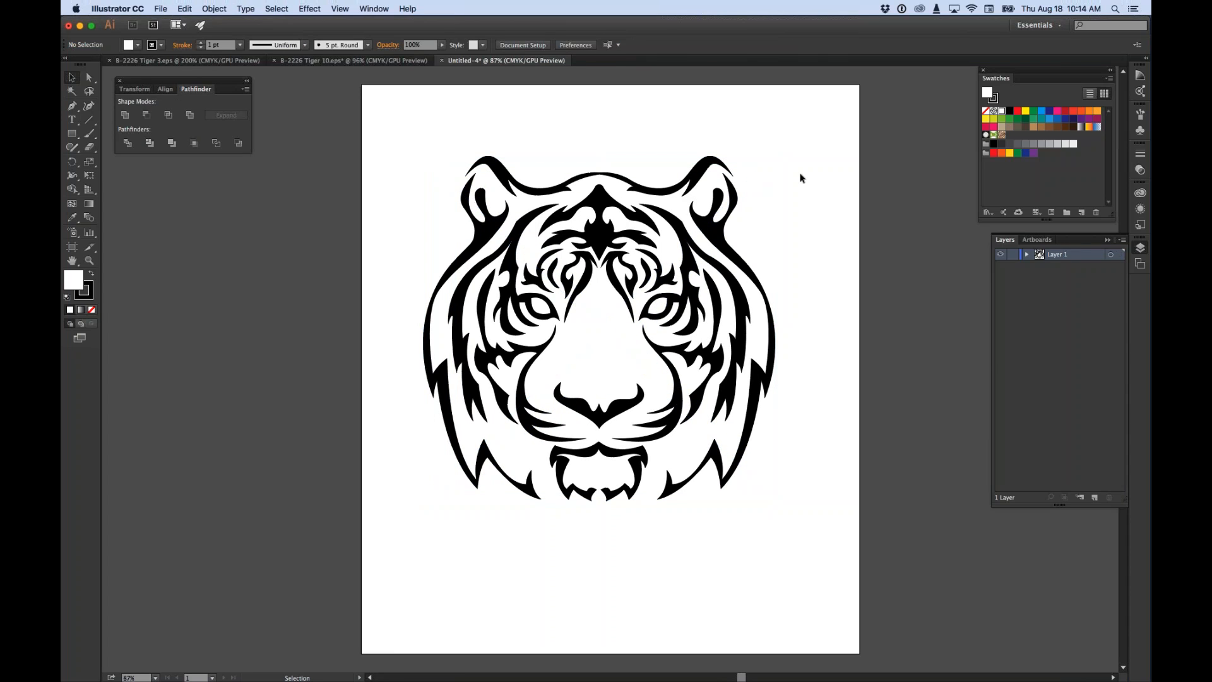
{"action": "left_click", "coordinate": [705, 199]}
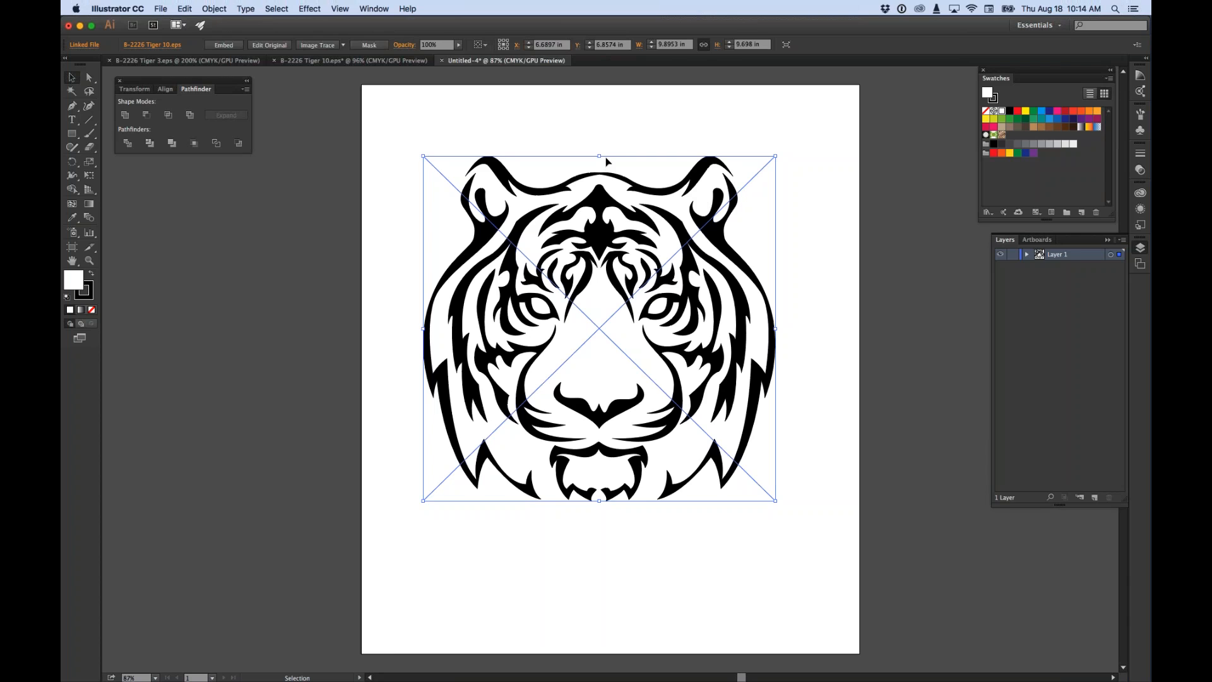
Step: View the linked tiger artwork in Outline mode and close the untitled document without saving
{"action": "left_click", "coordinate": [340, 8]}
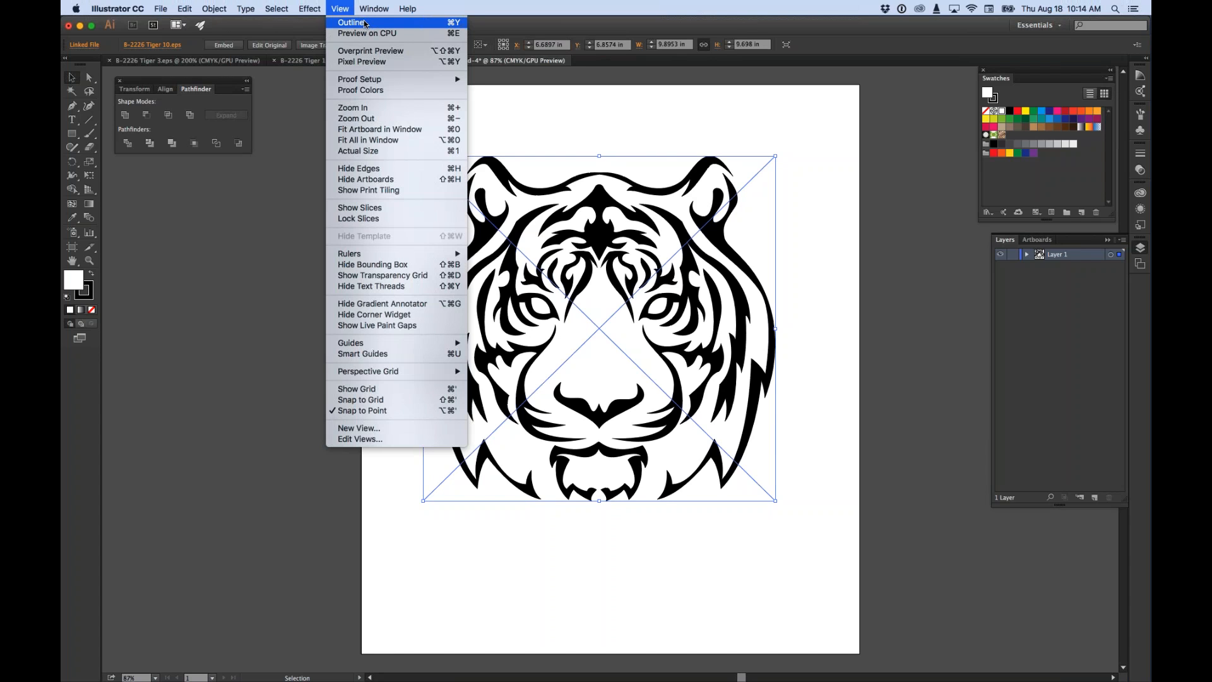
{"action": "left_click", "coordinate": [430, 25]}
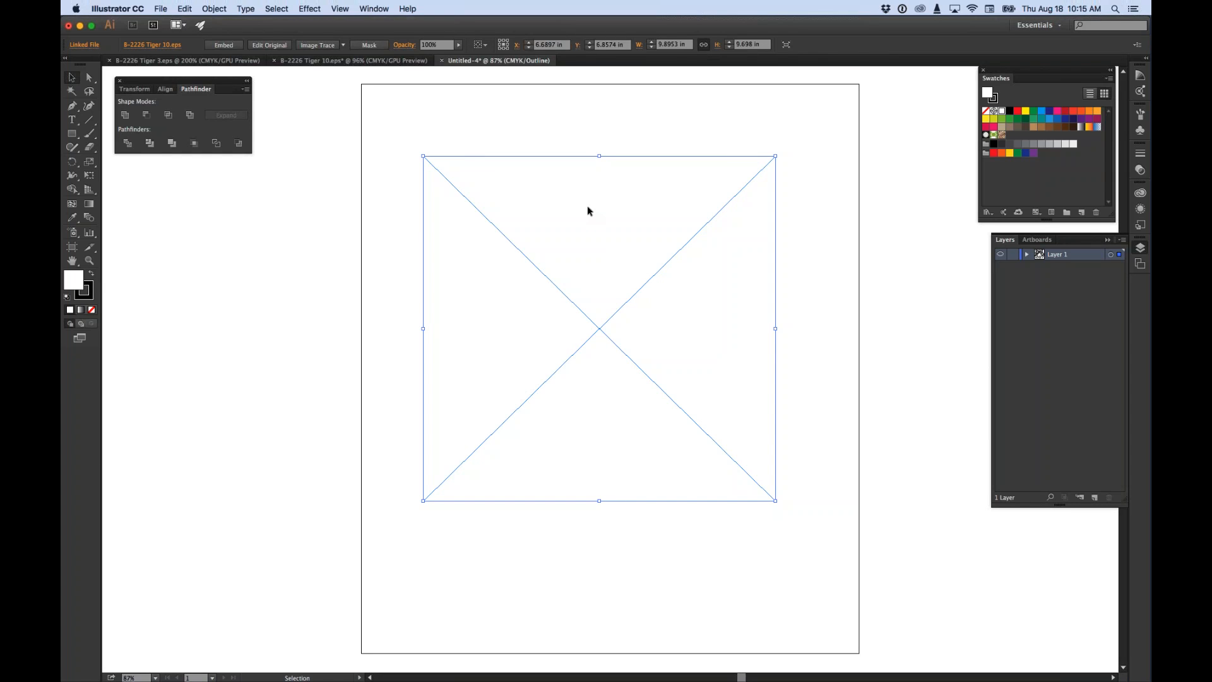
{"action": "left_click", "coordinate": [441, 60]}
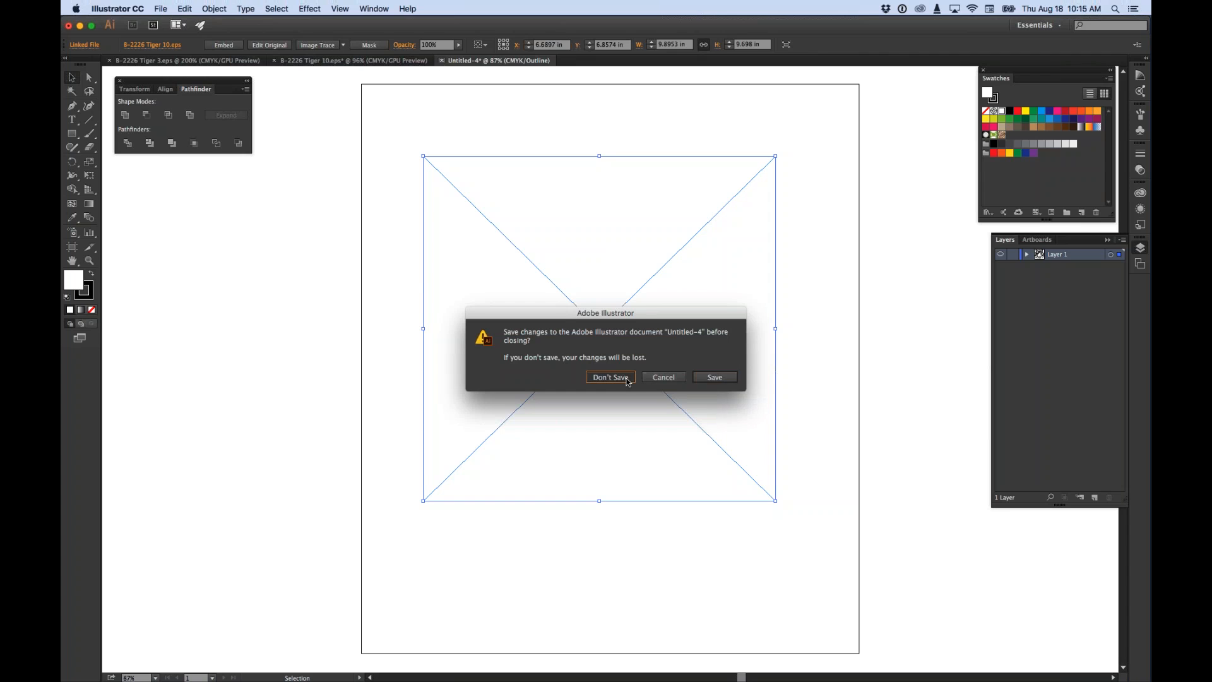
{"action": "left_click", "coordinate": [627, 382]}
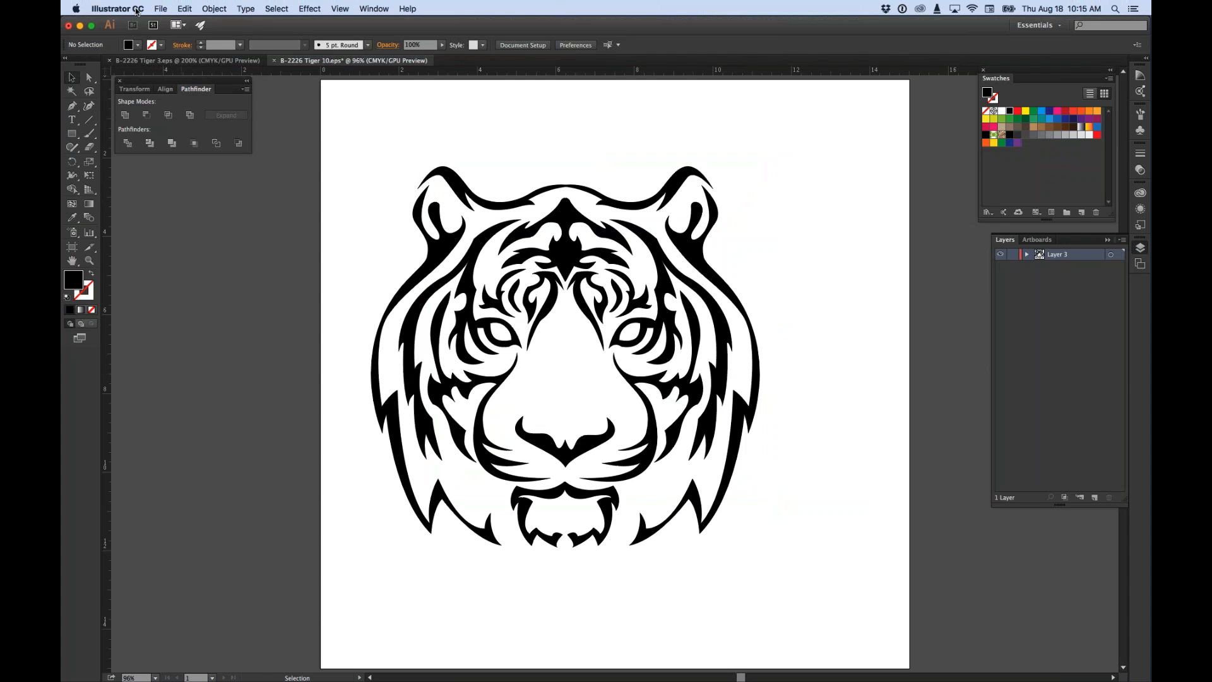
Step: Inspect the B-2226 Tiger 10.eps paths in Outline mode and return to the preview display
{"action": "left_click", "coordinate": [161, 9]}
{"action": "left_click", "coordinate": [367, 117]}
{"action": "left_click", "coordinate": [339, 8]}
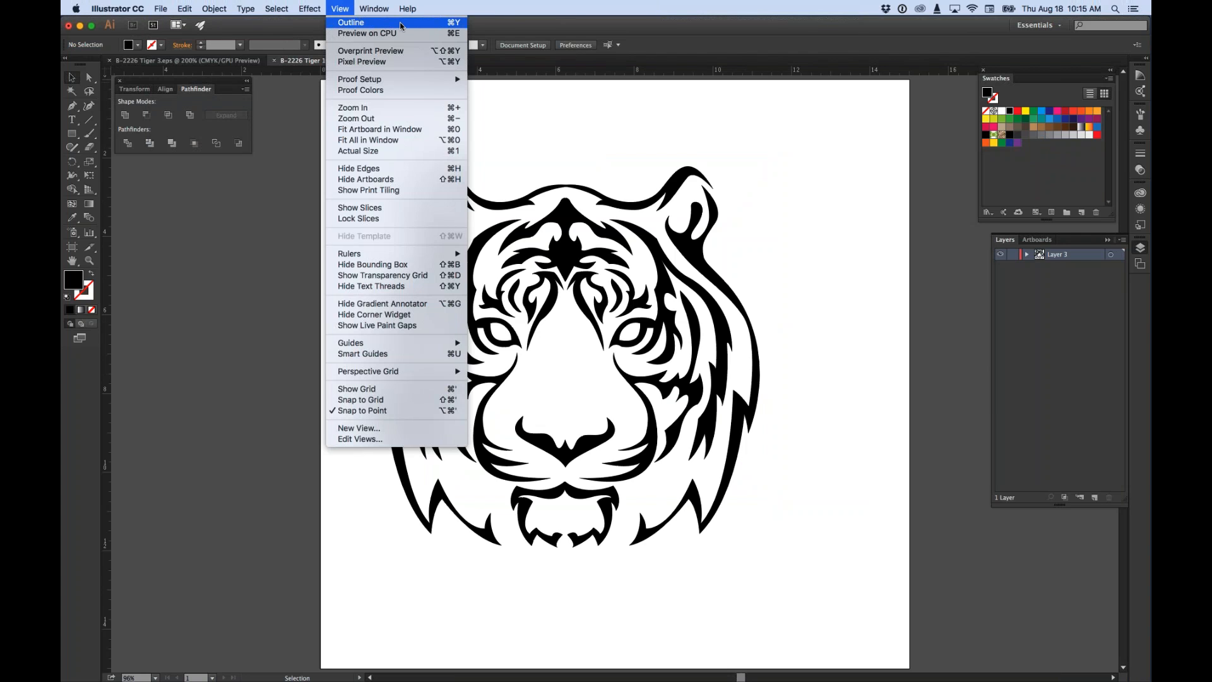
{"action": "left_click", "coordinate": [351, 24]}
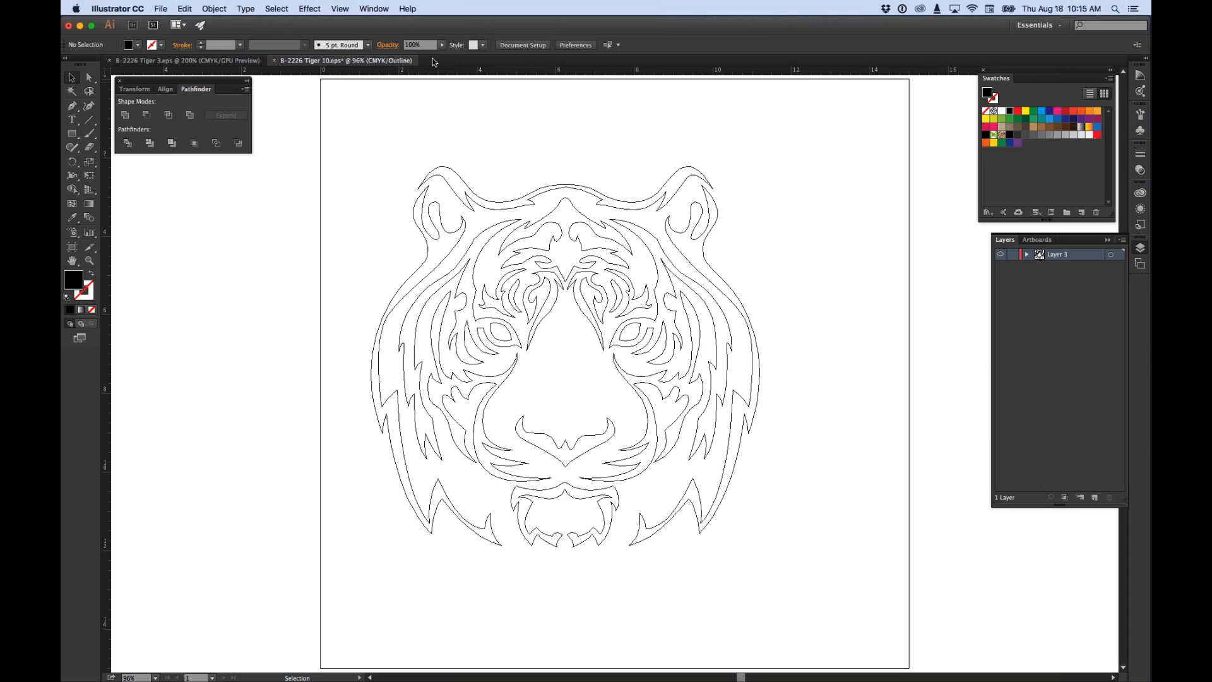
{"action": "key", "text": "super+y"}
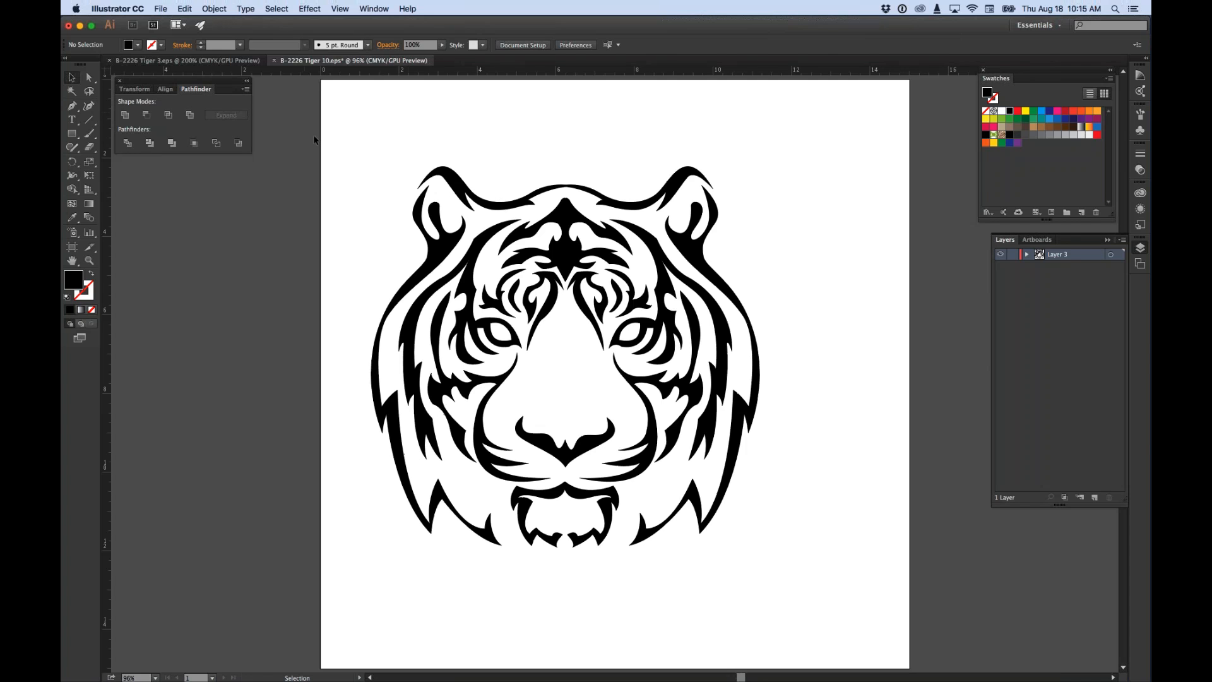
Step: Copy the tiger head from B-2226 Tiger 3.eps and paste it into B-2226 Tiger 10.eps, shifting the large tiger slightly left and down
{"action": "left_click", "coordinate": [155, 61]}
{"action": "left_click_drag", "start_coordinate": [486, 112], "coordinate": [156, 410]}
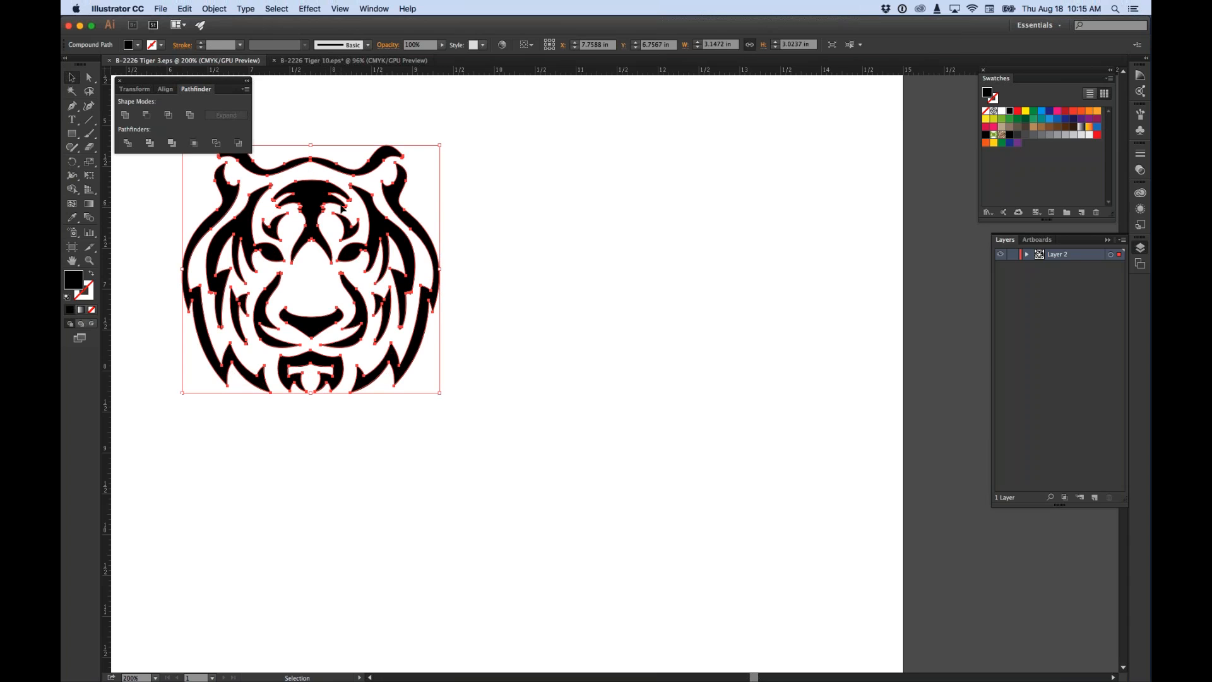
{"action": "left_click", "coordinate": [378, 61]}
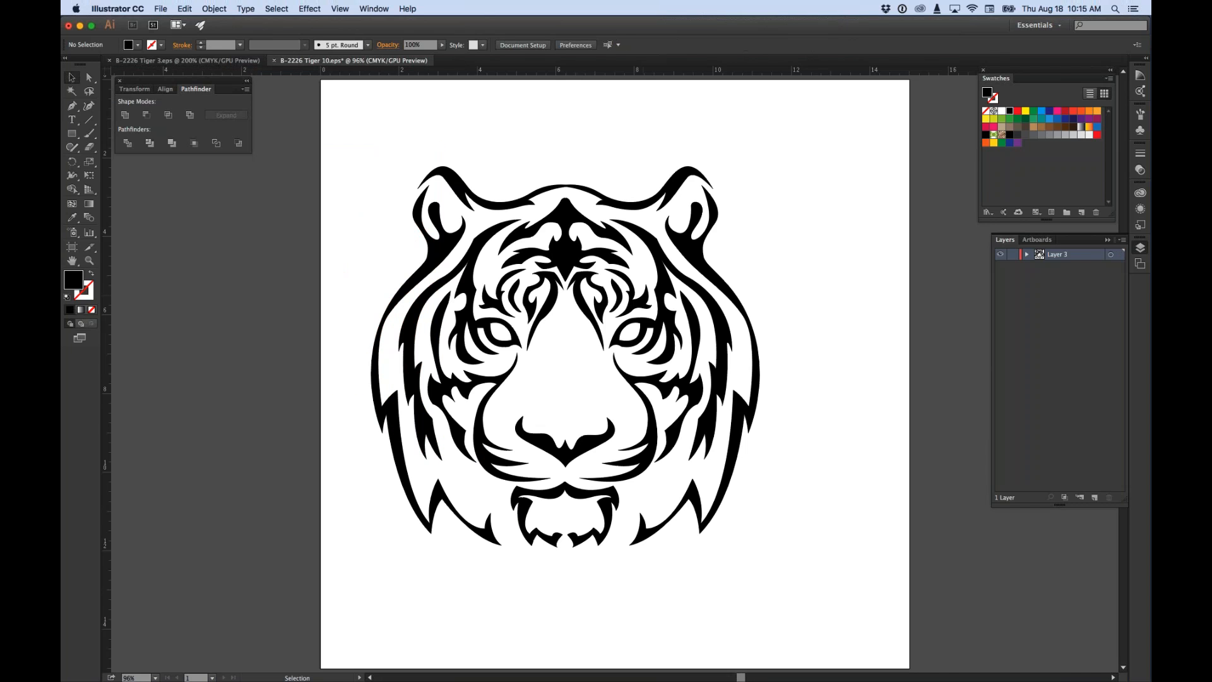
{"action": "left_click_drag", "start_coordinate": [668, 279], "coordinate": [636, 310]}
{"action": "left_click", "coordinate": [765, 257]}
{"action": "key", "text": "super+v"}
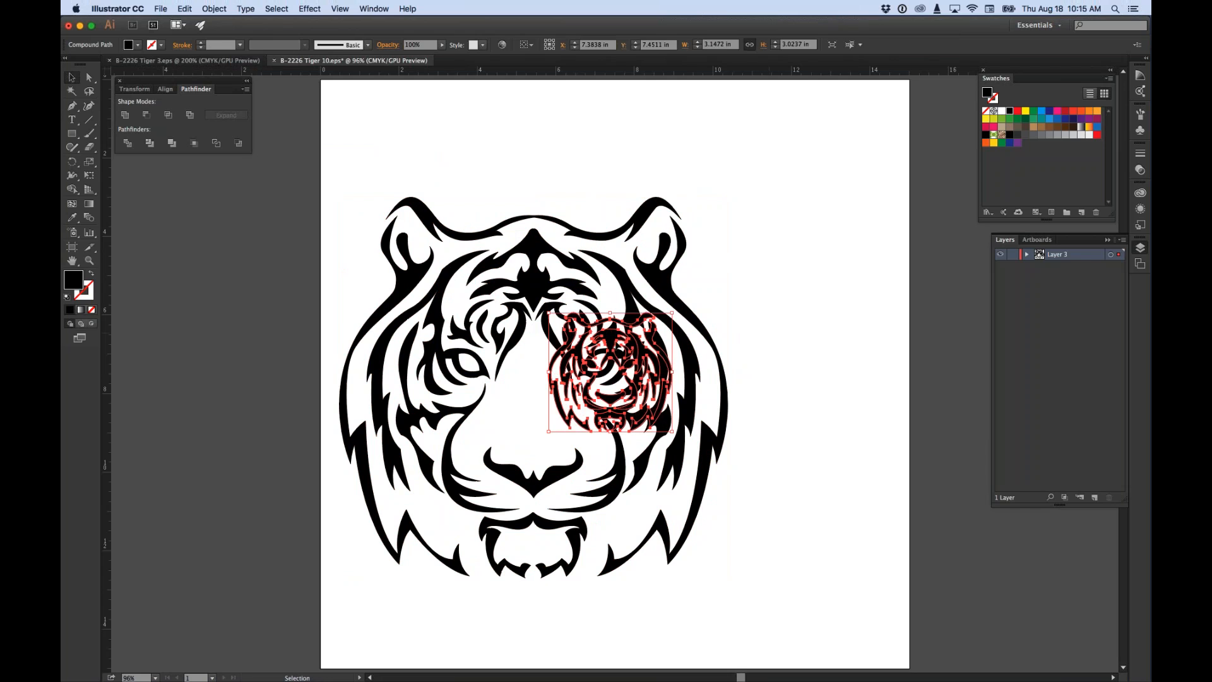
Step: Move the pasted small tiger to the artboard's upper-right corner and shift the large tiger up, leaving both deselected
{"action": "left_click_drag", "start_coordinate": [611, 334], "coordinate": [794, 146]}
{"action": "left_click", "coordinate": [786, 311]}
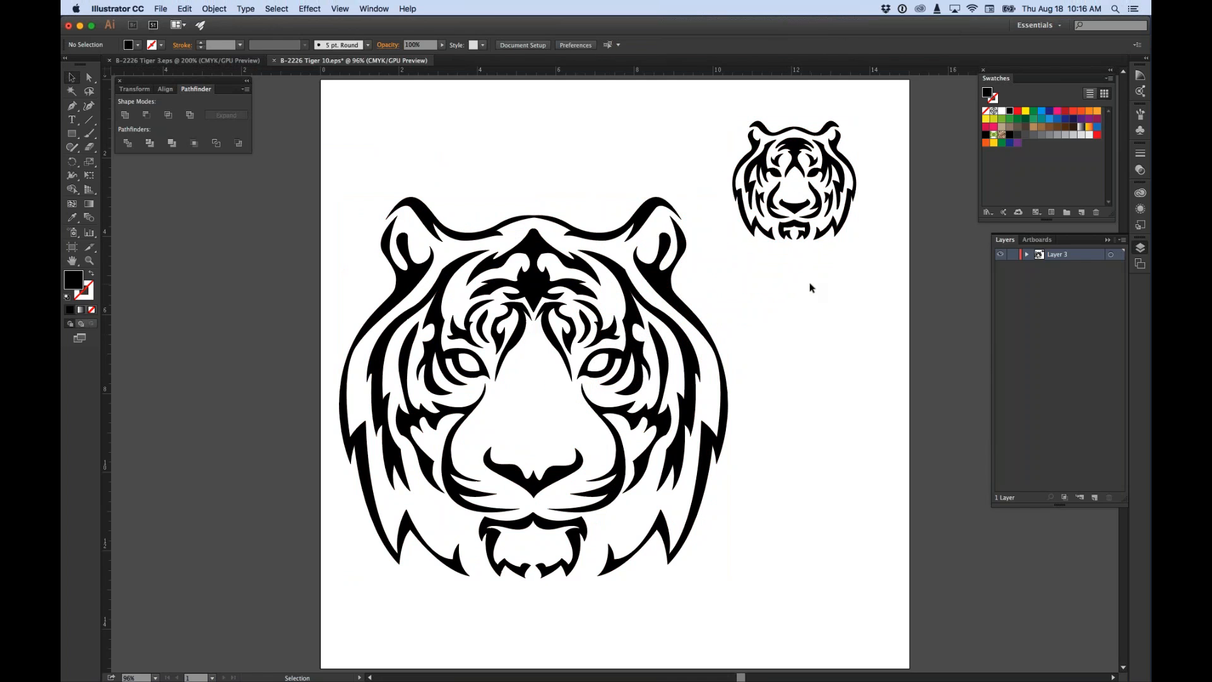
{"action": "left_click", "coordinate": [685, 296]}
{"action": "left_click_drag", "start_coordinate": [662, 282], "coordinate": [671, 235]}
{"action": "left_click", "coordinate": [725, 229]}
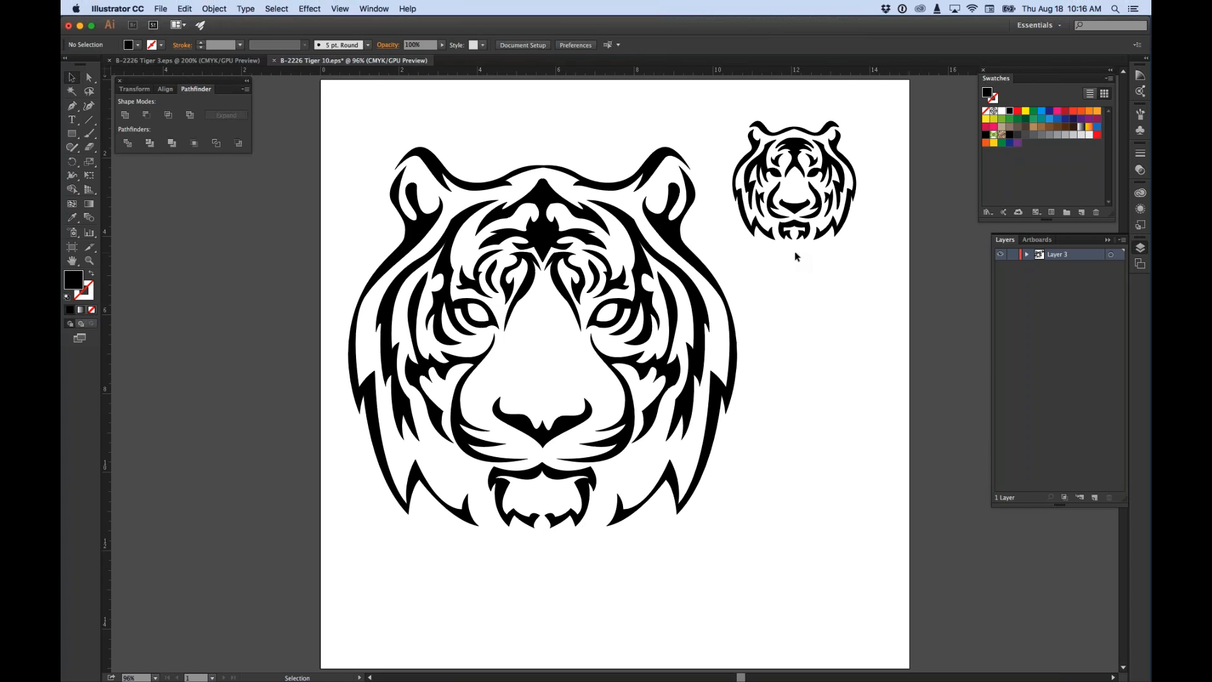
Step: Examine the line detail of the large tiger's face at 150% magnification
{"action": "key", "text": "z"}
{"action": "left_click", "coordinate": [549, 238]}
{"action": "left_click", "coordinate": [634, 365]}
{"action": "left_click_drag", "start_coordinate": [633, 366], "coordinate": [595, 235]}
{"action": "key", "text": "v"}
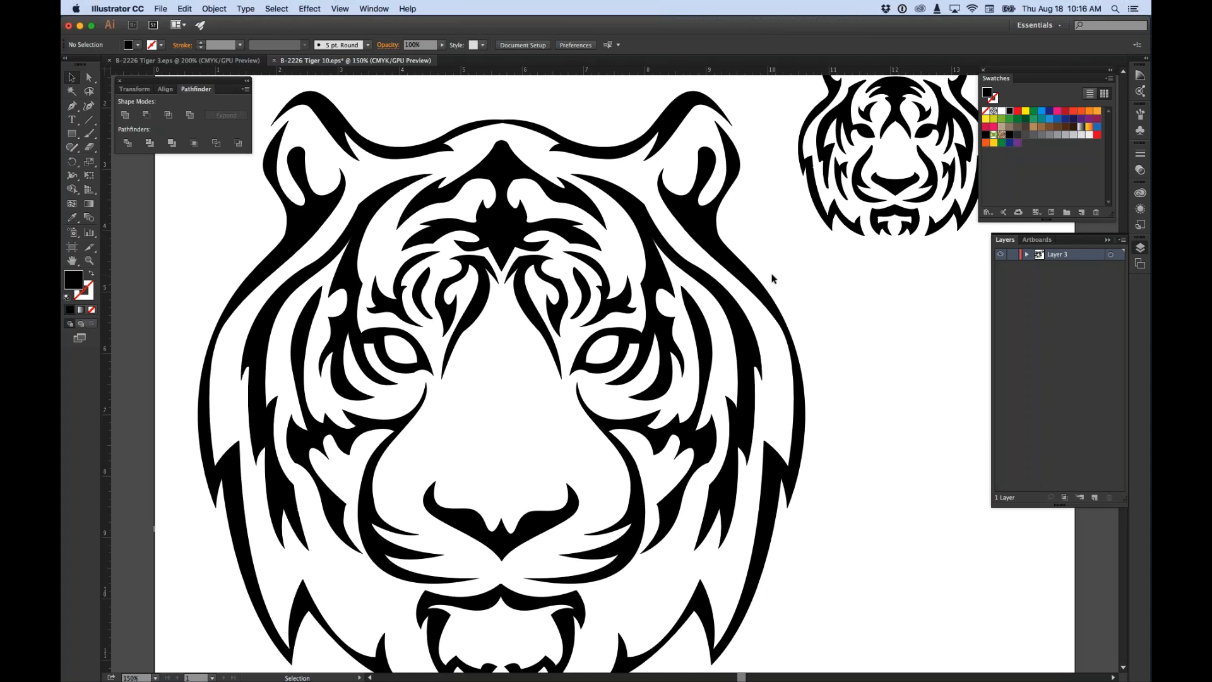
{"action": "key", "text": "space"}
{"action": "left_click_drag", "start_coordinate": [722, 347], "coordinate": [711, 327]}
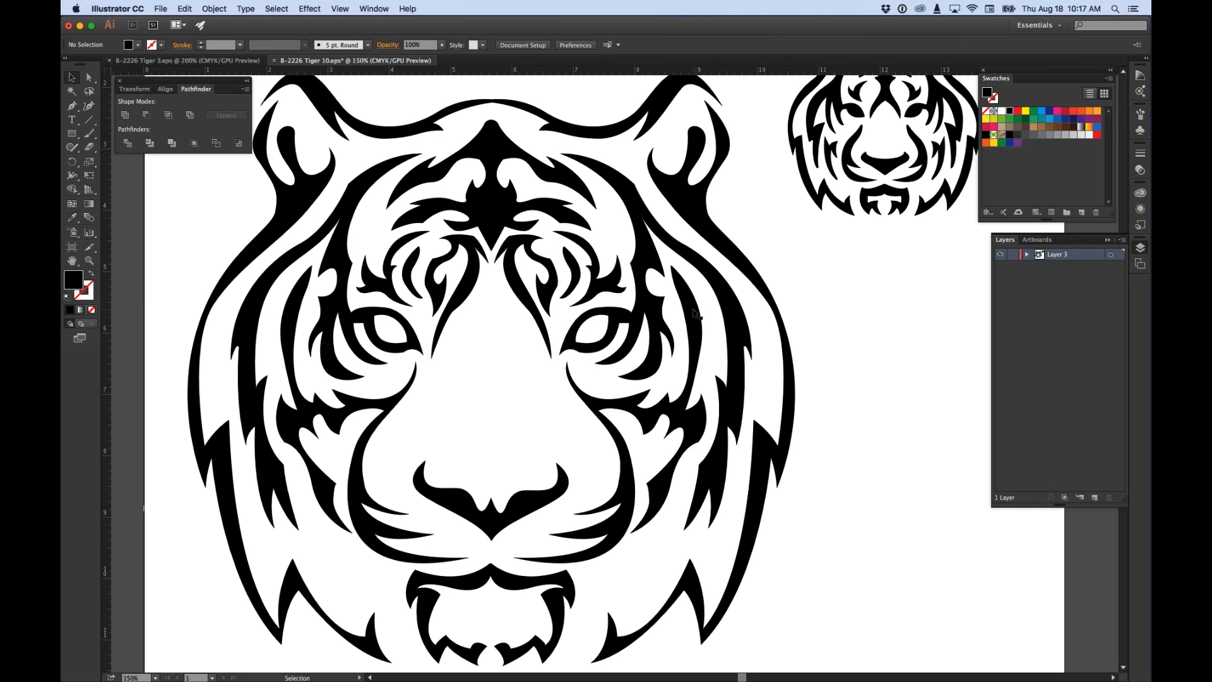
Step: Draw a circle about 0.079 in across between the large tiger's eyes and fill it with the C=0 M=95 Y=20 K=0 swatch
{"action": "left_click", "coordinate": [72, 135]}
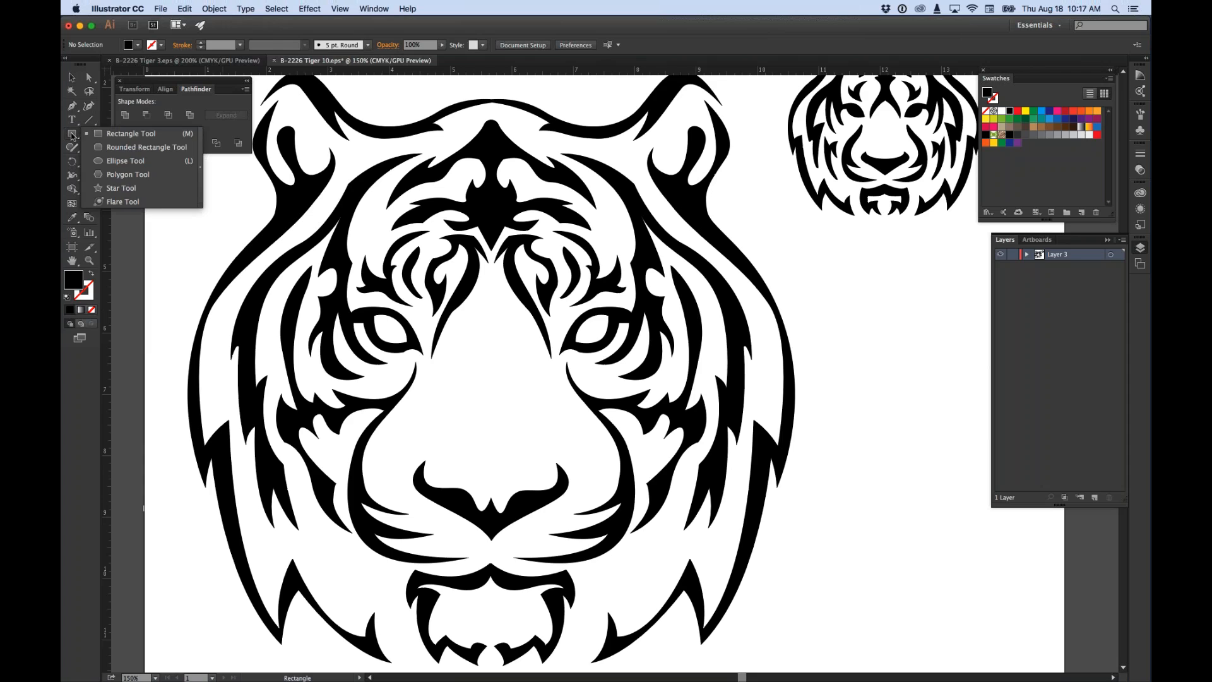
{"action": "left_click", "coordinate": [126, 160]}
{"action": "left_click", "coordinate": [120, 80]}
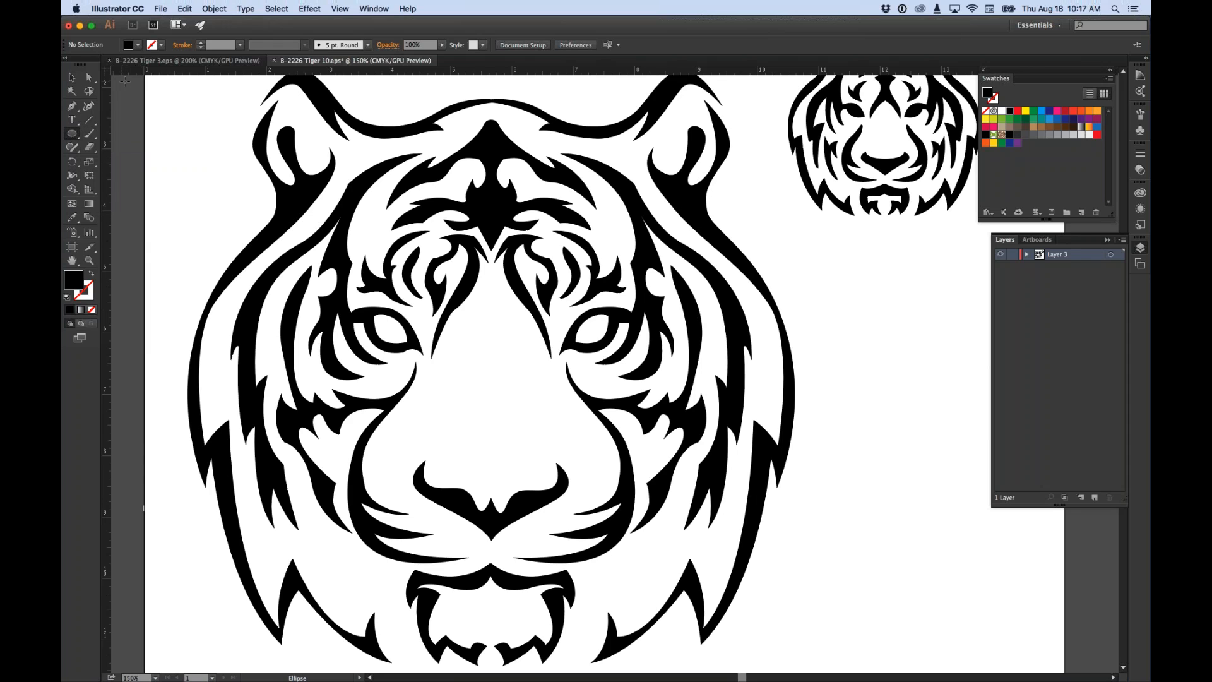
{"action": "key", "text": "z"}
{"action": "left_click", "coordinate": [477, 375]}
{"action": "left_click", "coordinate": [479, 372]}
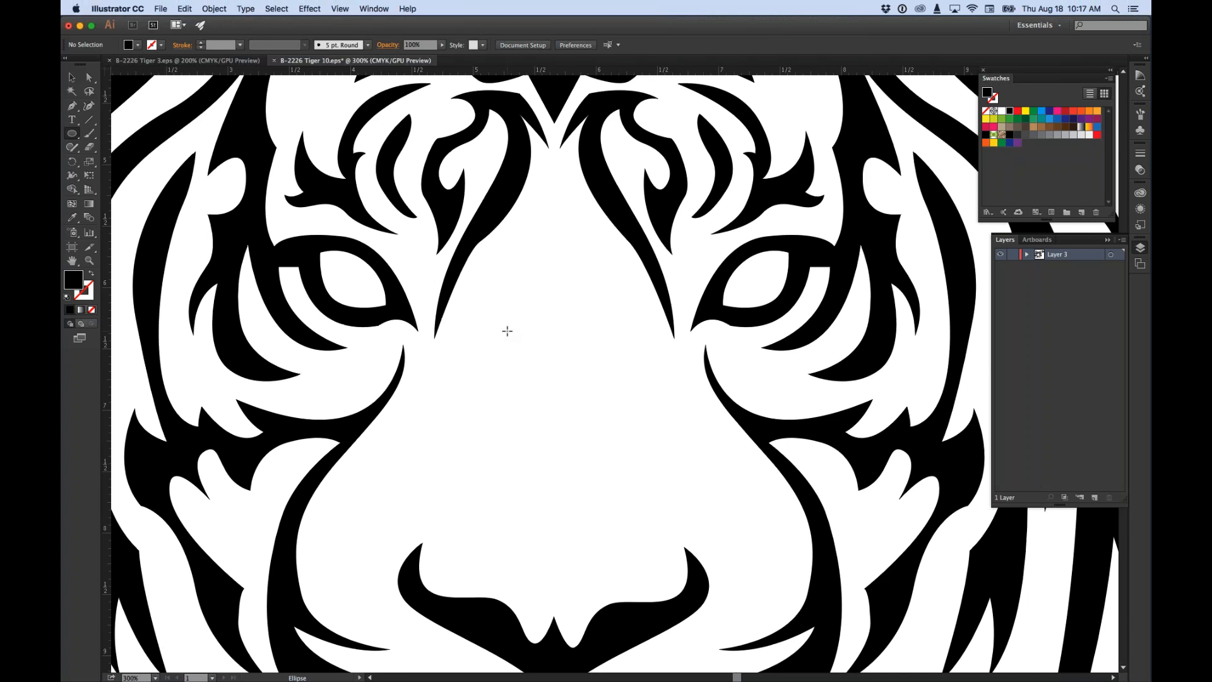
{"action": "left_click_drag", "start_coordinate": [506, 330], "coordinate": [517, 340]}
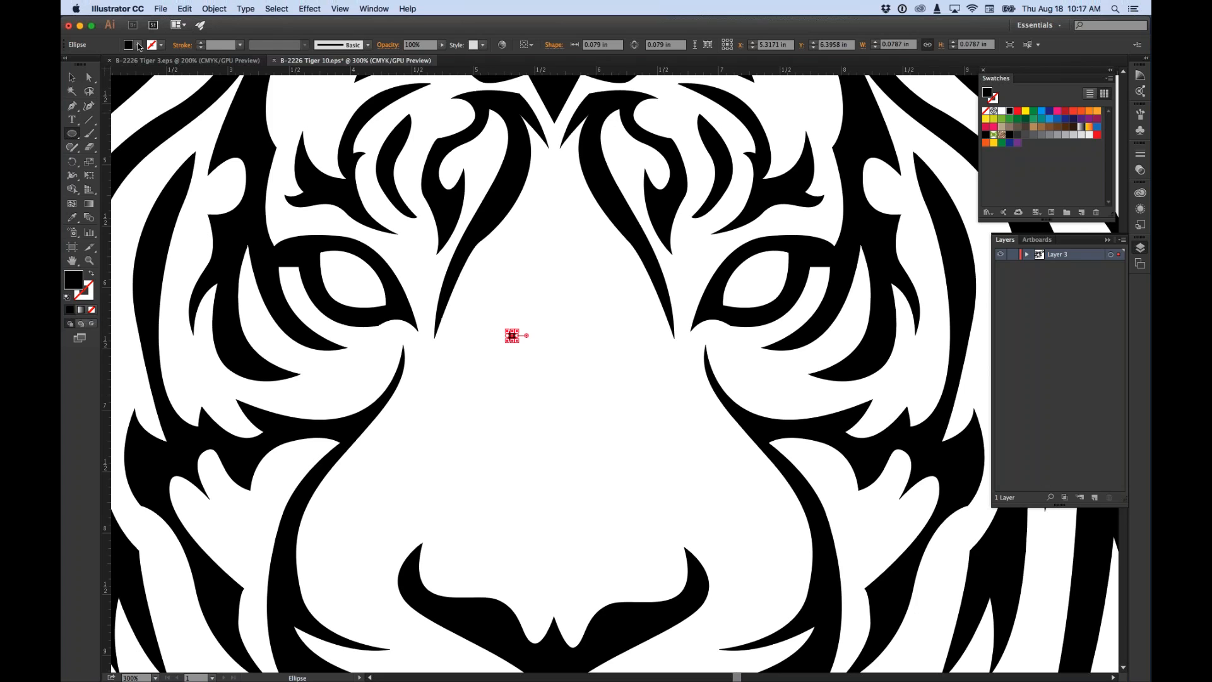
{"action": "left_click", "coordinate": [138, 46]}
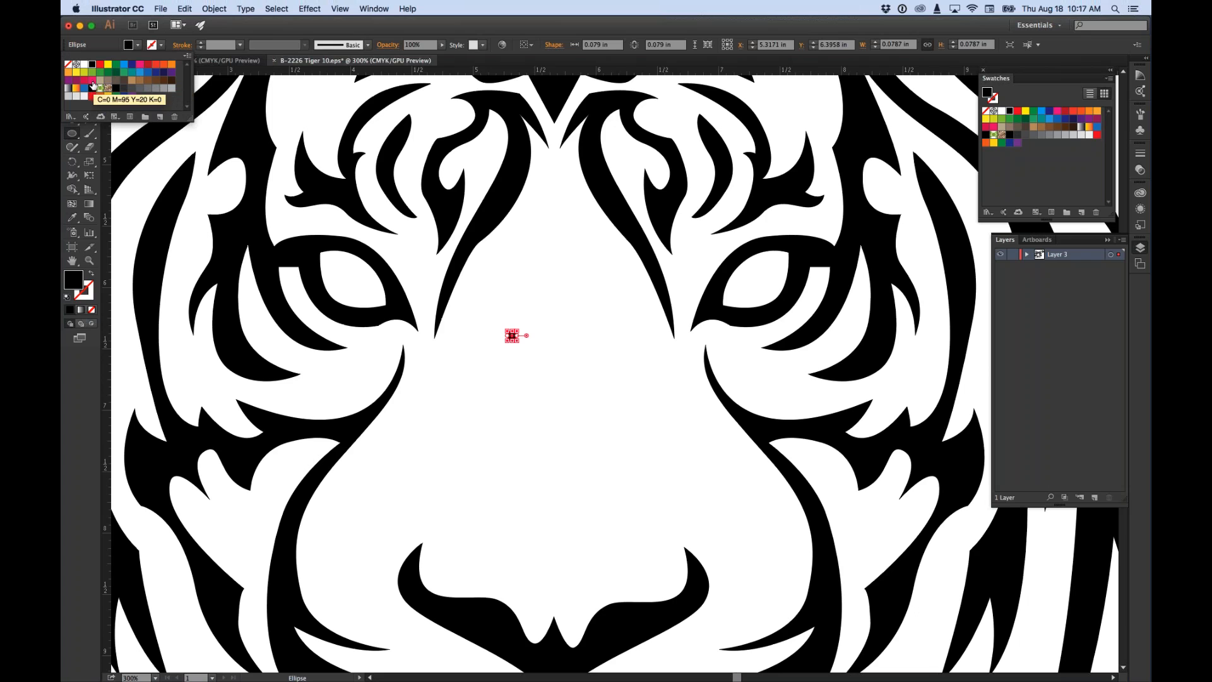
{"action": "left_click", "coordinate": [92, 80]}
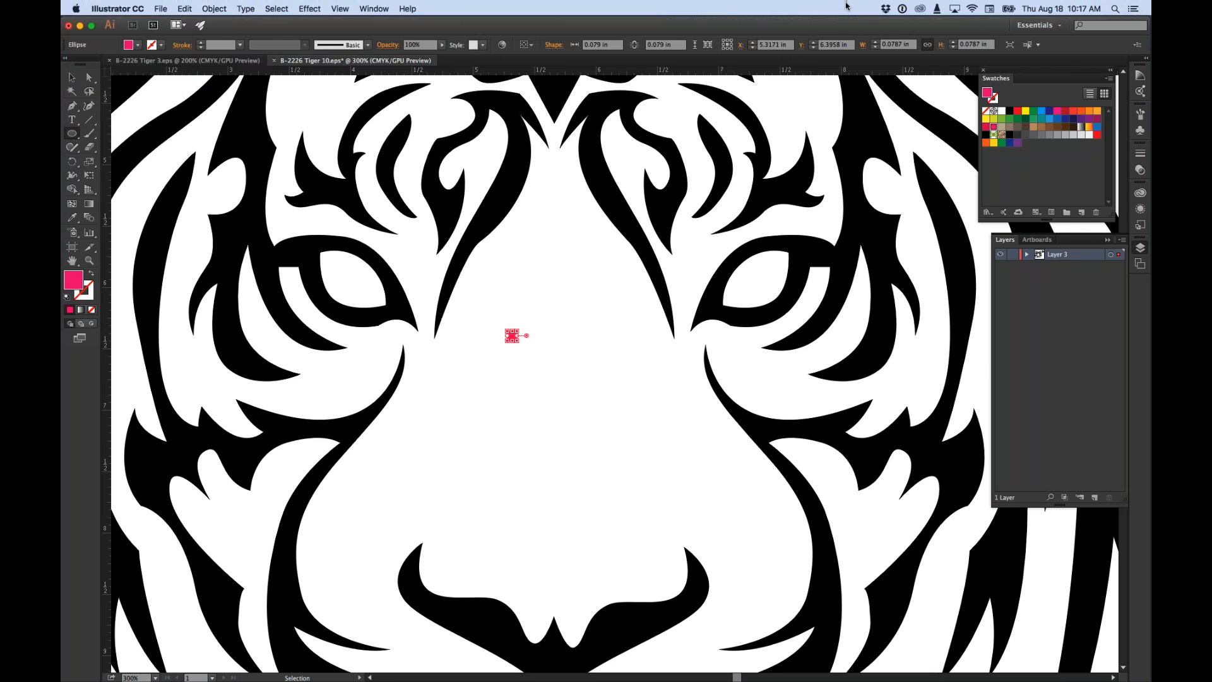
{"action": "left_click", "coordinate": [896, 45]}
{"action": "left_click", "coordinate": [71, 78]}
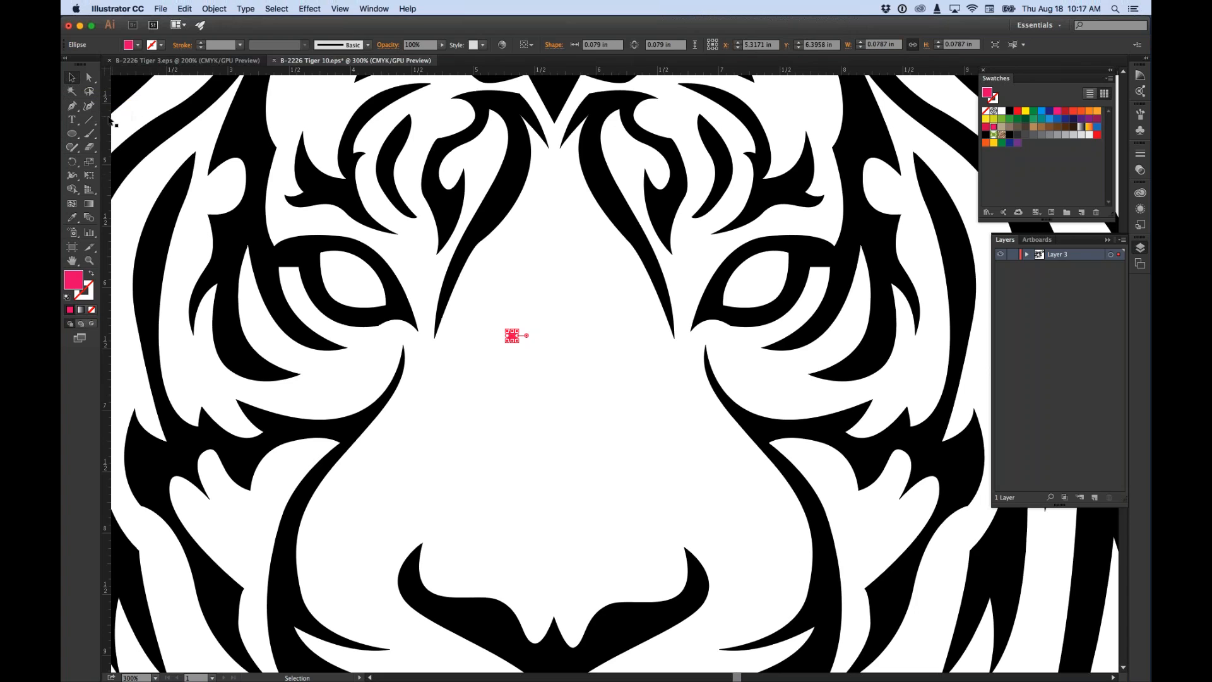
{"action": "left_click", "coordinate": [133, 120]}
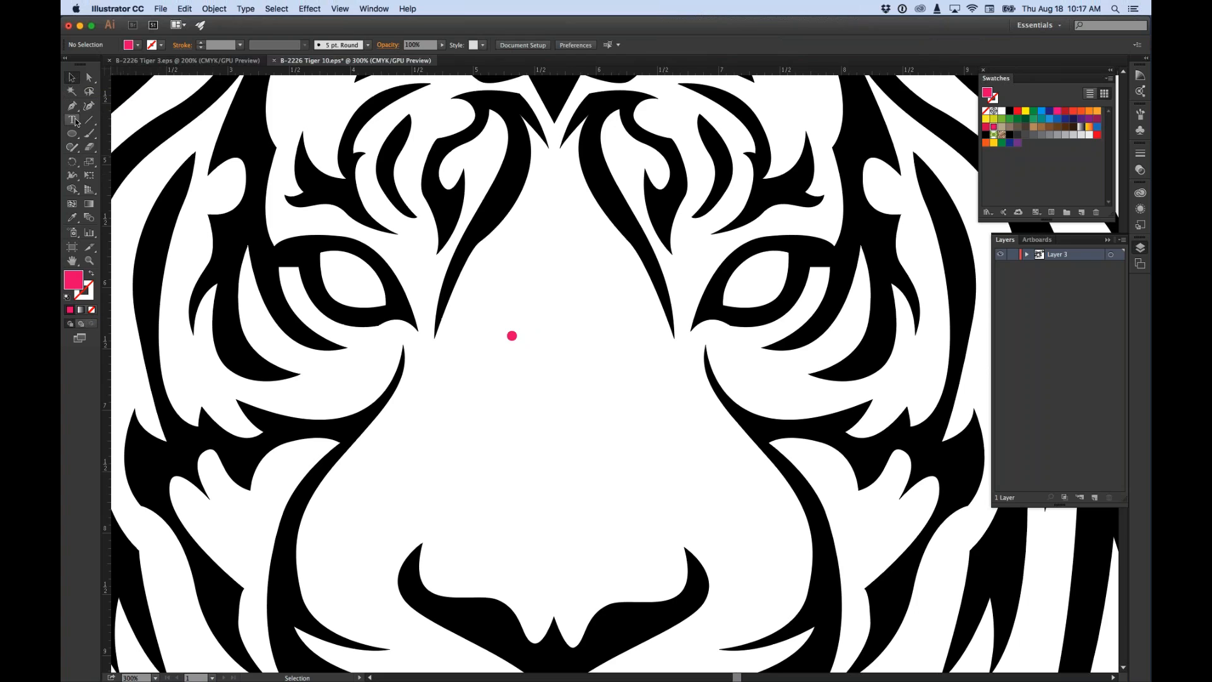
{"action": "left_click", "coordinate": [74, 120]}
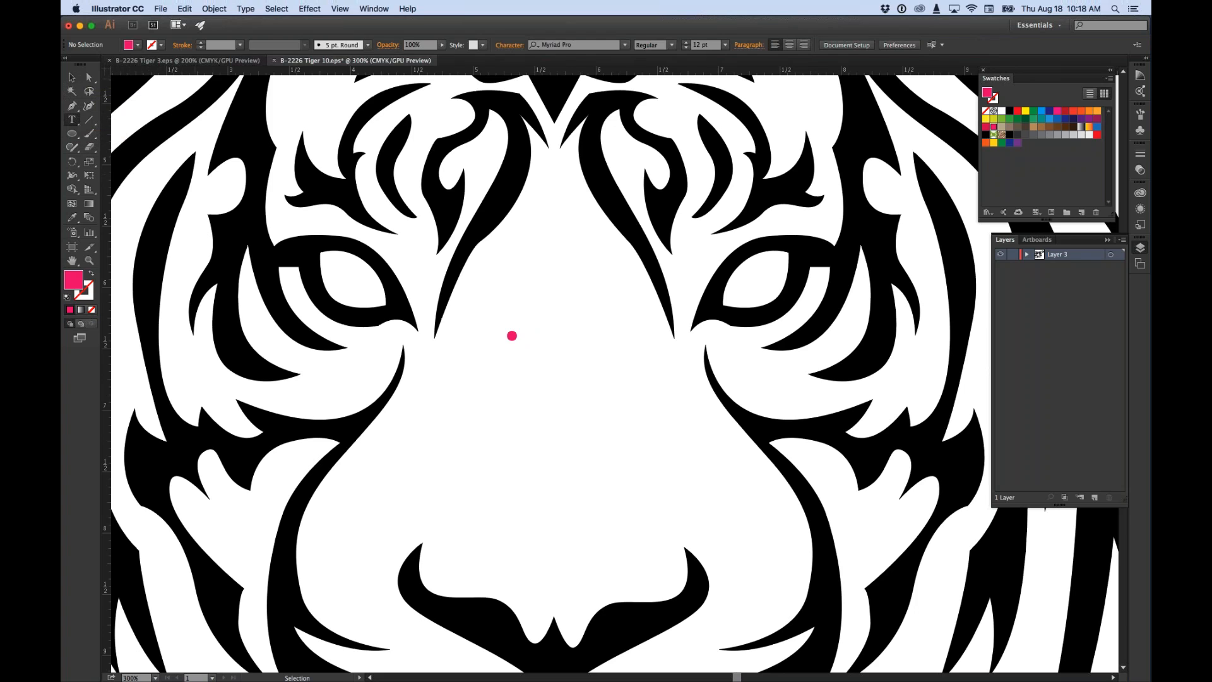
{"action": "left_click", "coordinate": [88, 105]}
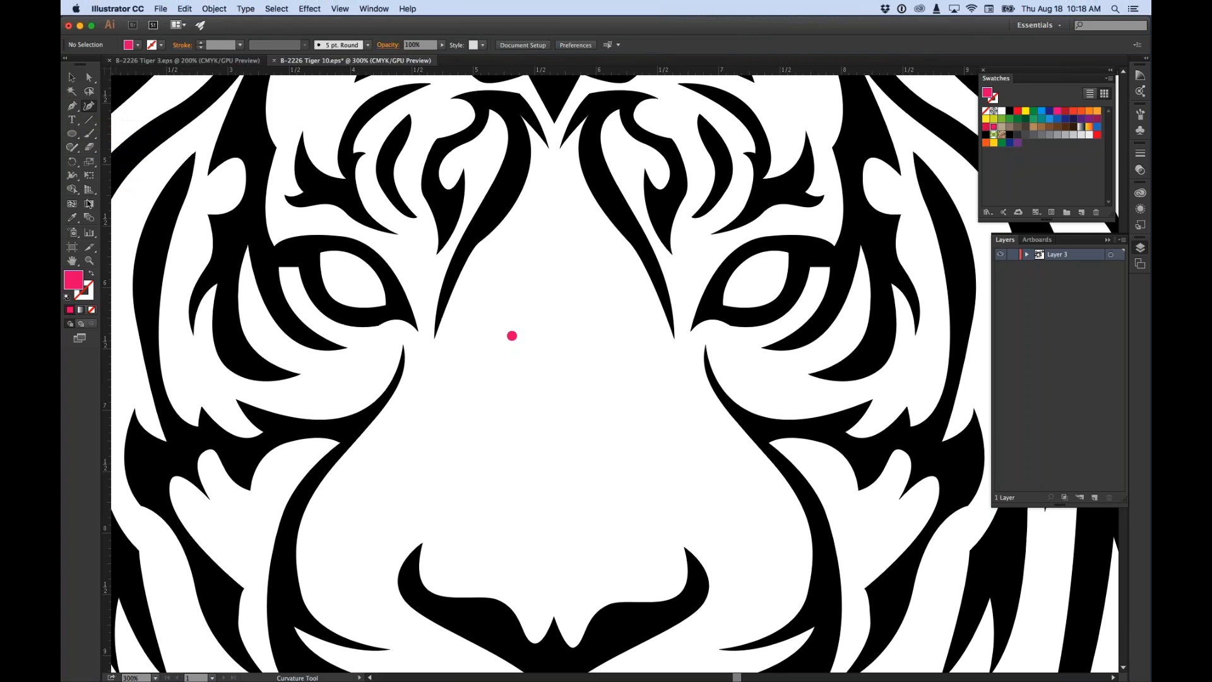
{"action": "key", "text": "shift+w"}
{"action": "left_click", "coordinate": [71, 134]}
{"action": "key", "text": "v"}
Step: Set the magenta circle's width to 0.0625 in and leave it deselected
{"action": "left_click", "coordinate": [512, 335]}
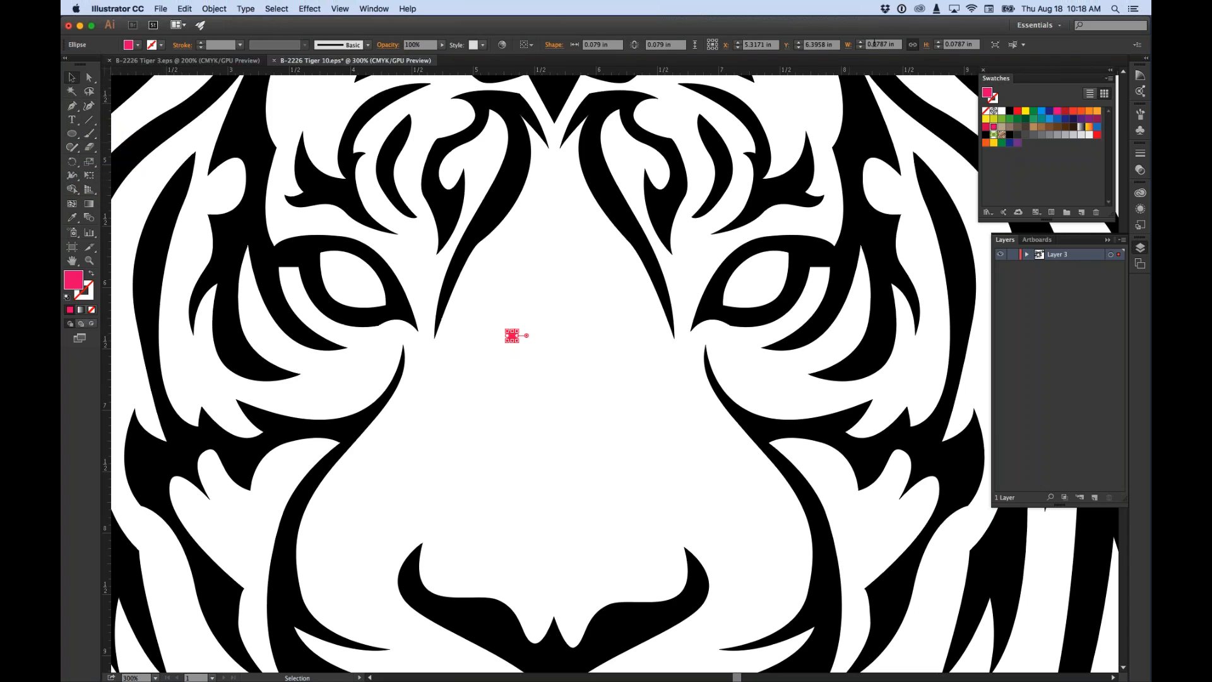
{"action": "left_click", "coordinate": [887, 44]}
{"action": "type", "text": "0.0625"}
{"action": "key", "text": "Return"}
{"action": "left_click", "coordinate": [914, 46]}
{"action": "left_click", "coordinate": [524, 235]}
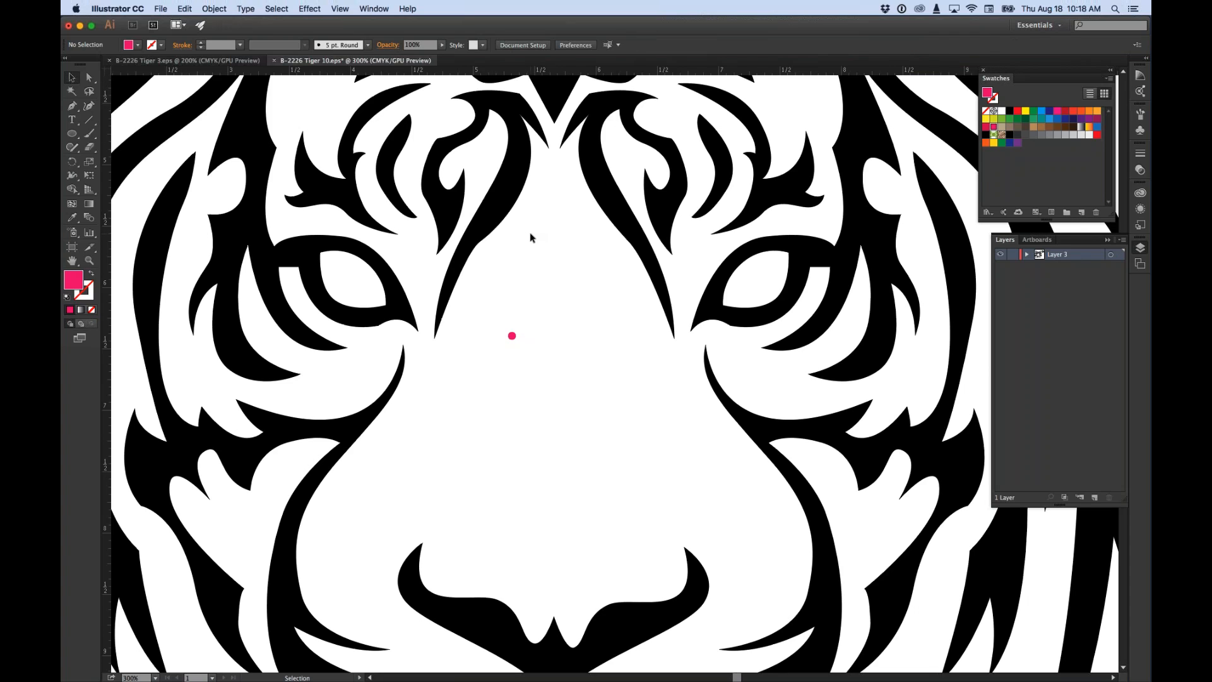
Step: Compare the magenta circle with the artwork's details, placing it over the narrow stripe tip beside the left eye's inner corner
{"action": "key", "text": "z"}
{"action": "left_click", "coordinate": [540, 293], "text": "alt"}
{"action": "left_click", "coordinate": [623, 310], "text": "alt"}
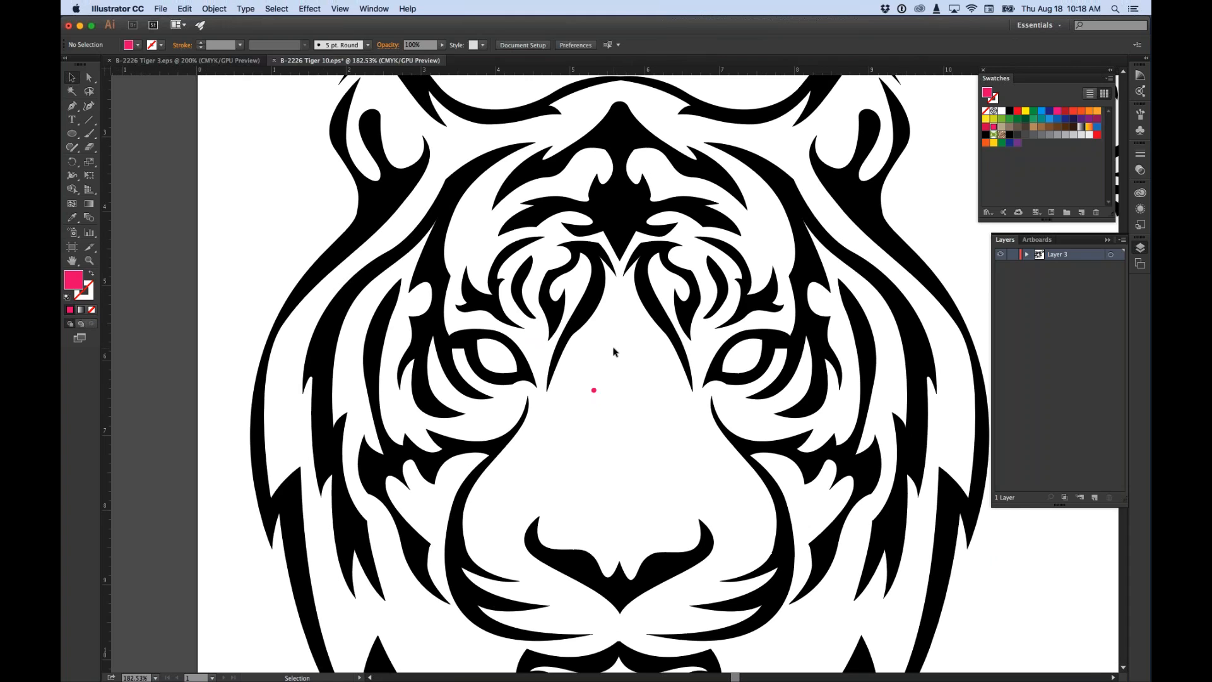
{"action": "key", "text": "z"}
{"action": "left_click", "coordinate": [627, 408]}
{"action": "left_click", "coordinate": [627, 409]}
{"action": "key", "text": "space"}
{"action": "left_click_drag", "start_coordinate": [597, 235], "coordinate": [603, 372]}
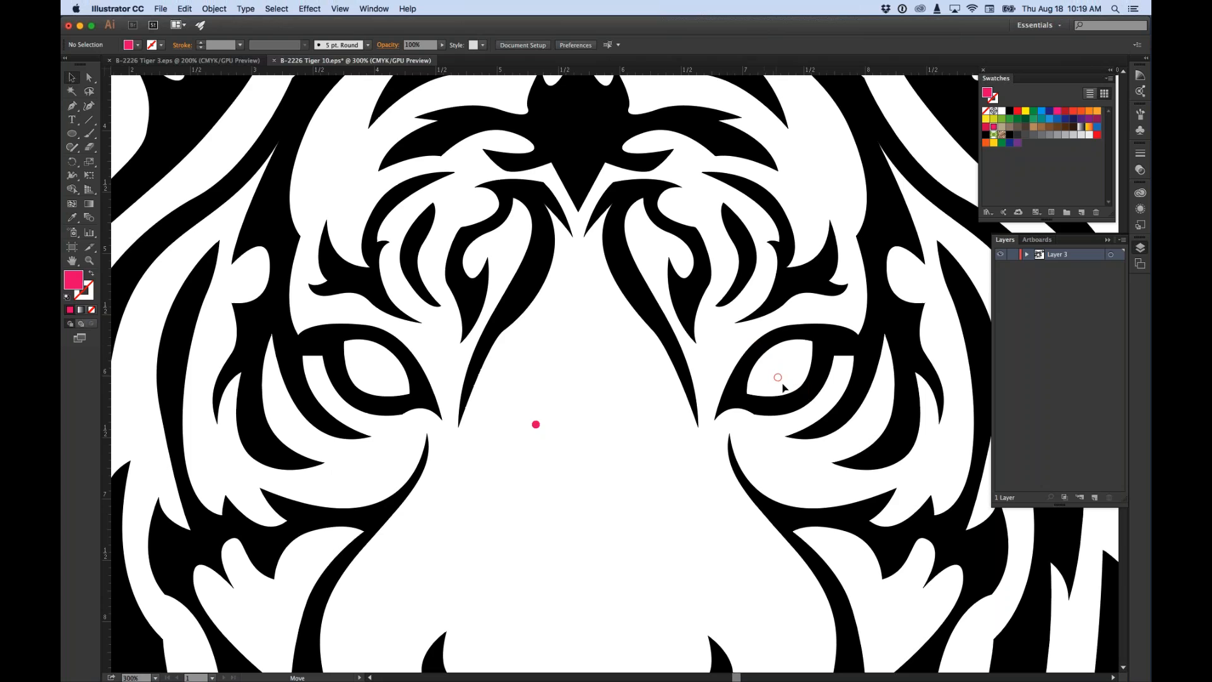
{"action": "left_click_drag", "start_coordinate": [782, 378], "coordinate": [782, 376]}
{"action": "left_click", "coordinate": [763, 432]}
{"action": "left_click", "coordinate": [466, 398]}
Step: Extend the narrow stripe's lower tip beside the left eye down to about X 4.35 in, Y 7.67 in and reshape its curve
{"action": "key", "text": "a"}
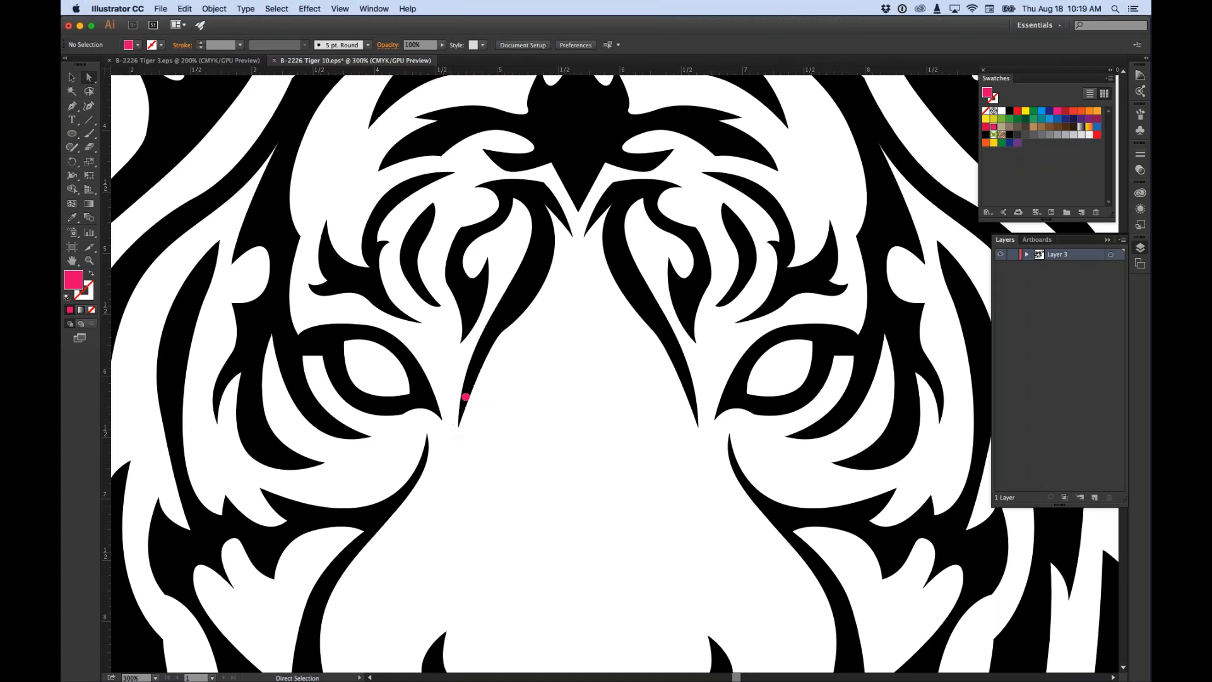
{"action": "left_click_drag", "start_coordinate": [458, 426], "coordinate": [418, 579]}
{"action": "left_click_drag", "start_coordinate": [418, 498], "coordinate": [430, 488]}
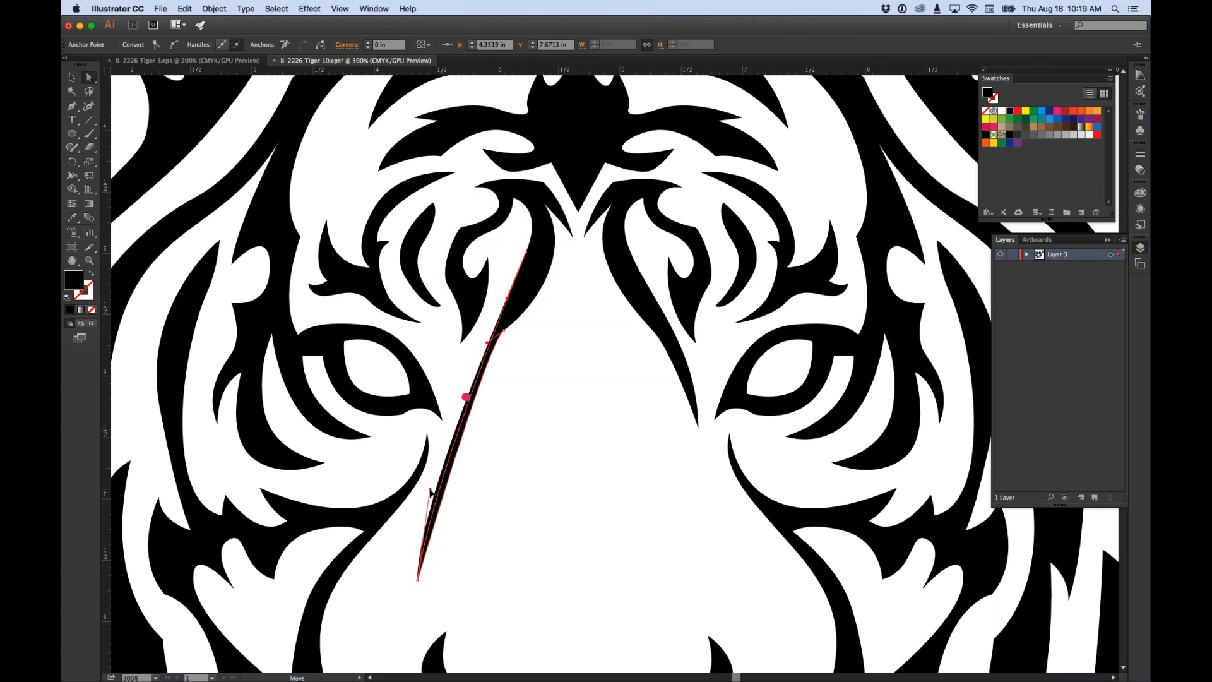
{"action": "left_click", "coordinate": [499, 422]}
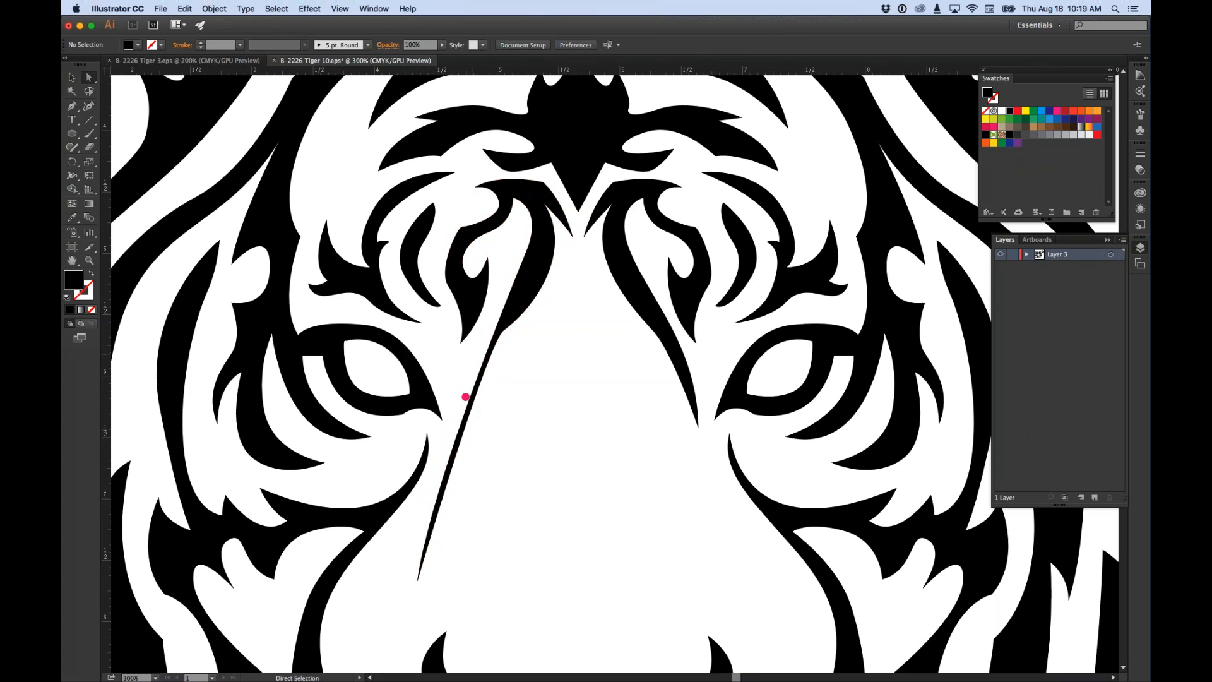
{"action": "left_click", "coordinate": [71, 77]}
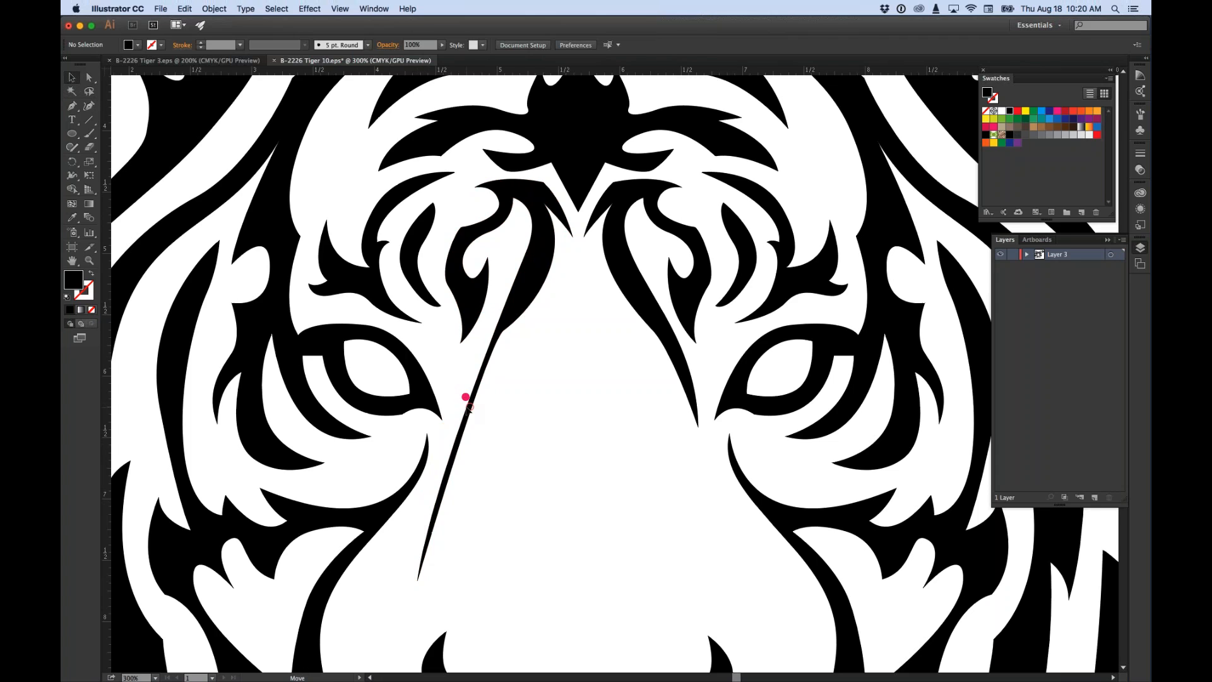
Step: Undo the extension of the narrow stripe beside the large tiger's left eye, with the magenta circle back on its tip
{"action": "left_click_drag", "start_coordinate": [468, 404], "coordinate": [459, 384]}
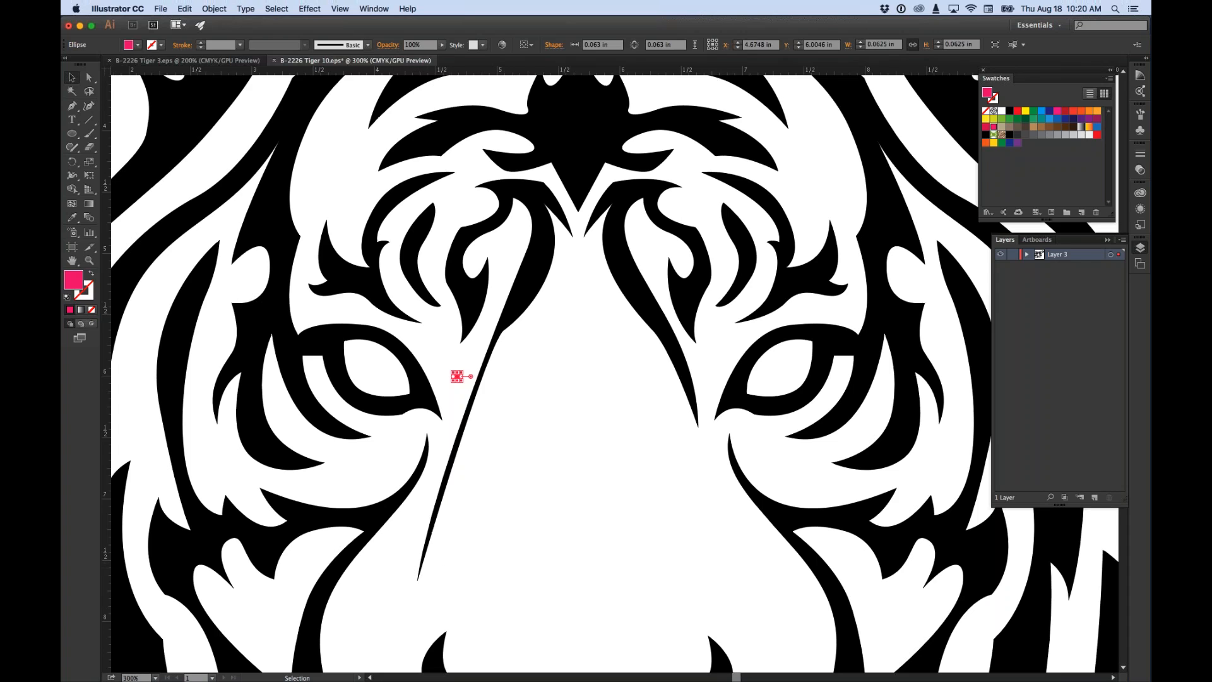
{"action": "left_click", "coordinate": [466, 396]}
{"action": "left_click", "coordinate": [517, 456]}
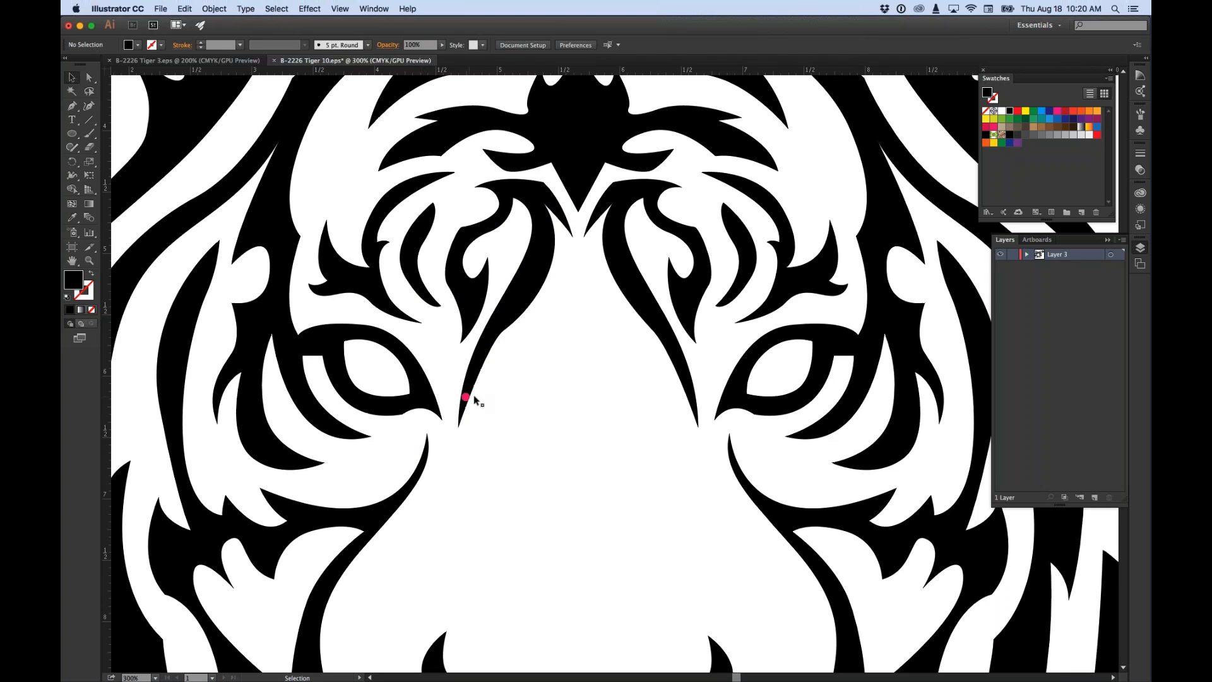
Step: Move the magenta circle onto the small tiger's nose bridge at about X 12.03 in, Y 2.68 in and deselect it
{"action": "key", "text": "z"}
{"action": "left_click", "coordinate": [587, 409], "text": "alt"}
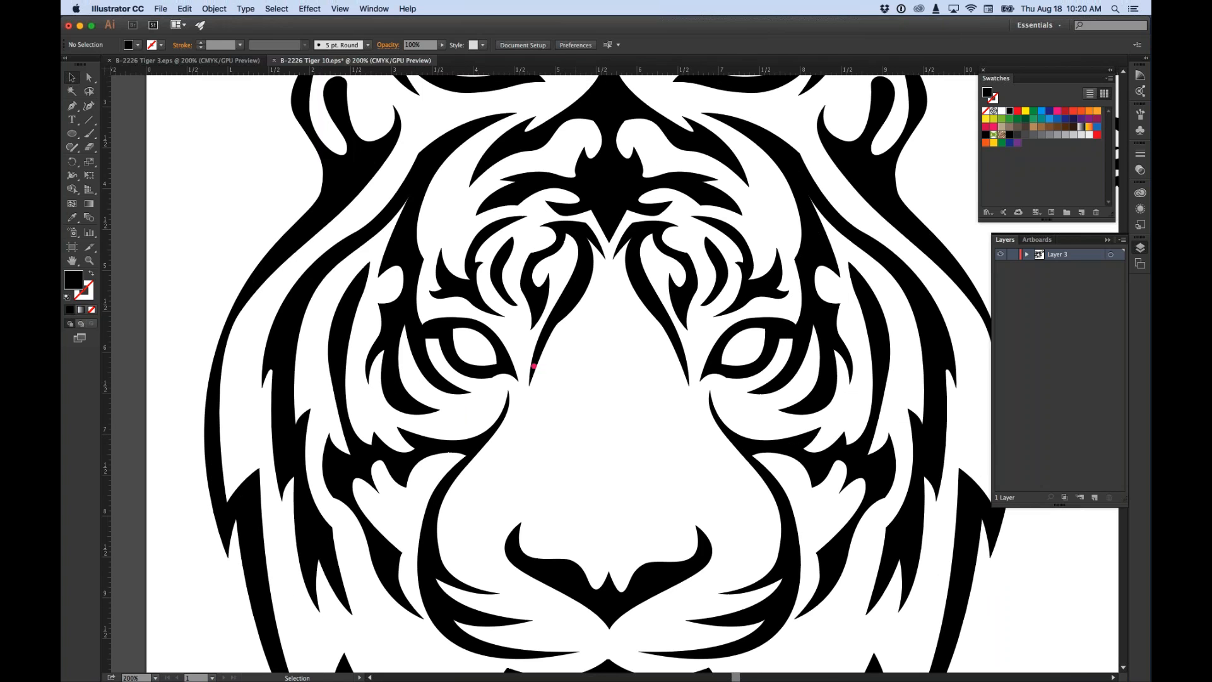
{"action": "left_click_drag", "start_coordinate": [534, 368], "coordinate": [622, 430]}
{"action": "key", "text": "super+alt+space"}
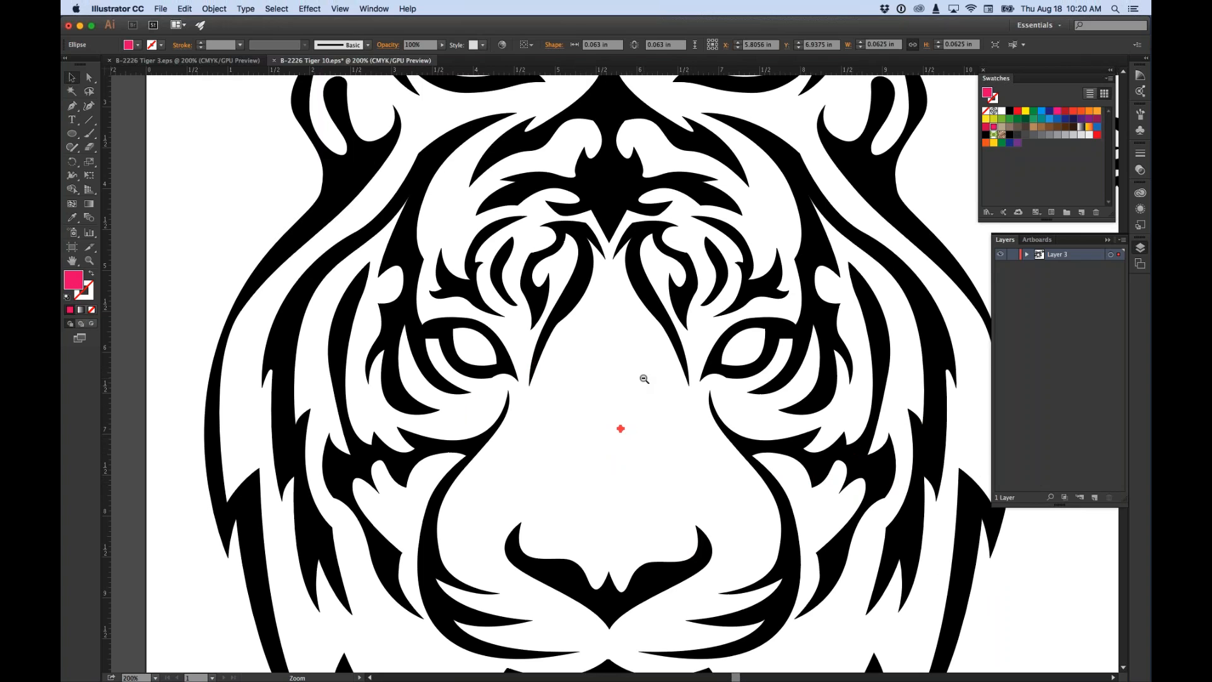
{"action": "left_click", "coordinate": [643, 379]}
{"action": "left_click_drag", "start_coordinate": [594, 410], "coordinate": [670, 259]}
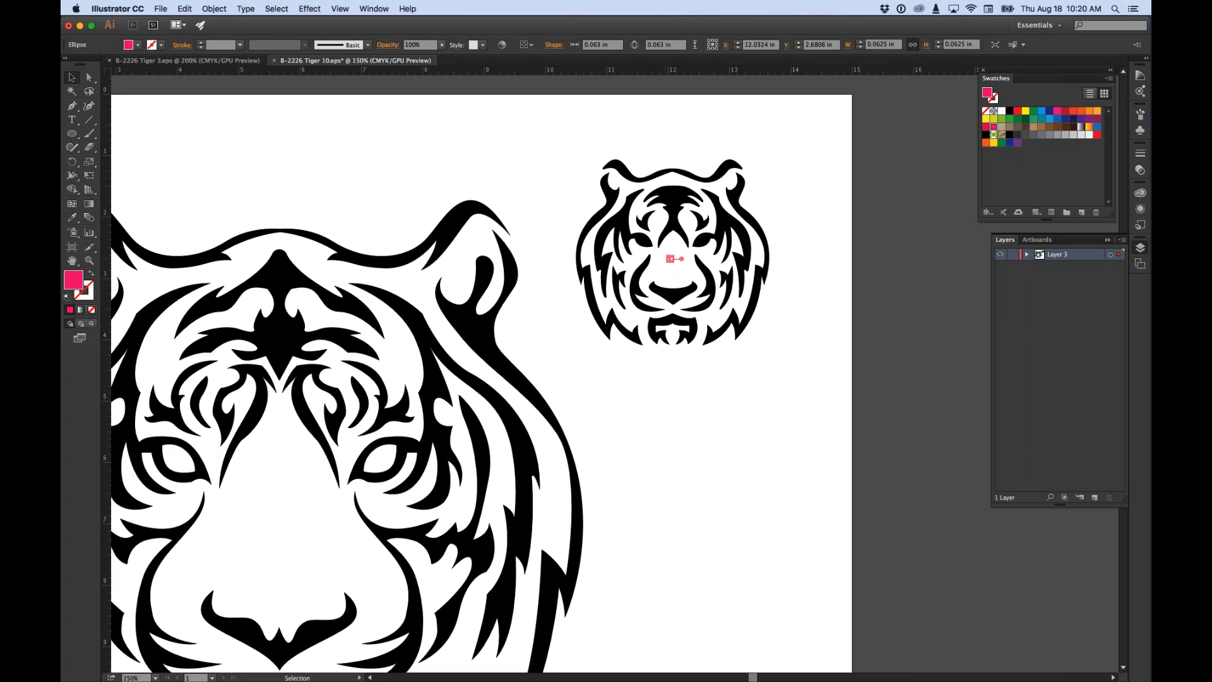
{"action": "left_click", "coordinate": [799, 268]}
Step: Compare the magenta circle with the small tiger's right eye detail, then leave it on the nose bridge, deselected
{"action": "key", "text": "z"}
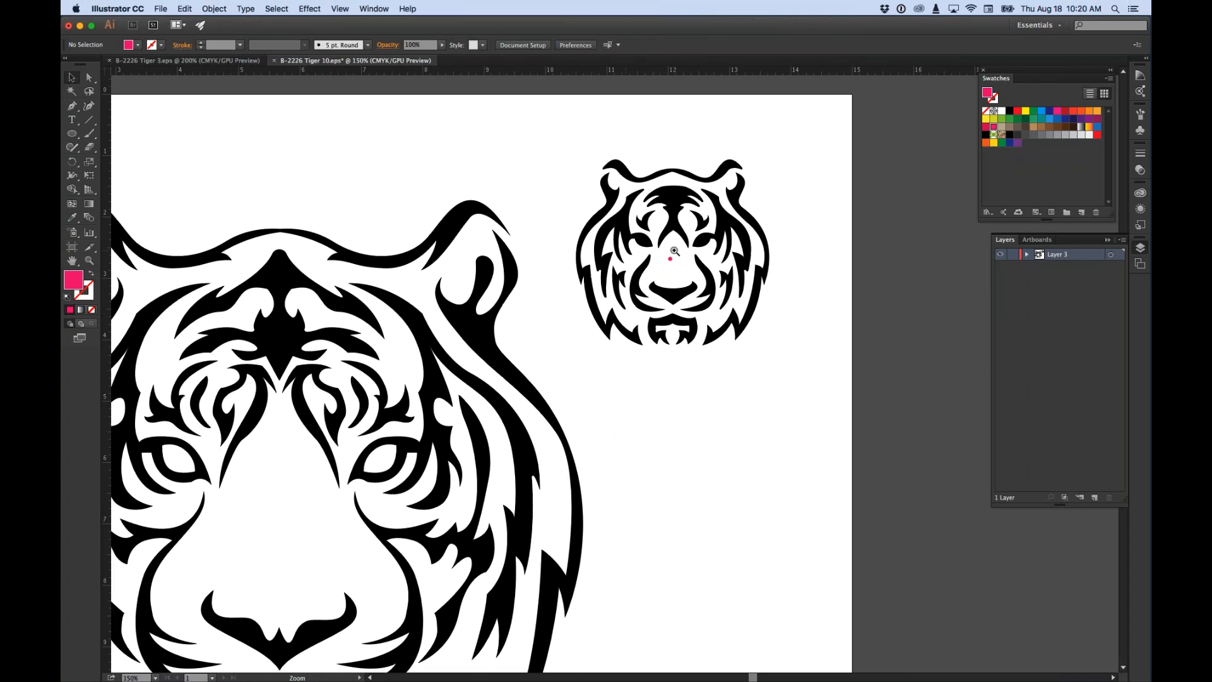
{"action": "left_click", "coordinate": [674, 251]}
{"action": "key", "text": "space"}
{"action": "left_click_drag", "start_coordinate": [586, 437], "coordinate": [634, 348]}
{"action": "left_click", "coordinate": [490, 427], "text": "alt"}
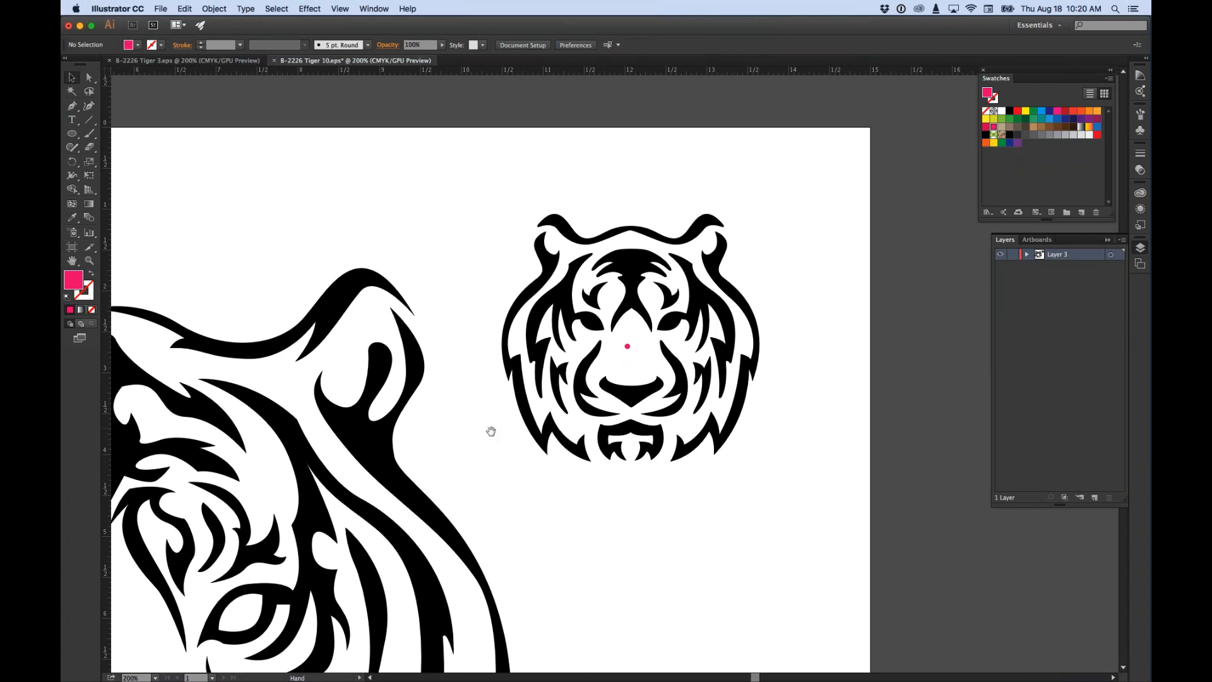
{"action": "key", "text": "space"}
{"action": "left_click_drag", "start_coordinate": [495, 419], "coordinate": [589, 331]}
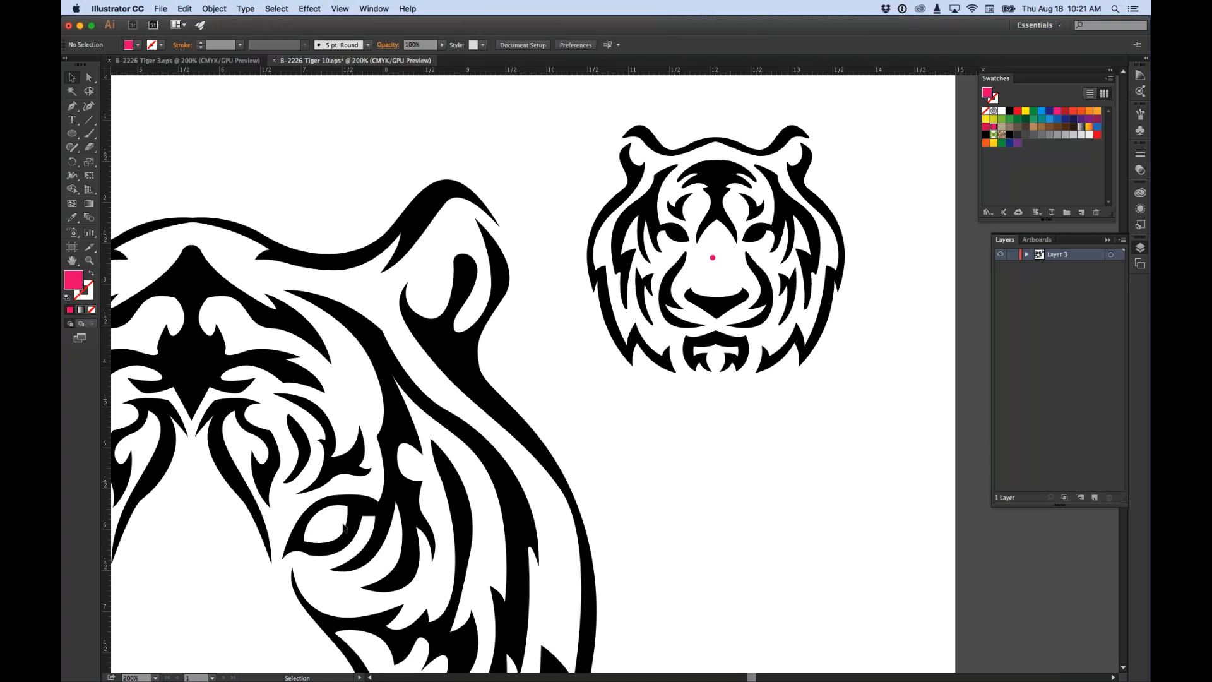
{"action": "left_click", "coordinate": [722, 247], "text": "super"}
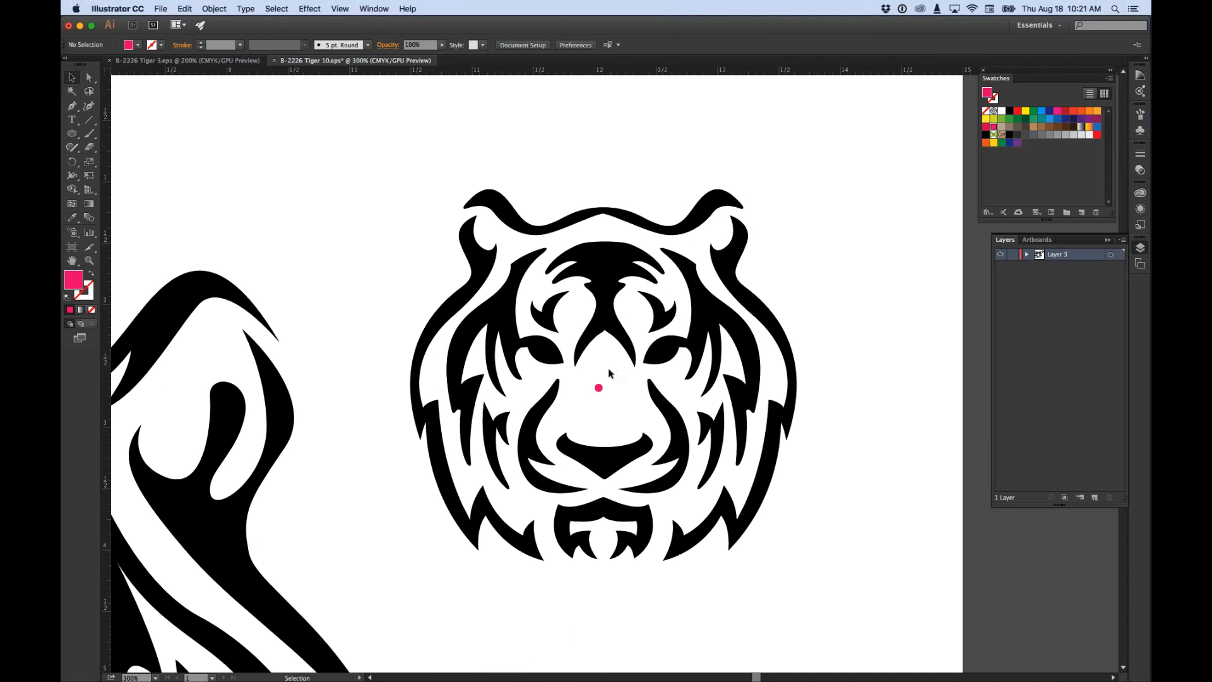
{"action": "left_click_drag", "start_coordinate": [599, 388], "coordinate": [662, 353]}
{"action": "left_click_drag", "start_coordinate": [662, 353], "coordinate": [609, 401]}
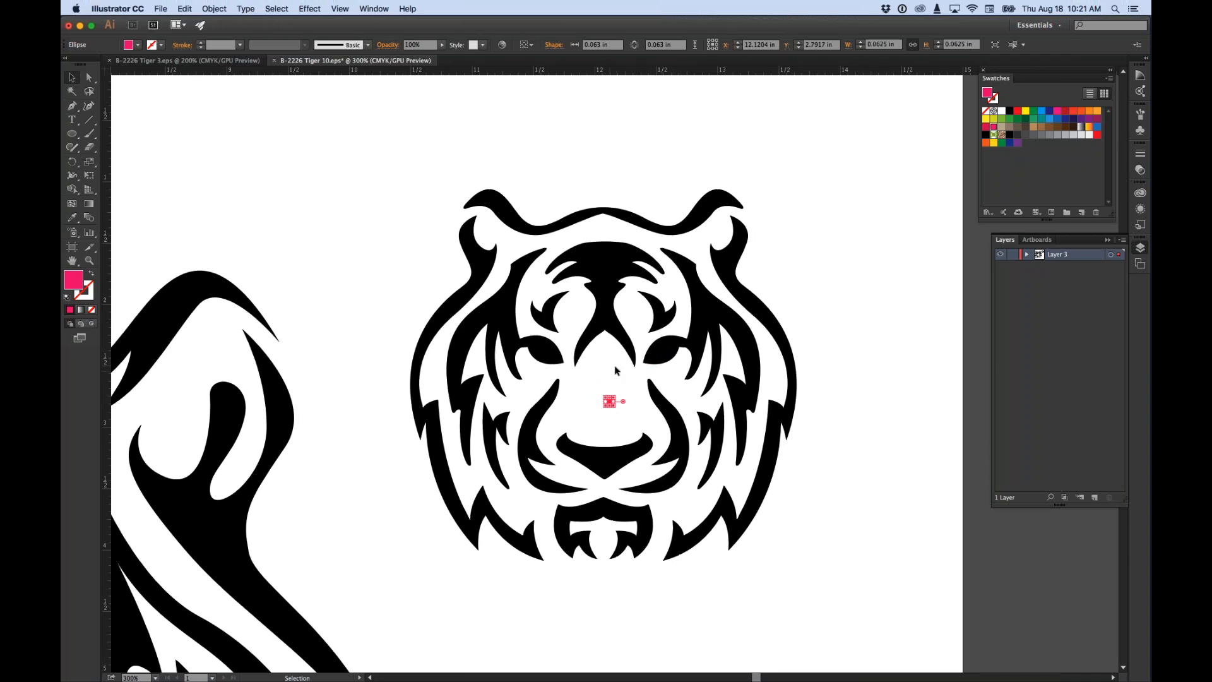
{"action": "left_click", "coordinate": [617, 372]}
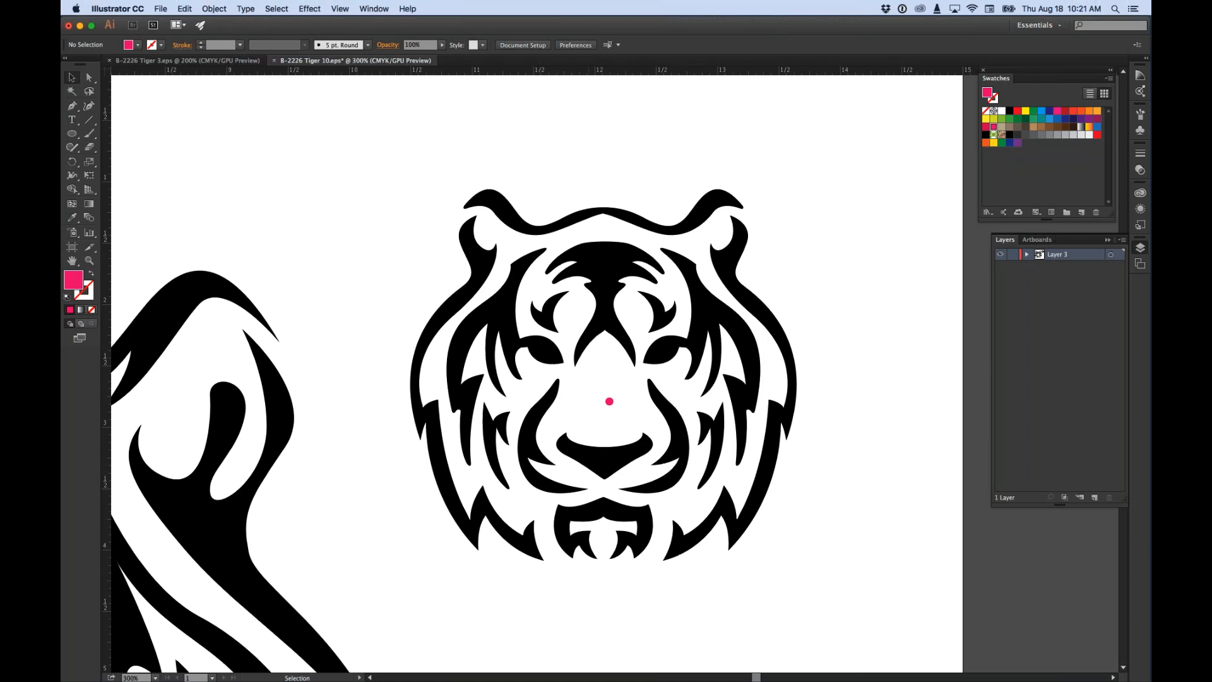
Step: Delete the magenta reference circle from the small tiger's nose bridge
{"action": "key", "text": "z"}
{"action": "left_click", "coordinate": [603, 364], "text": "alt"}
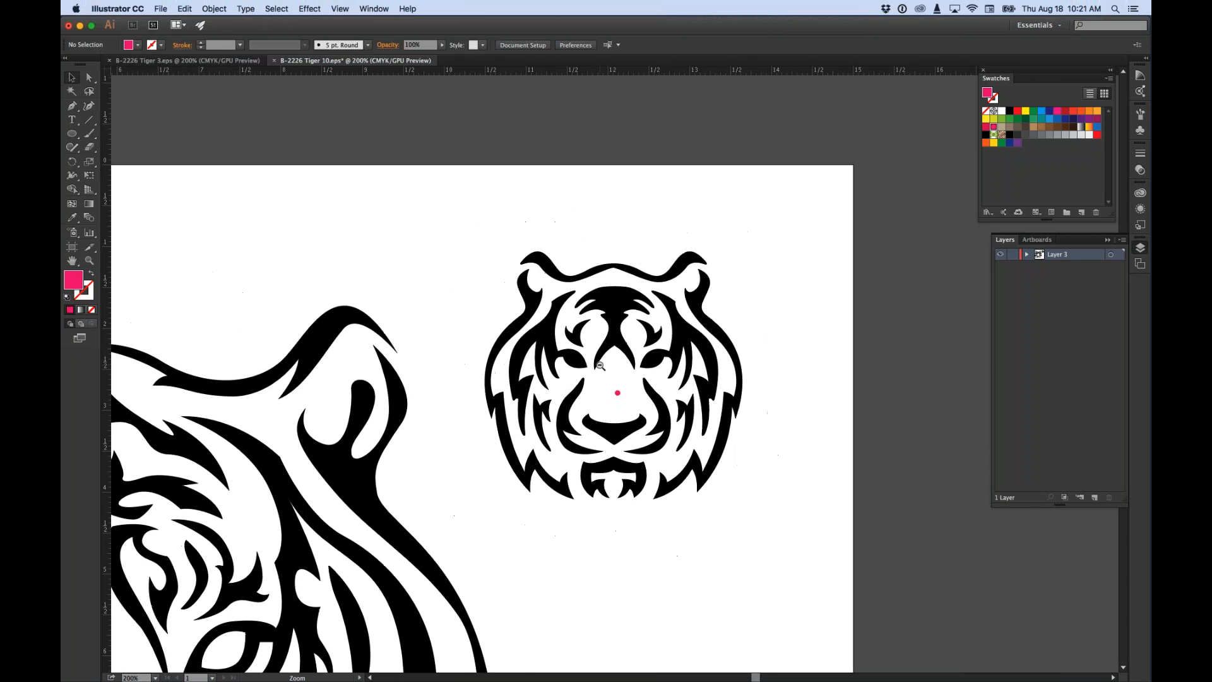
{"action": "left_click", "coordinate": [603, 363], "text": "alt"}
{"action": "left_click", "coordinate": [603, 364], "text": "alt"}
{"action": "left_click_drag", "start_coordinate": [570, 426], "coordinate": [678, 270]}
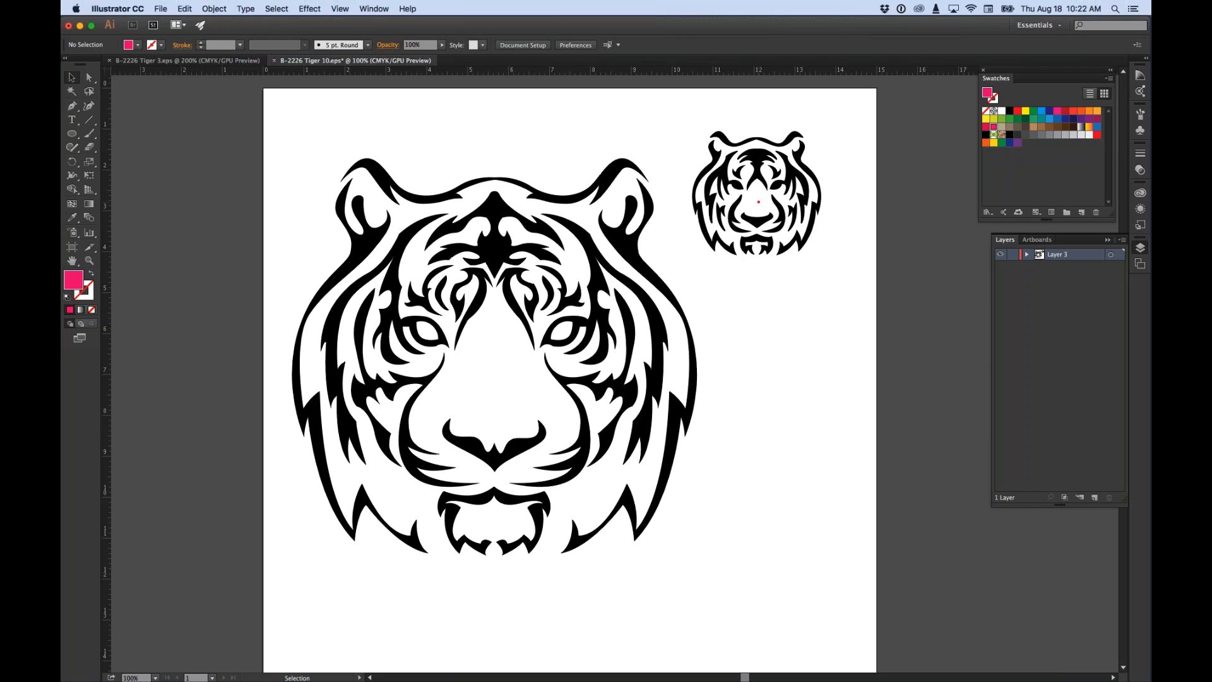
{"action": "left_click", "coordinate": [758, 201]}
{"action": "key", "text": "Delete"}
Step: Close both tiger documents, discarding the changes to B-2226 Tiger 10.eps
{"action": "left_click", "coordinate": [274, 61]}
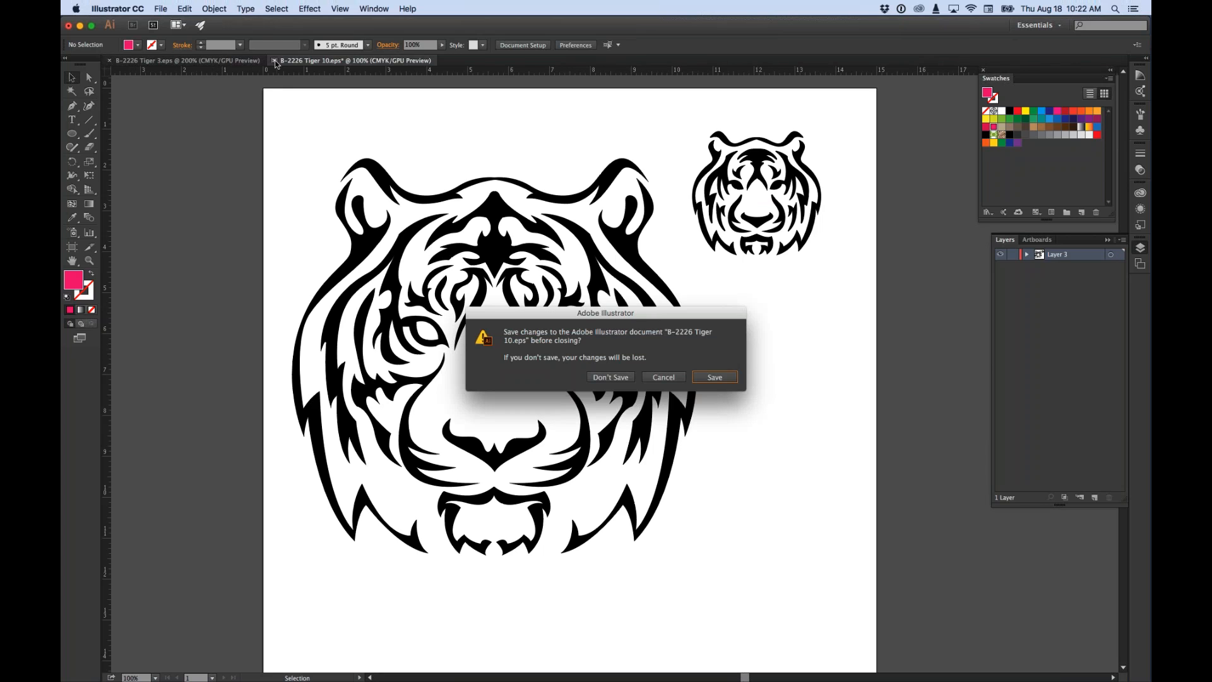
{"action": "key", "text": "d"}
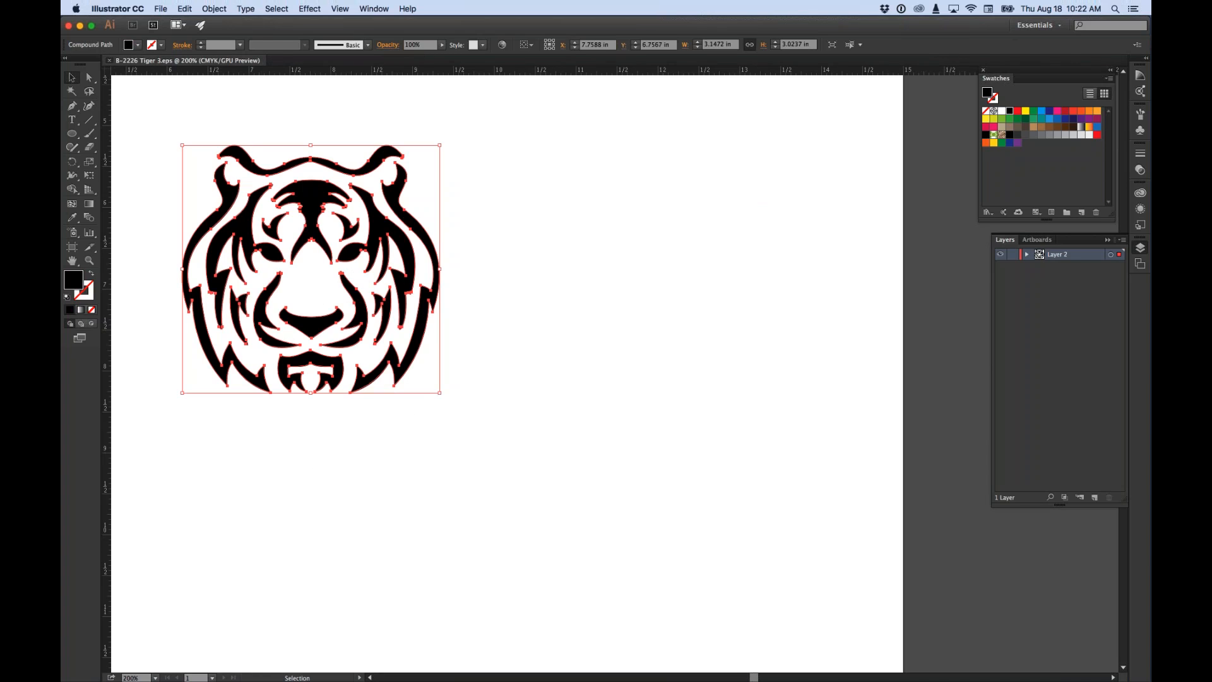
{"action": "key", "text": "super+w"}
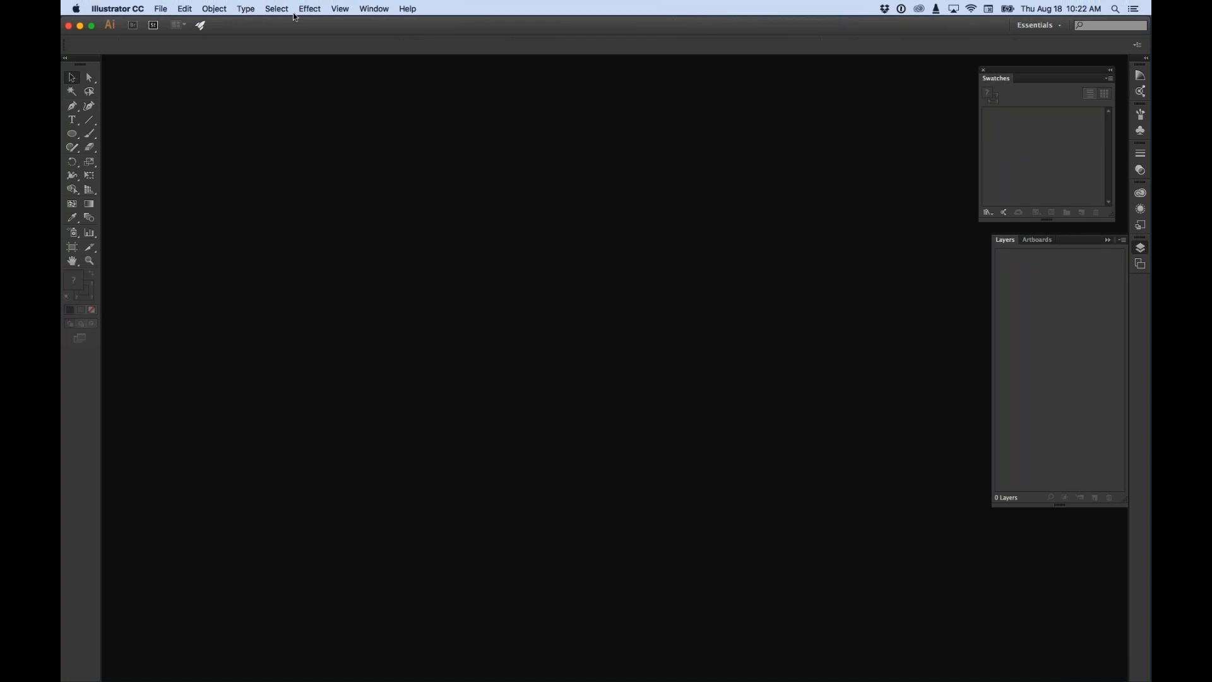
Step: Hide Illustrator and close the Artwork for Vinyl Cutting Webinar folder window in Finder
{"action": "left_click", "coordinate": [118, 8]}
{"action": "left_click", "coordinate": [126, 75]}
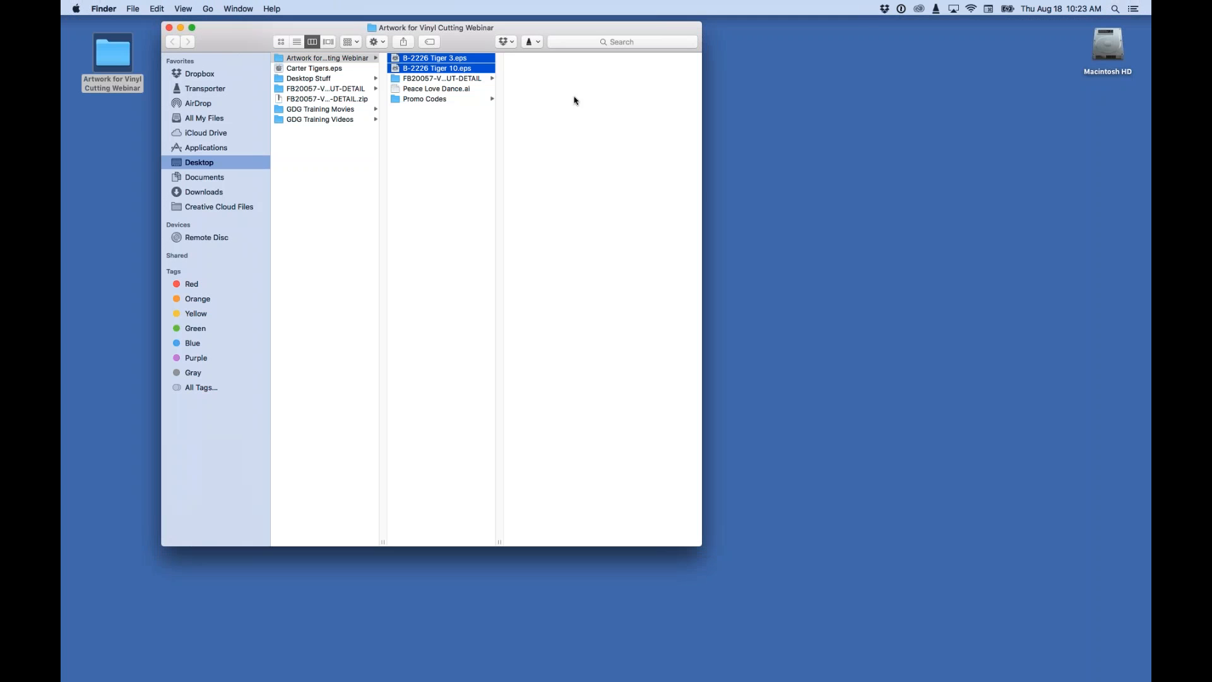
{"action": "left_click", "coordinate": [168, 27]}
{"action": "left_click", "coordinate": [540, 189]}
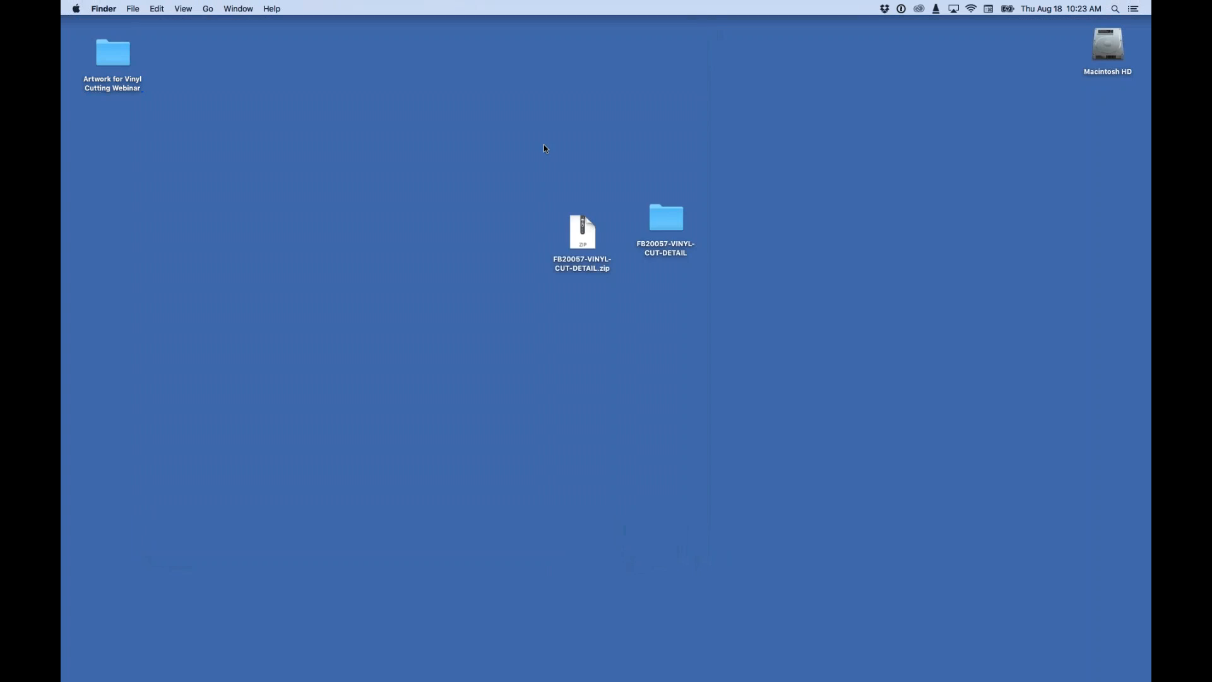
Step: Open FB20057-VINYL-CUT-DETAIL.ai from the FB20057-VINYL-CUT-DETAIL folder on the desktop
{"action": "double_click", "coordinate": [663, 215]}
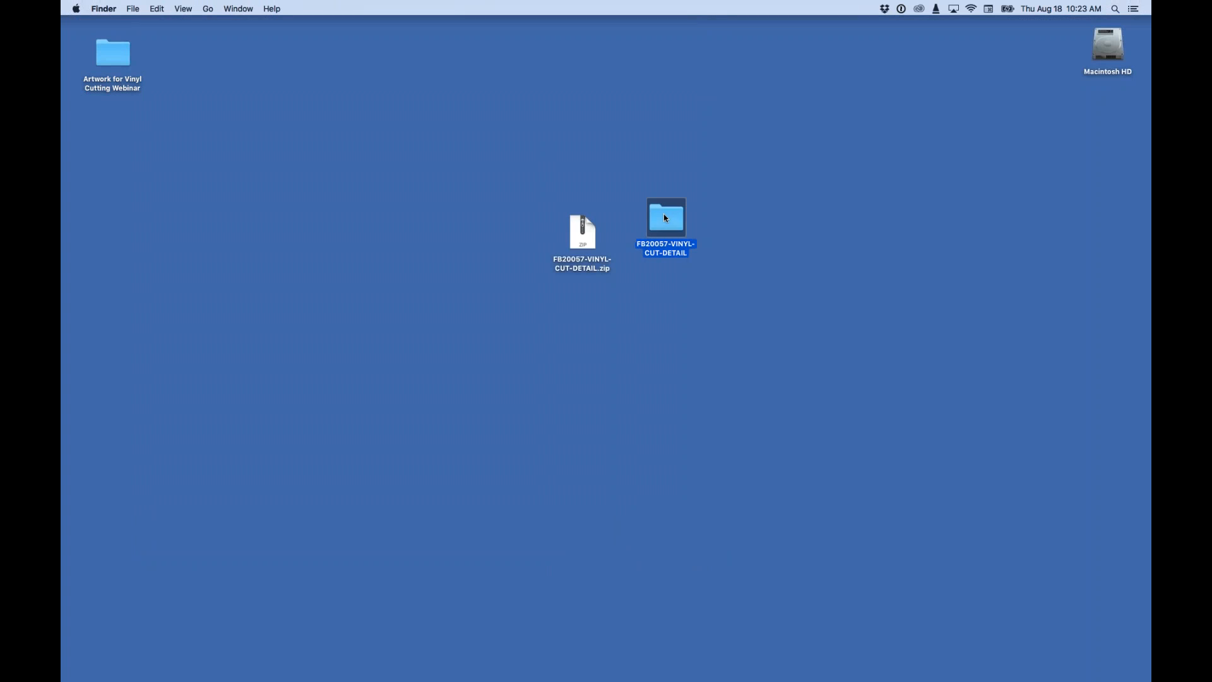
{"action": "left_click_drag", "start_coordinate": [514, 92], "coordinate": [501, 94]}
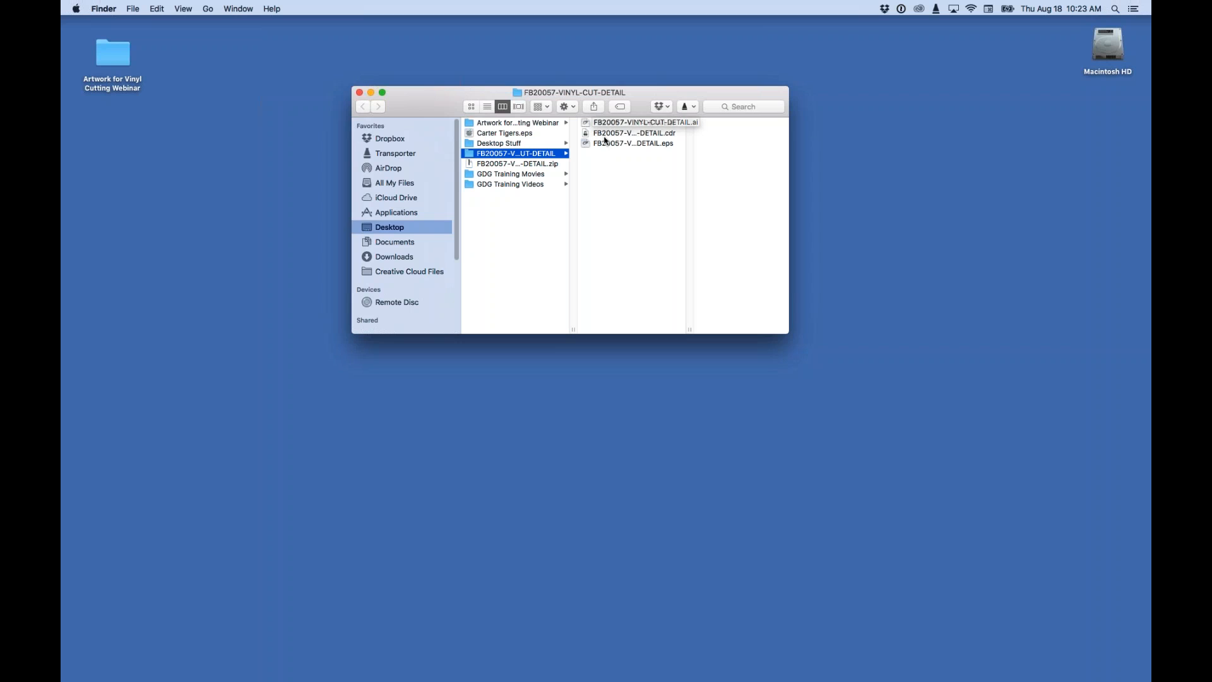
{"action": "double_click", "coordinate": [587, 122]}
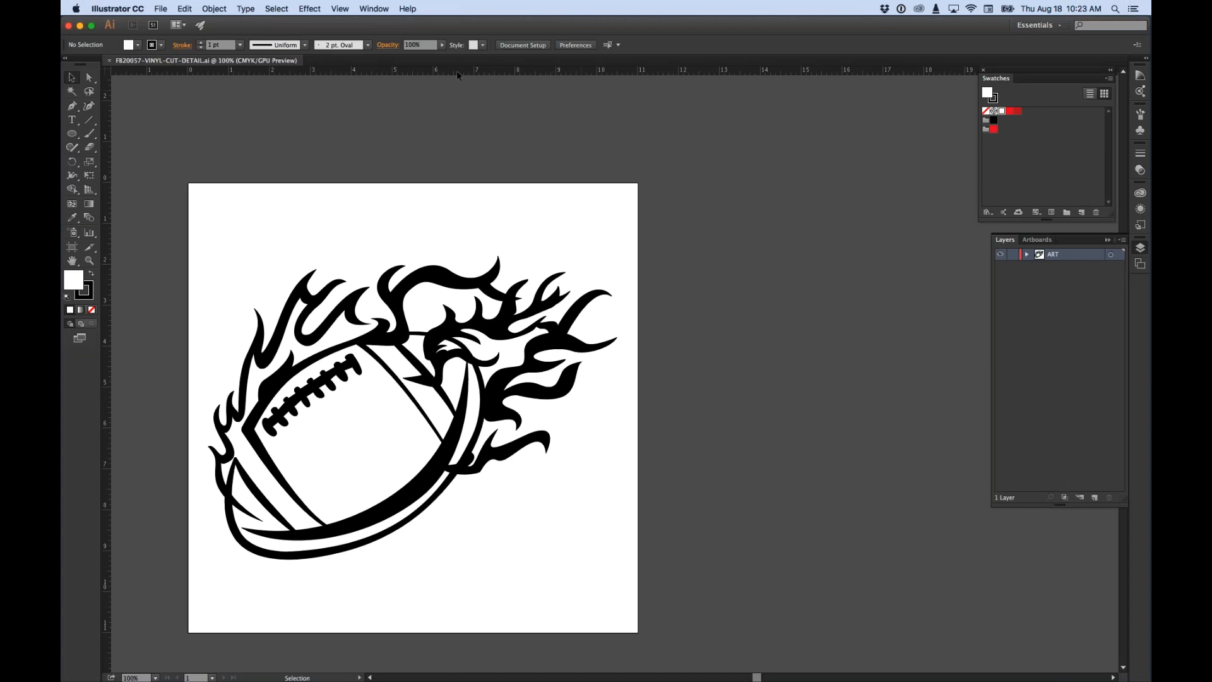
Step: Examine the flaming football's cut paths in Outline mode, then return to the filled preview
{"action": "left_click", "coordinate": [338, 8]}
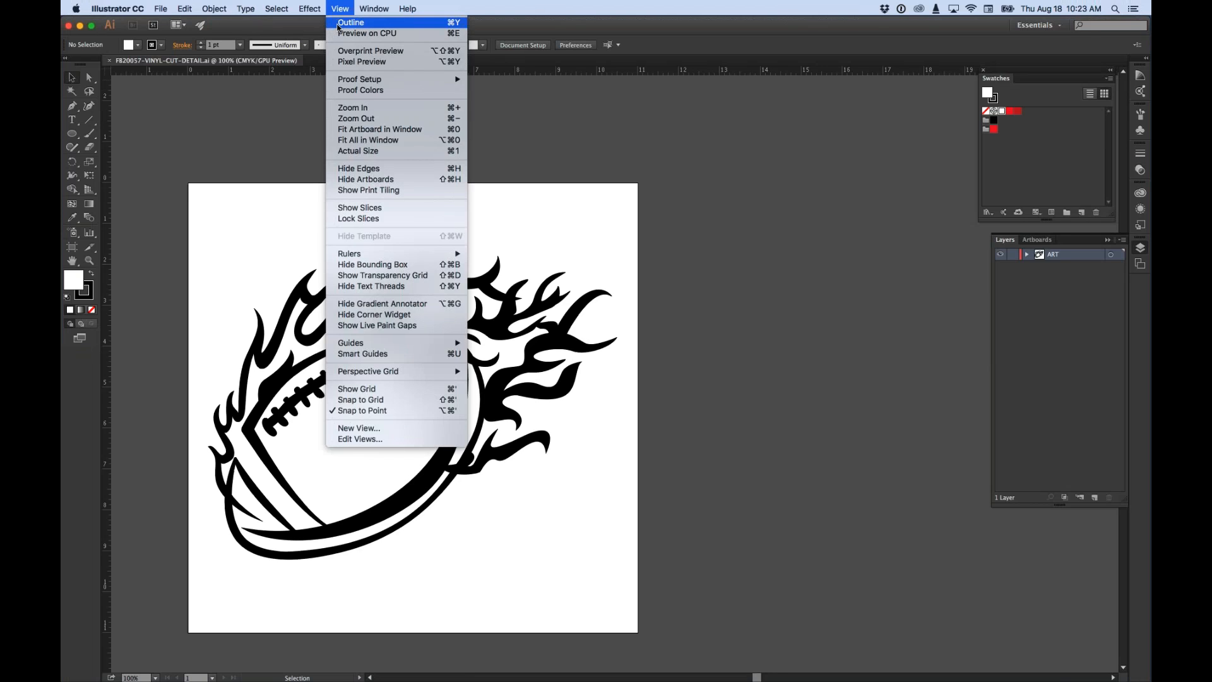
{"action": "left_click", "coordinate": [338, 25]}
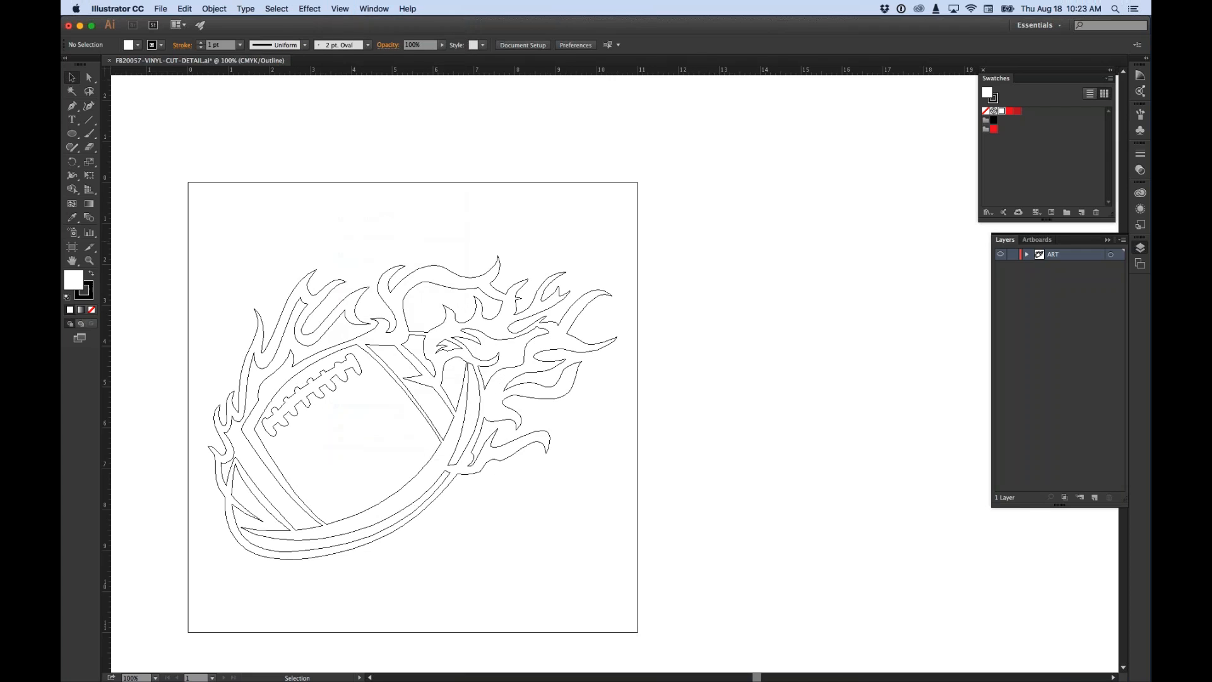
{"action": "left_click", "coordinate": [446, 287]}
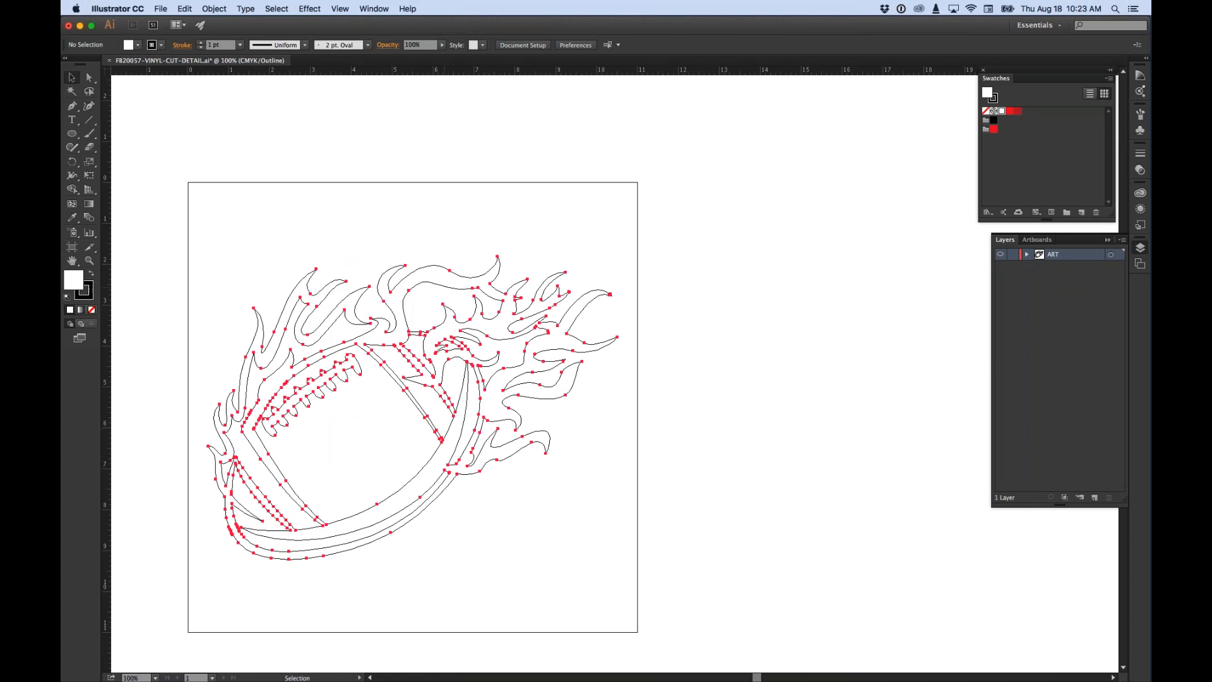
{"action": "left_click", "coordinate": [452, 239]}
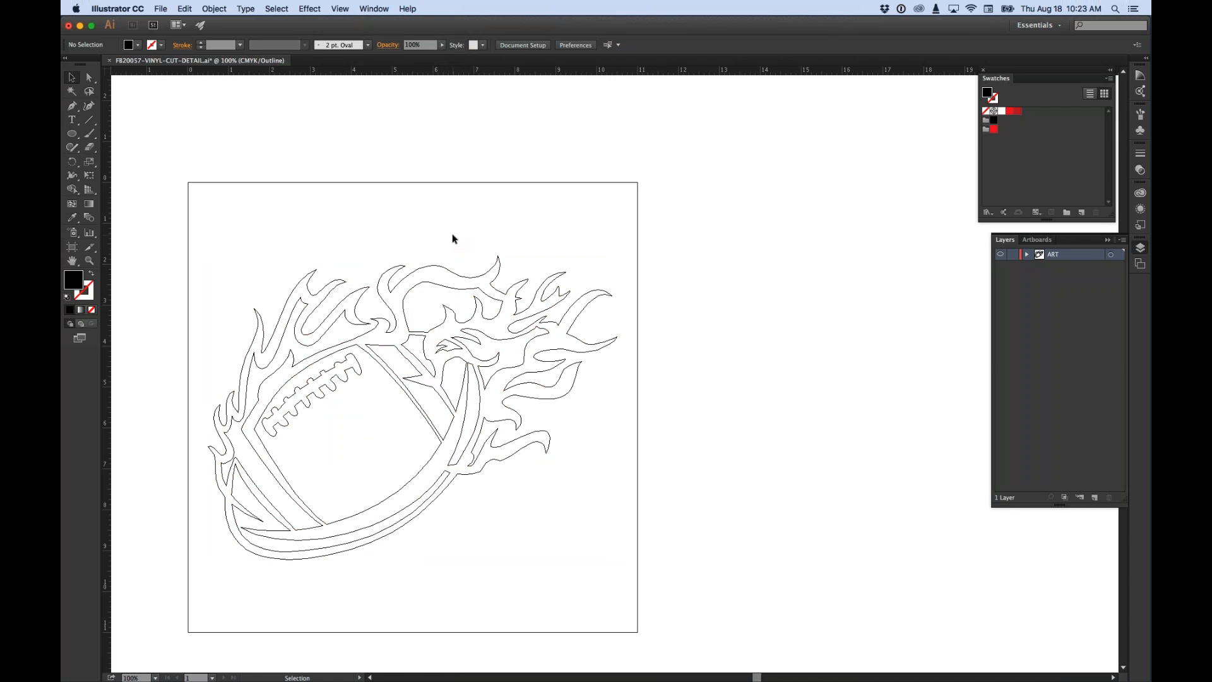
{"action": "key", "text": "super+0"}
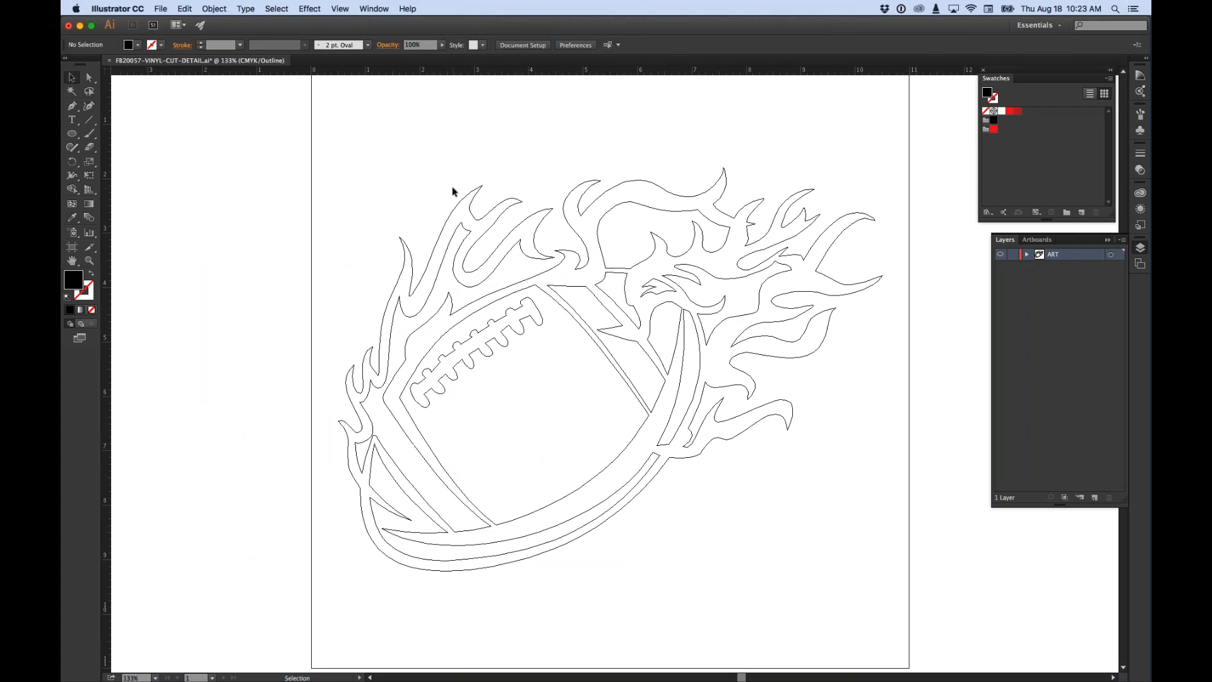
{"action": "key", "text": "super+y"}
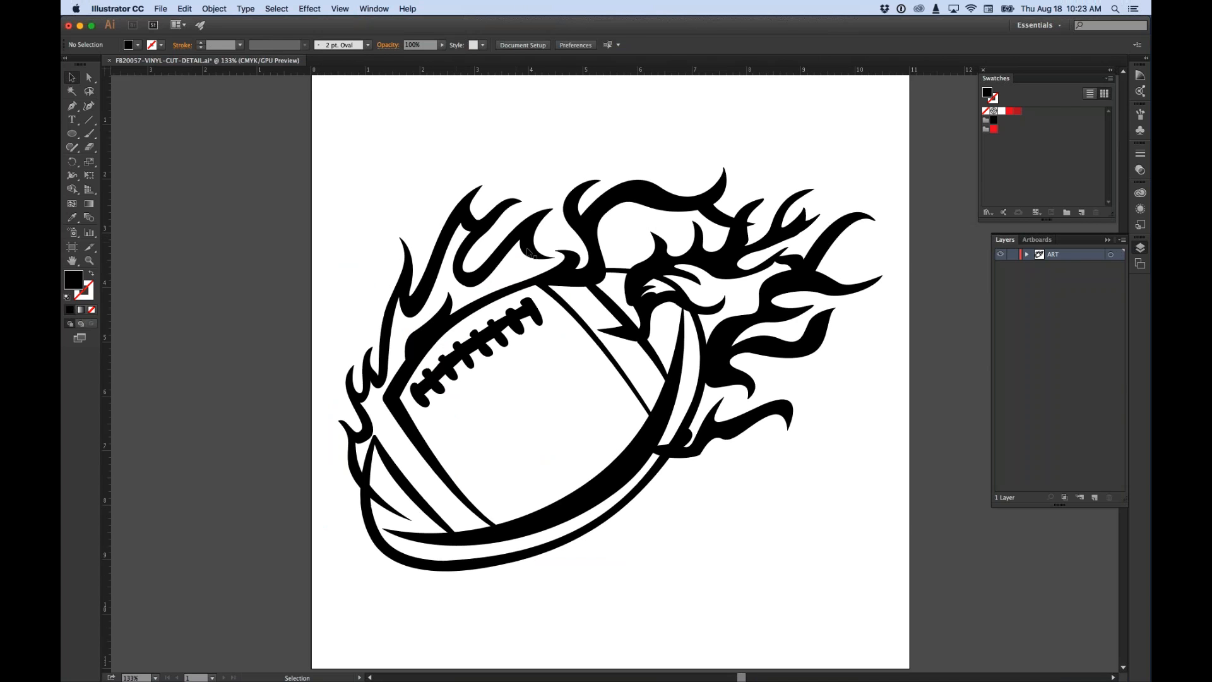
Step: Move the football up toward the artboard's top edge and add the two-line text JACKSON / HIGH in the space below it
{"action": "left_click_drag", "start_coordinate": [572, 287], "coordinate": [577, 197]}
{"action": "left_click", "coordinate": [933, 419]}
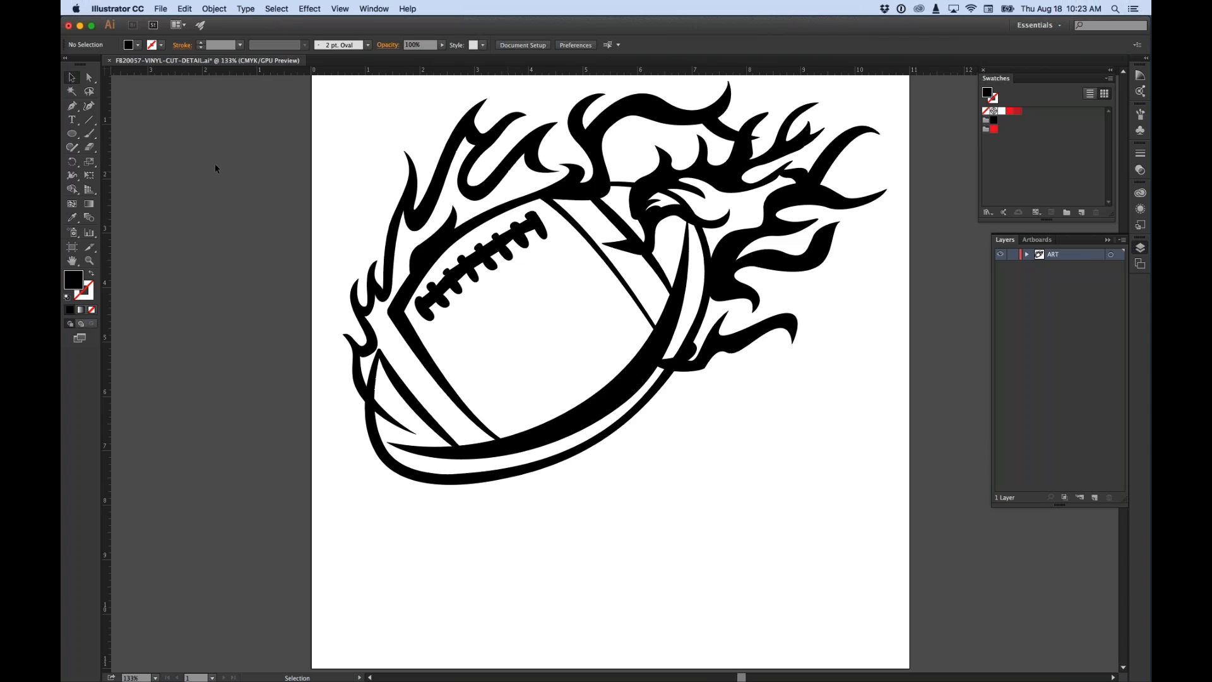
{"action": "left_click", "coordinate": [71, 121]}
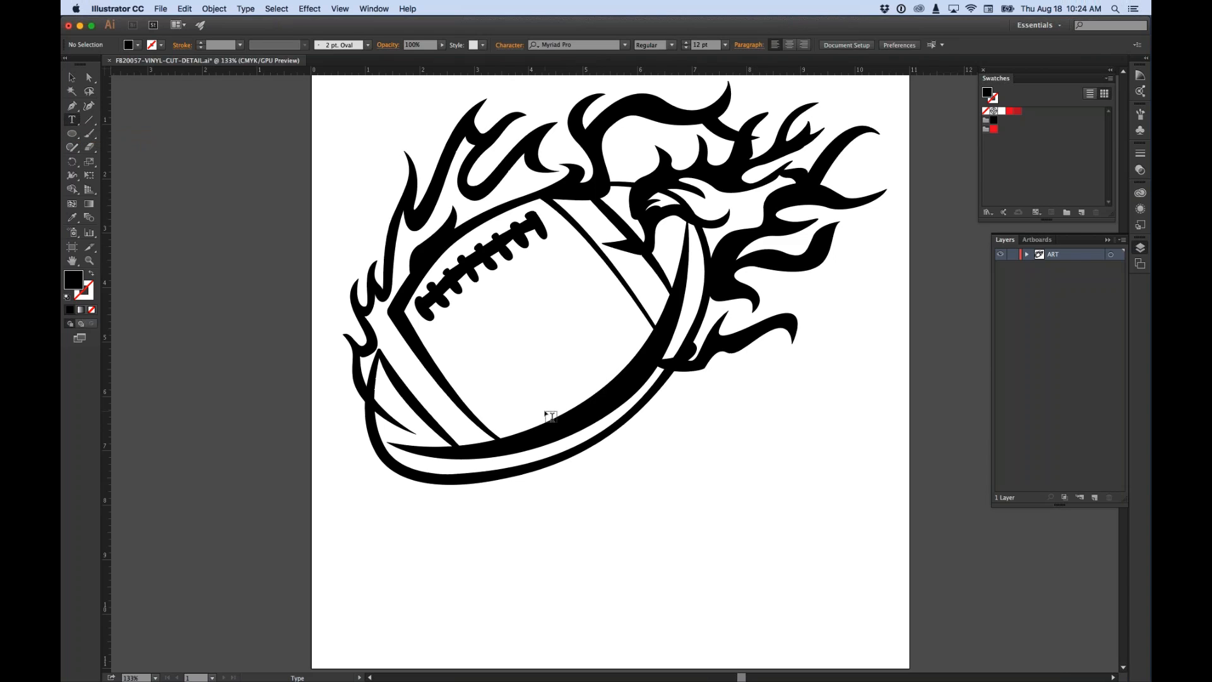
{"action": "left_click", "coordinate": [604, 536]}
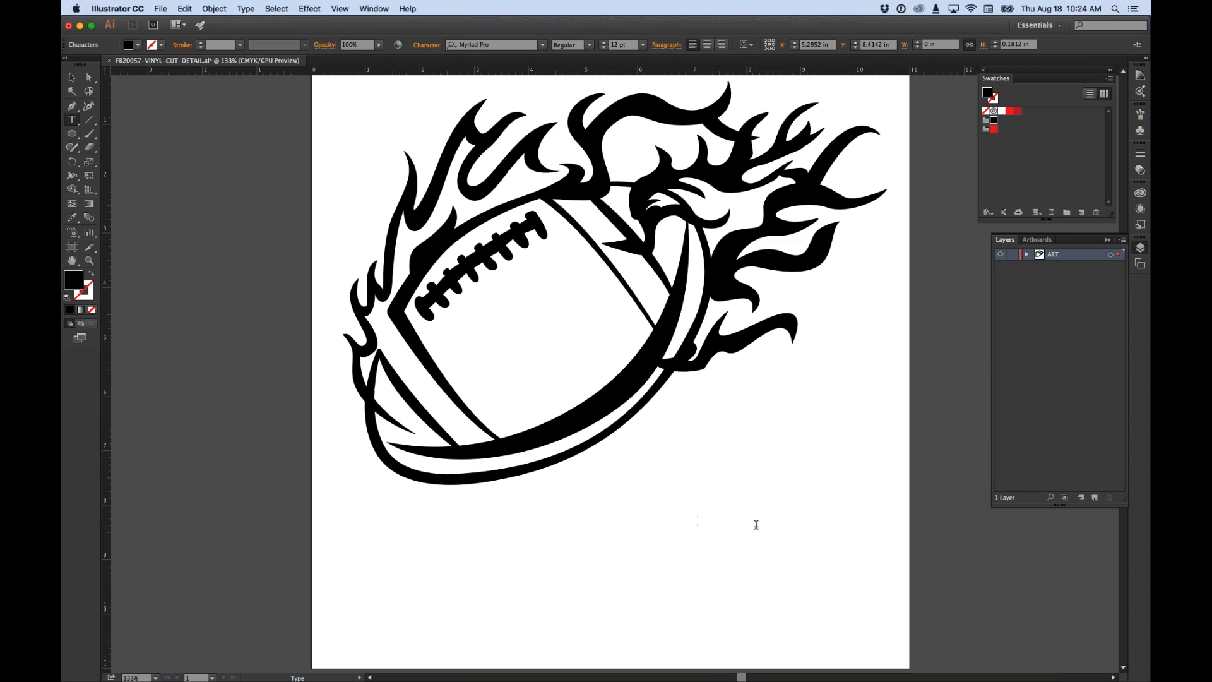
{"action": "type", "text": "JACKSON"}
{"action": "key", "text": "Return"}
{"action": "type", "text": "HIGH"}
{"action": "key", "text": "Escape"}
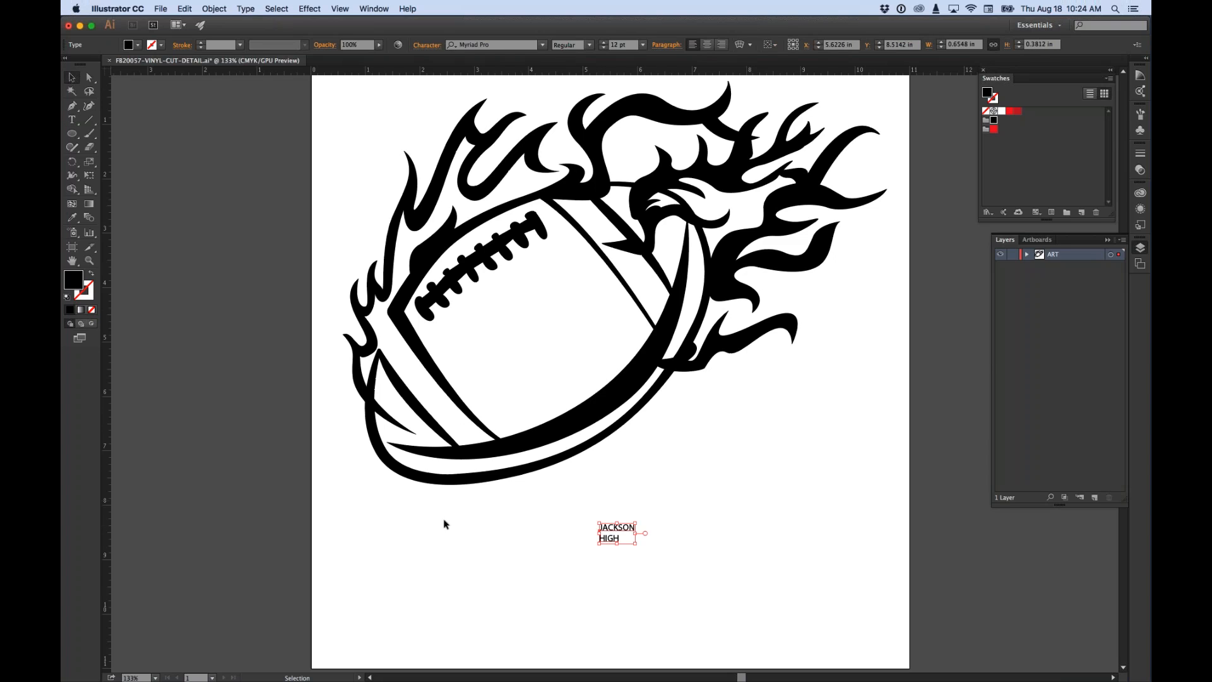
Step: Enlarge the JACKSON HIGH text proportionally to about 6.58 in wide and place it overlapping the football's lower right edge
{"action": "left_click_drag", "start_coordinate": [636, 522], "coordinate": [896, 422]}
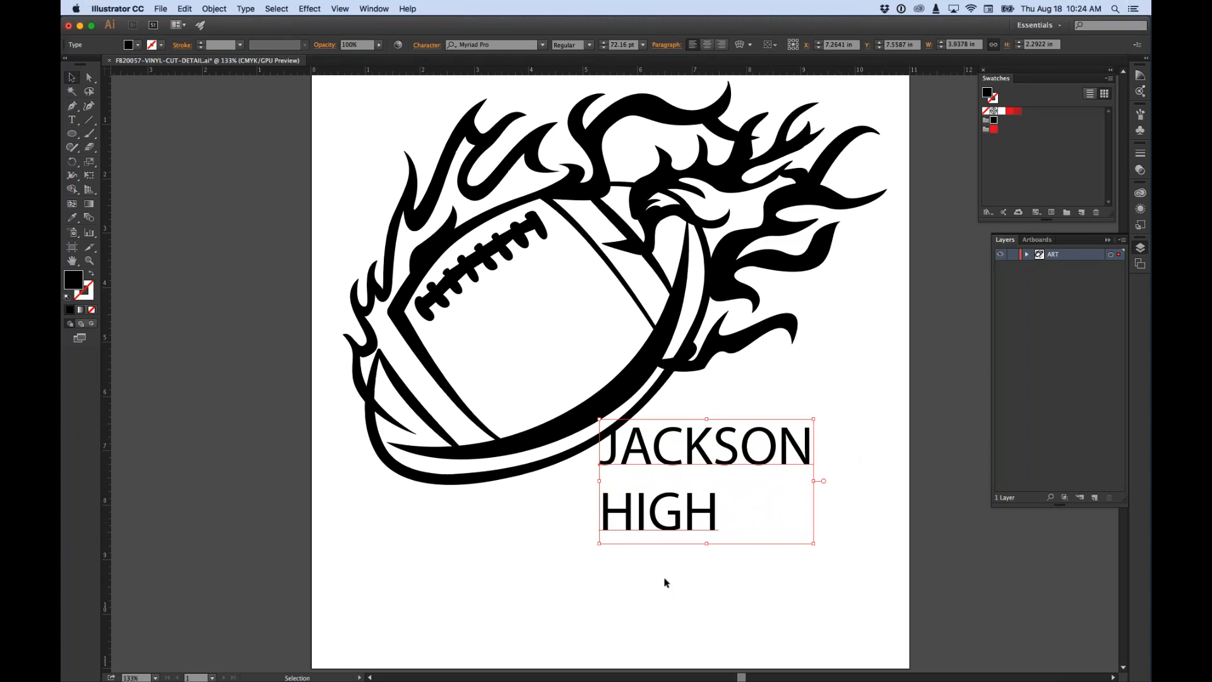
{"action": "left_click_drag", "start_coordinate": [598, 543], "coordinate": [633, 521]}
{"action": "left_click_drag", "start_coordinate": [520, 500], "coordinate": [377, 627]}
{"action": "left_click_drag", "start_coordinate": [679, 474], "coordinate": [693, 469]}
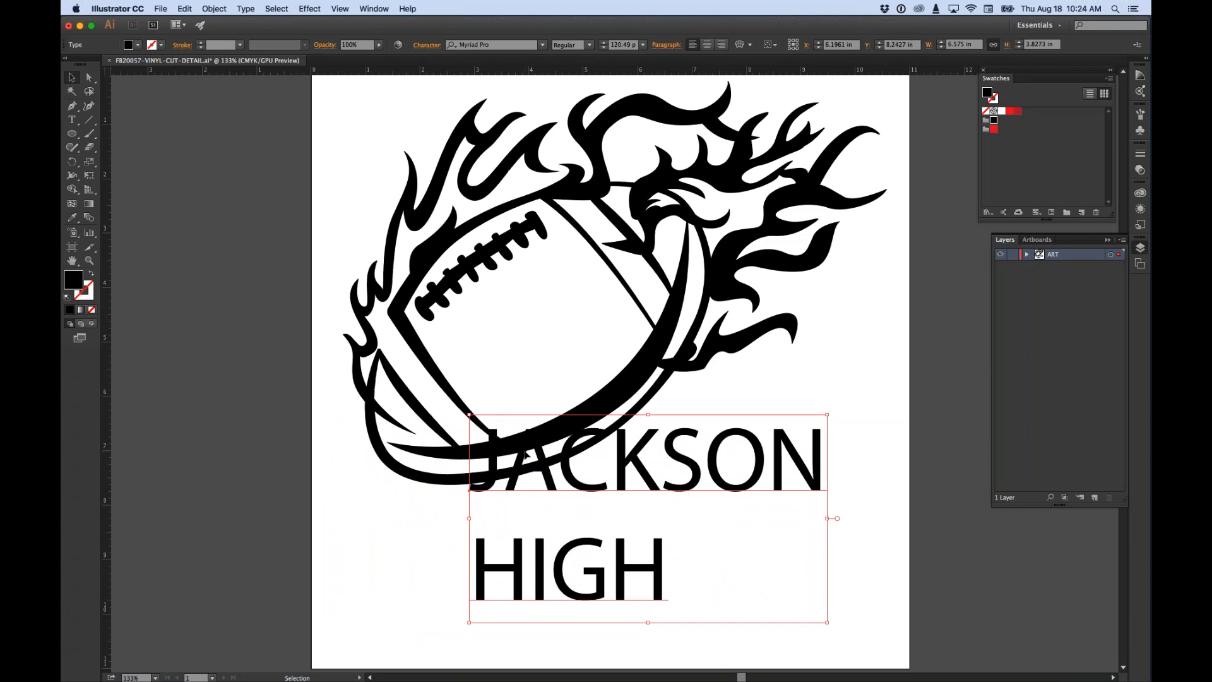
Step: Set the JACKSON HIGH text's font to AcmeFont
{"action": "left_click", "coordinate": [542, 45]}
{"action": "scroll", "coordinate": [527, 119], "scroll_direction": "up", "scroll_amount": 15}
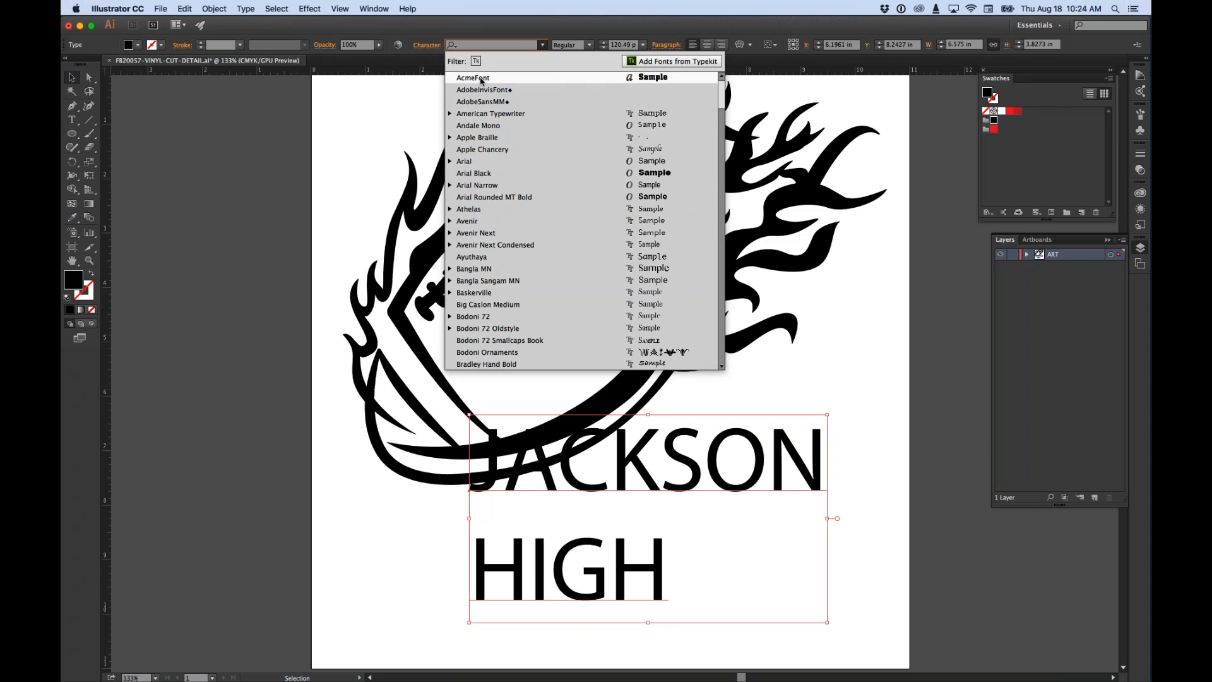
{"action": "left_click", "coordinate": [480, 78]}
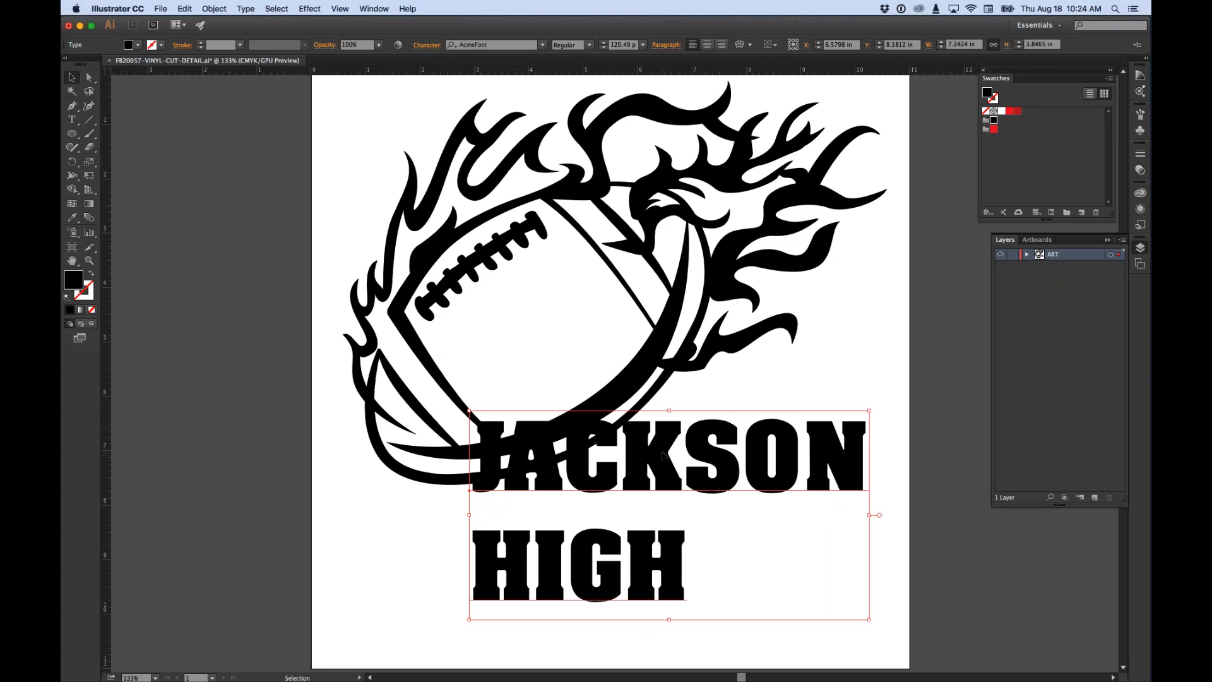
Step: Scale the flaming football down proportionally toward its upper left corner and place the JACKSON HIGH text directly below it
{"action": "left_click", "coordinate": [633, 389]}
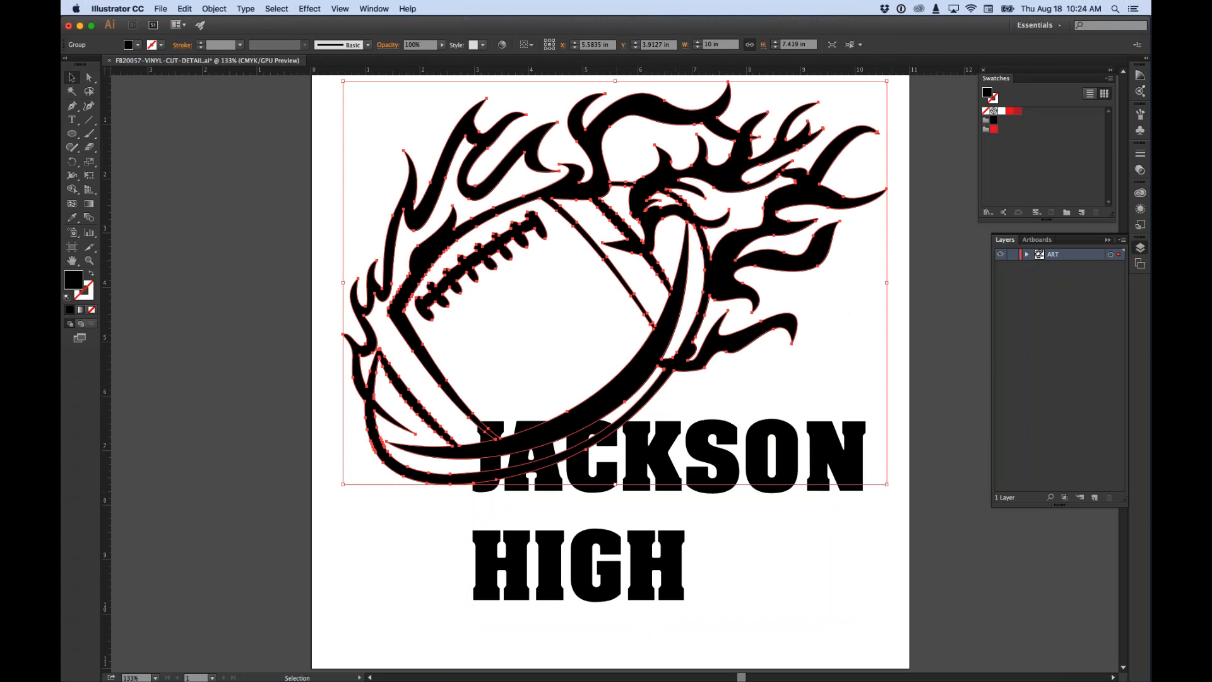
{"action": "left_click_drag", "start_coordinate": [887, 484], "coordinate": [811, 431]}
{"action": "left_click", "coordinate": [730, 440]}
{"action": "left_click_drag", "start_coordinate": [720, 468], "coordinate": [702, 484]}
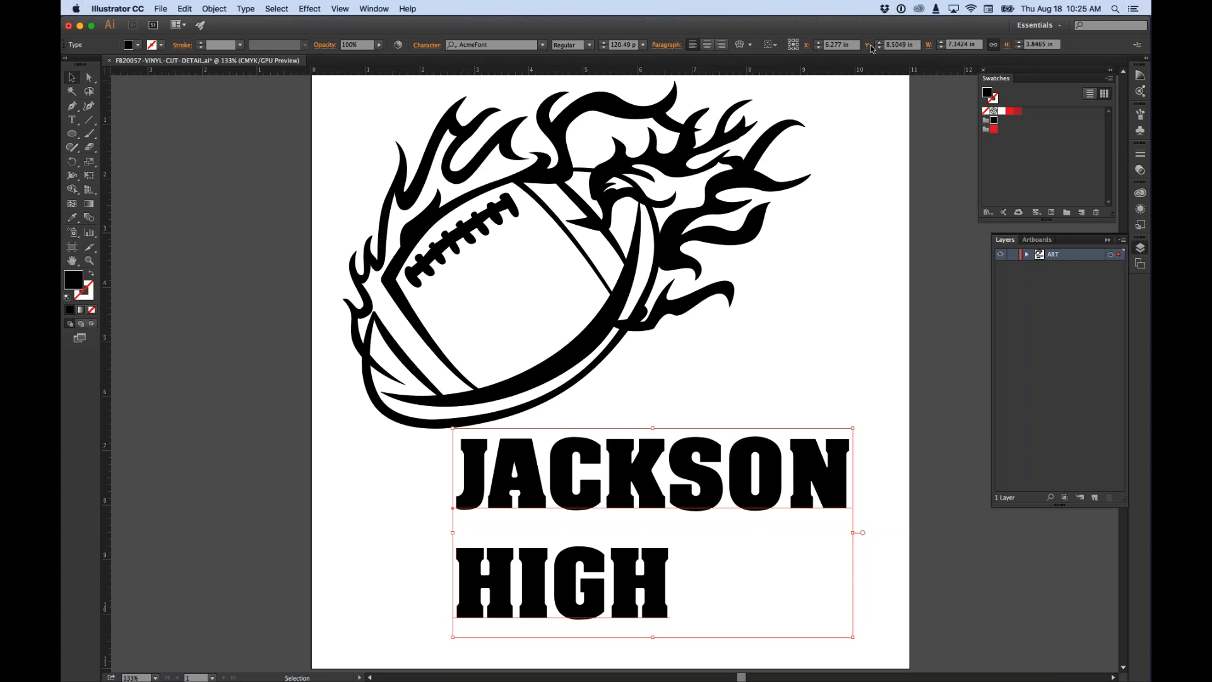
Step: Right-align the JACKSON HIGH text and move it back onto the artboard below the football, near the right edge
{"action": "left_click", "coordinate": [708, 46]}
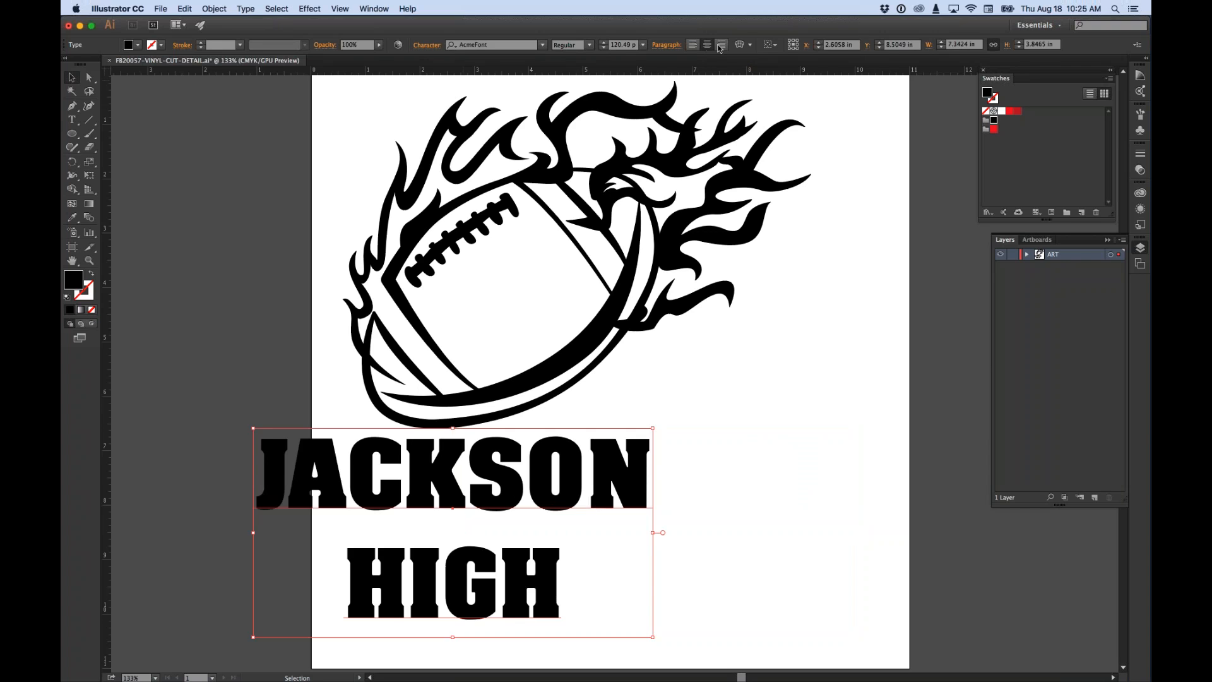
{"action": "left_click", "coordinate": [721, 45]}
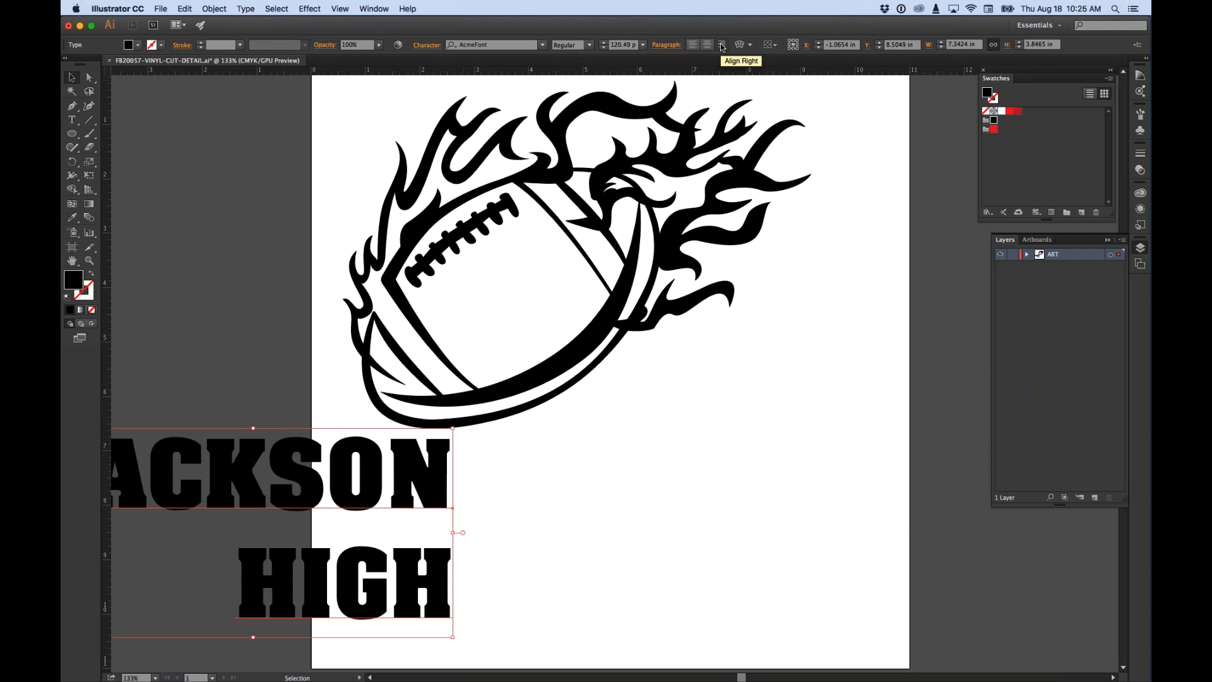
{"action": "left_click_drag", "start_coordinate": [451, 480], "coordinate": [818, 471]}
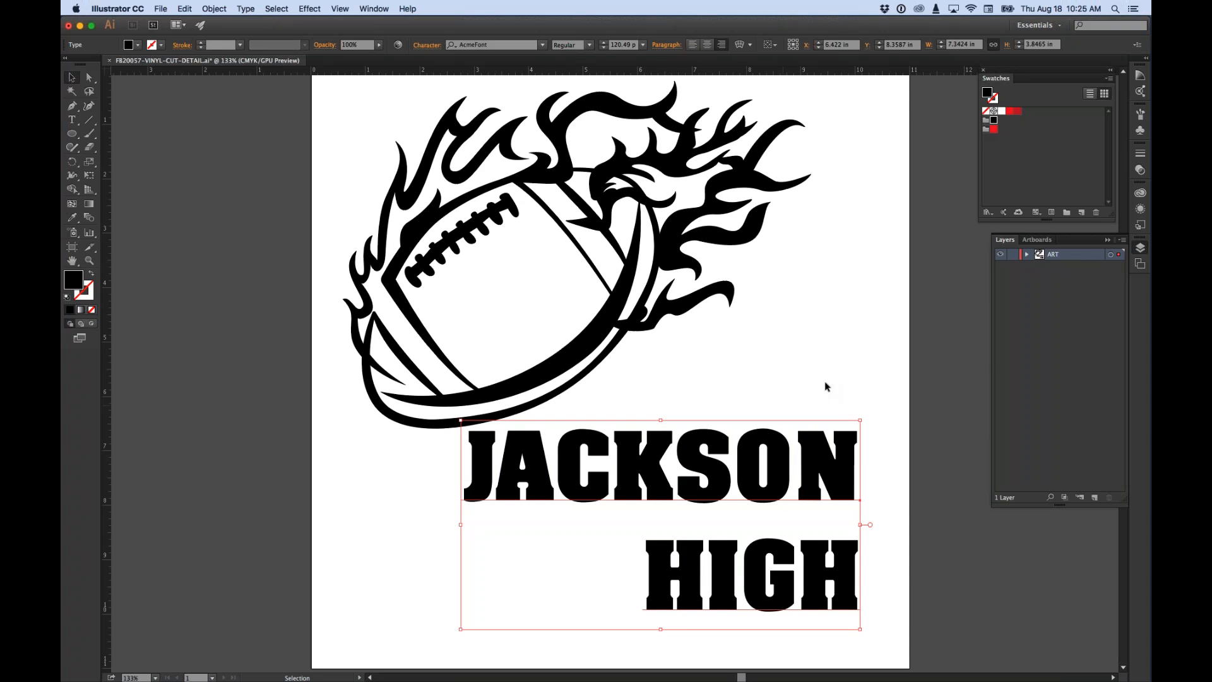
{"action": "left_click", "coordinate": [871, 365]}
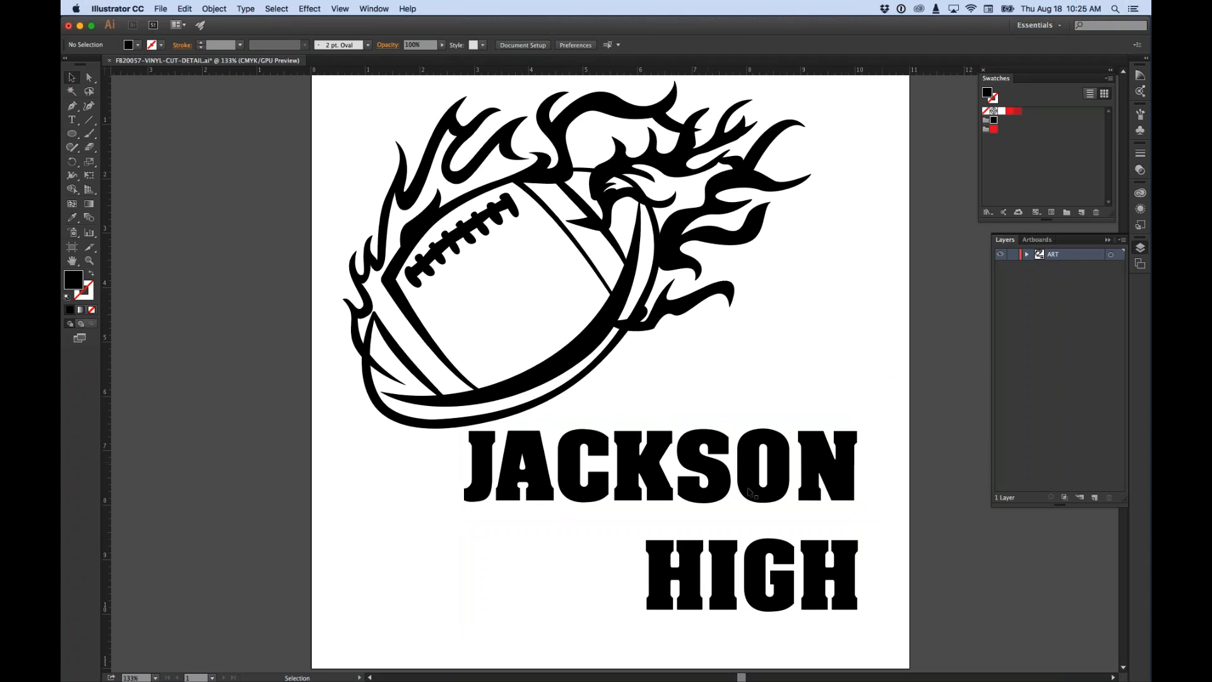
Step: Set the leading of the JACKSON HIGH text to 116 pt to bring the two lines closer together
{"action": "left_click", "coordinate": [748, 464]}
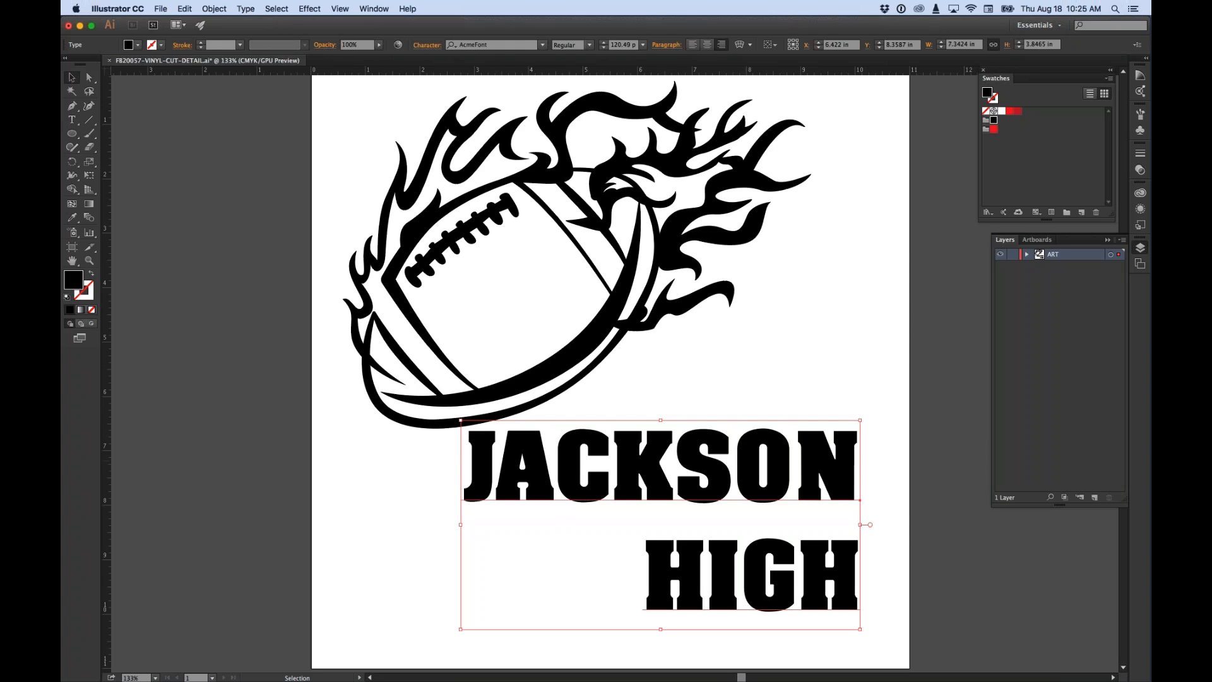
{"action": "left_click", "coordinate": [880, 440]}
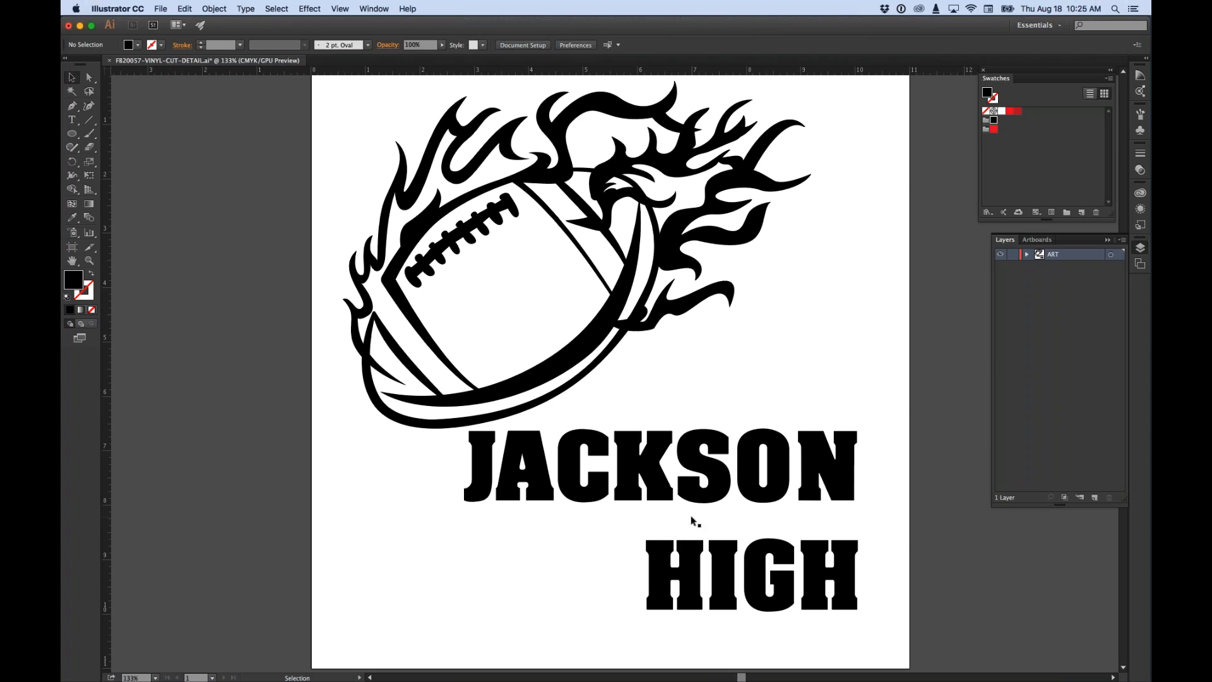
{"action": "left_click", "coordinate": [713, 491]}
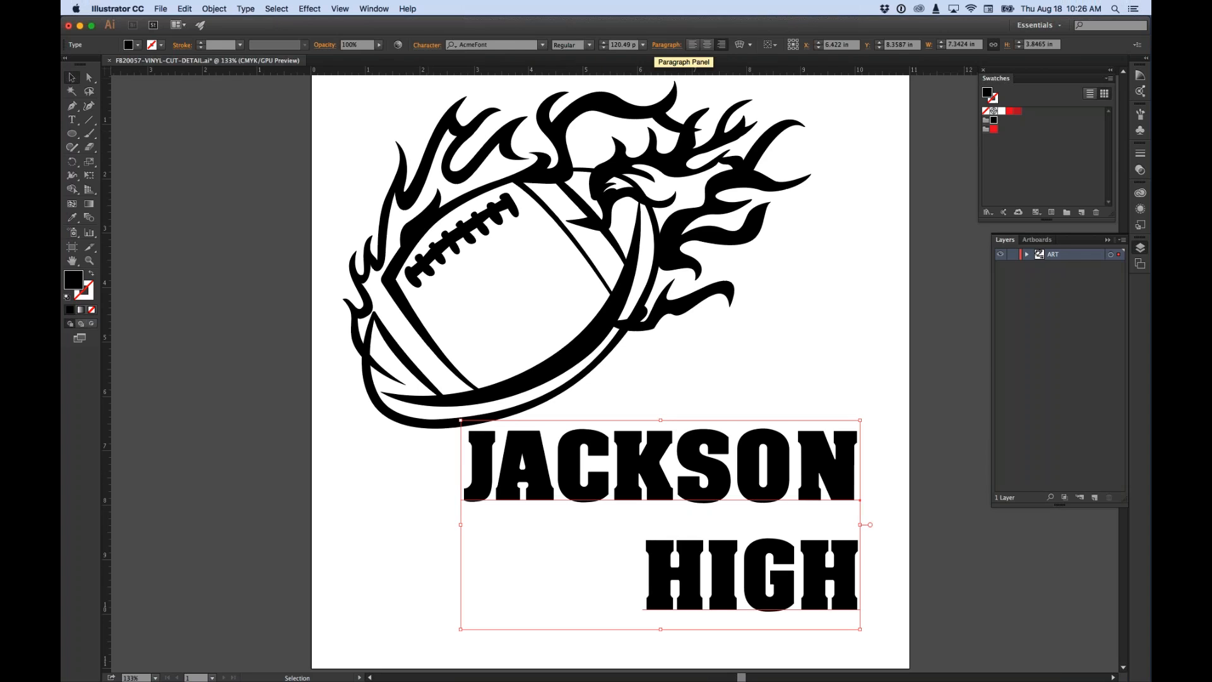
{"action": "left_click", "coordinate": [428, 46]}
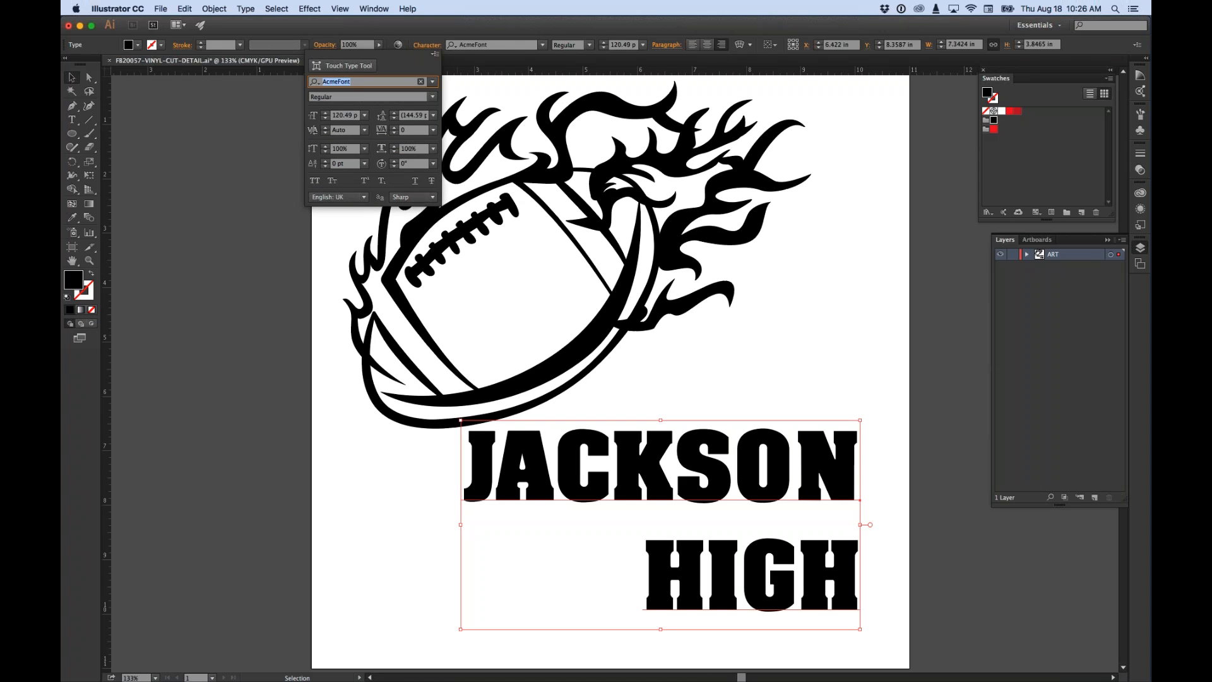
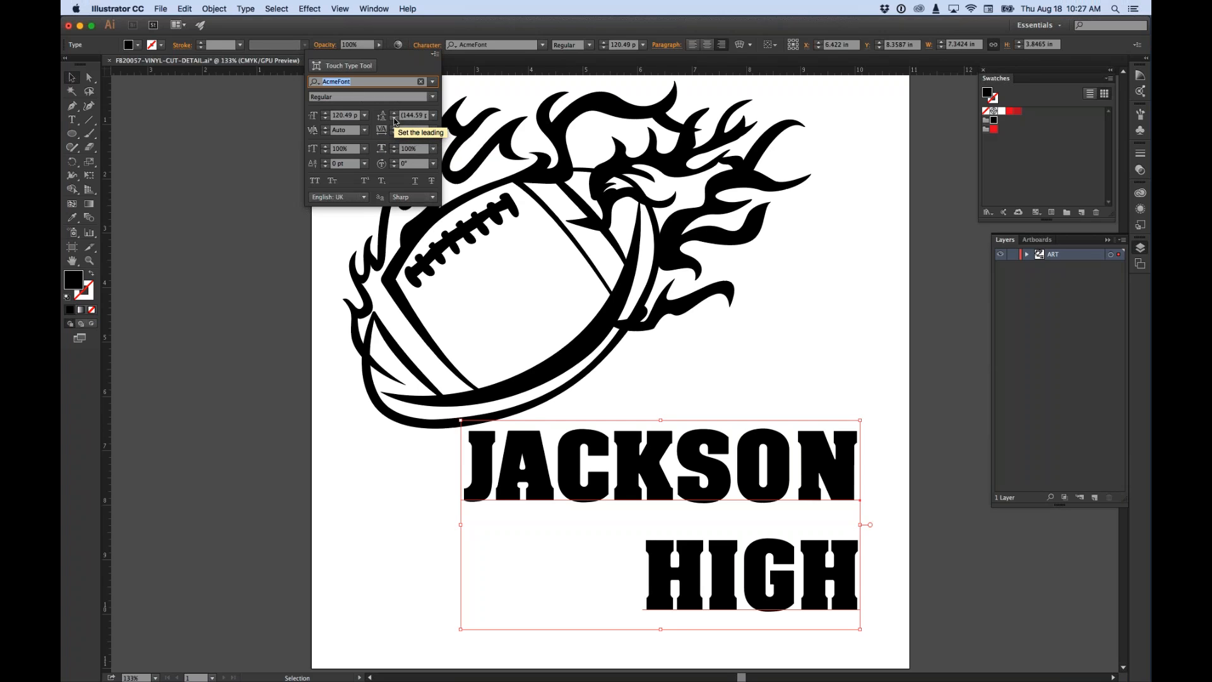
{"action": "left_click", "coordinate": [394, 120]}
{"action": "left_click", "coordinate": [395, 119]}
{"action": "left_click", "coordinate": [395, 120]}
{"action": "left_click", "coordinate": [395, 120]}
{"action": "left_click", "coordinate": [394, 120]}
{"action": "left_click", "coordinate": [395, 120]}
{"action": "left_click", "coordinate": [395, 120]}
{"action": "left_click", "coordinate": [394, 120]}
{"action": "left_click", "coordinate": [394, 120]}
{"action": "left_click", "coordinate": [394, 120]}
{"action": "left_click", "coordinate": [394, 120]}
{"action": "left_click", "coordinate": [394, 120]}
{"action": "left_click", "coordinate": [395, 120]}
{"action": "left_click", "coordinate": [395, 119]}
{"action": "left_click", "coordinate": [395, 120]}
{"action": "left_click", "coordinate": [394, 120]}
{"action": "left_click", "coordinate": [395, 120]}
{"action": "left_click", "coordinate": [394, 119]}
{"action": "left_click", "coordinate": [395, 120]}
{"action": "left_click", "coordinate": [394, 120]}
{"action": "left_click", "coordinate": [395, 120]}
{"action": "left_click", "coordinate": [394, 120]}
{"action": "left_click", "coordinate": [394, 120]}
{"action": "left_click", "coordinate": [395, 120]}
{"action": "left_click", "coordinate": [394, 120]}
{"action": "left_click", "coordinate": [395, 120]}
{"action": "left_click", "coordinate": [395, 120]}
{"action": "left_click", "coordinate": [394, 120]}
{"action": "left_click", "coordinate": [395, 120]}
{"action": "left_click", "coordinate": [395, 120]}
{"action": "left_click", "coordinate": [394, 120]}
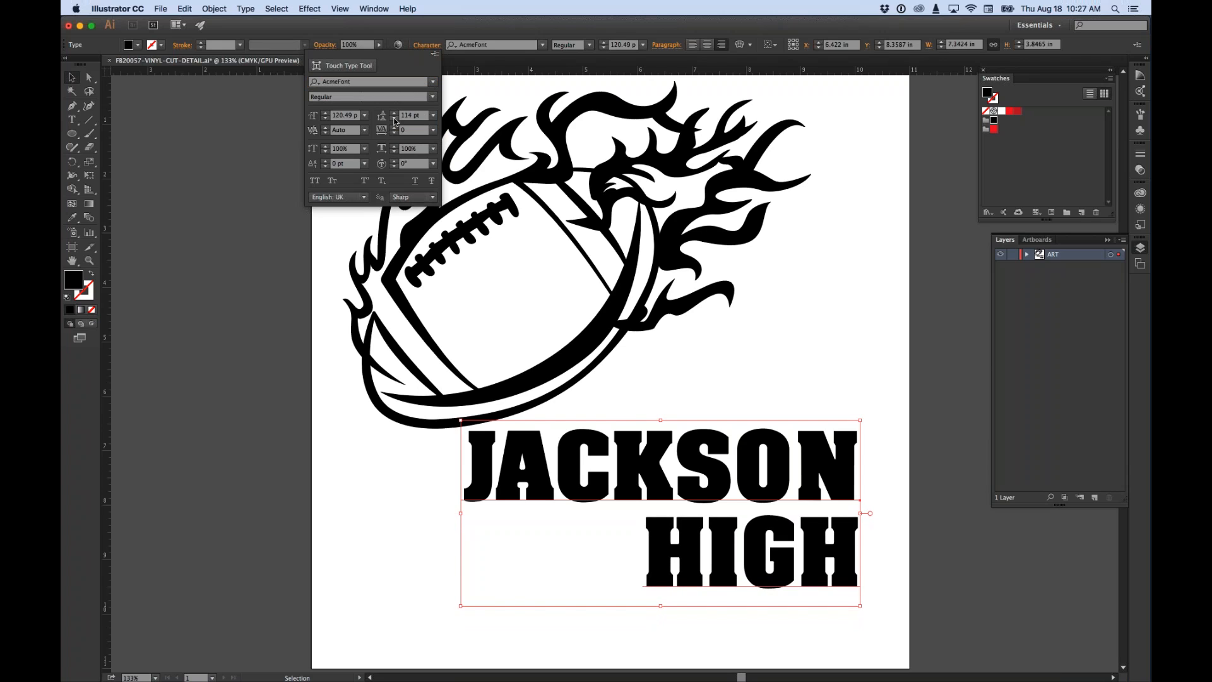
{"action": "left_click", "coordinate": [394, 113]}
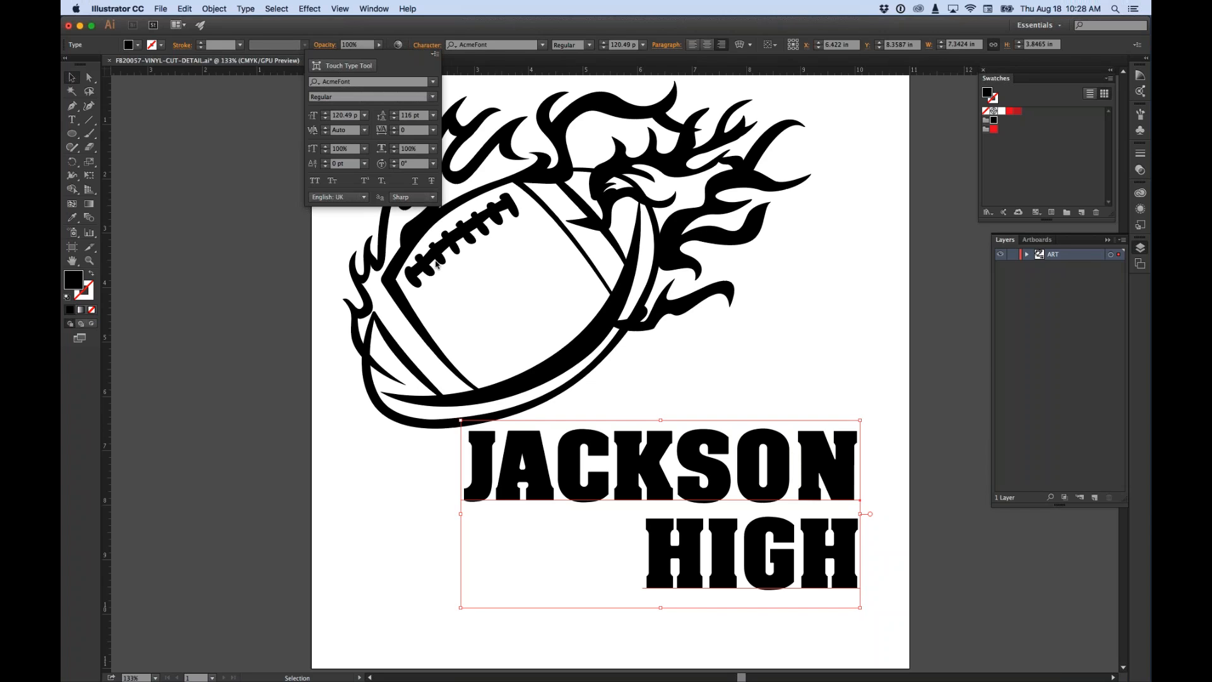
{"action": "key", "text": "Escape"}
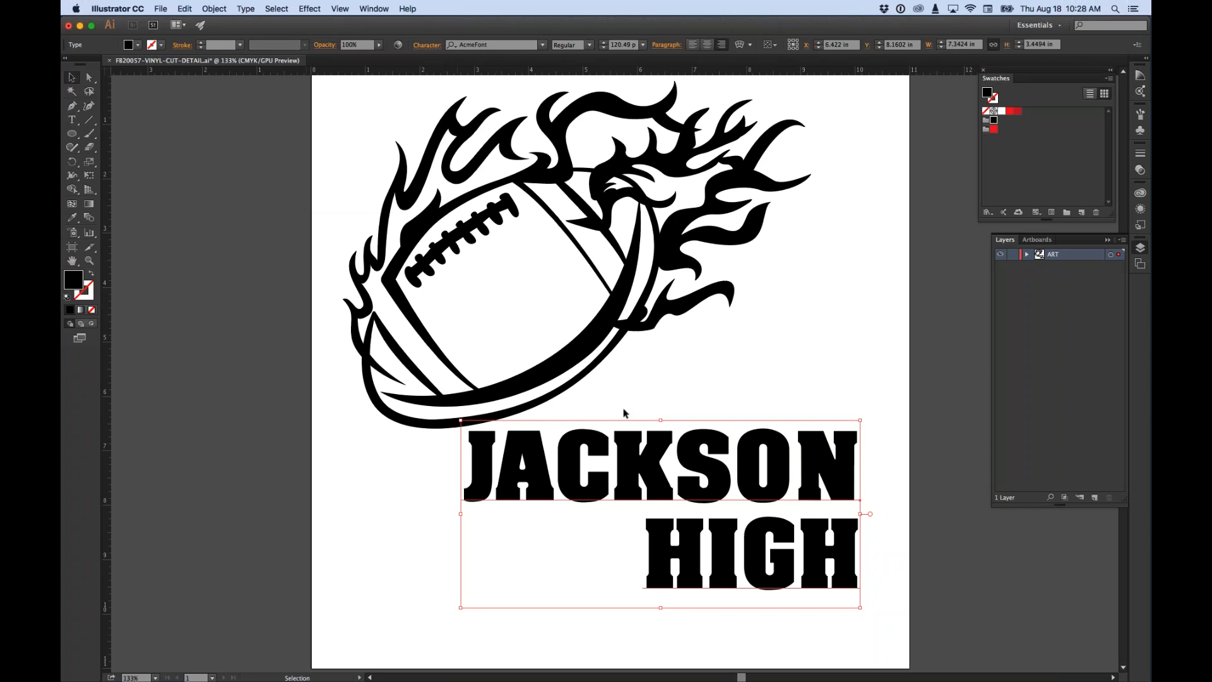
Step: Tighten the kerning between the O and N of JACKSON to about -31
{"action": "double_click", "coordinate": [796, 496]}
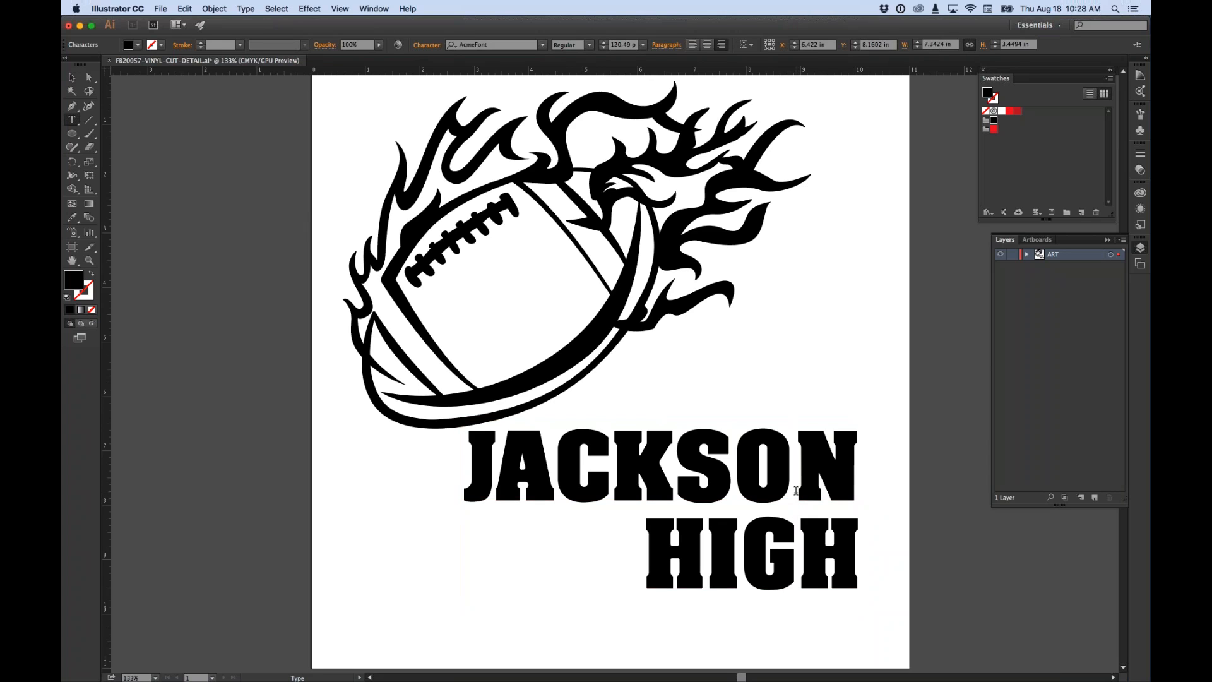
{"action": "key", "text": "Escape"}
{"action": "left_click", "coordinate": [428, 44]}
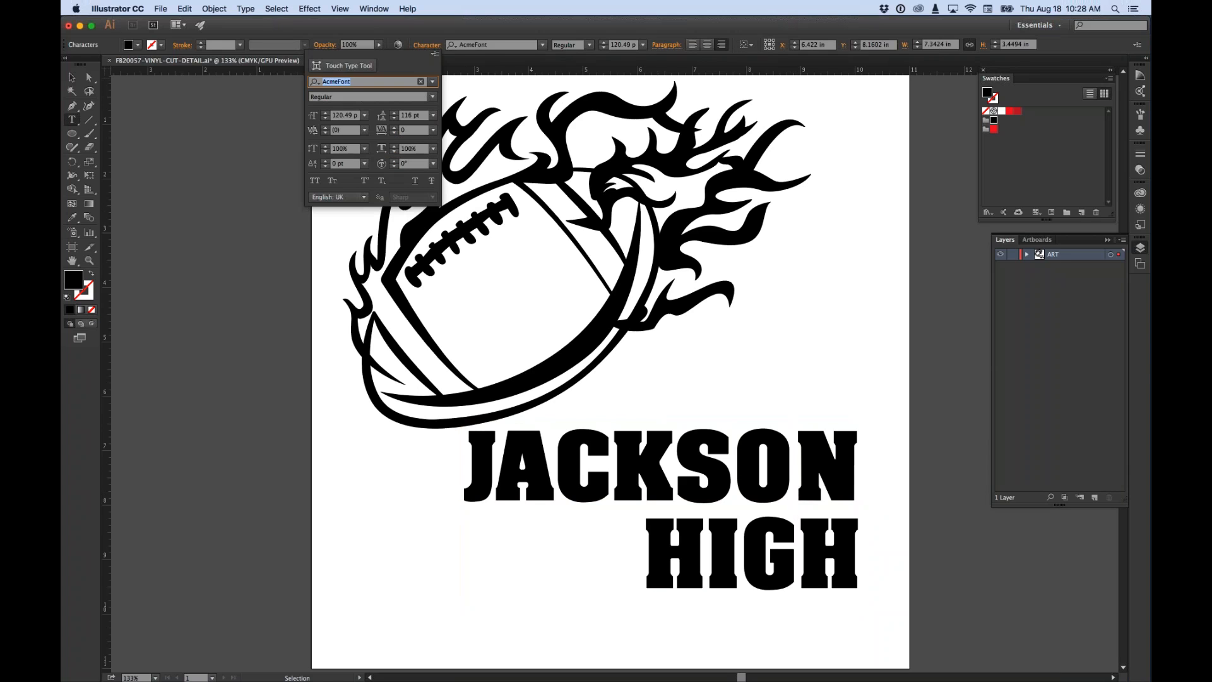
{"action": "left_click", "coordinate": [325, 133]}
{"action": "left_click", "coordinate": [325, 133]}
{"action": "left_click", "coordinate": [325, 133]}
{"action": "left_click", "coordinate": [325, 133]}
{"action": "left_click", "coordinate": [325, 133]}
{"action": "left_click", "coordinate": [325, 133]}
{"action": "left_click", "coordinate": [325, 132]}
{"action": "left_click", "coordinate": [325, 132]}
{"action": "left_click", "coordinate": [325, 132]}
{"action": "left_click", "coordinate": [325, 133]}
{"action": "left_click", "coordinate": [325, 132]}
{"action": "left_click", "coordinate": [325, 132]}
{"action": "left_click", "coordinate": [325, 133]}
{"action": "left_click", "coordinate": [325, 133]}
{"action": "left_click", "coordinate": [325, 132]}
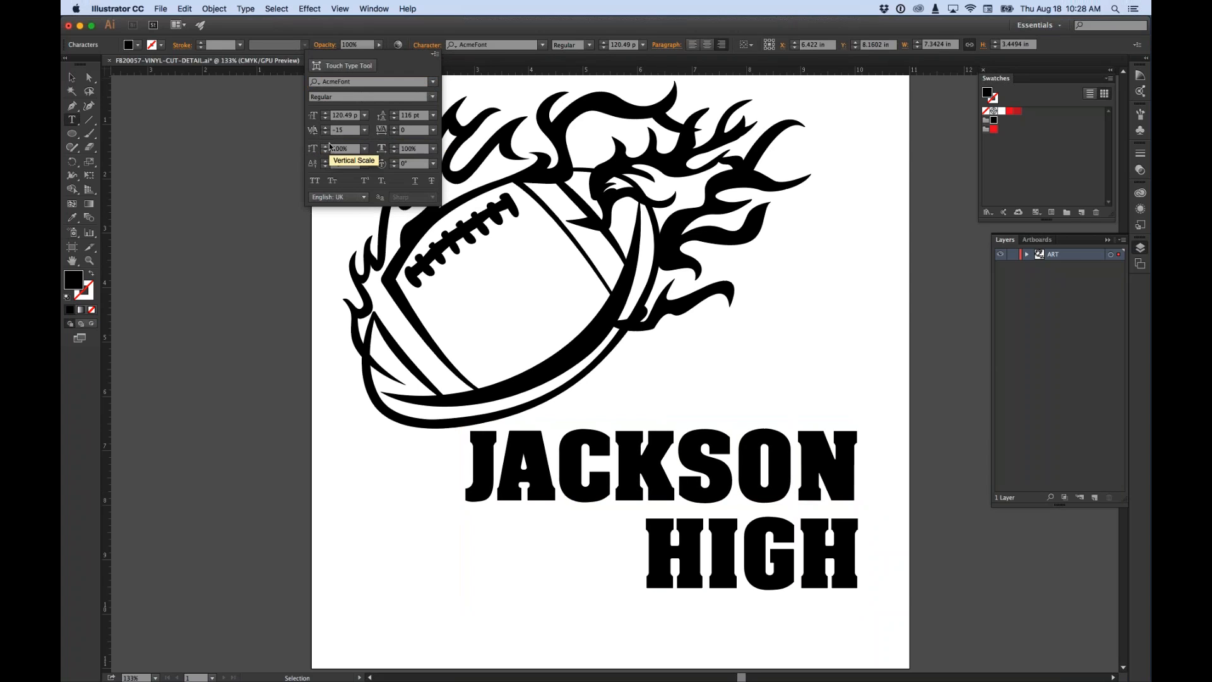
{"action": "left_click", "coordinate": [325, 133]}
{"action": "left_click", "coordinate": [325, 133]}
{"action": "left_click", "coordinate": [325, 133]}
{"action": "left_click", "coordinate": [325, 132]}
{"action": "left_click", "coordinate": [326, 132]}
{"action": "left_click", "coordinate": [325, 133]}
{"action": "left_click", "coordinate": [325, 133]}
{"action": "left_click", "coordinate": [325, 133]}
{"action": "left_click", "coordinate": [325, 132]}
{"action": "left_click", "coordinate": [325, 132]}
{"action": "left_click", "coordinate": [325, 133]}
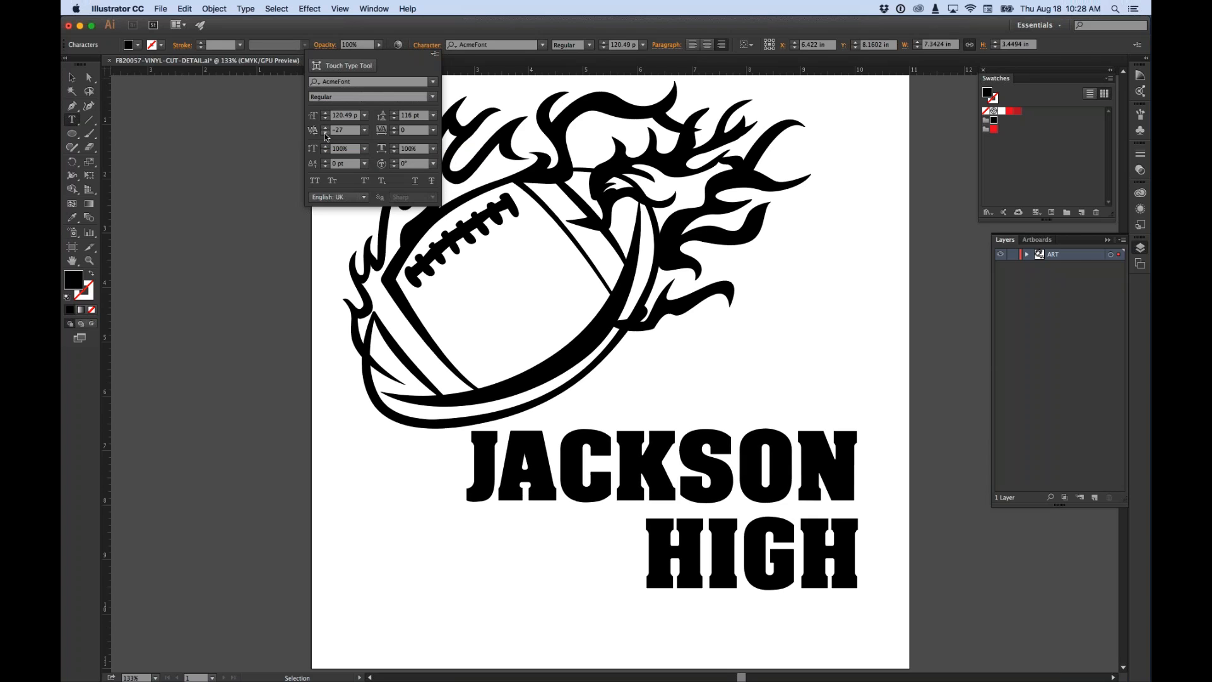
{"action": "left_click", "coordinate": [325, 133]}
{"action": "left_click", "coordinate": [325, 132]}
{"action": "left_click", "coordinate": [325, 133]}
{"action": "left_click", "coordinate": [325, 132]}
{"action": "left_click", "coordinate": [744, 528]}
Step: Set the kerning between the S and O of JACKSON to -10
{"action": "left_click", "coordinate": [737, 471]}
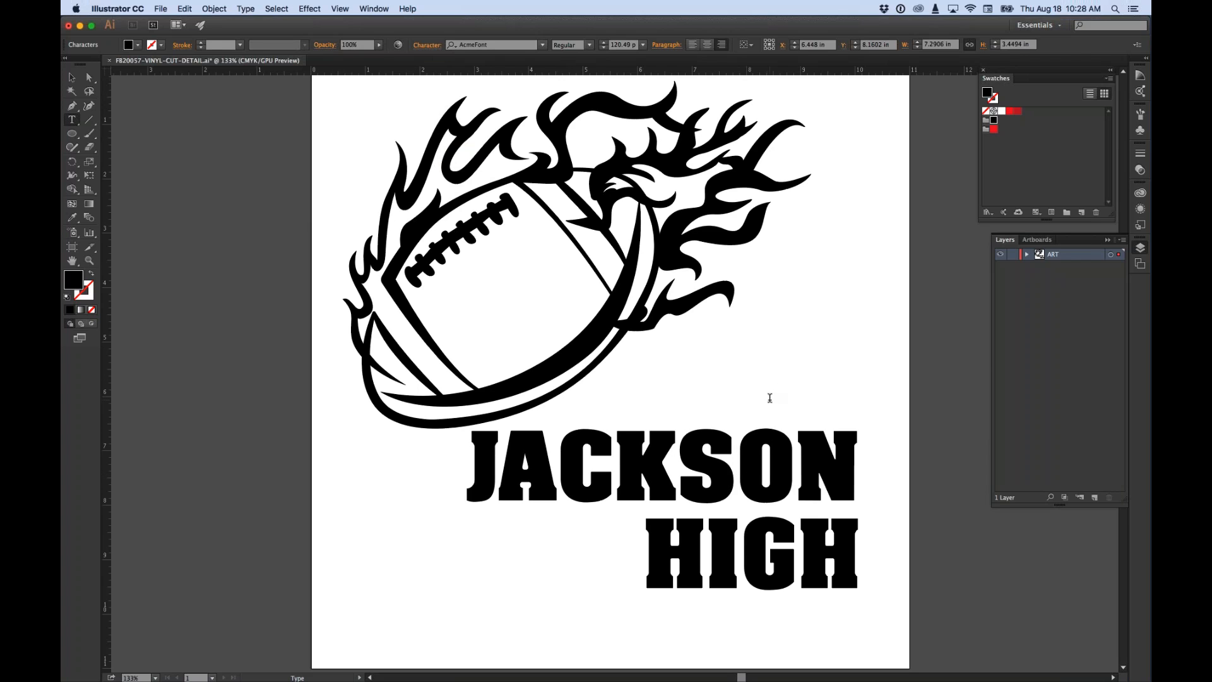
{"action": "left_click", "coordinate": [427, 45]}
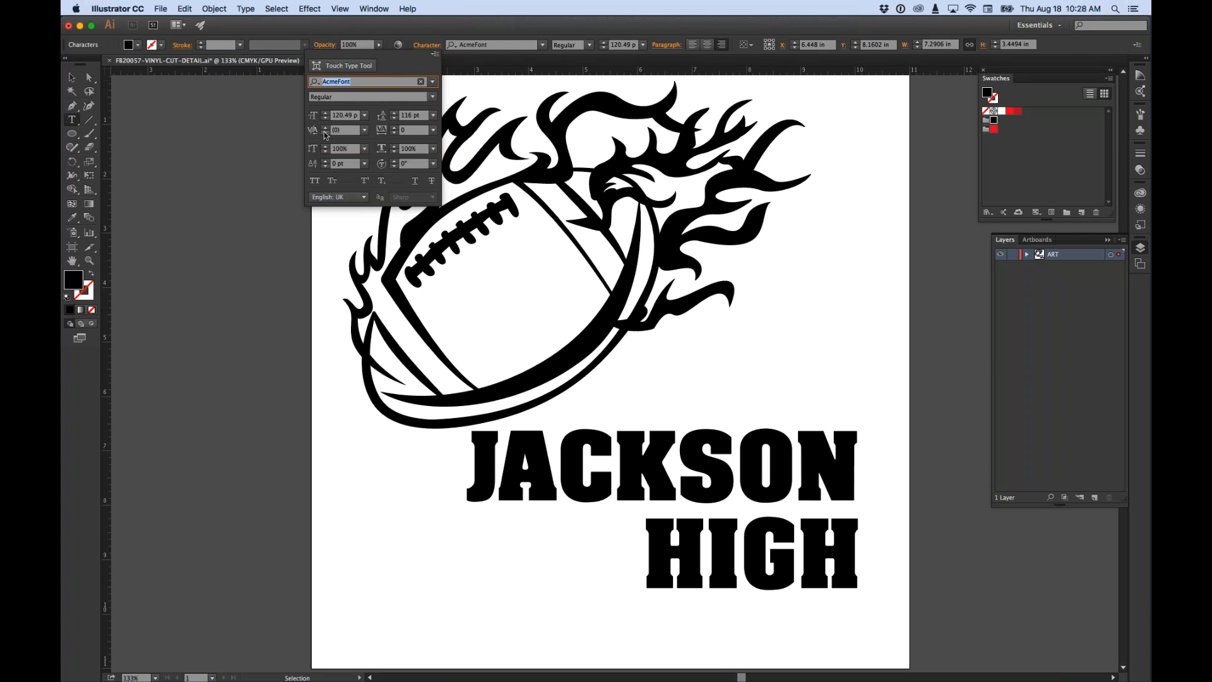
{"action": "left_click", "coordinate": [326, 134]}
{"action": "left_click", "coordinate": [326, 135]}
{"action": "left_click", "coordinate": [325, 134]}
{"action": "left_click", "coordinate": [326, 134]}
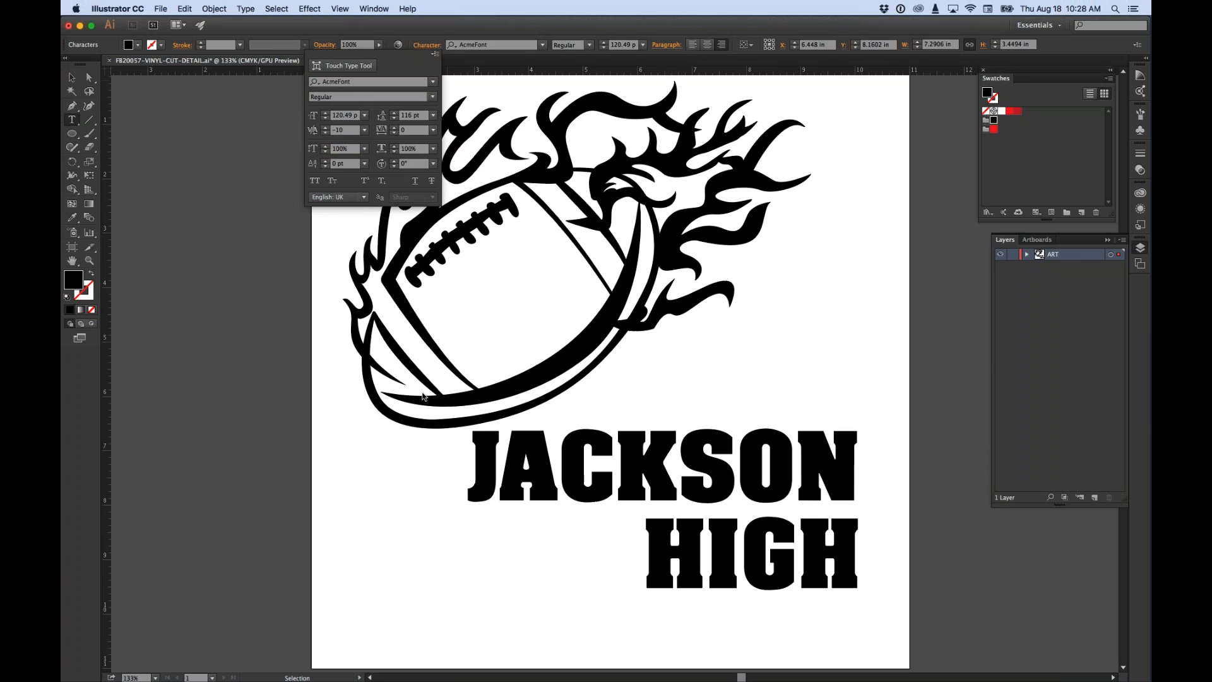
Step: Loosen the kerning between the J and A of JACKSON to -42
{"action": "left_click", "coordinate": [499, 482]}
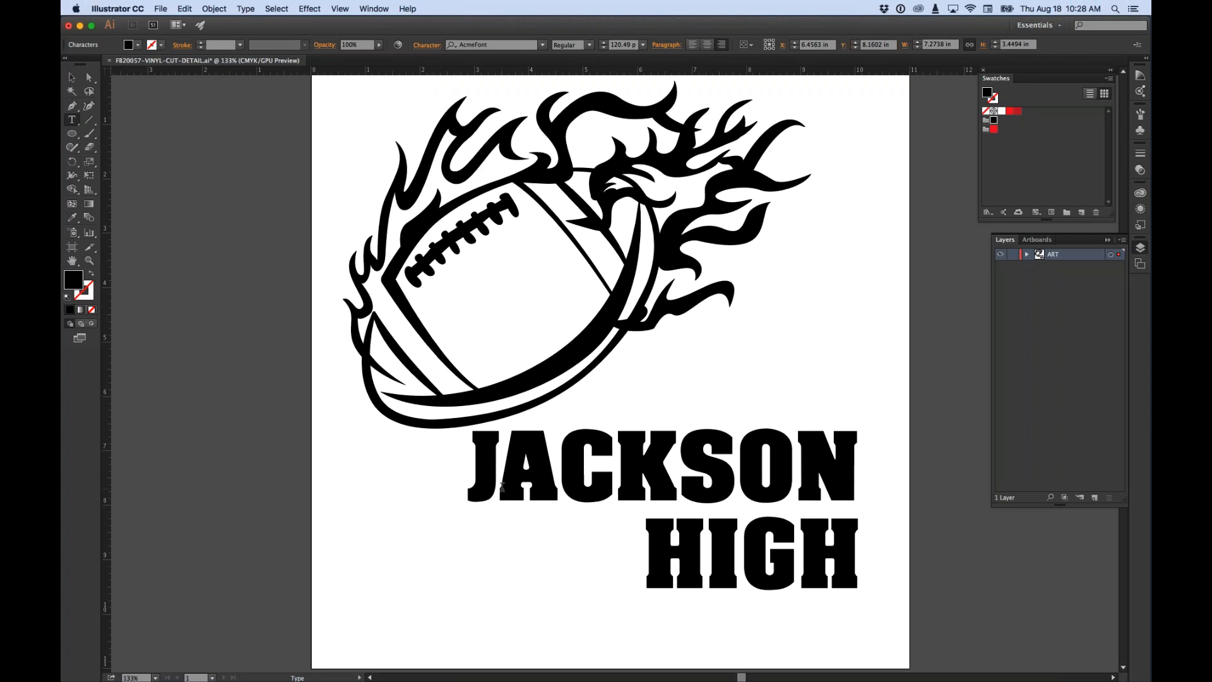
{"action": "left_click", "coordinate": [428, 45]}
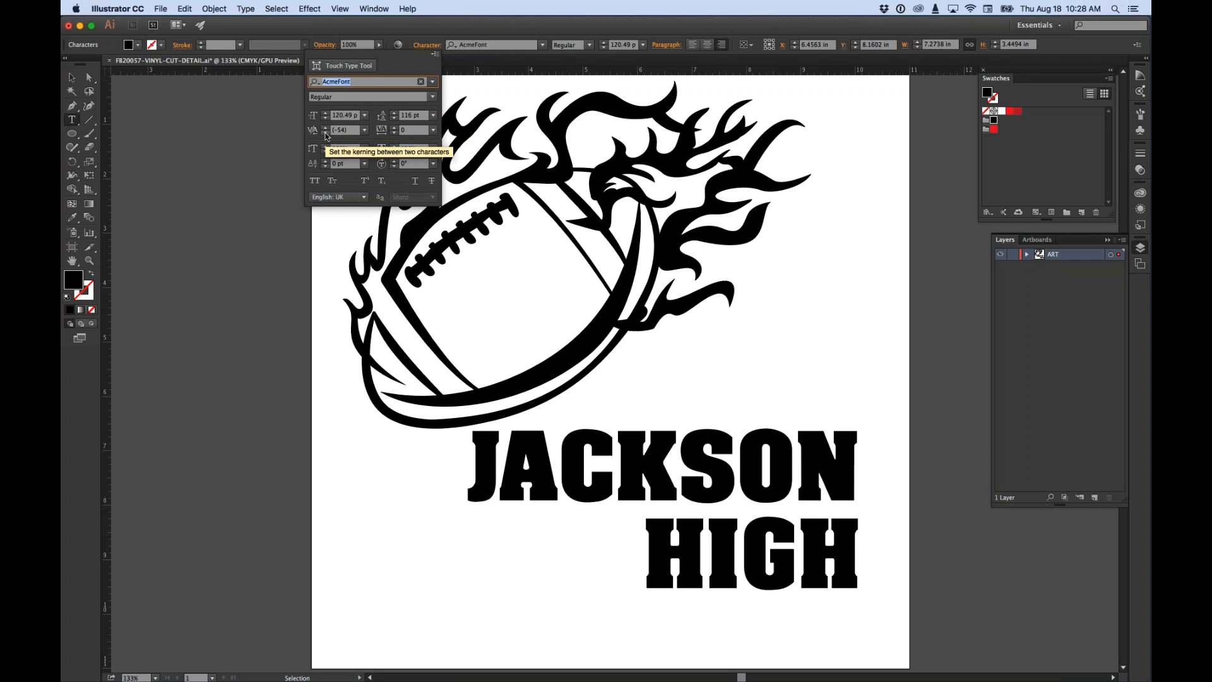
{"action": "left_click", "coordinate": [325, 127]}
{"action": "left_click", "coordinate": [325, 128]}
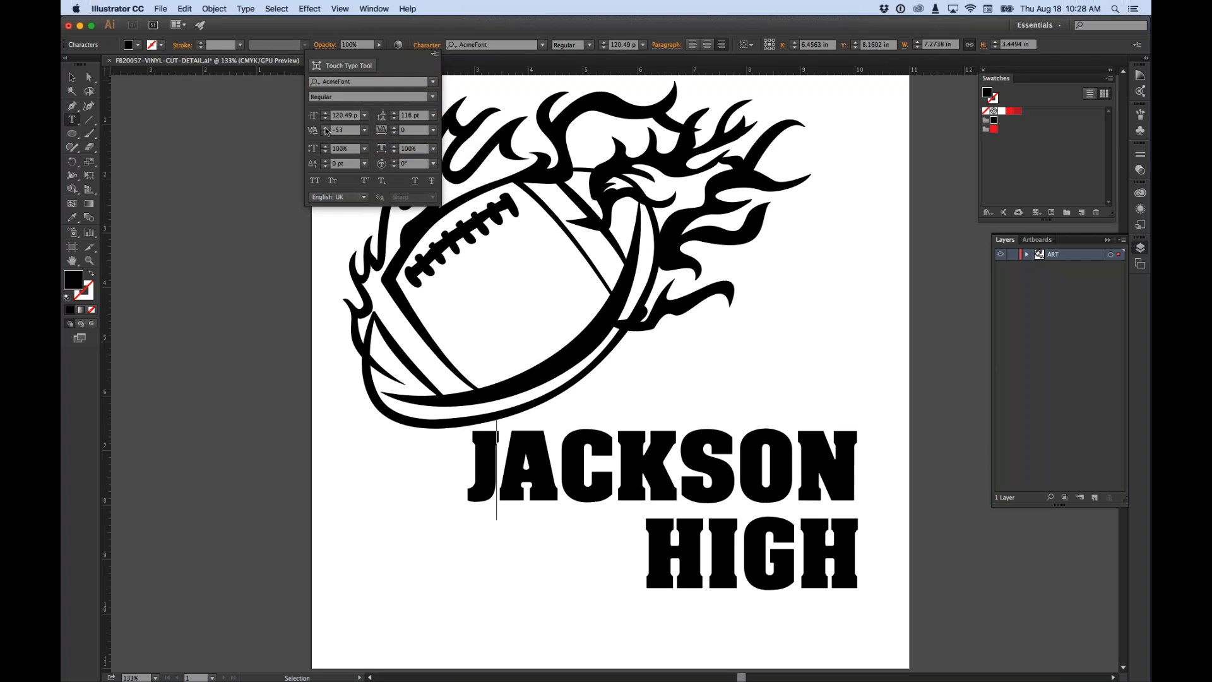
{"action": "left_click", "coordinate": [325, 128]}
{"action": "left_click", "coordinate": [325, 127]}
{"action": "left_click", "coordinate": [325, 128]}
{"action": "left_click", "coordinate": [325, 127]}
{"action": "left_click", "coordinate": [325, 128]}
{"action": "left_click", "coordinate": [325, 127]}
{"action": "left_click", "coordinate": [325, 127]}
{"action": "left_click", "coordinate": [325, 128]}
{"action": "left_click", "coordinate": [325, 128]}
{"action": "left_click", "coordinate": [325, 128]}
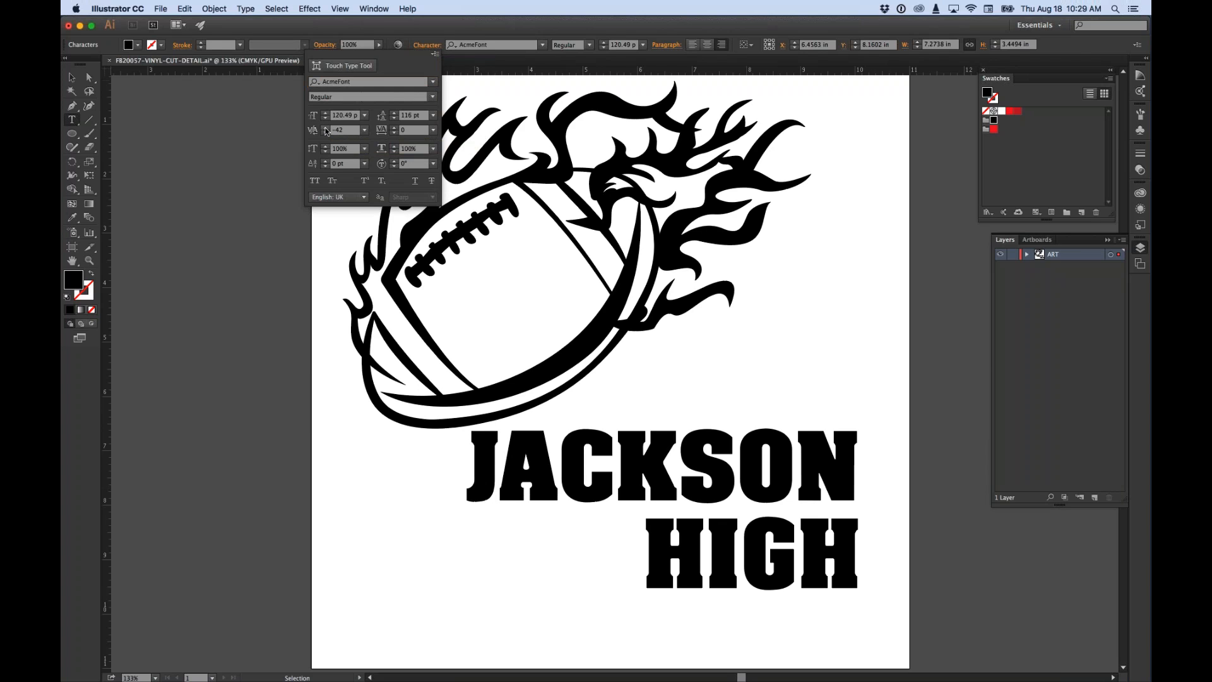
Step: Set the kerning between the I and G of HIGH to -17
{"action": "left_click", "coordinate": [747, 587]}
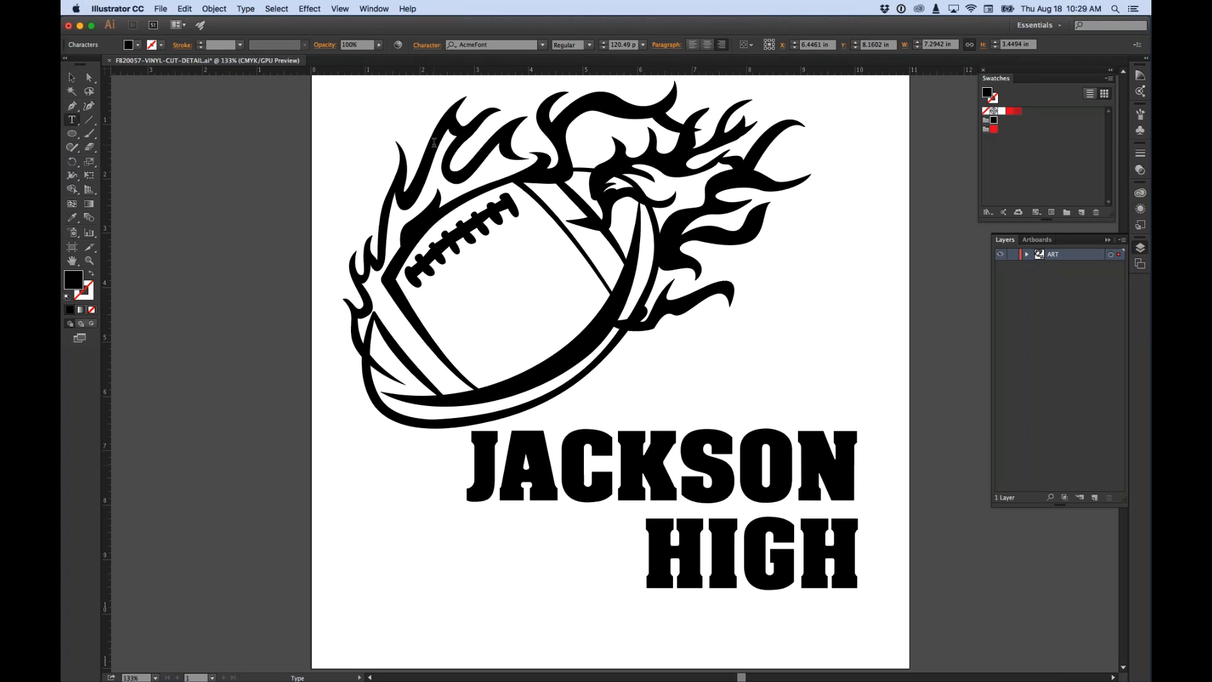
{"action": "left_click", "coordinate": [426, 45]}
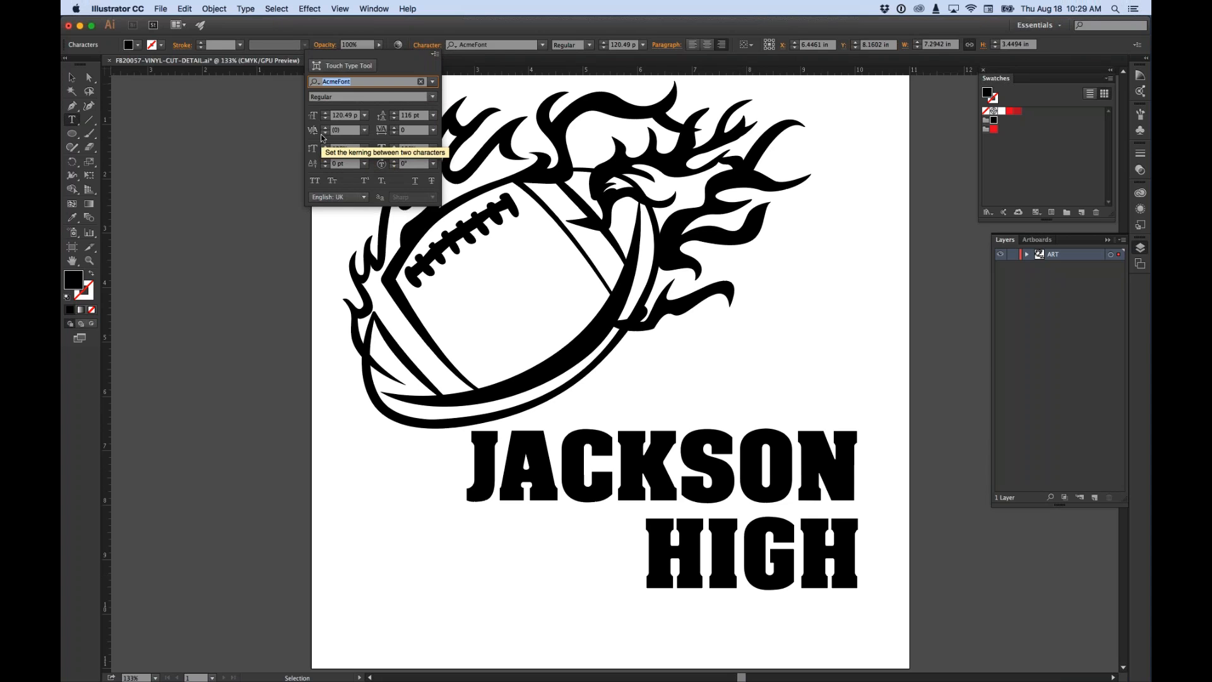
{"action": "left_click", "coordinate": [325, 133]}
{"action": "left_click", "coordinate": [325, 133]}
{"action": "left_click", "coordinate": [325, 133]}
{"action": "left_click", "coordinate": [325, 133]}
{"action": "left_click", "coordinate": [325, 133]}
{"action": "left_click", "coordinate": [325, 133]}
{"action": "left_click", "coordinate": [325, 133]}
{"action": "left_click", "coordinate": [325, 133]}
{"action": "left_click", "coordinate": [325, 133]}
{"action": "left_click", "coordinate": [325, 133]}
{"action": "left_click", "coordinate": [325, 133]}
{"action": "left_click", "coordinate": [325, 134]}
{"action": "left_click", "coordinate": [325, 133]}
{"action": "left_click", "coordinate": [325, 133]}
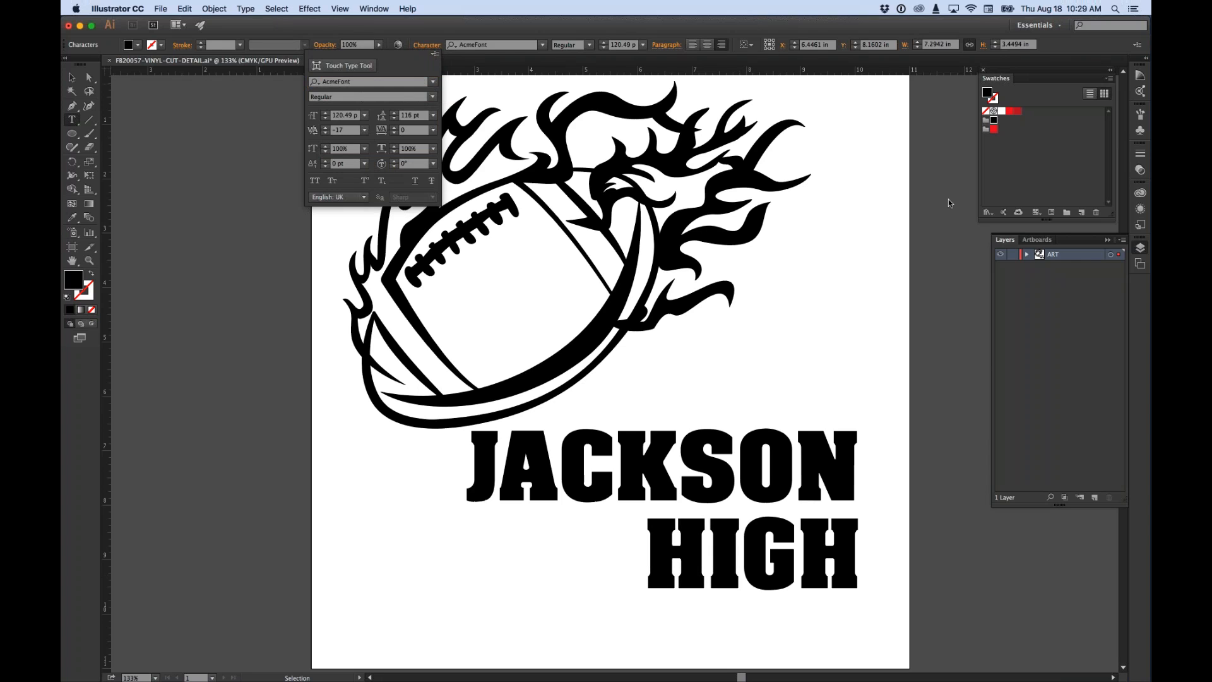
{"action": "key", "text": "Escape"}
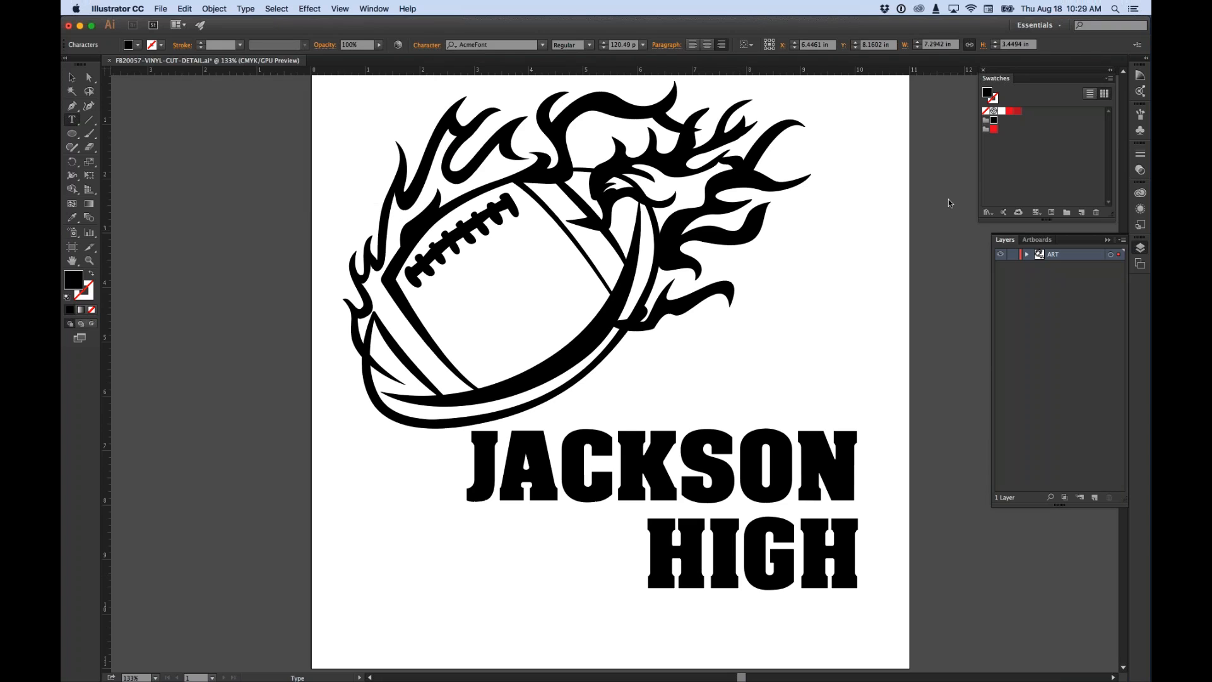
Step: Enlarge the JACKSON HIGH text proportionally to about 8.2 in wide and reposition it just below the football
{"action": "left_click", "coordinate": [71, 77]}
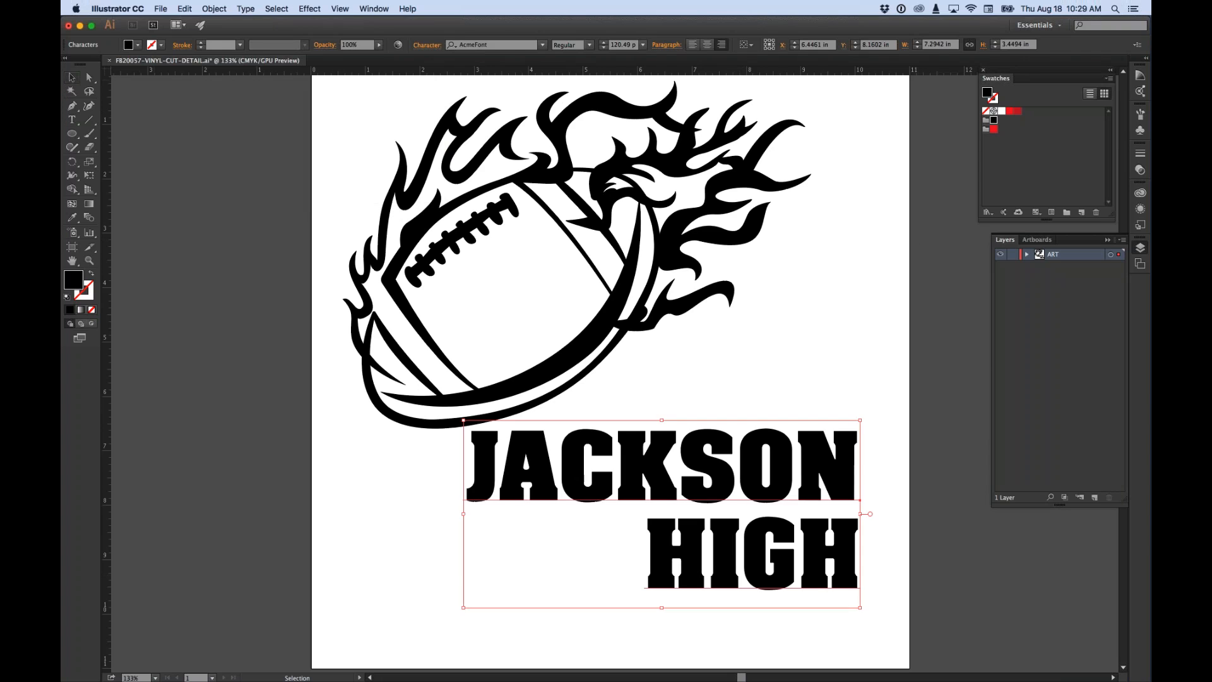
{"action": "left_click", "coordinate": [210, 203]}
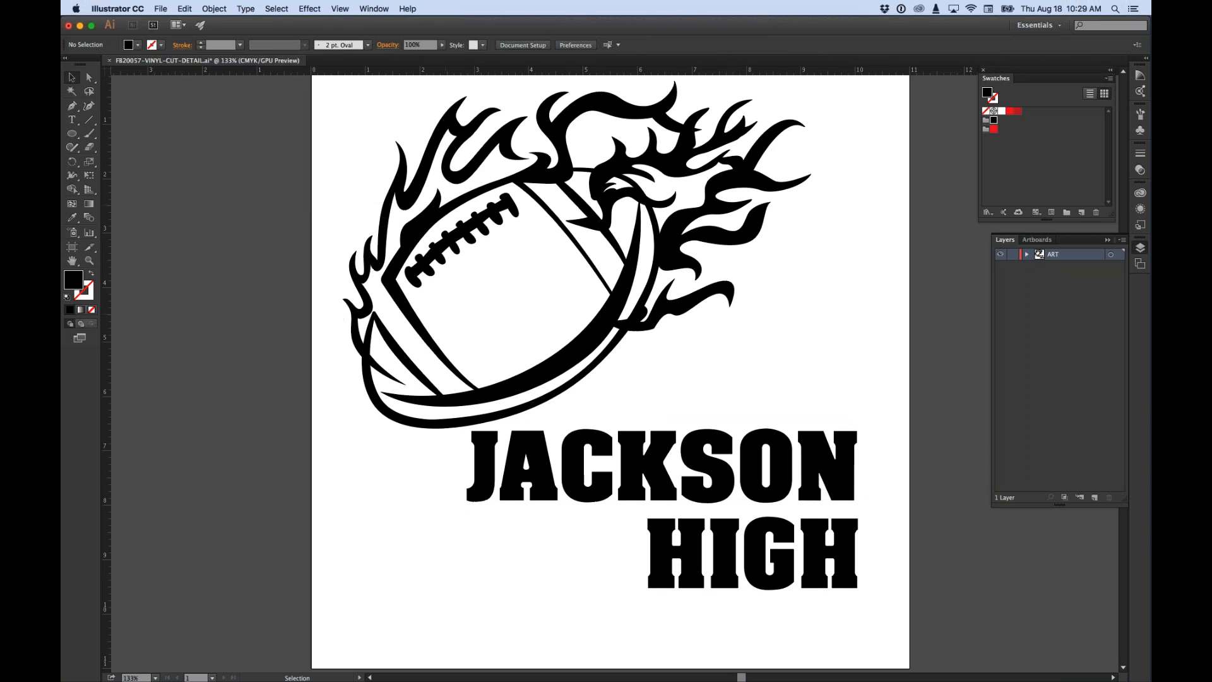
{"action": "left_click", "coordinate": [634, 457]}
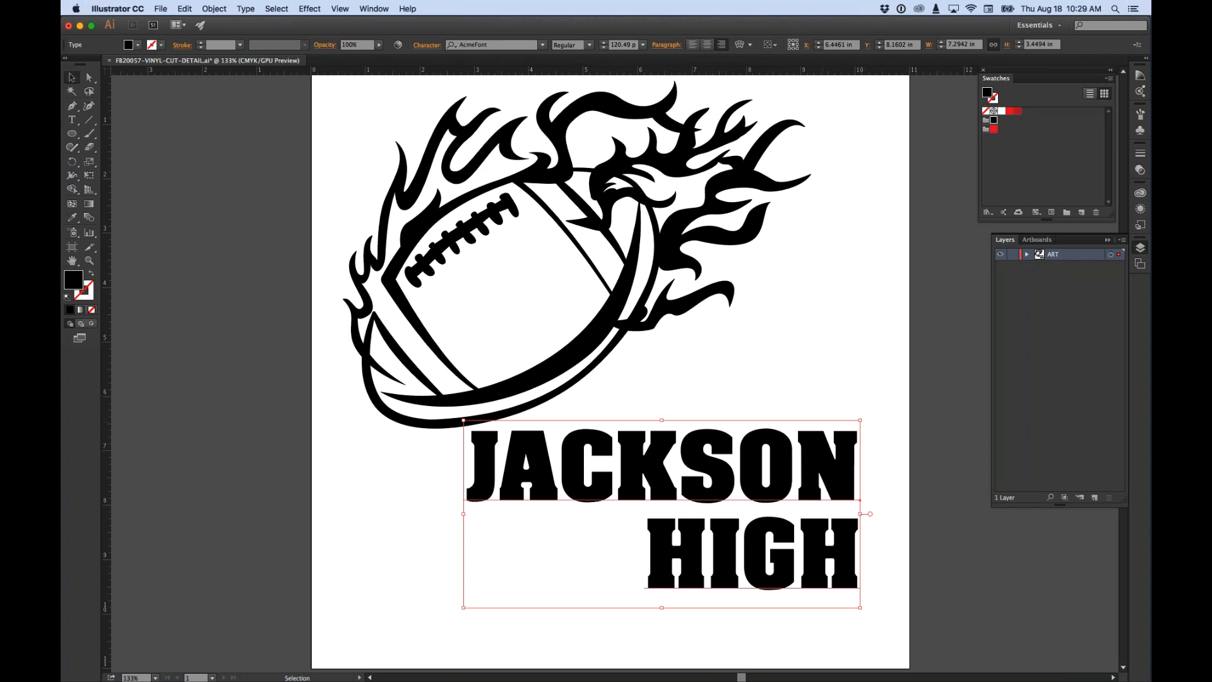
{"action": "left_click_drag", "start_coordinate": [463, 420], "coordinate": [414, 396]}
{"action": "left_click_drag", "start_coordinate": [732, 481], "coordinate": [721, 511]}
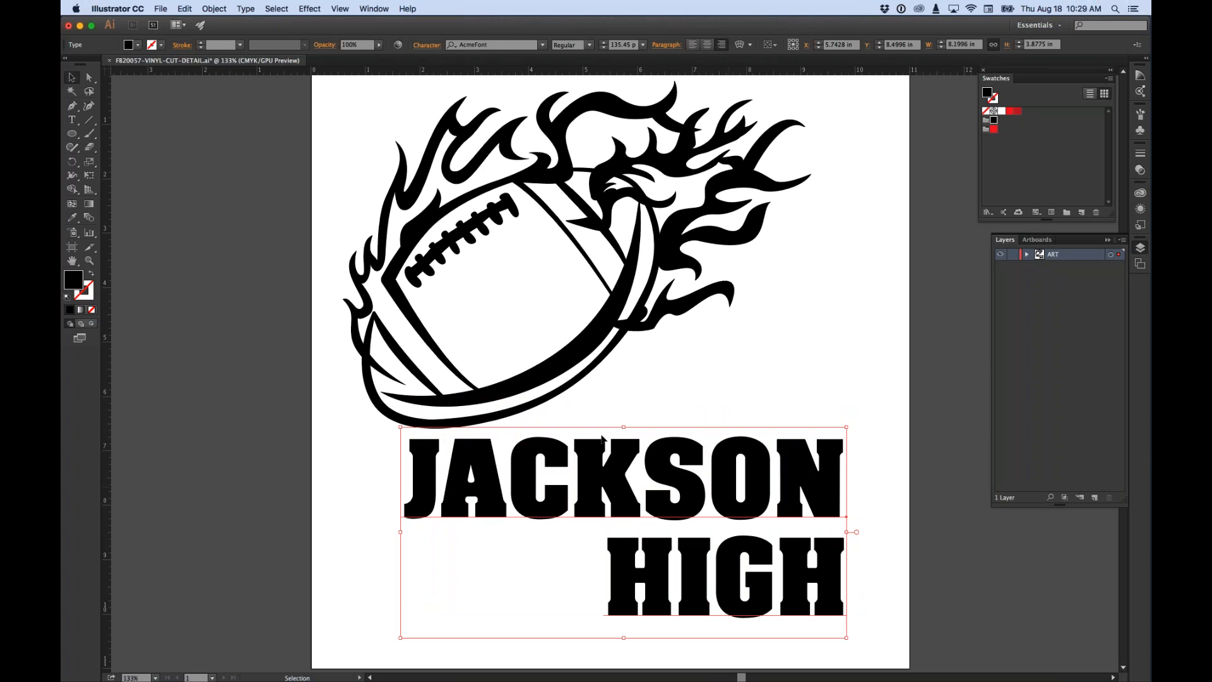
{"action": "left_click", "coordinate": [314, 502]}
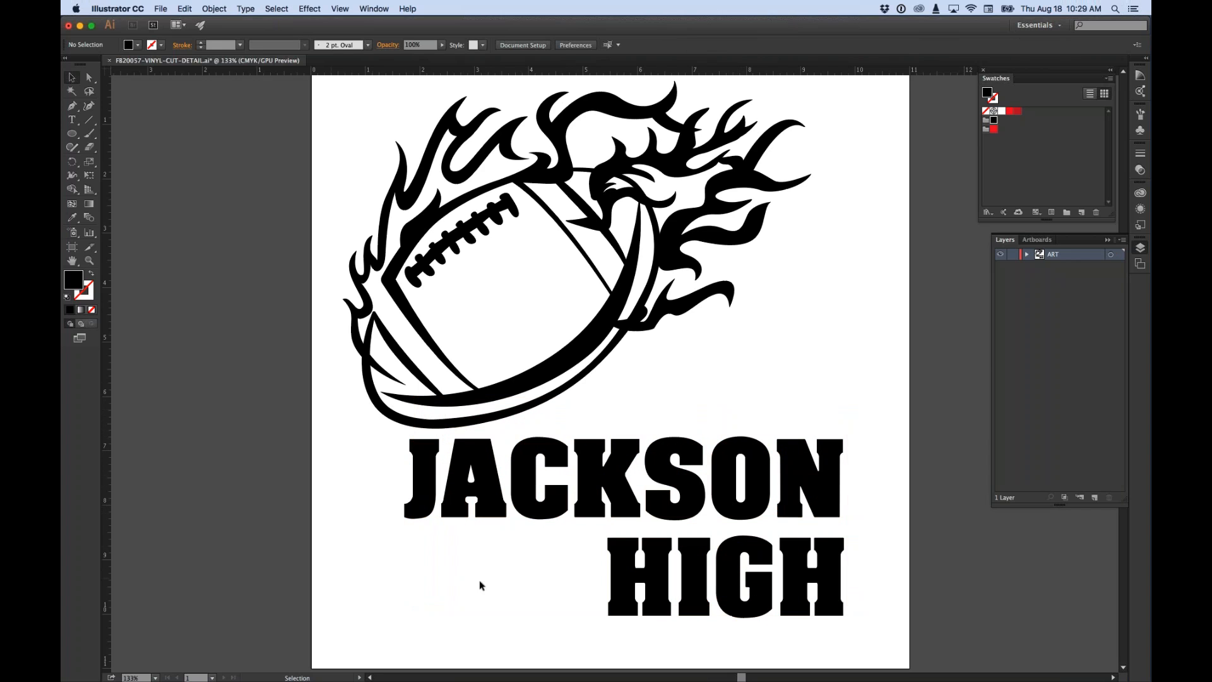
Step: Examine the shape tools grouped with the Rectangle tool, including the Rounded Rectangle, Ellipse, Polygon, Star and Flare tools
{"action": "key", "text": "z"}
{"action": "left_click", "coordinate": [514, 583]}
{"action": "key", "text": "h"}
{"action": "left_click_drag", "start_coordinate": [633, 414], "coordinate": [562, 464]}
{"action": "key", "text": "t"}
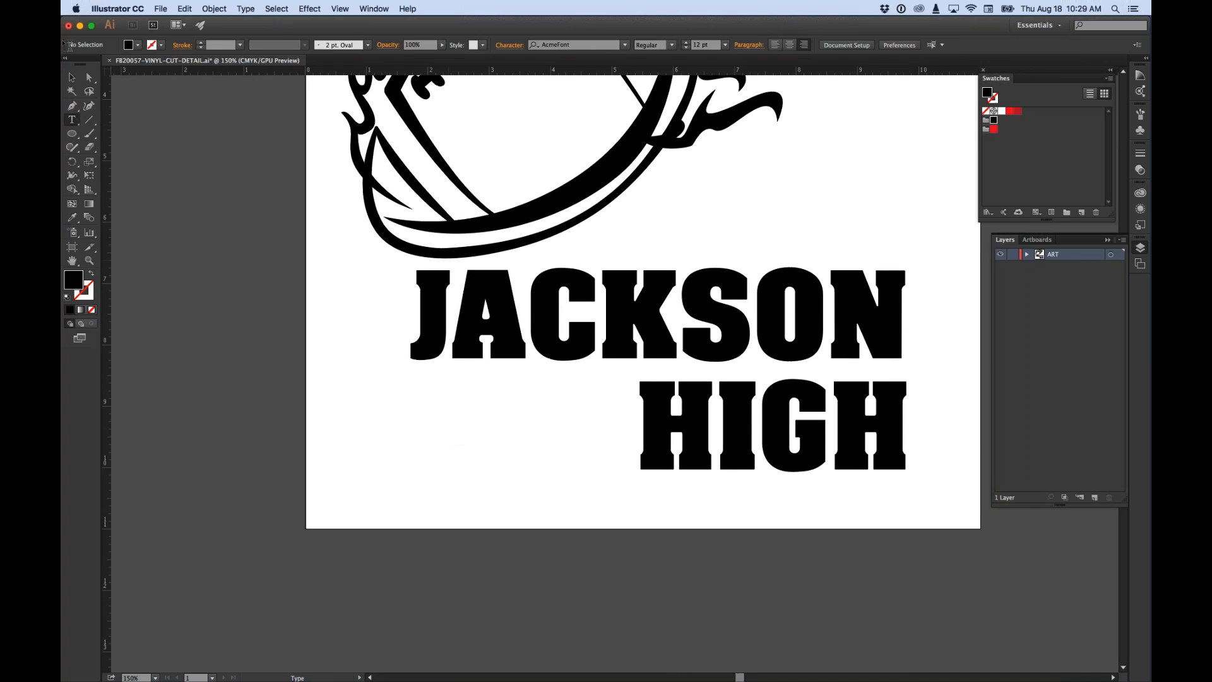
{"action": "left_click", "coordinate": [73, 135]}
{"action": "left_click_drag", "start_coordinate": [76, 139], "coordinate": [118, 163]}
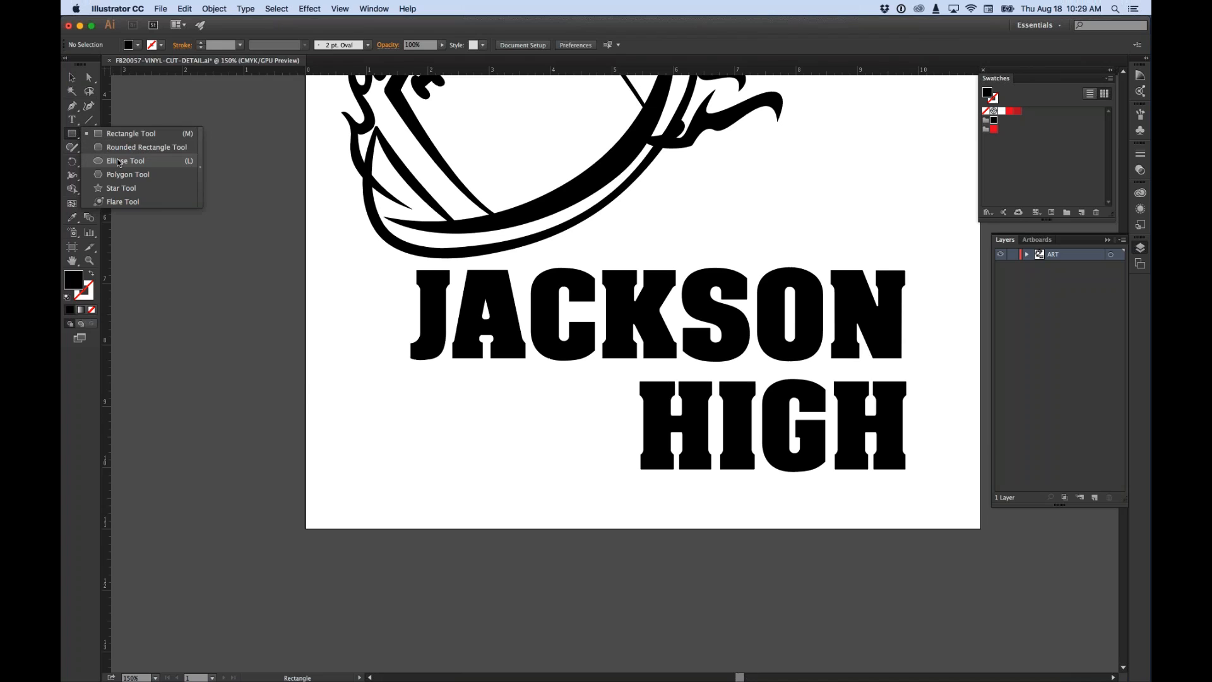
{"action": "left_click_drag", "start_coordinate": [117, 159], "coordinate": [147, 226]}
{"action": "left_click", "coordinate": [153, 103]}
{"action": "left_click", "coordinate": [99, 143]}
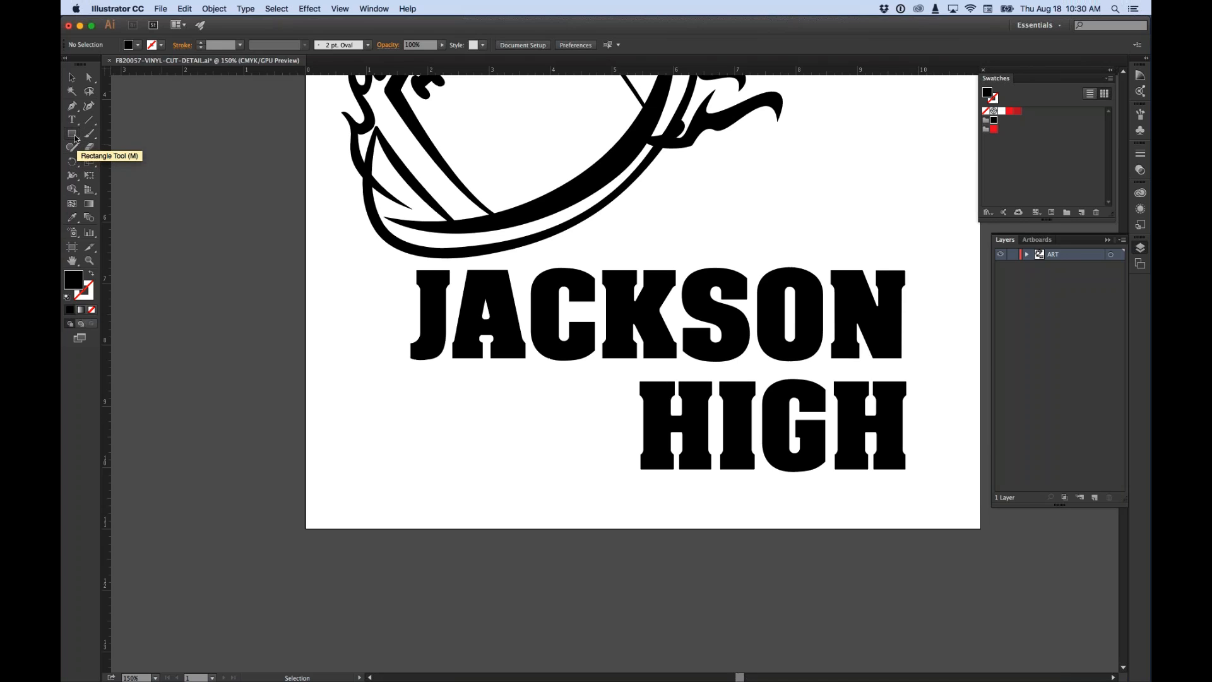
{"action": "left_click", "coordinate": [74, 137]}
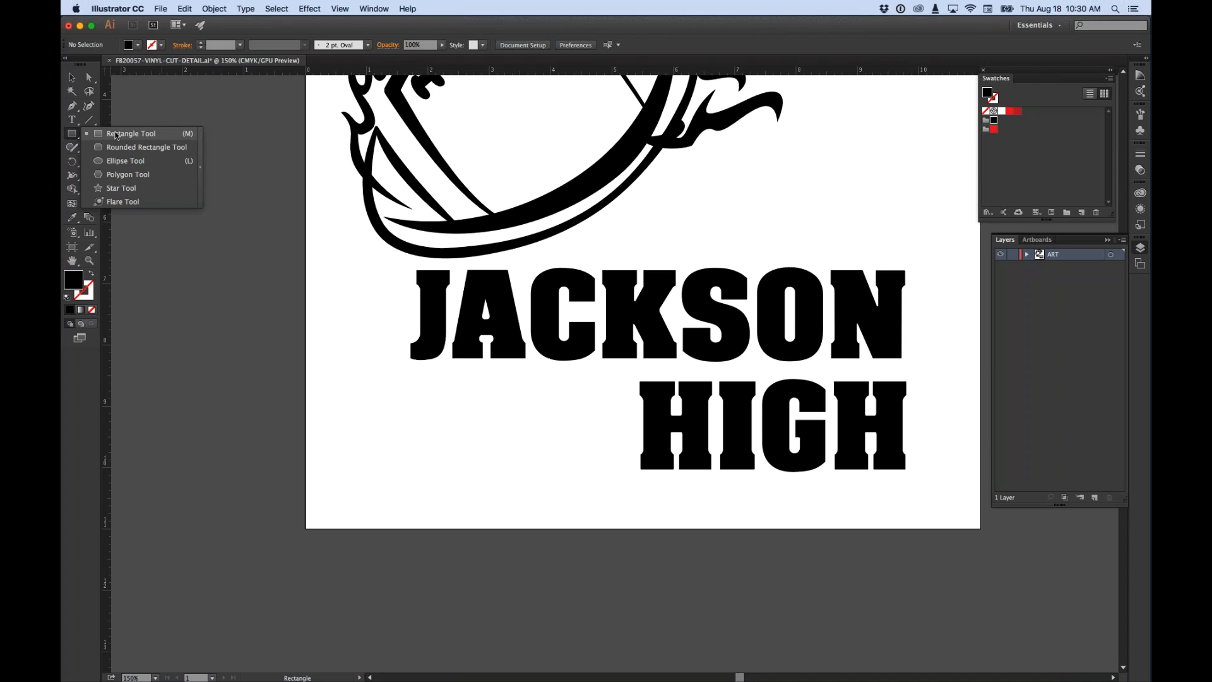
{"action": "left_click", "coordinate": [116, 162]}
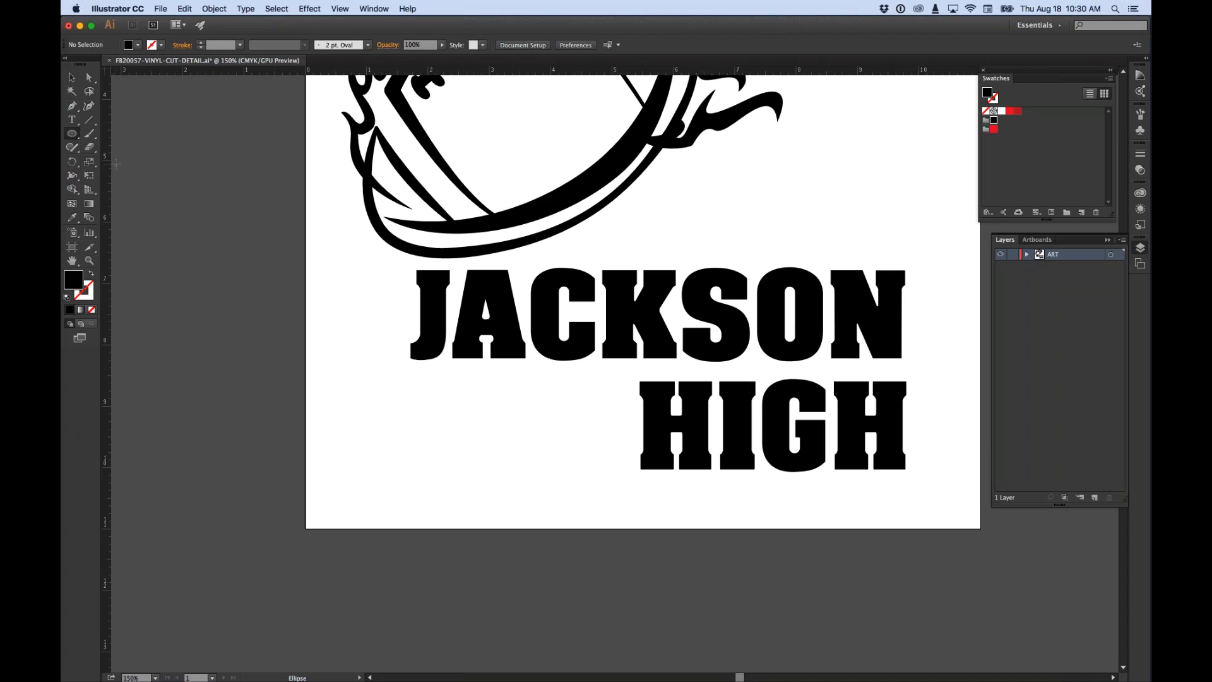
{"action": "left_click", "coordinate": [71, 136]}
{"action": "left_click", "coordinate": [73, 135]}
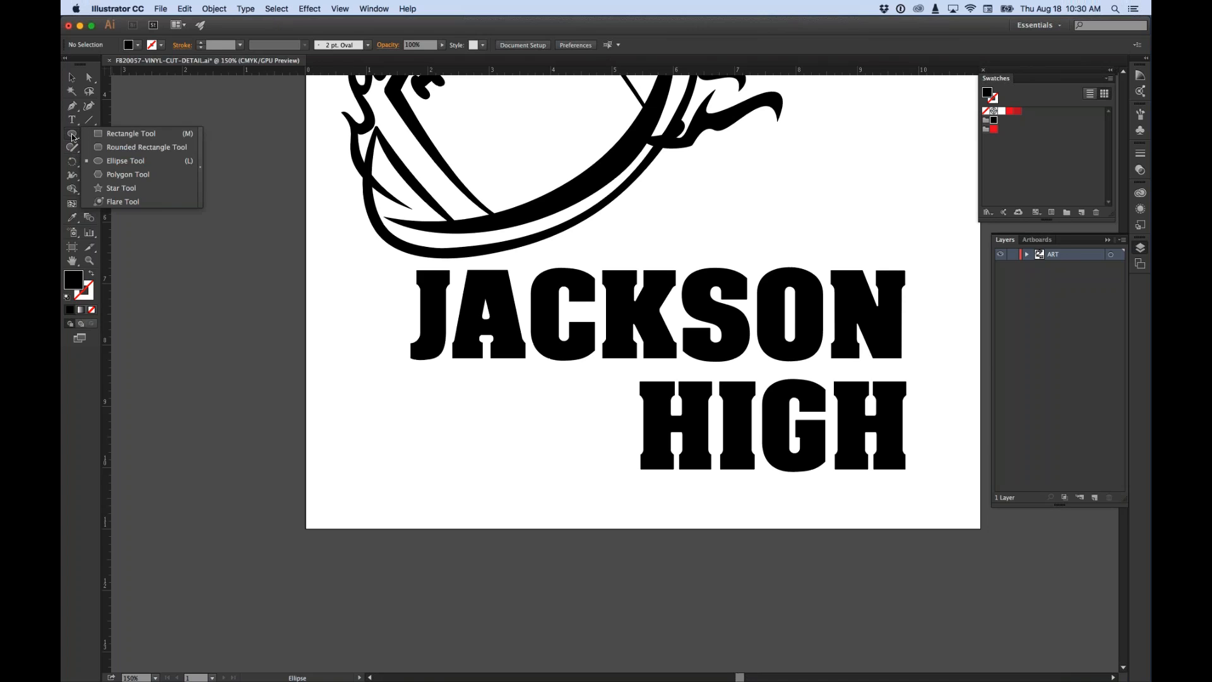
{"action": "left_click", "coordinate": [91, 134]}
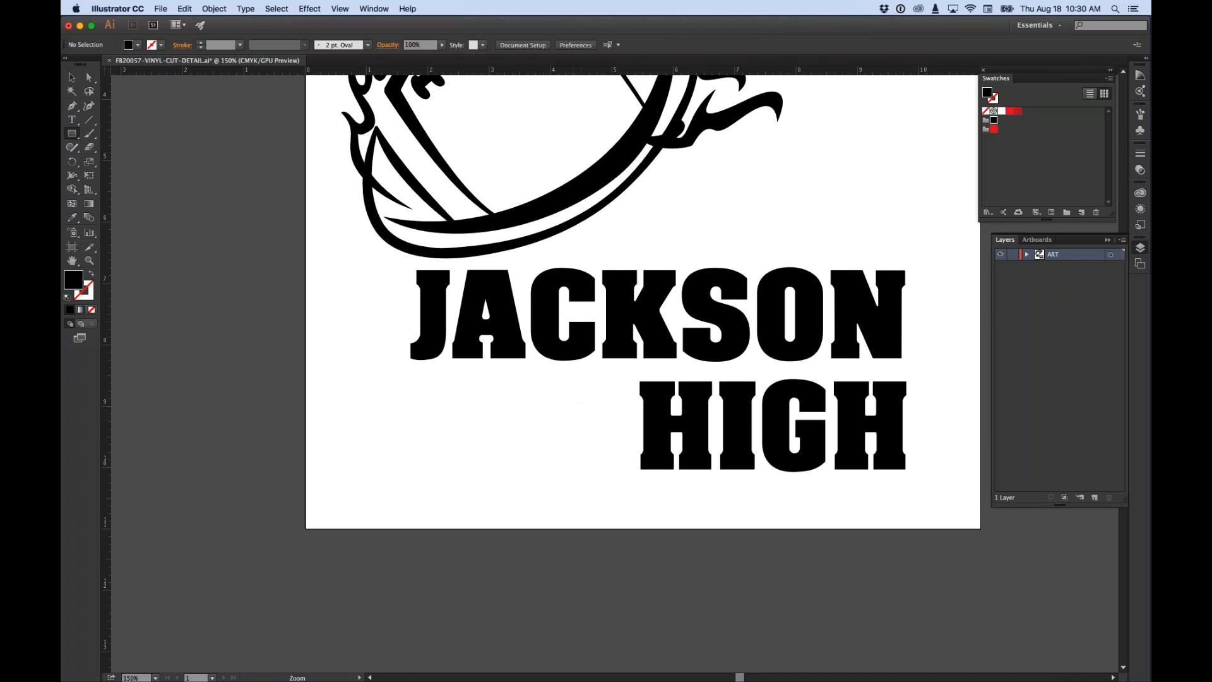
Step: Place a horizontal ruler guide along the top edge of the word HIGH
{"action": "left_click", "coordinate": [582, 415], "text": "super"}
{"action": "left_click_drag", "start_coordinate": [612, 349], "coordinate": [573, 289]}
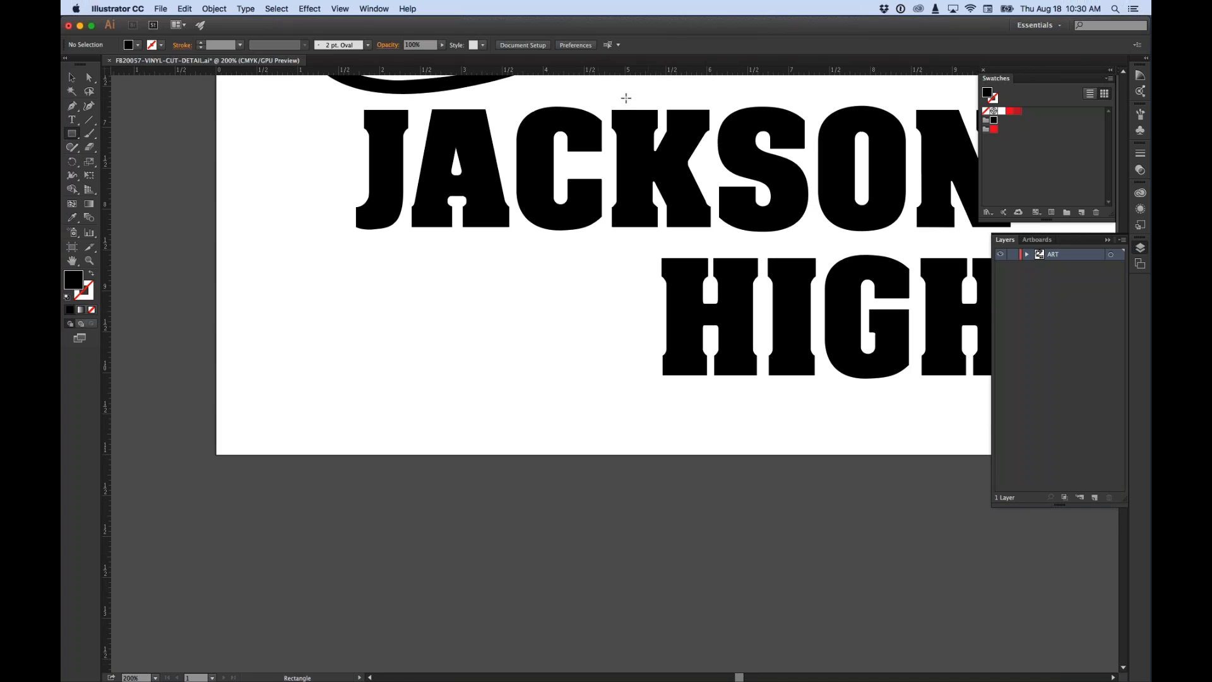
{"action": "left_click_drag", "start_coordinate": [616, 72], "coordinate": [616, 259]}
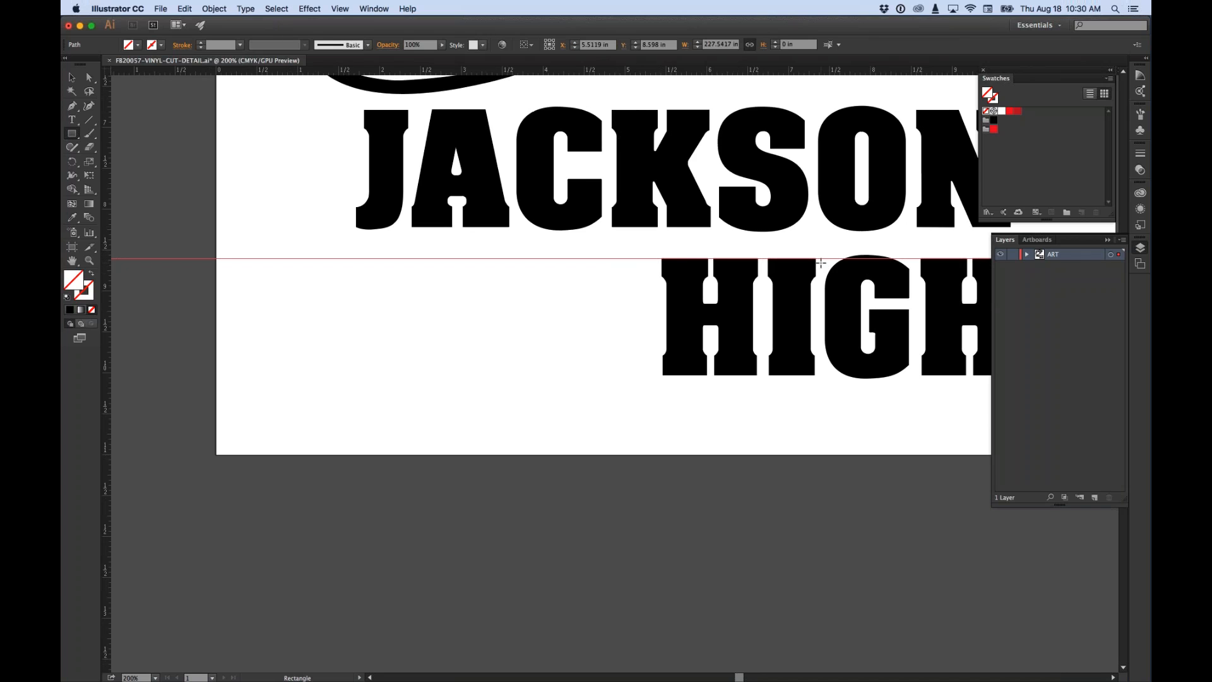
{"action": "key", "text": "v"}
Step: Hide the document rulers and show them again
{"action": "left_click", "coordinate": [339, 9]}
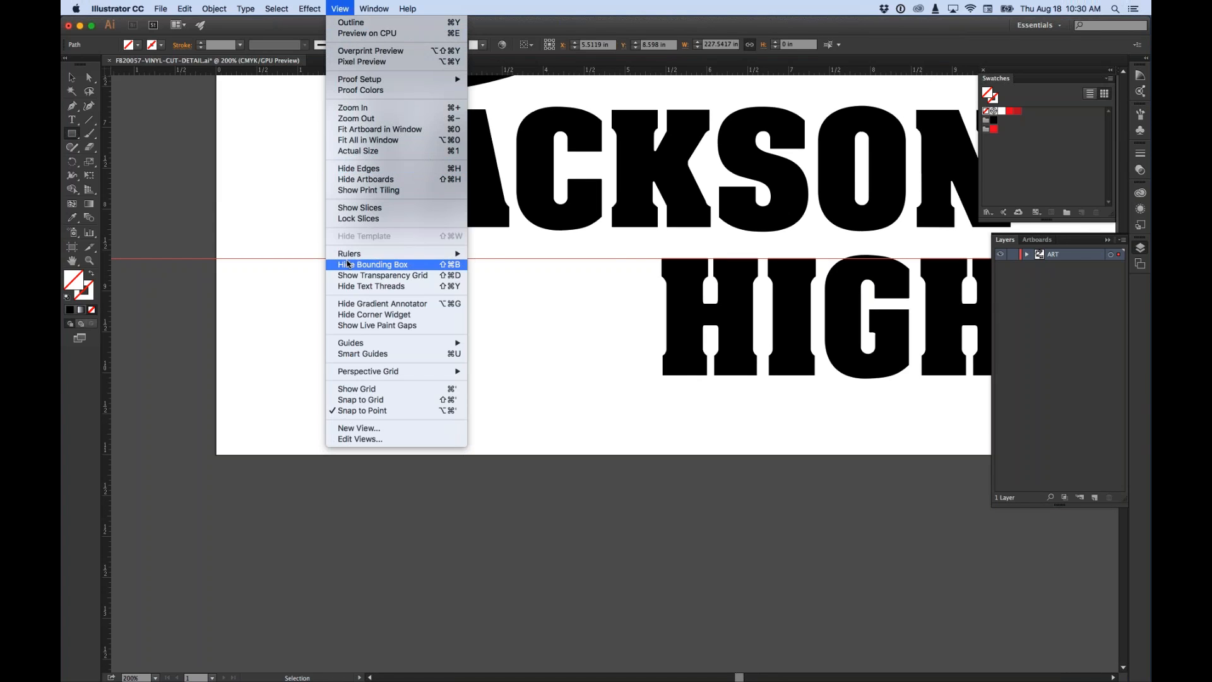
{"action": "mouse_move", "coordinate": [353, 253]}
{"action": "left_click", "coordinate": [546, 255]}
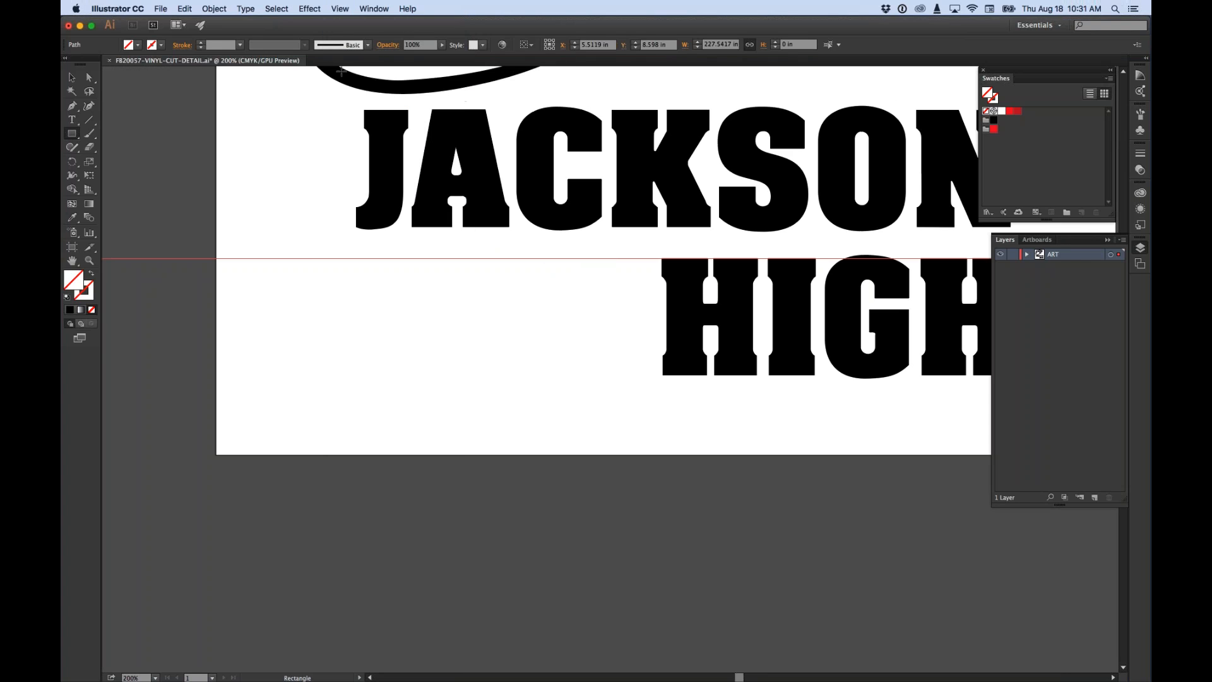
{"action": "left_click", "coordinate": [339, 9]}
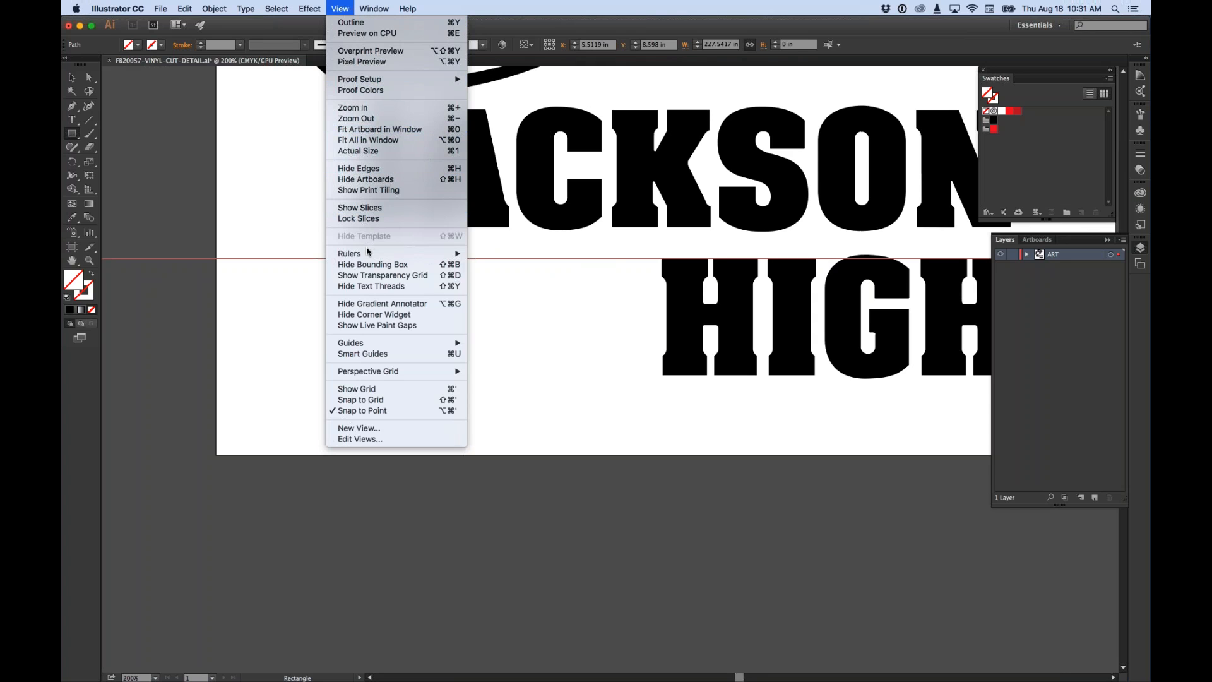
{"action": "mouse_move", "coordinate": [357, 255]}
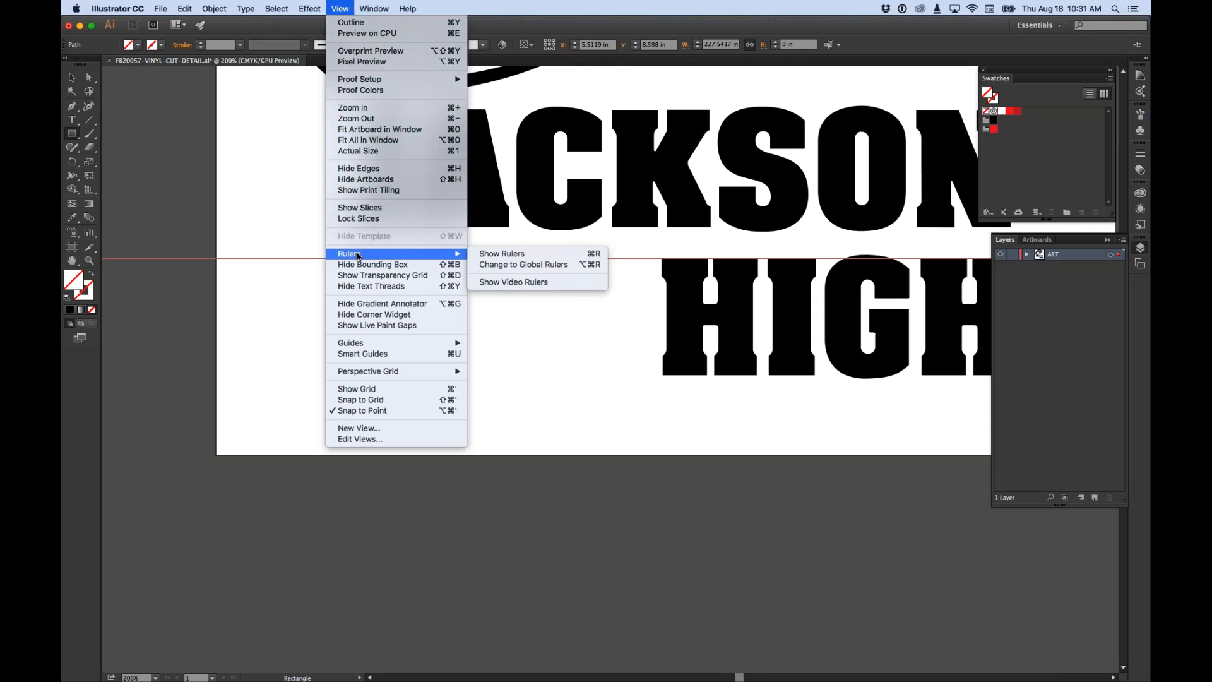
{"action": "left_click", "coordinate": [495, 255]}
Step: Place a second horizontal ruler guide along the bottom edge of the word HIGH and deselect it
{"action": "key", "text": "v"}
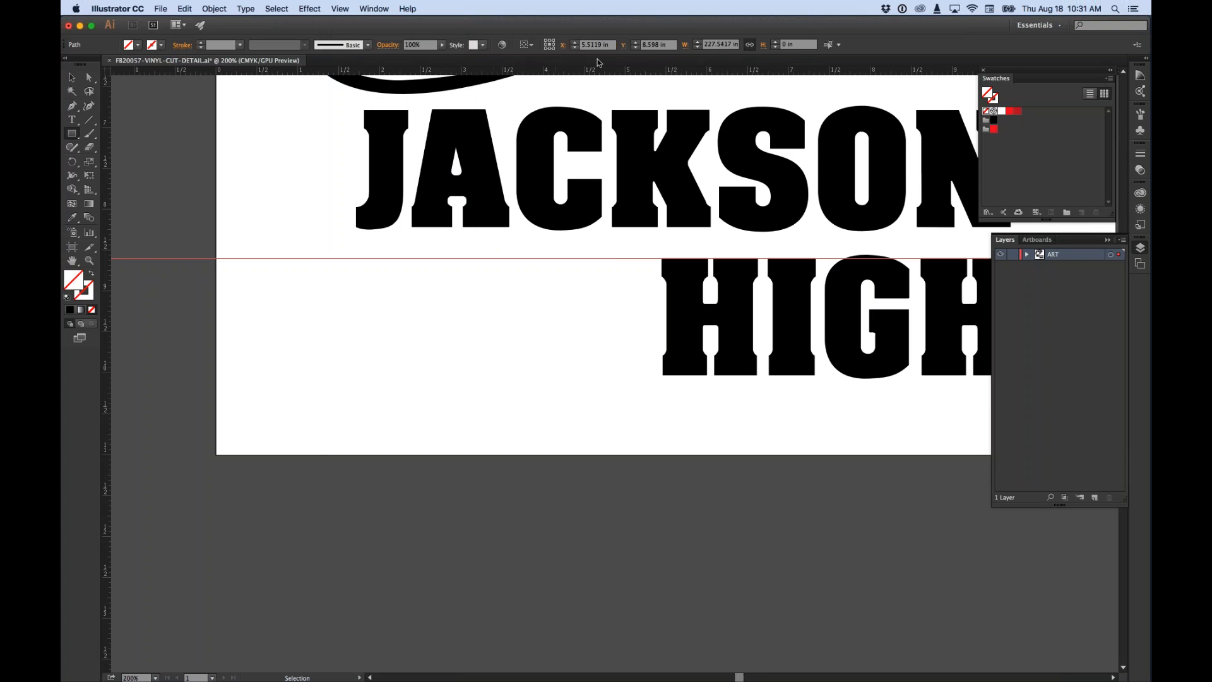
{"action": "left_click_drag", "start_coordinate": [568, 75], "coordinate": [552, 378]}
{"action": "key", "text": "m"}
{"action": "left_click", "coordinate": [72, 77]}
{"action": "left_click", "coordinate": [189, 110]}
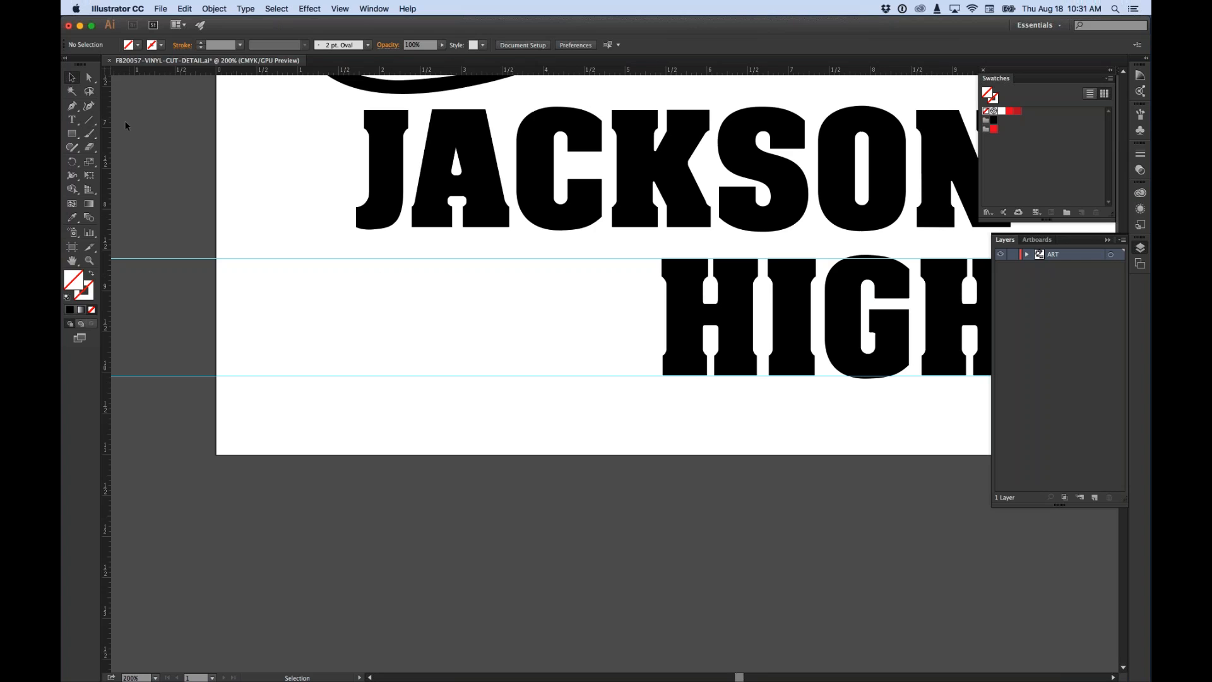
Step: Draw a black-filled bar about 3.56 in wide and 0.15 in high before HIGH, aligned under the upper guide and starting below the J
{"action": "left_click", "coordinate": [70, 136]}
{"action": "left_click_drag", "start_coordinate": [646, 258], "coordinate": [355, 270]}
{"action": "left_click", "coordinate": [72, 77]}
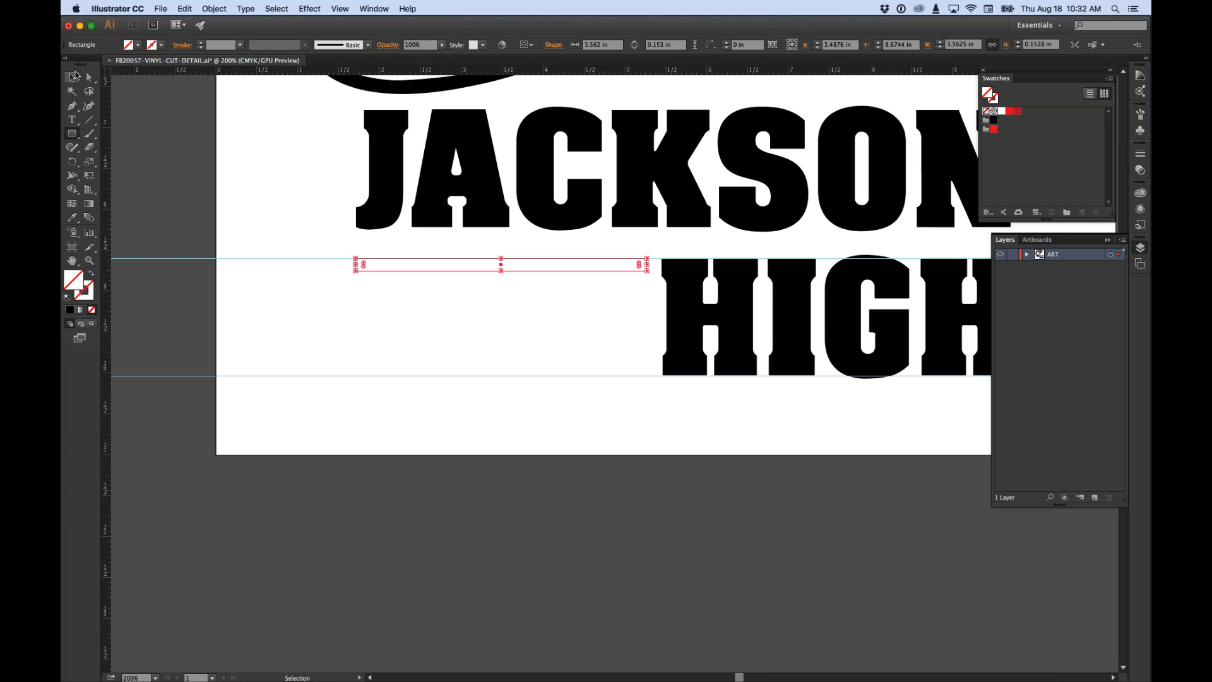
{"action": "left_click", "coordinate": [138, 44]}
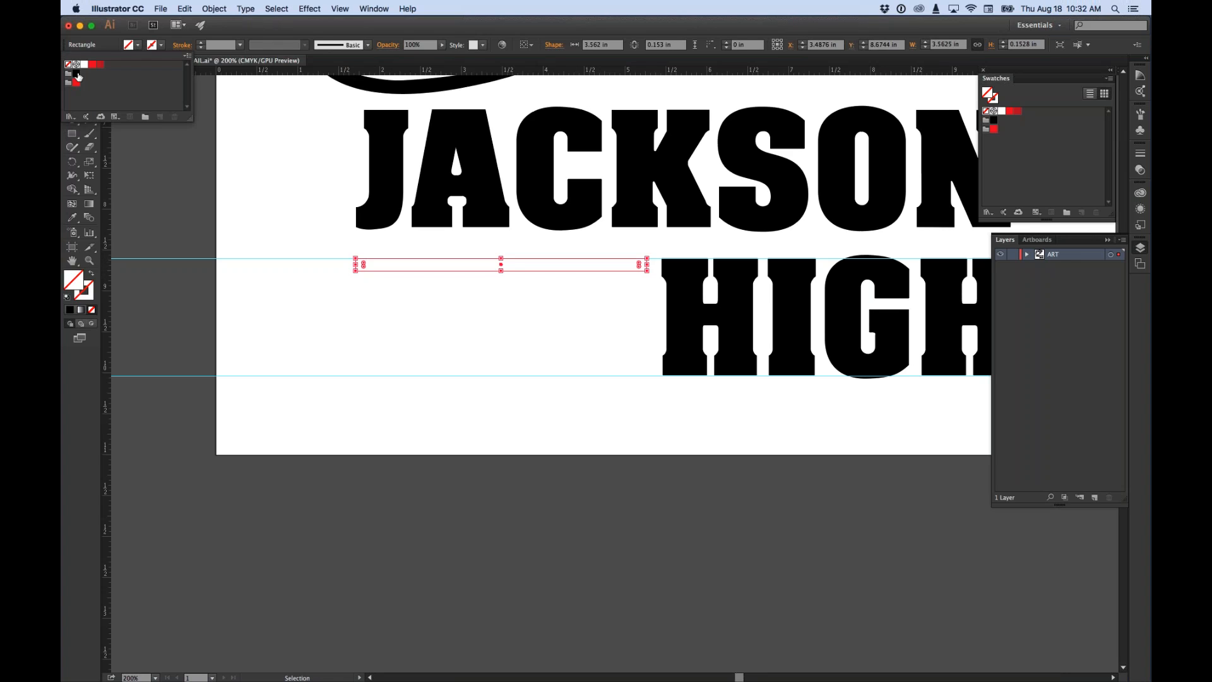
{"action": "left_click", "coordinate": [77, 74]}
{"action": "left_click", "coordinate": [228, 128]}
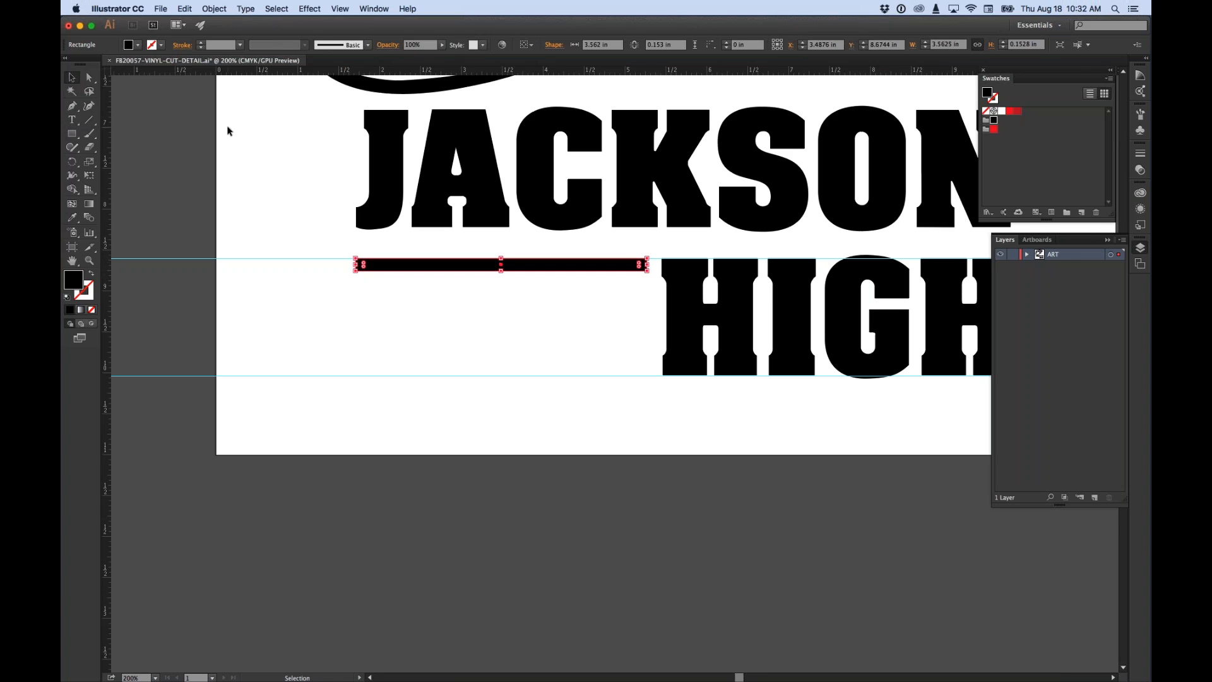
{"action": "left_click", "coordinate": [396, 327]}
Step: Duplicate the black bar straight down so the copy rests on the lower guide at the base of HIGH
{"action": "left_click", "coordinate": [459, 265]}
{"action": "left_click_drag", "start_coordinate": [452, 265], "coordinate": [440, 369]}
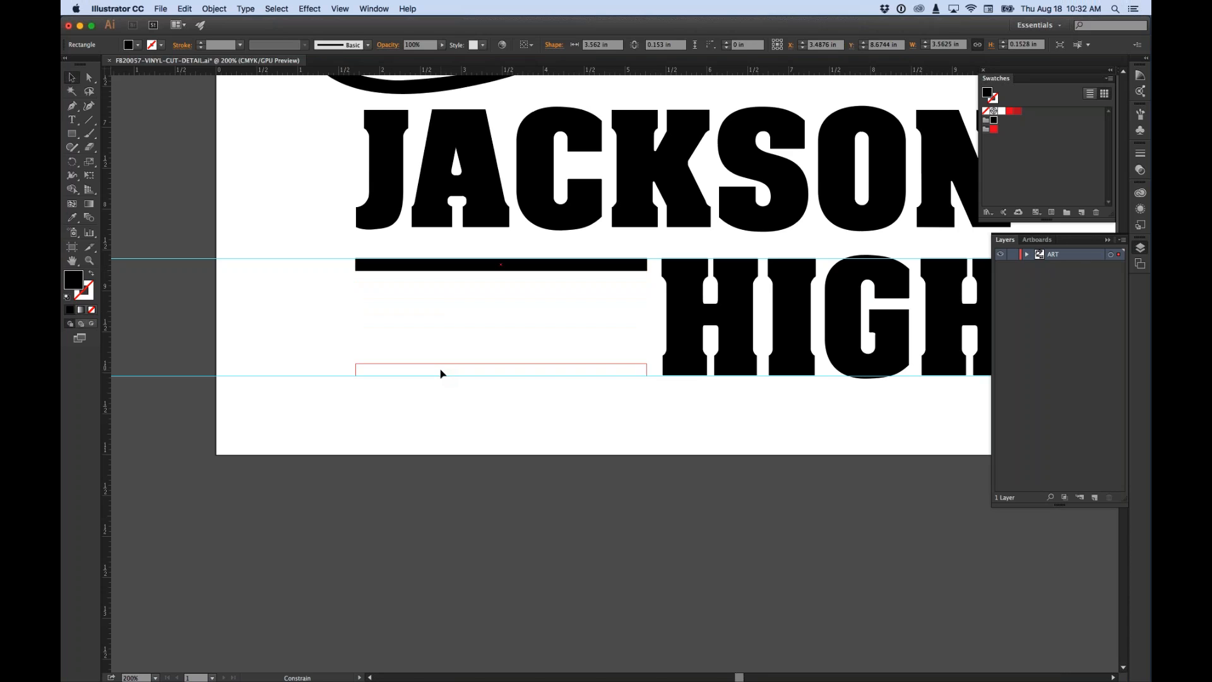
{"action": "key", "text": "alt"}
{"action": "left_click_drag", "start_coordinate": [441, 373], "coordinate": [441, 371]}
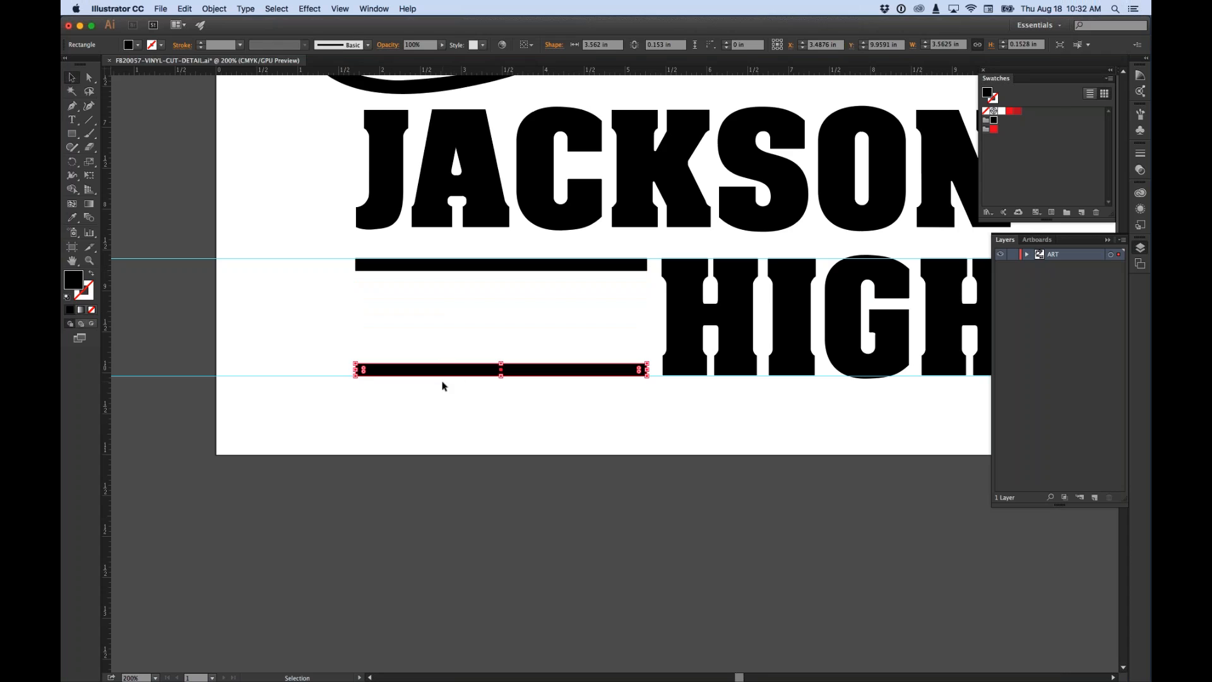
{"action": "left_click", "coordinate": [507, 411]}
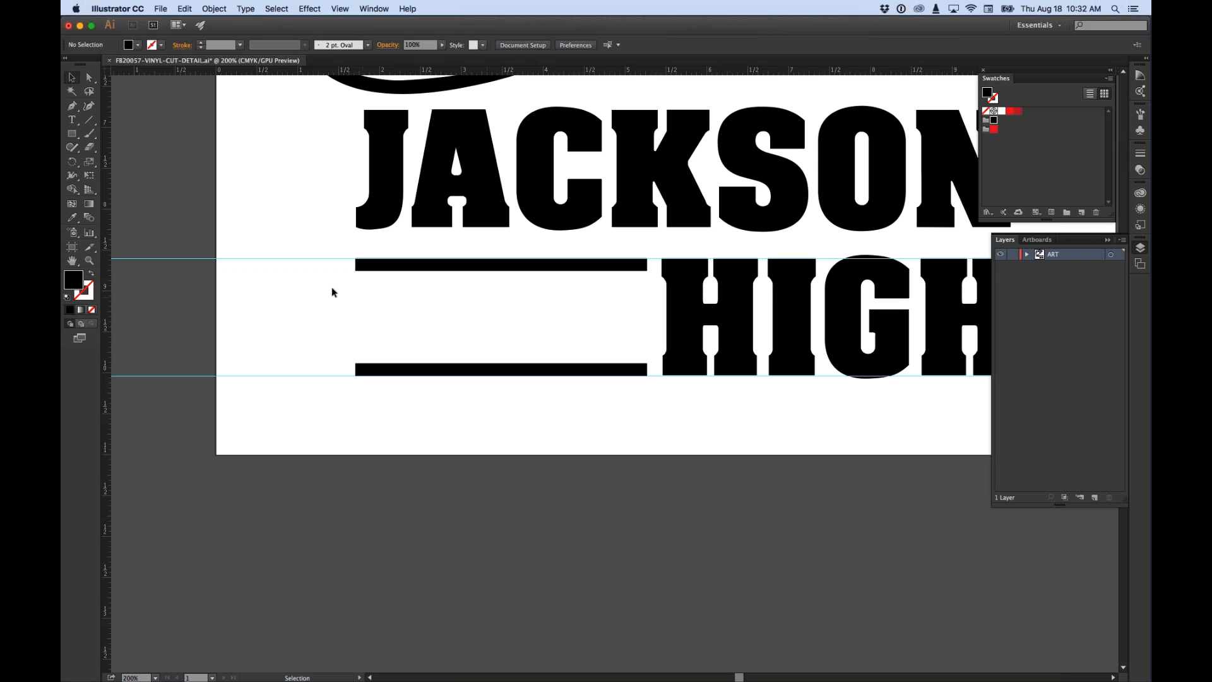
Step: Delete both horizontal guides aligned to the word HIGH
{"action": "left_click", "coordinate": [238, 259]}
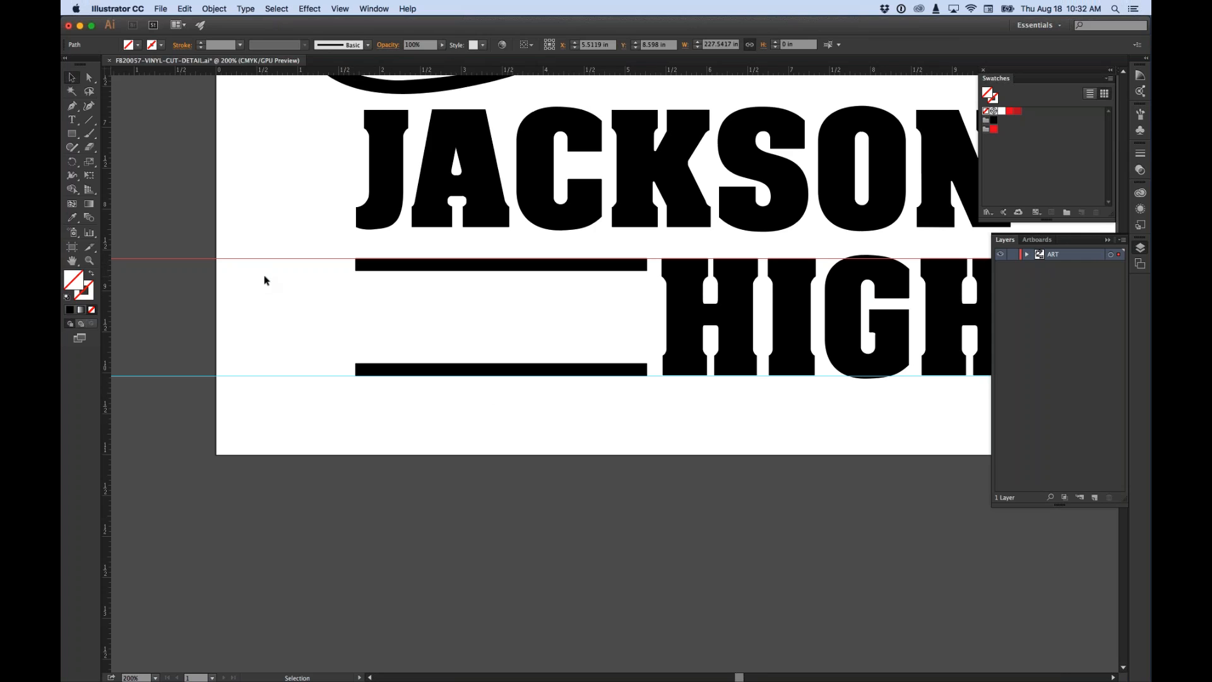
{"action": "key", "text": "Delete"}
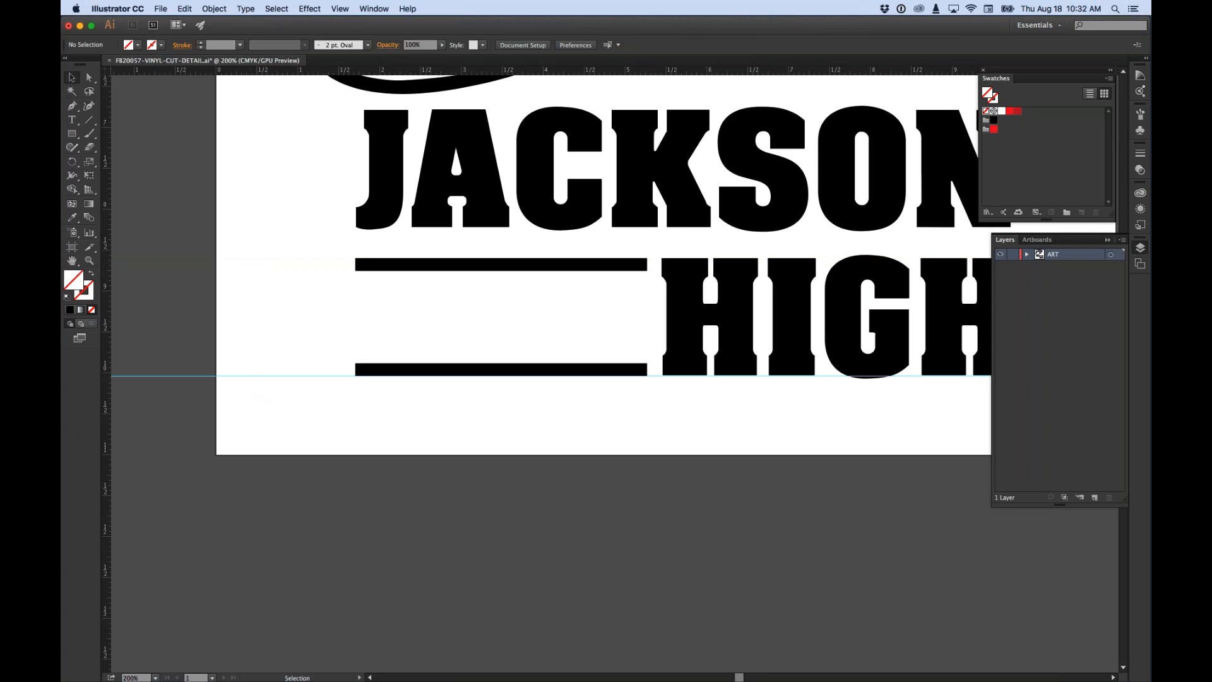
{"action": "left_click", "coordinate": [250, 376]}
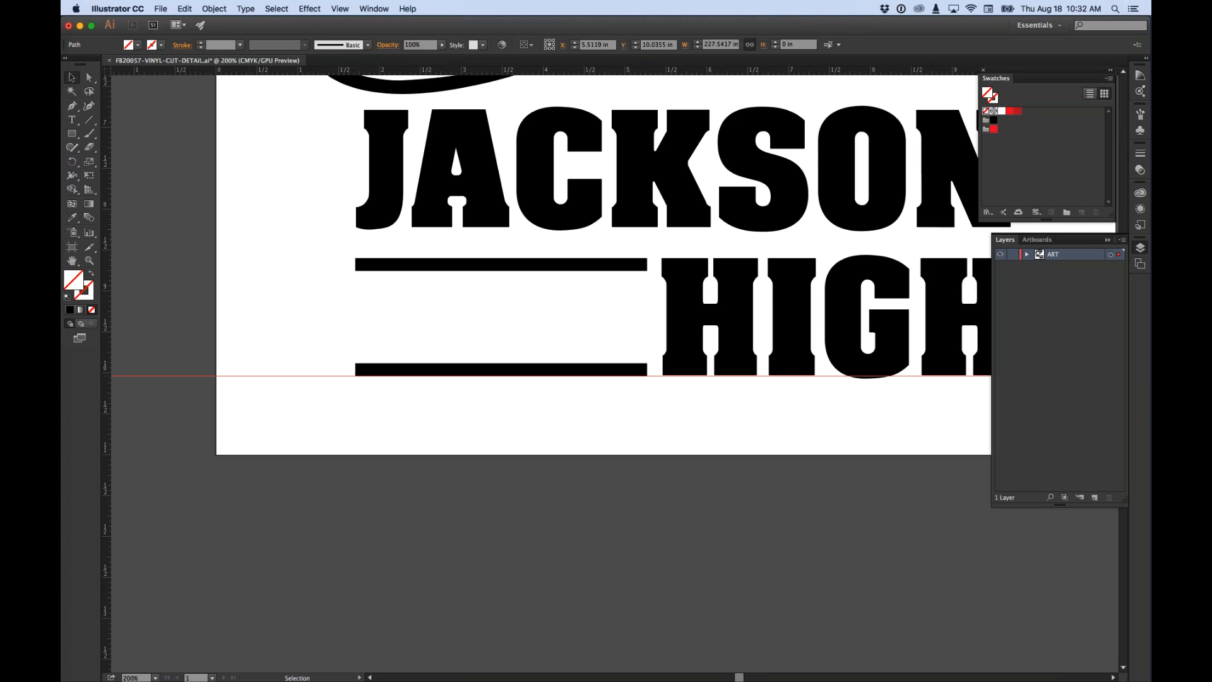
{"action": "key", "text": "Delete"}
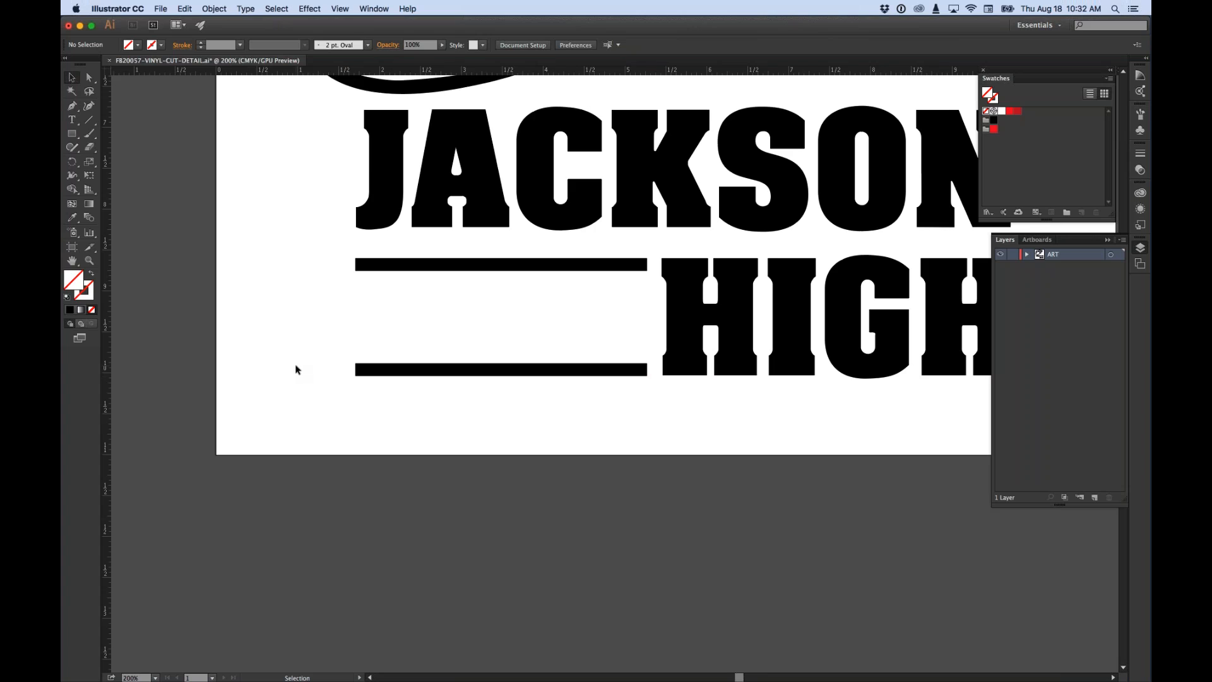
Step: Add the text TIGERS in AcmeFont Regular at 12 pt between the two black bars
{"action": "left_click", "coordinate": [71, 120]}
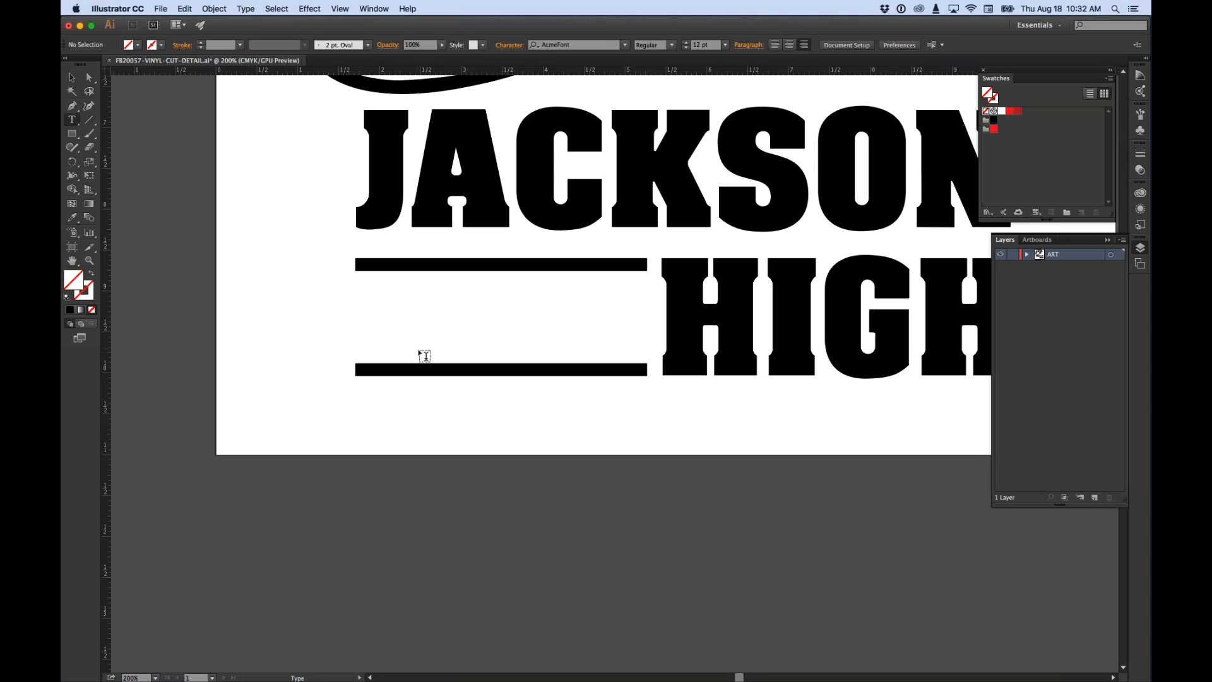
{"action": "left_click", "coordinate": [561, 328]}
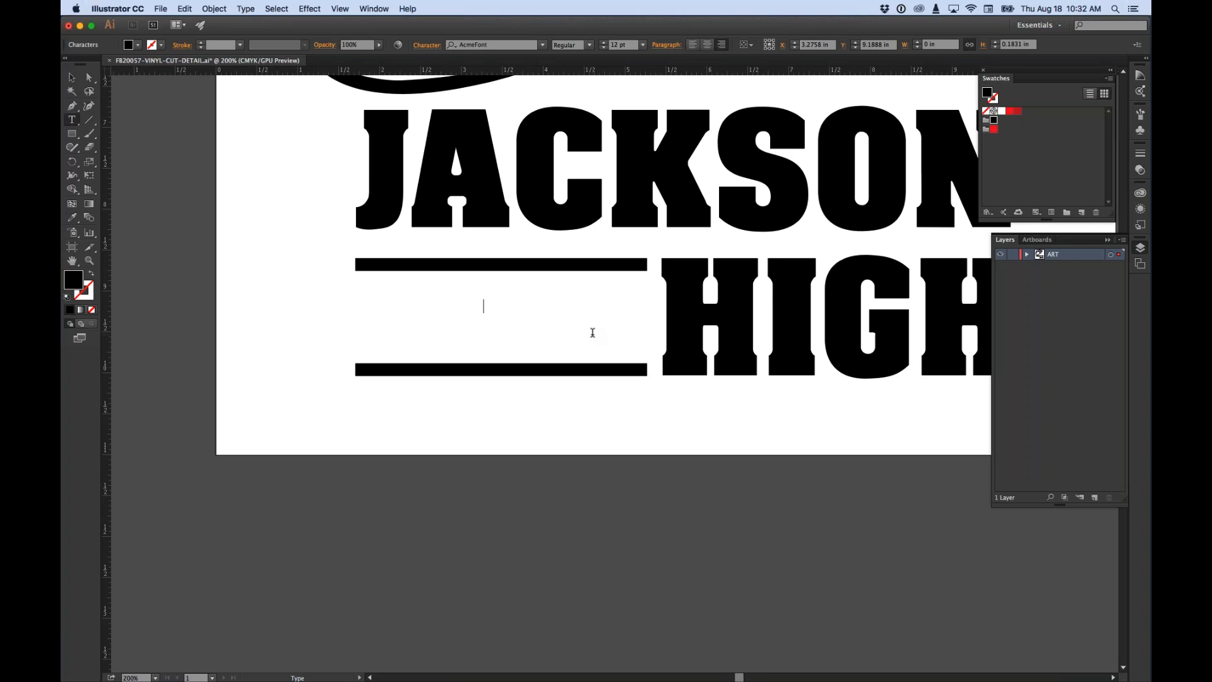
{"action": "type", "text": "TIGERS"}
{"action": "key", "text": "Escape"}
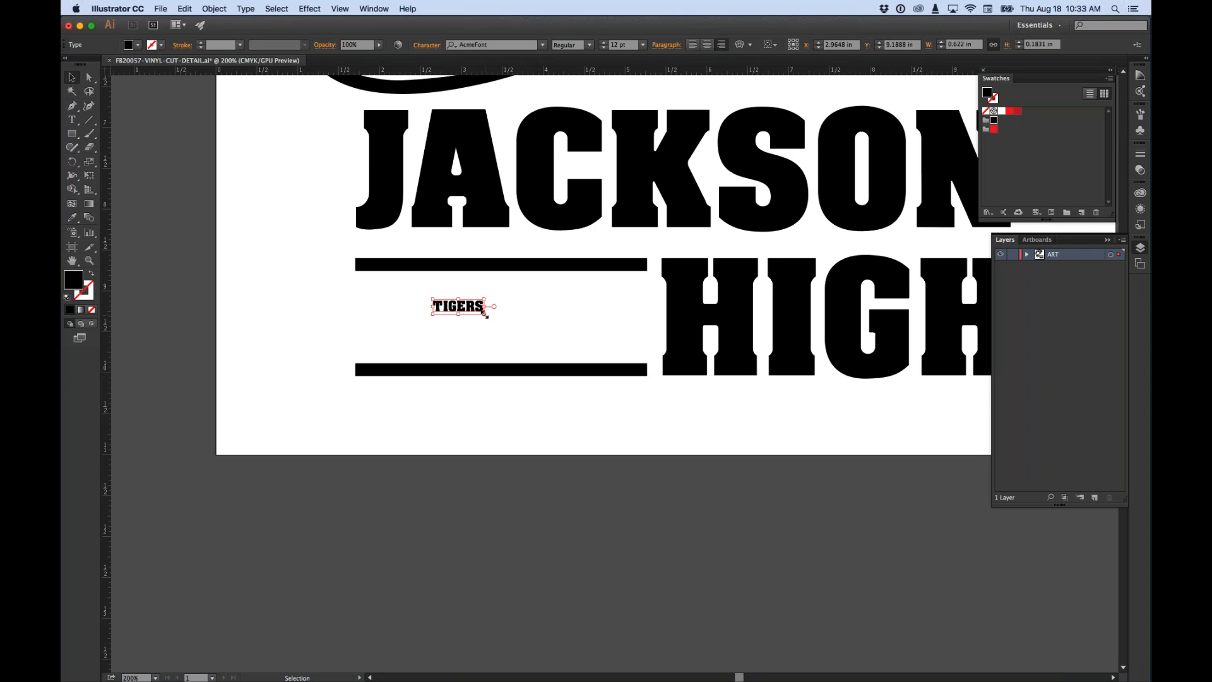
Step: Enlarge TIGERS proportionally to about 3.1 in wide and centre it in the space between the two bars
{"action": "left_click_drag", "start_coordinate": [470, 308], "coordinate": [512, 319]}
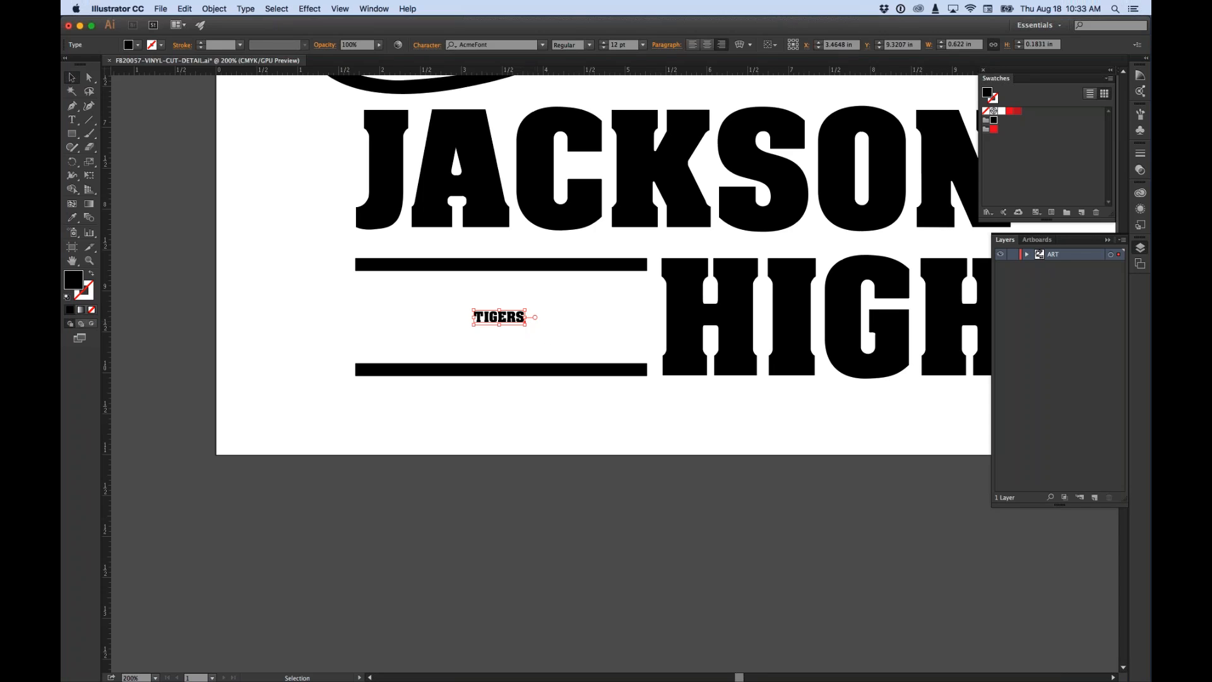
{"action": "mouse_move", "coordinate": [525, 325]}
{"action": "left_mouse_down"}
{"action": "mouse_move", "coordinate": [538, 346]}
{"action": "mouse_move", "coordinate": [653, 359]}
{"action": "mouse_move", "coordinate": [534, 331]}
{"action": "left_mouse_up"}
{"action": "left_click_drag", "start_coordinate": [525, 325], "coordinate": [523, 324]}
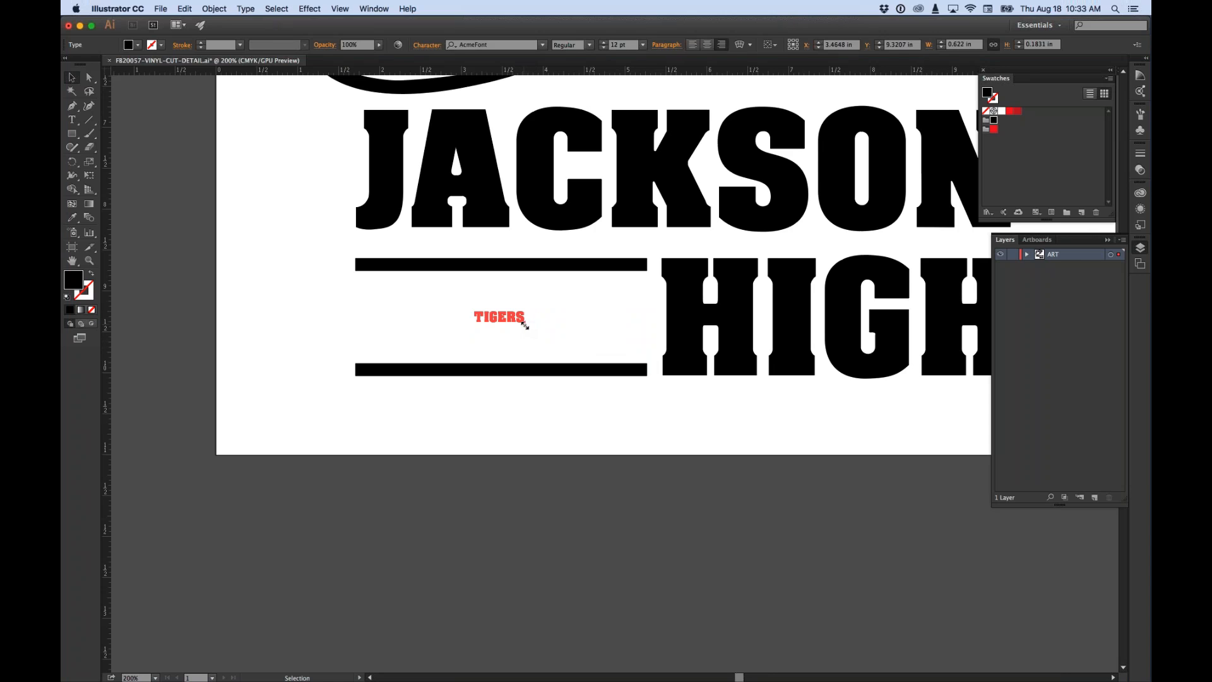
{"action": "left_click_drag", "start_coordinate": [524, 324], "coordinate": [625, 364]}
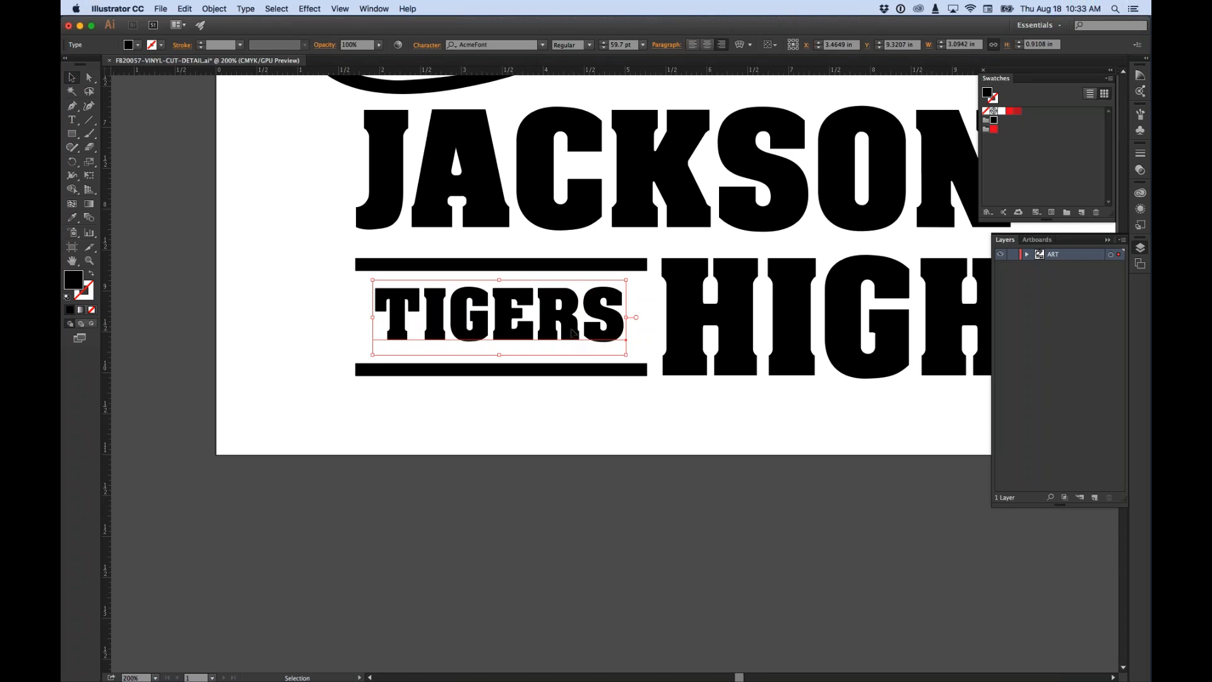
{"action": "left_click_drag", "start_coordinate": [573, 334], "coordinate": [573, 337]}
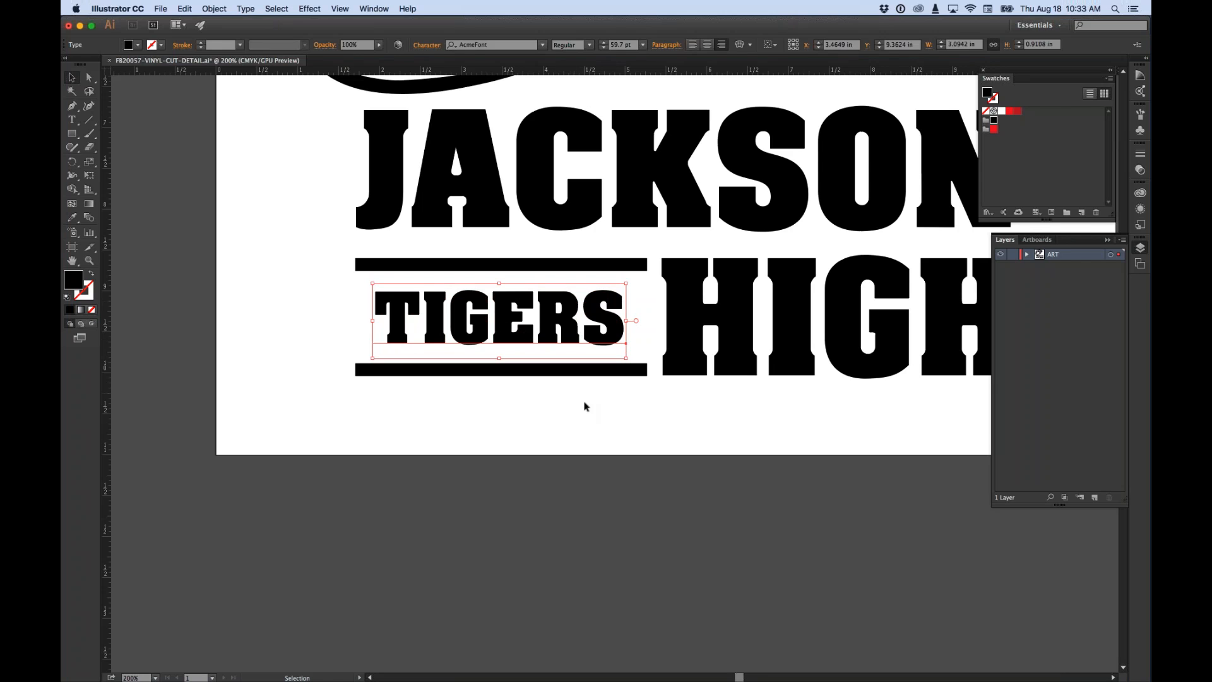
{"action": "left_click", "coordinate": [580, 415]}
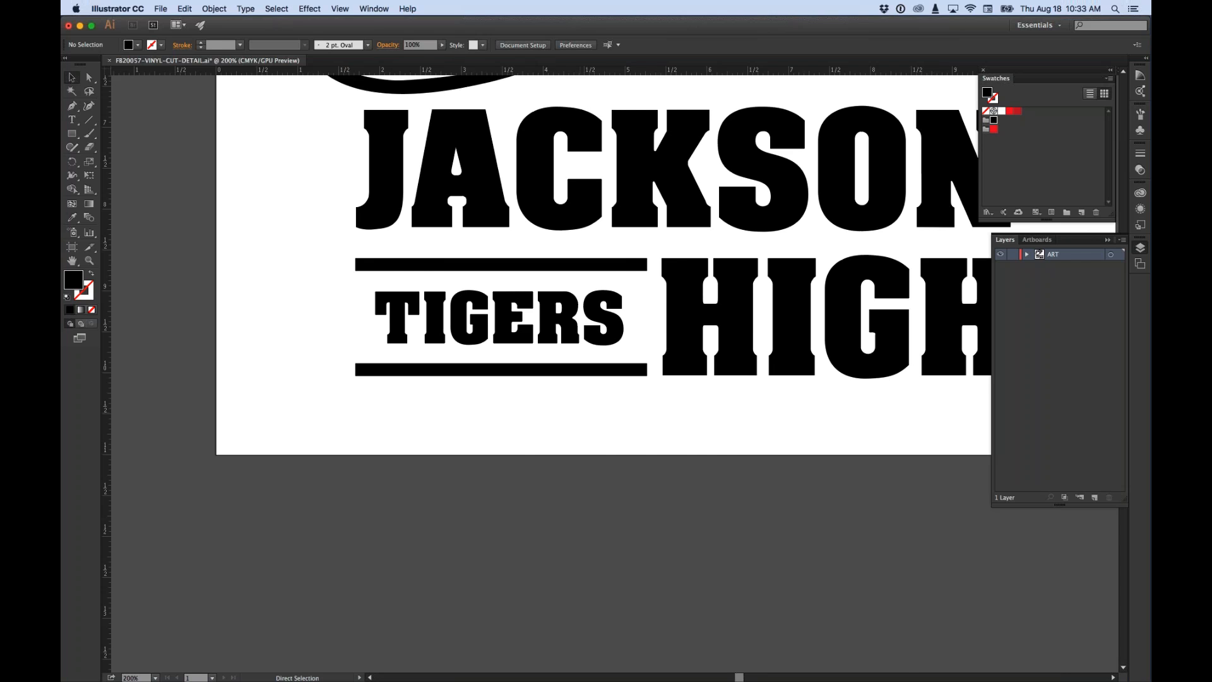
{"action": "key", "text": "super+0"}
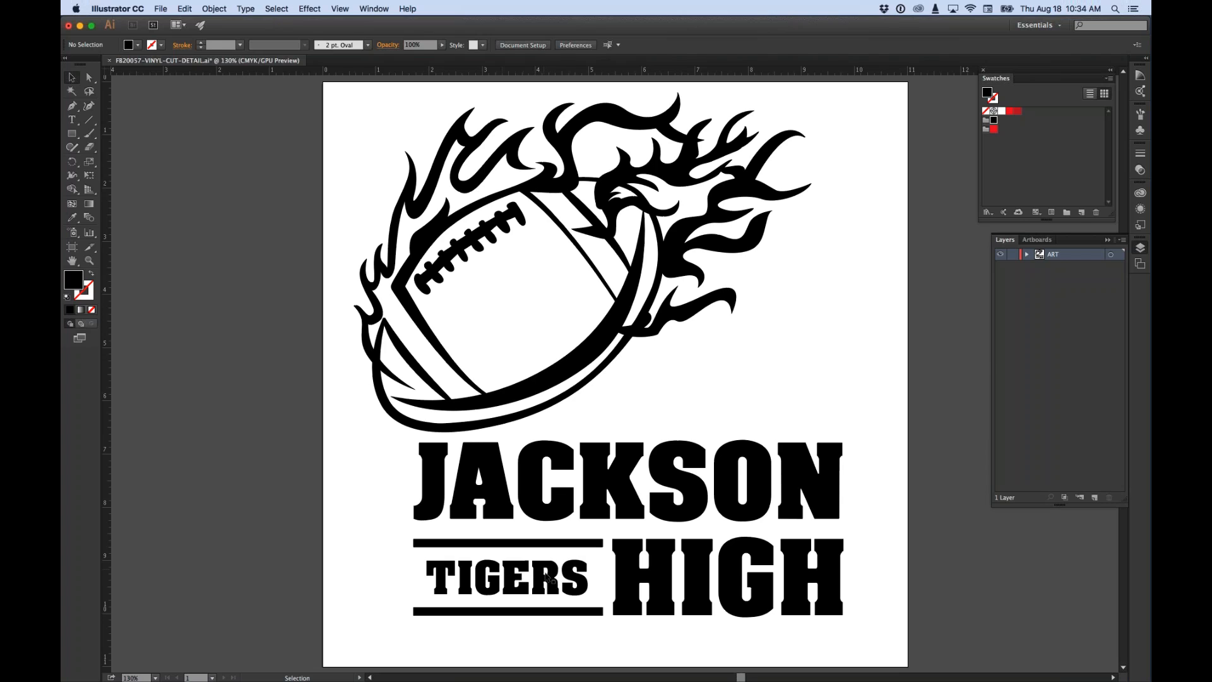
{"action": "key", "text": "z"}
{"action": "left_click", "coordinate": [516, 575]}
{"action": "left_click_drag", "start_coordinate": [617, 373], "coordinate": [523, 420]}
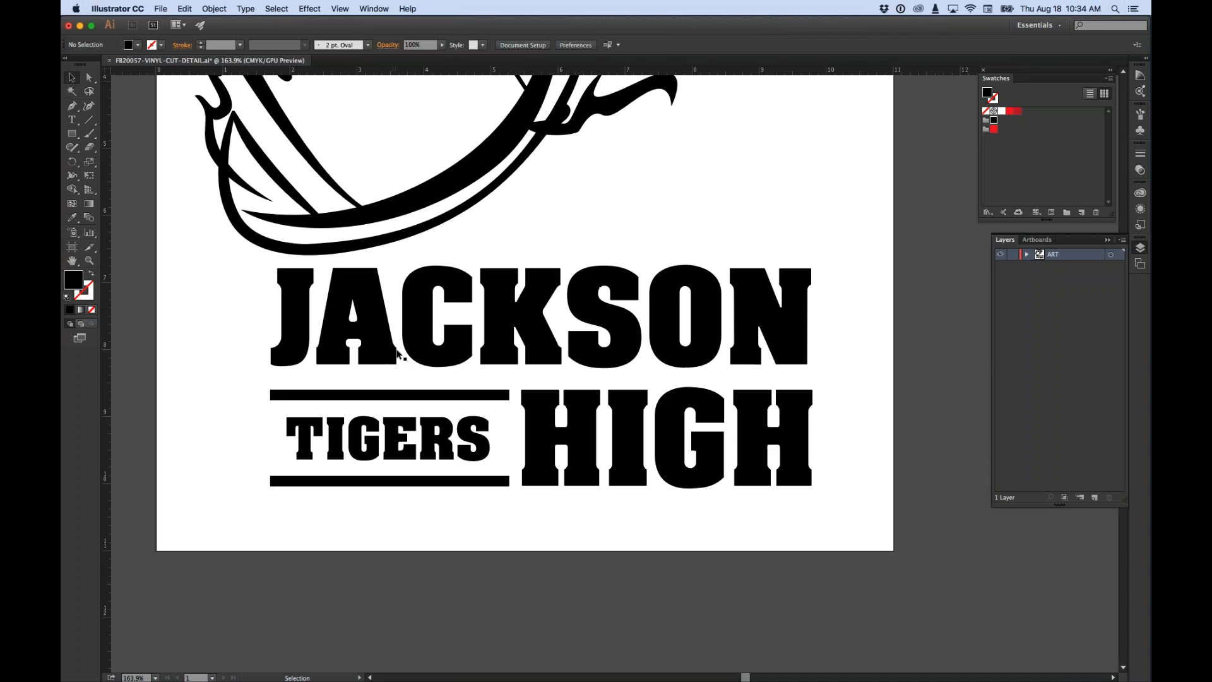
Step: Change the font of the TIGERS text to Franklin Gothic Std No. 2 Roman
{"action": "left_click", "coordinate": [440, 452]}
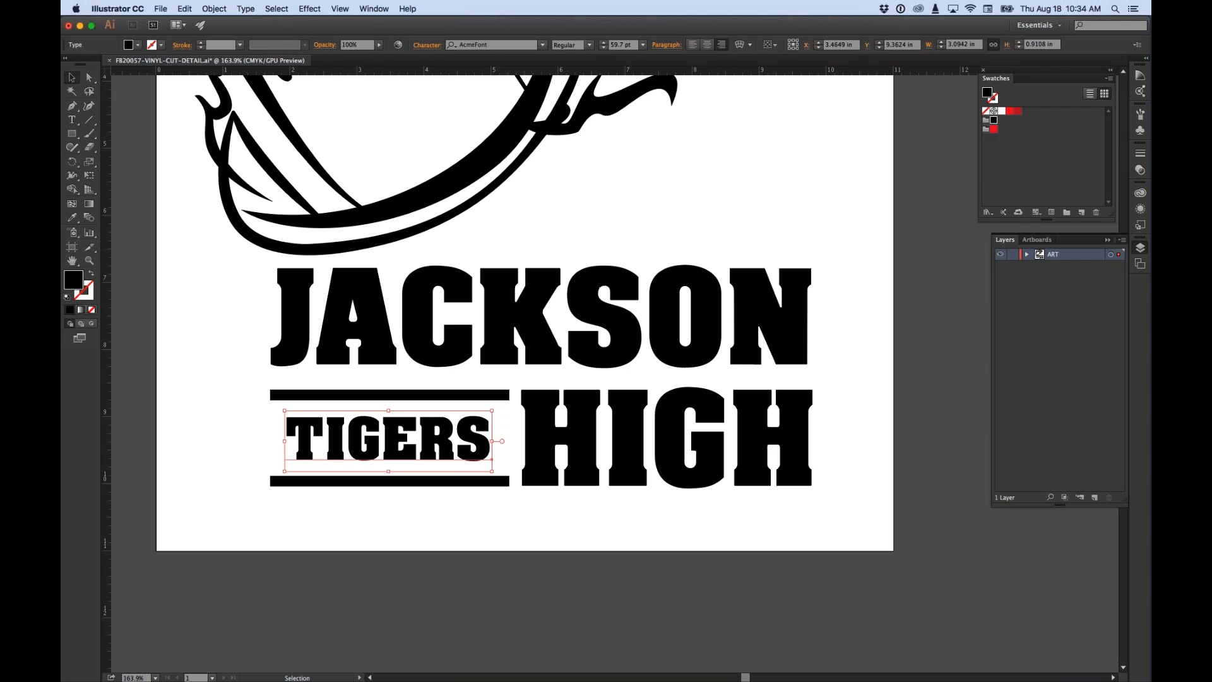
{"action": "left_click", "coordinate": [542, 45]}
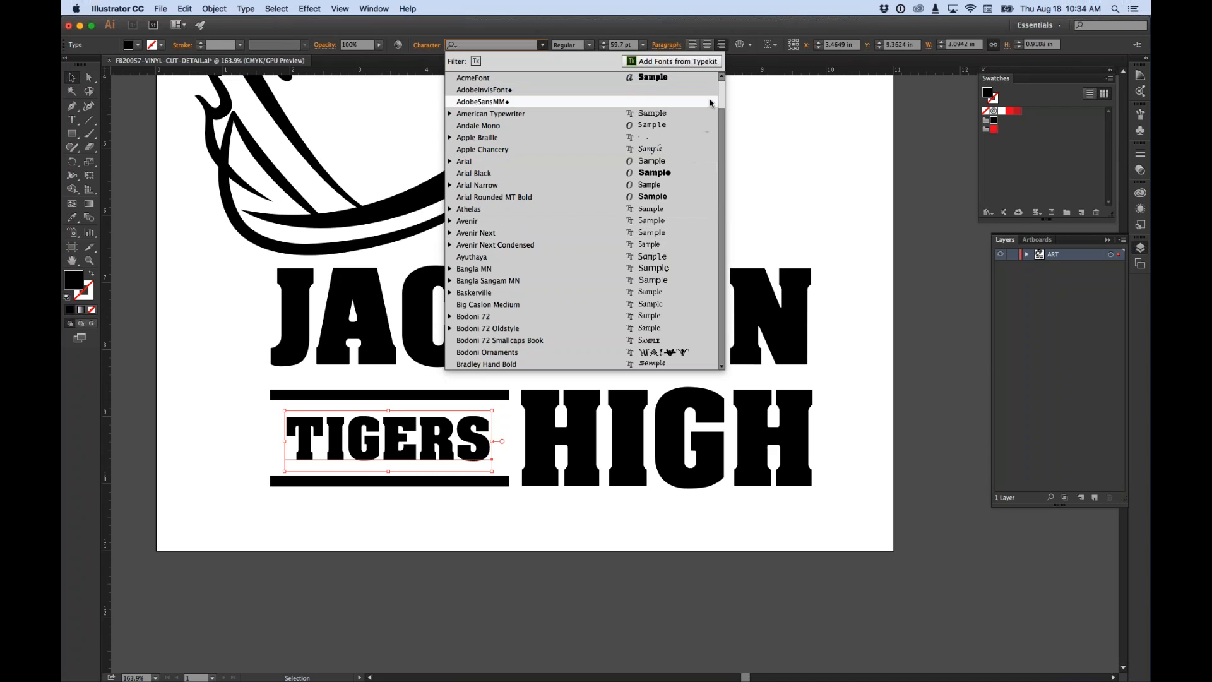
{"action": "left_click_drag", "start_coordinate": [720, 89], "coordinate": [720, 127]}
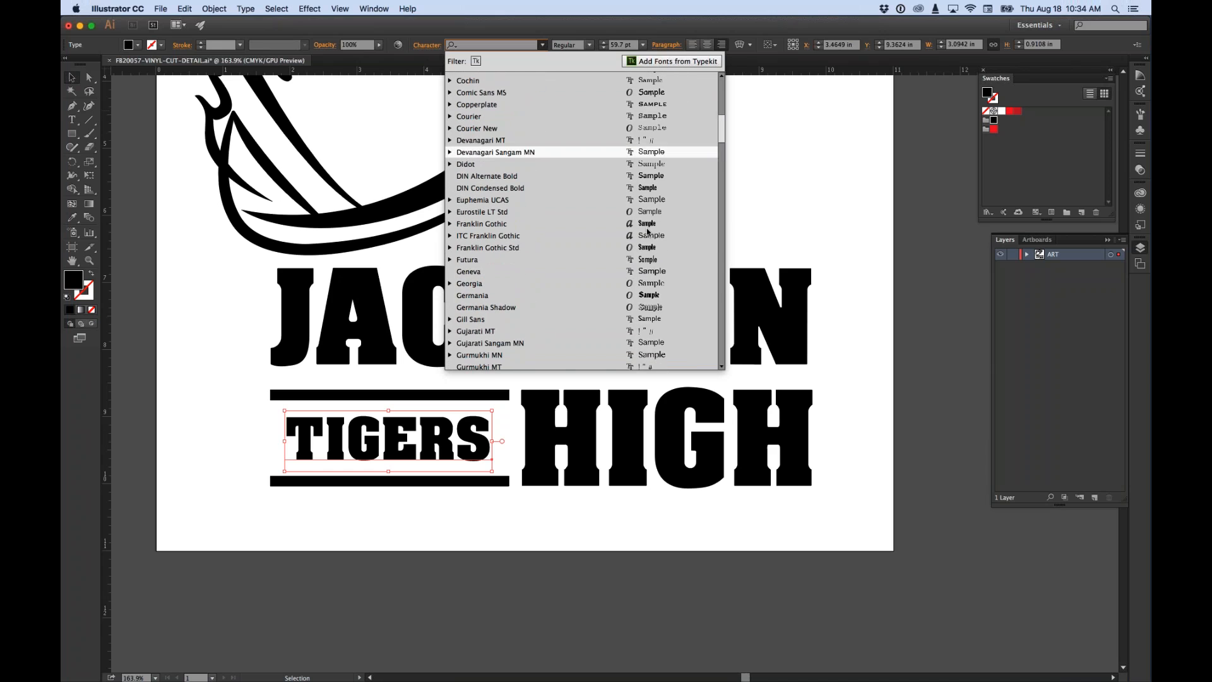
{"action": "left_click", "coordinate": [451, 248]}
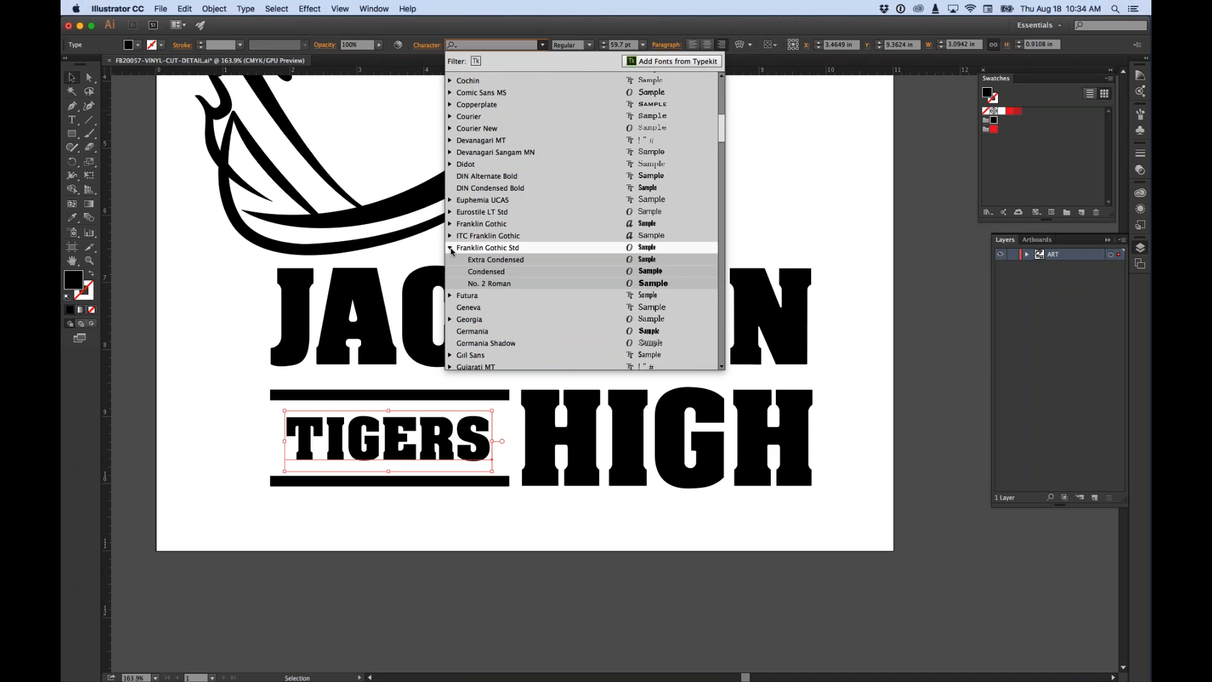
{"action": "left_click", "coordinate": [504, 285]}
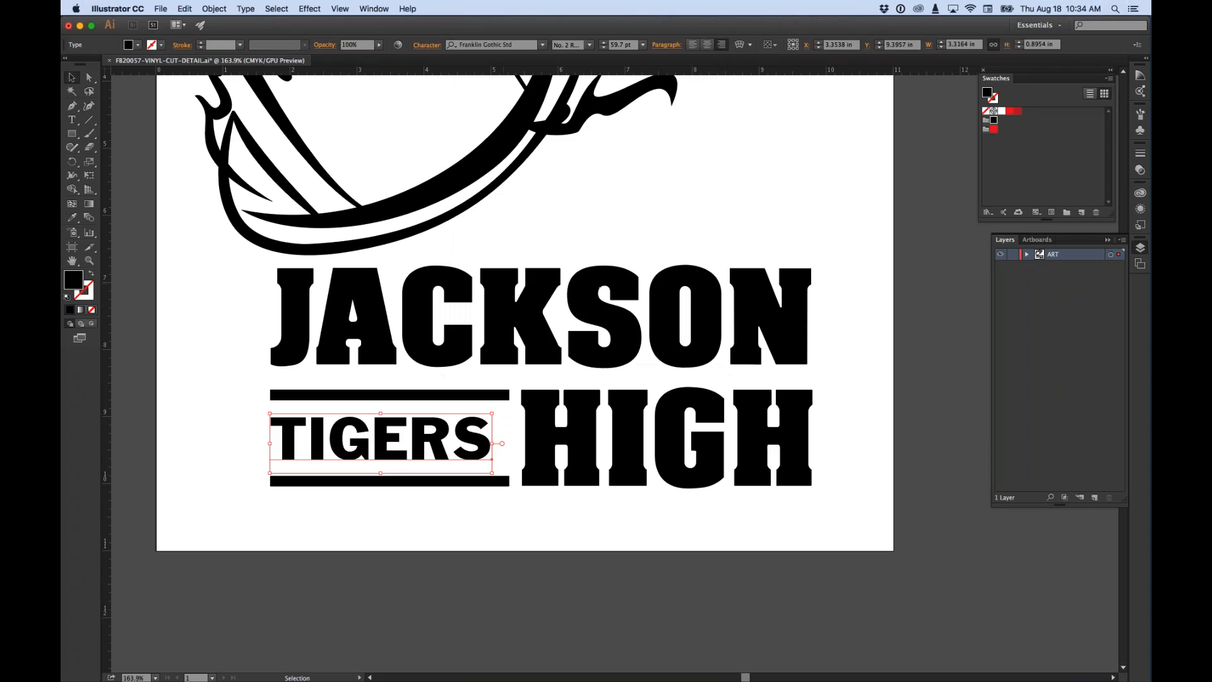
{"action": "left_click", "coordinate": [158, 303]}
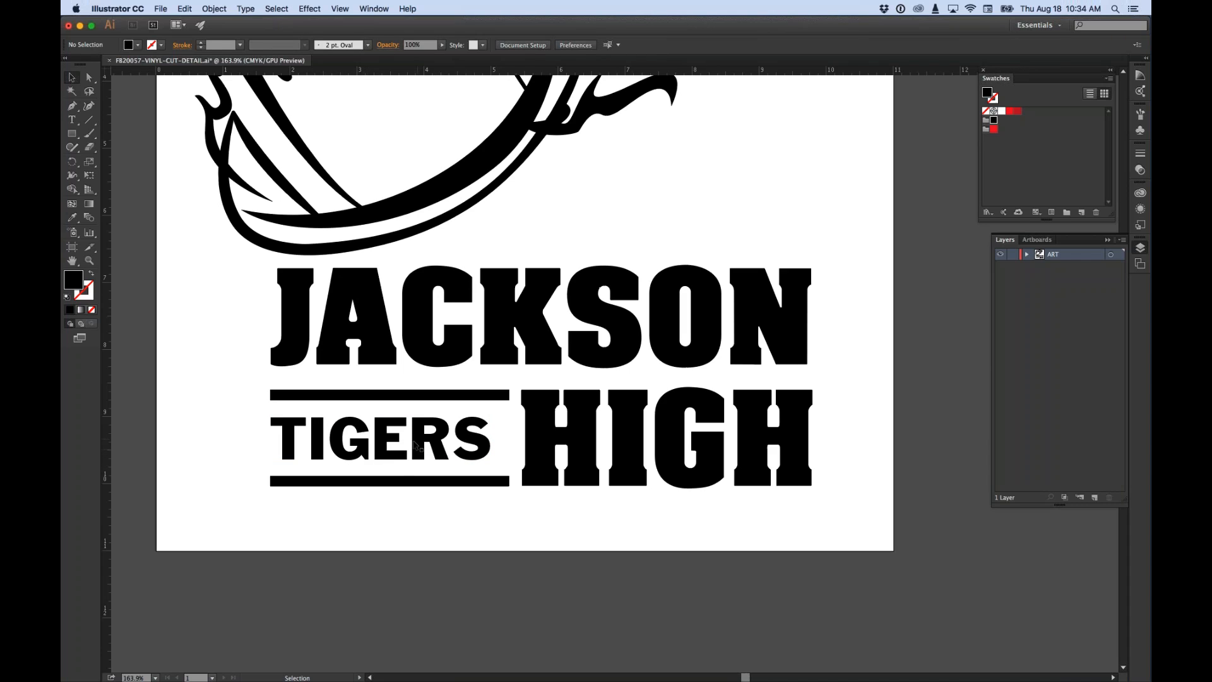
Step: Recentre the TIGERS text horizontally and vertically between the two black bars
{"action": "left_click_drag", "start_coordinate": [420, 442], "coordinate": [430, 444]}
{"action": "left_click", "coordinate": [445, 515]}
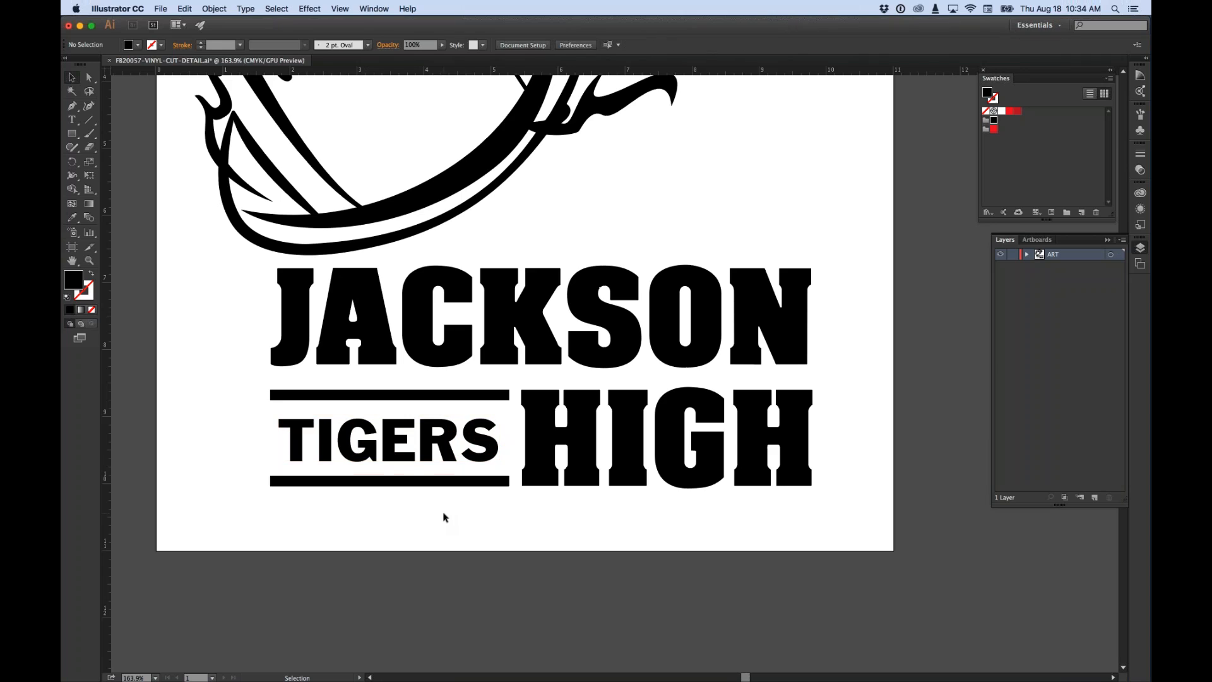
{"action": "left_click", "coordinate": [422, 459]}
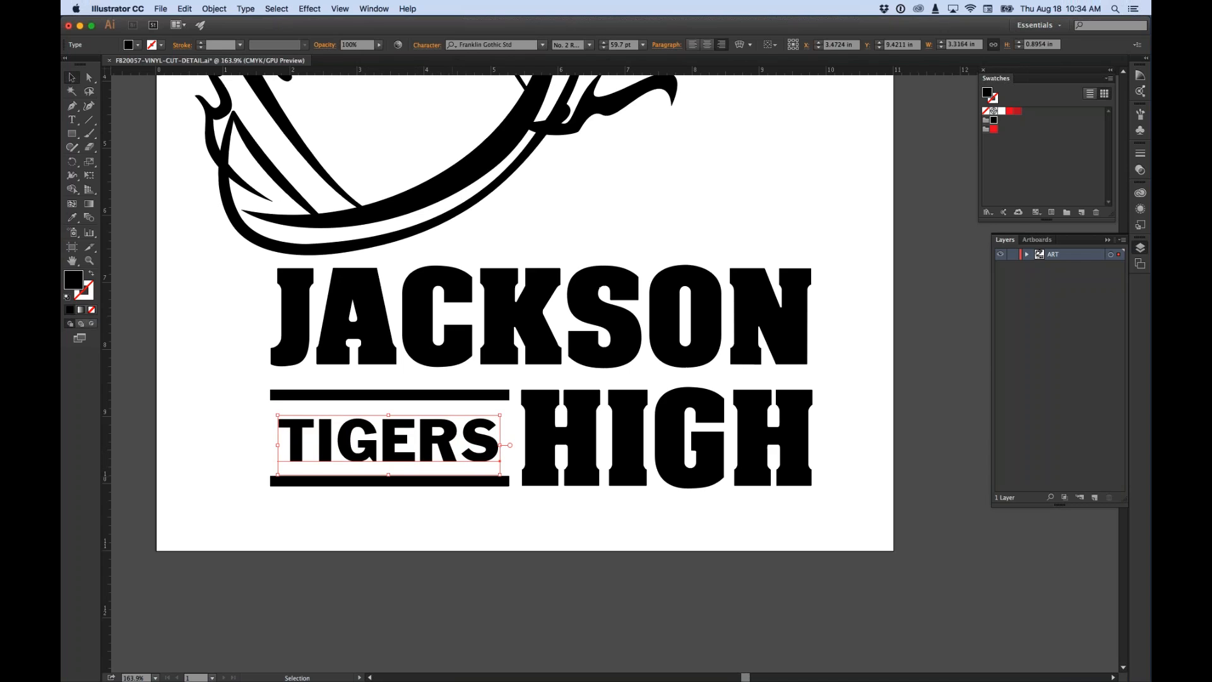
{"action": "key", "text": "Up"}
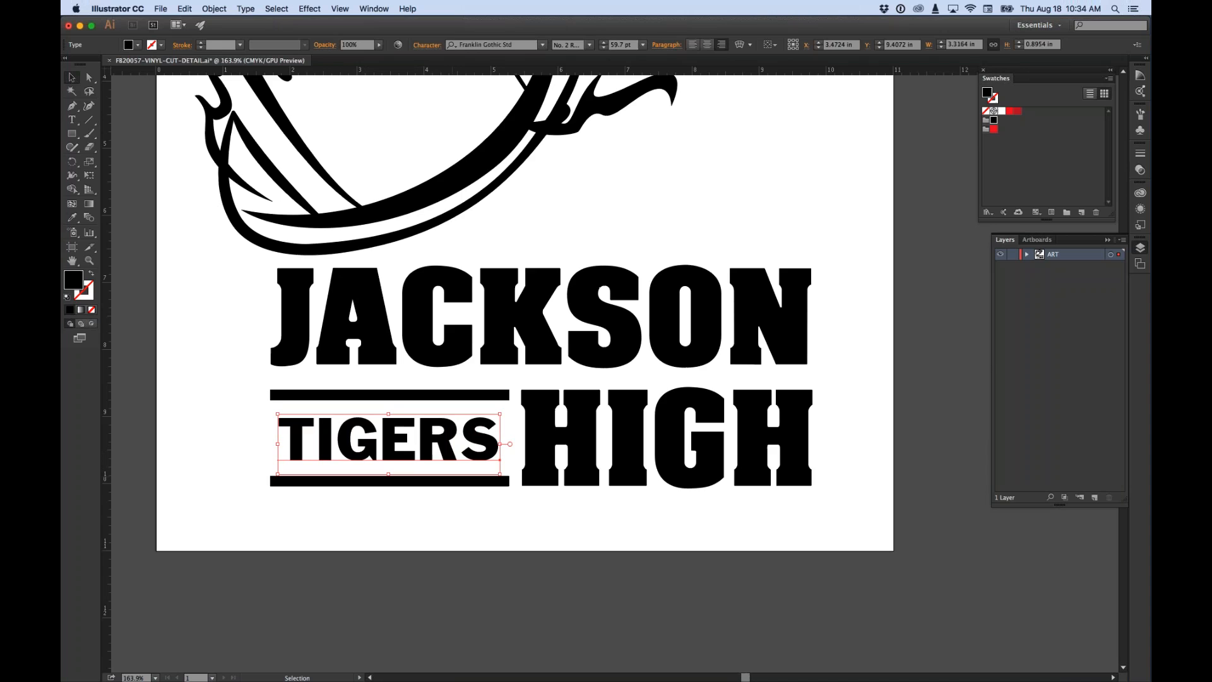
{"action": "key", "text": "Up"}
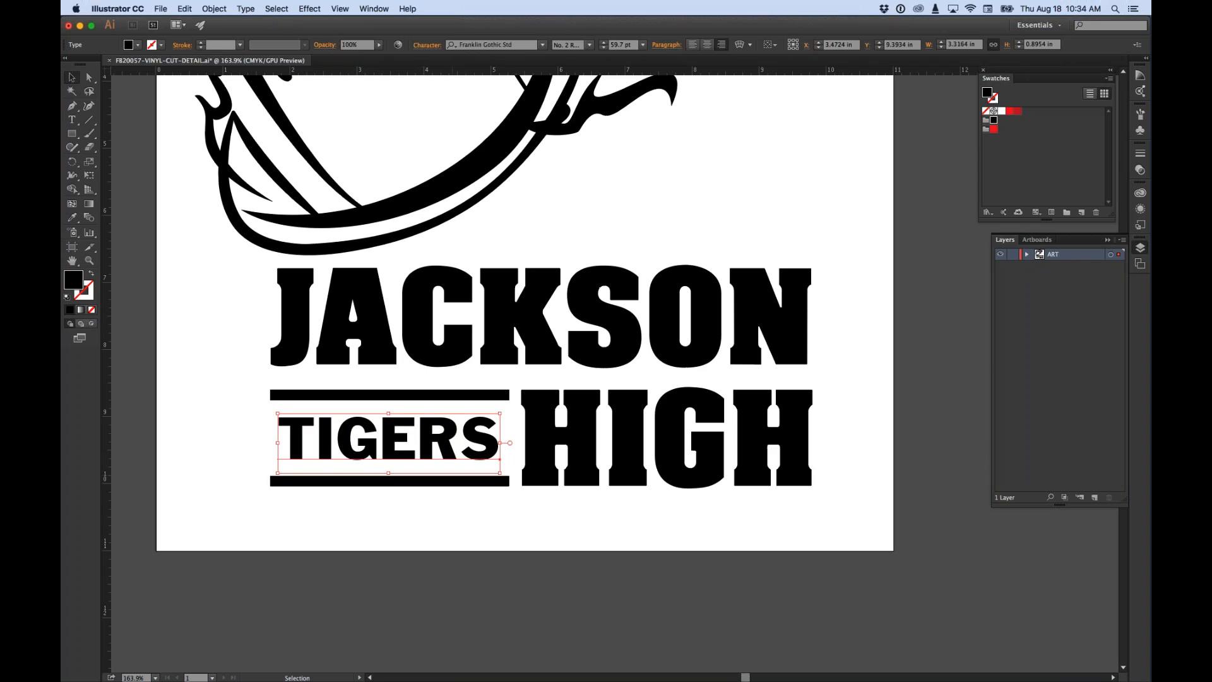
{"action": "left_click", "coordinate": [452, 507]}
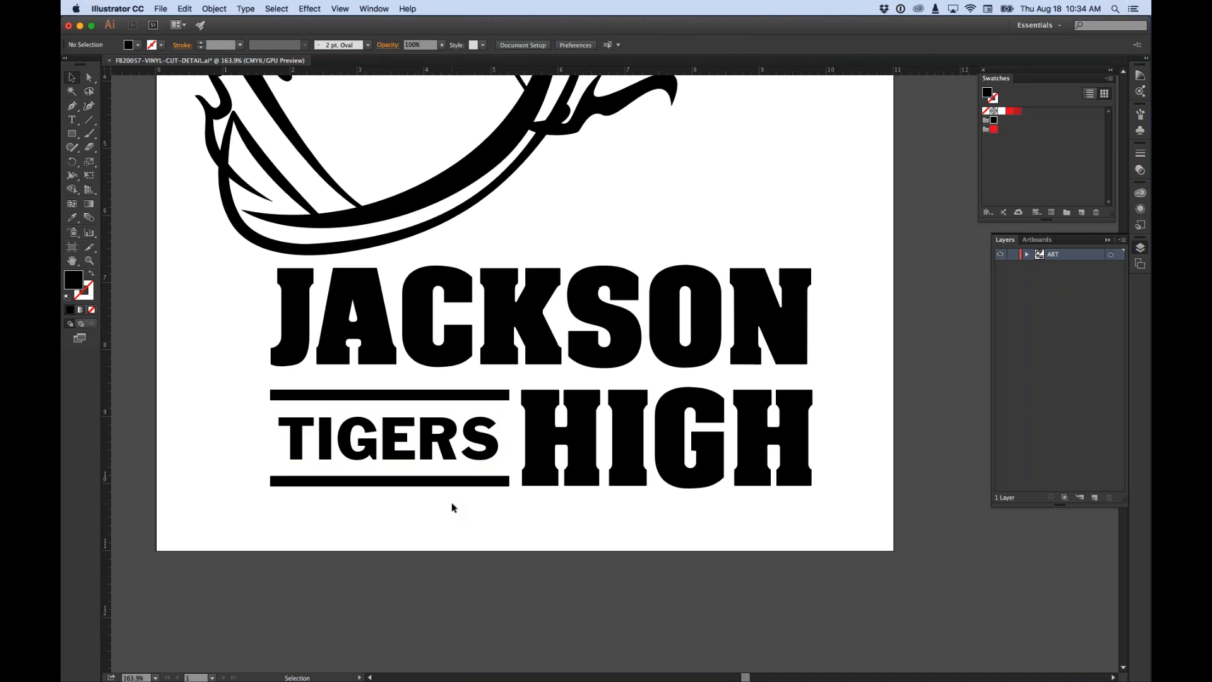
Step: Fit the whole artboard in view and examine what the ART layer holds, hiding and reshowing the layer
{"action": "key", "text": "a"}
{"action": "key", "text": "super+0"}
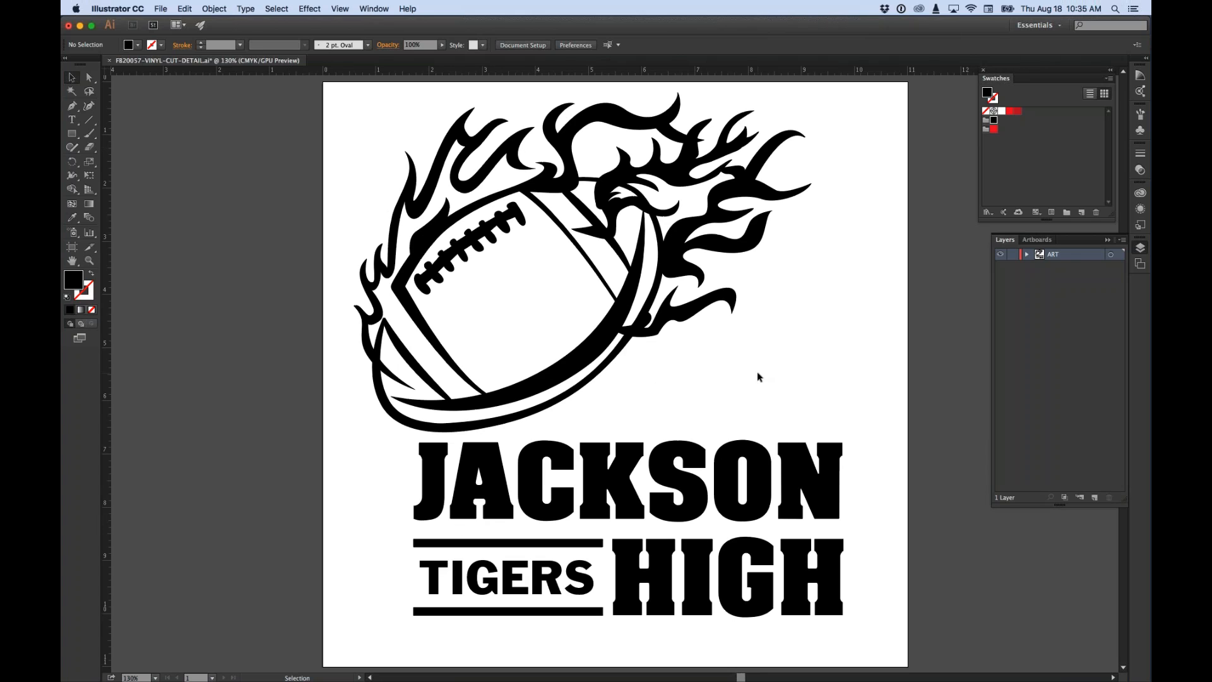
{"action": "left_click", "coordinate": [683, 467]}
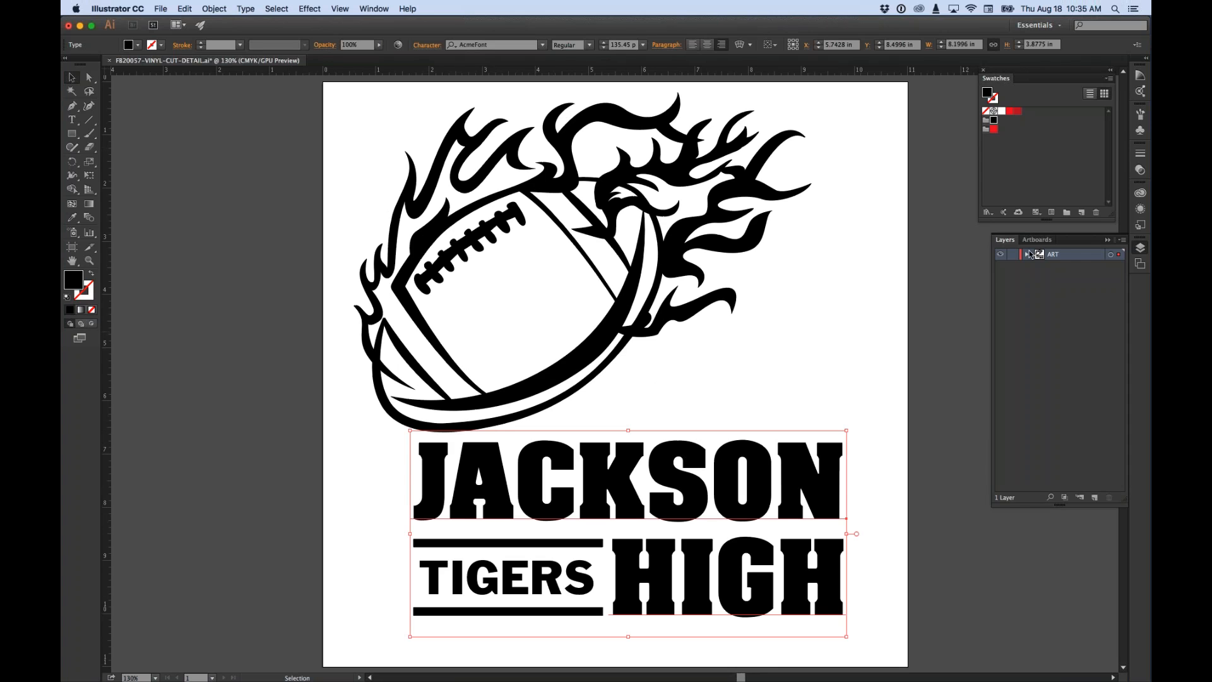
{"action": "left_click", "coordinate": [1027, 255]}
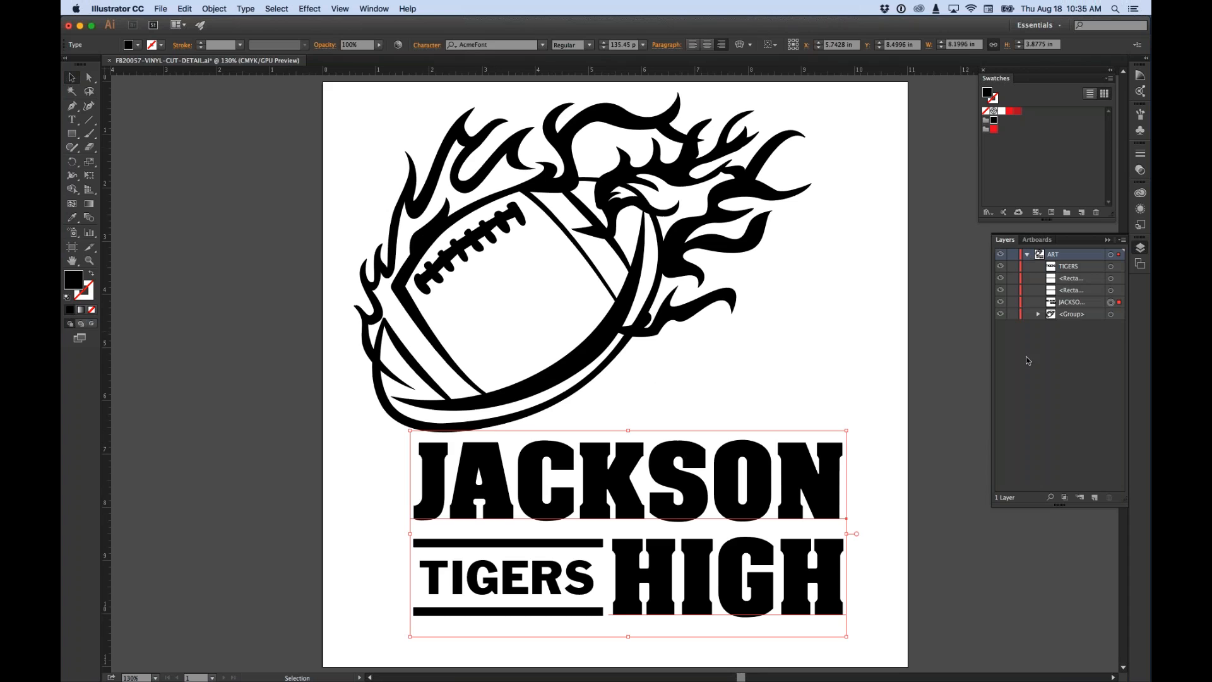
{"action": "left_click", "coordinate": [1028, 255]}
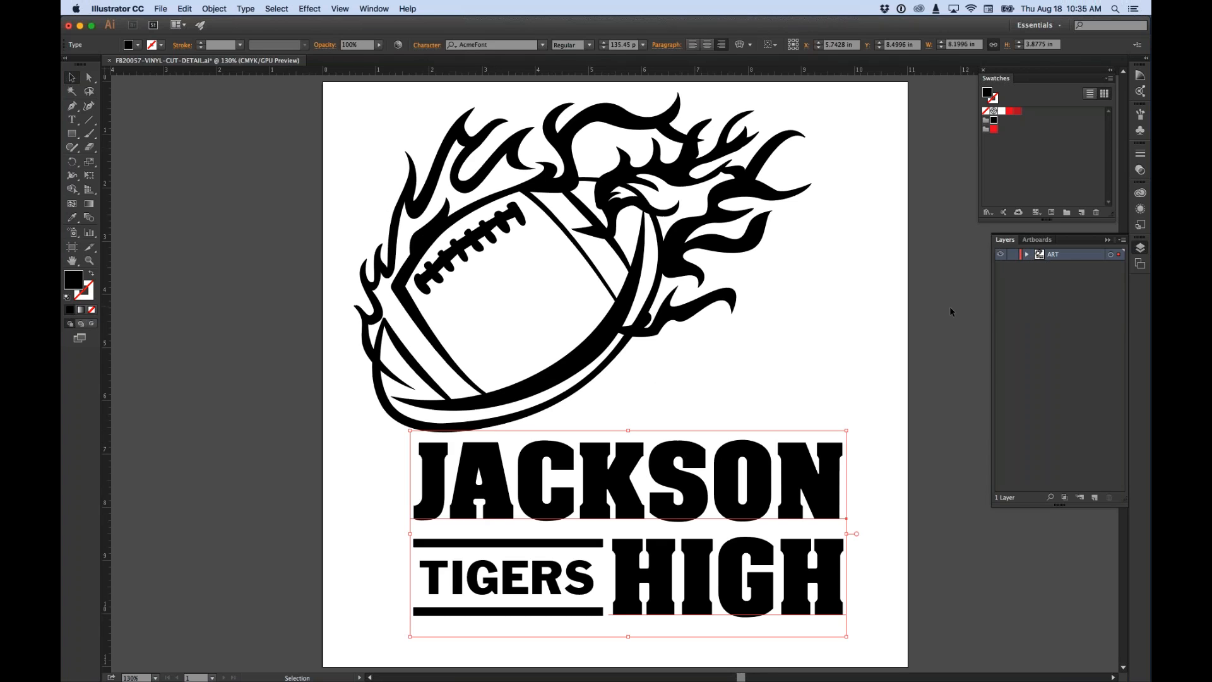
{"action": "left_click", "coordinate": [949, 305]}
{"action": "left_click", "coordinate": [1000, 255]}
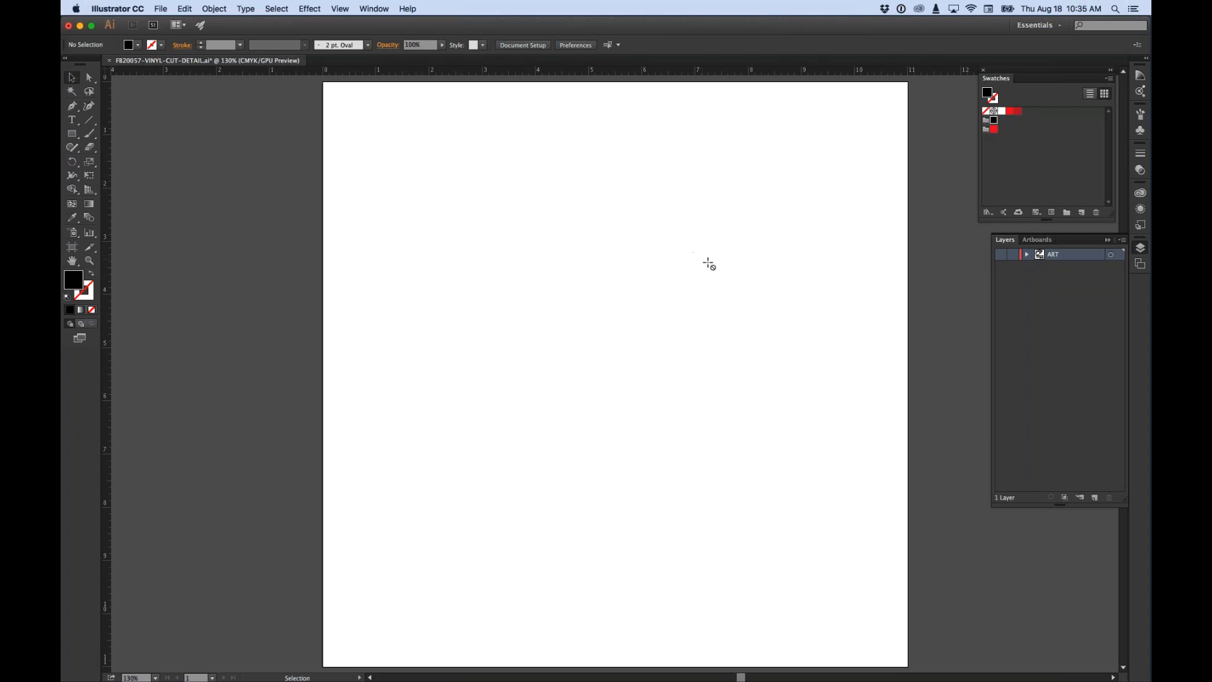
{"action": "left_click", "coordinate": [1000, 254]}
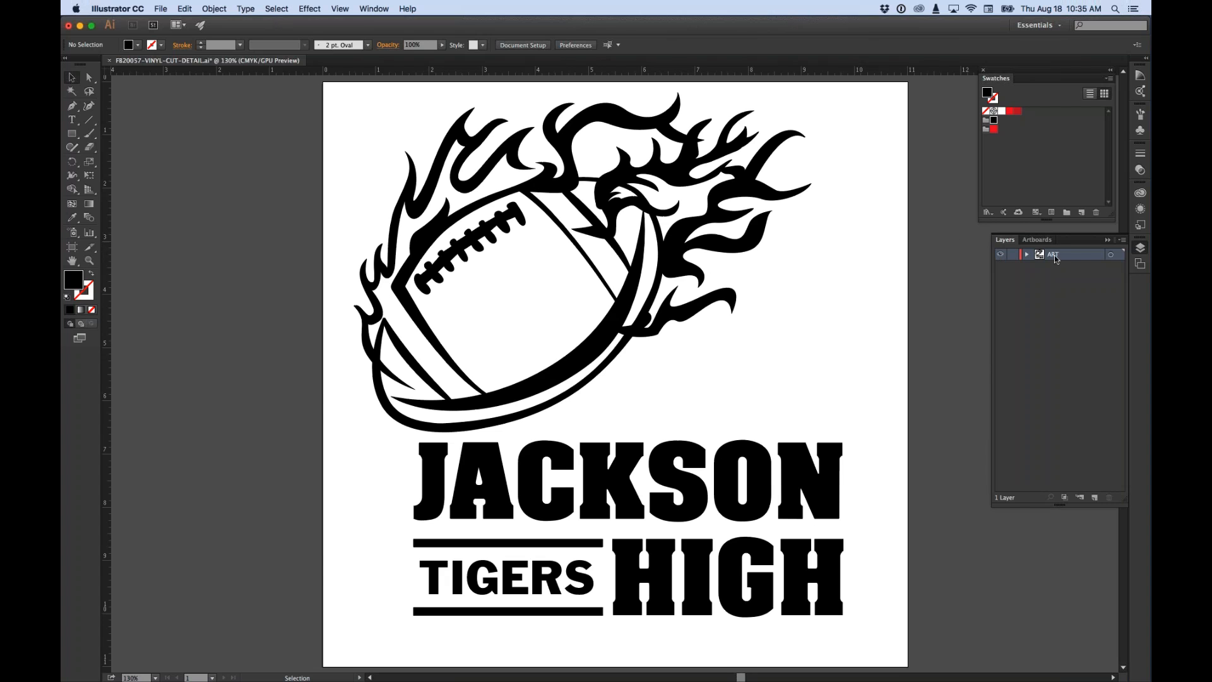
Step: Expand the ART layer and identify the JACKSON HIGH text and football group by toggling their visibility
{"action": "left_click", "coordinate": [1027, 254]}
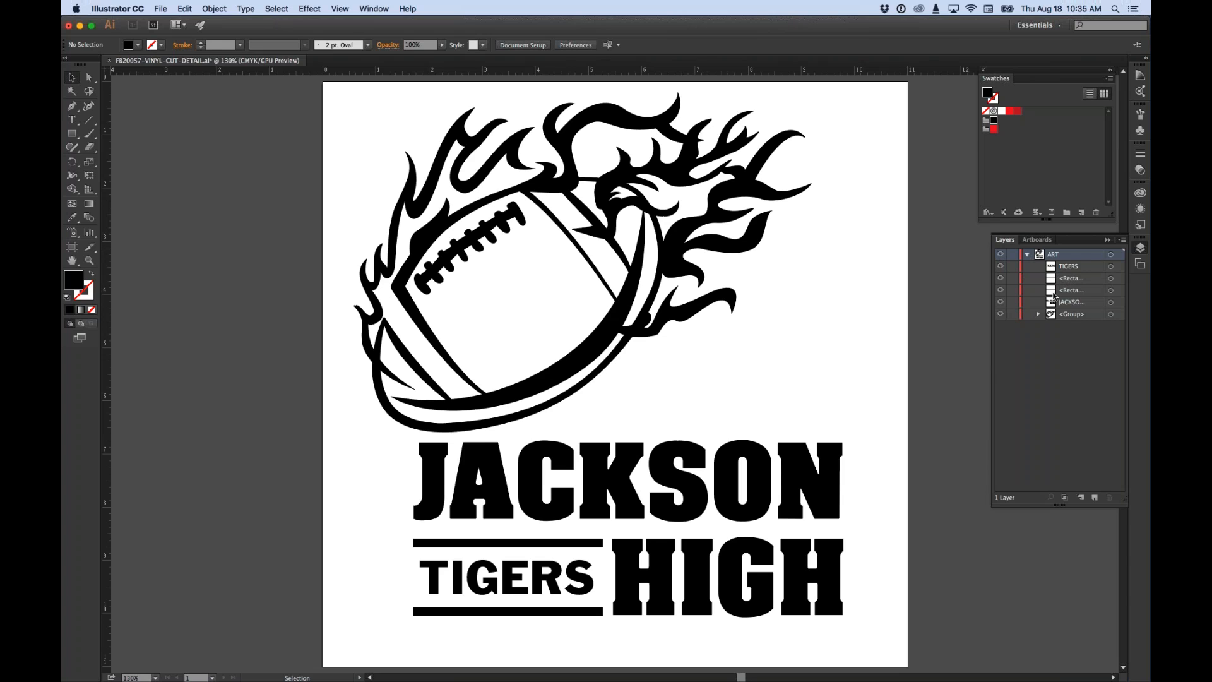
{"action": "left_click", "coordinate": [999, 301]}
{"action": "left_click", "coordinate": [1000, 302]}
{"action": "left_click", "coordinate": [999, 313]}
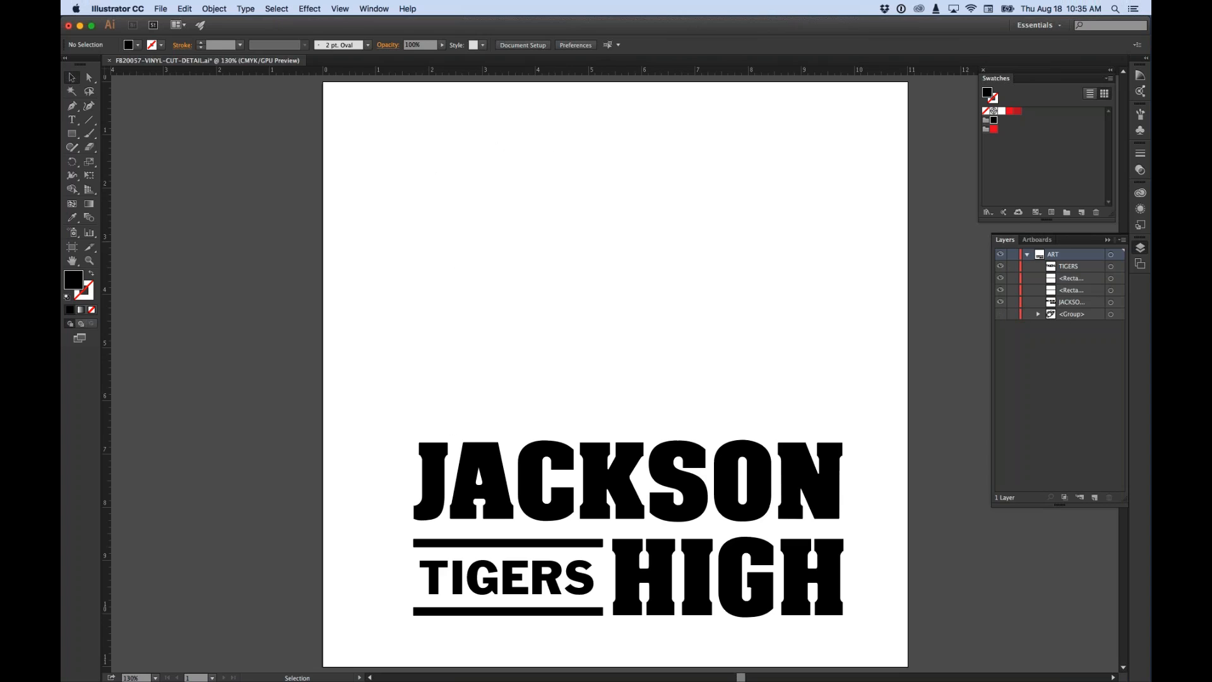
{"action": "left_click", "coordinate": [1000, 314]}
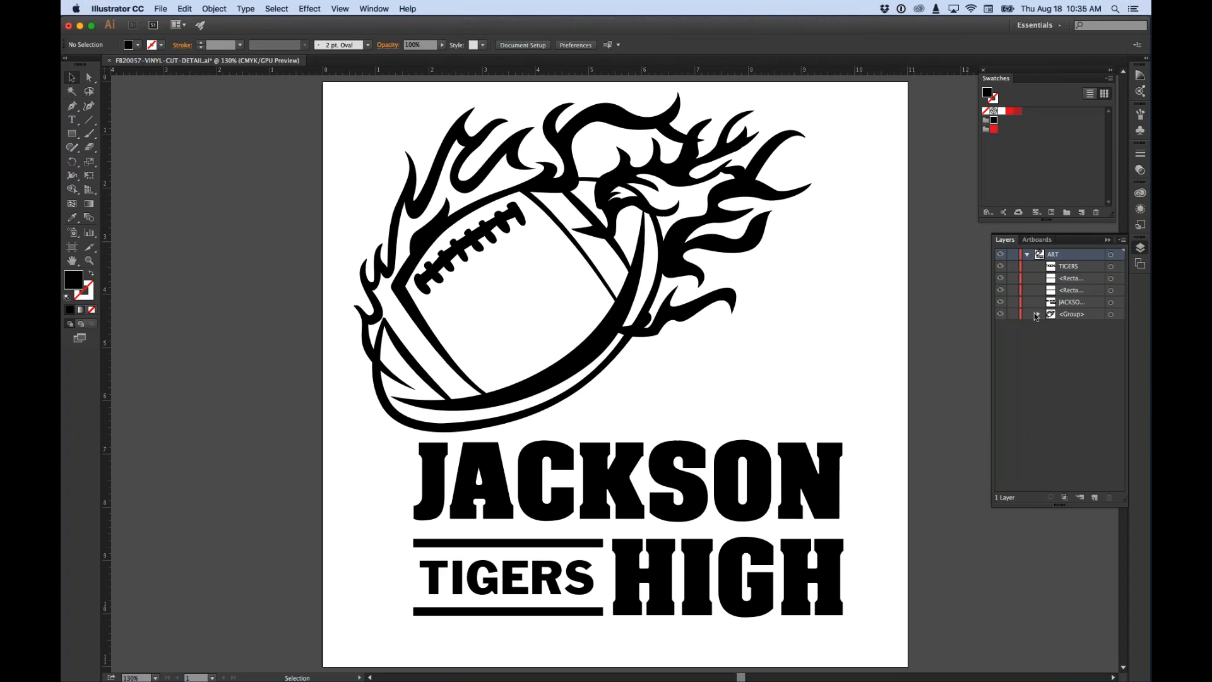
Step: Expand the football group and toggle its compound path and laces path to examine which artwork each contains
{"action": "left_click", "coordinate": [1038, 314]}
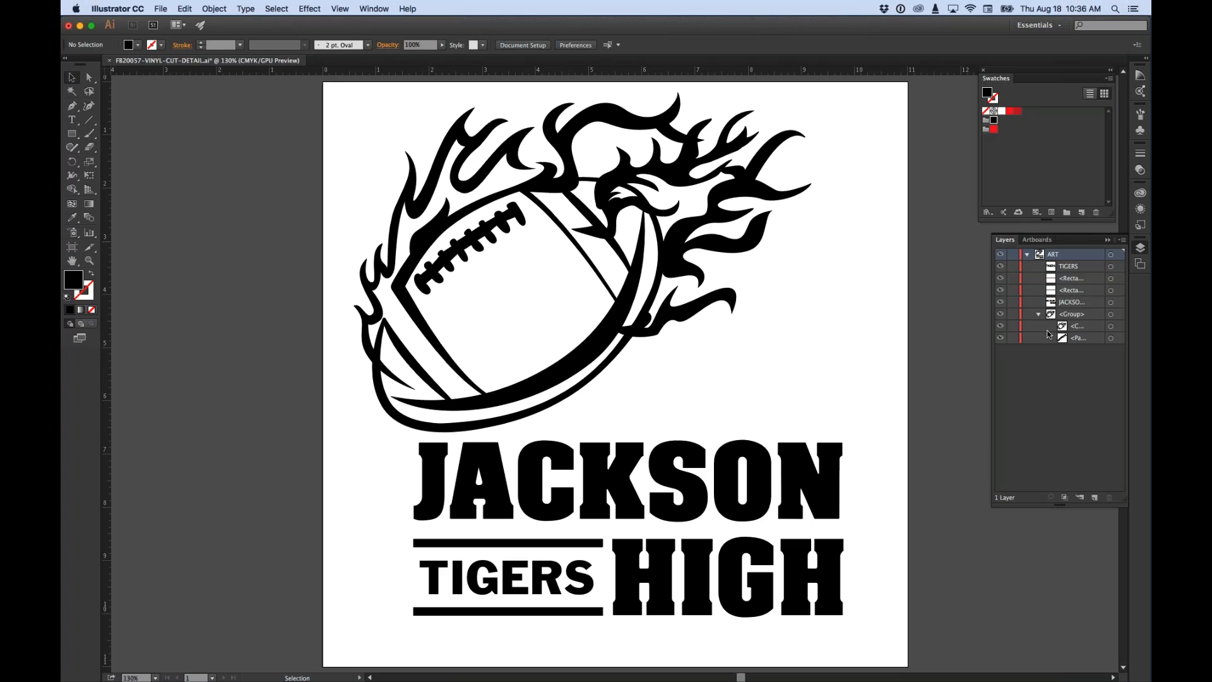
{"action": "left_click", "coordinate": [1000, 327]}
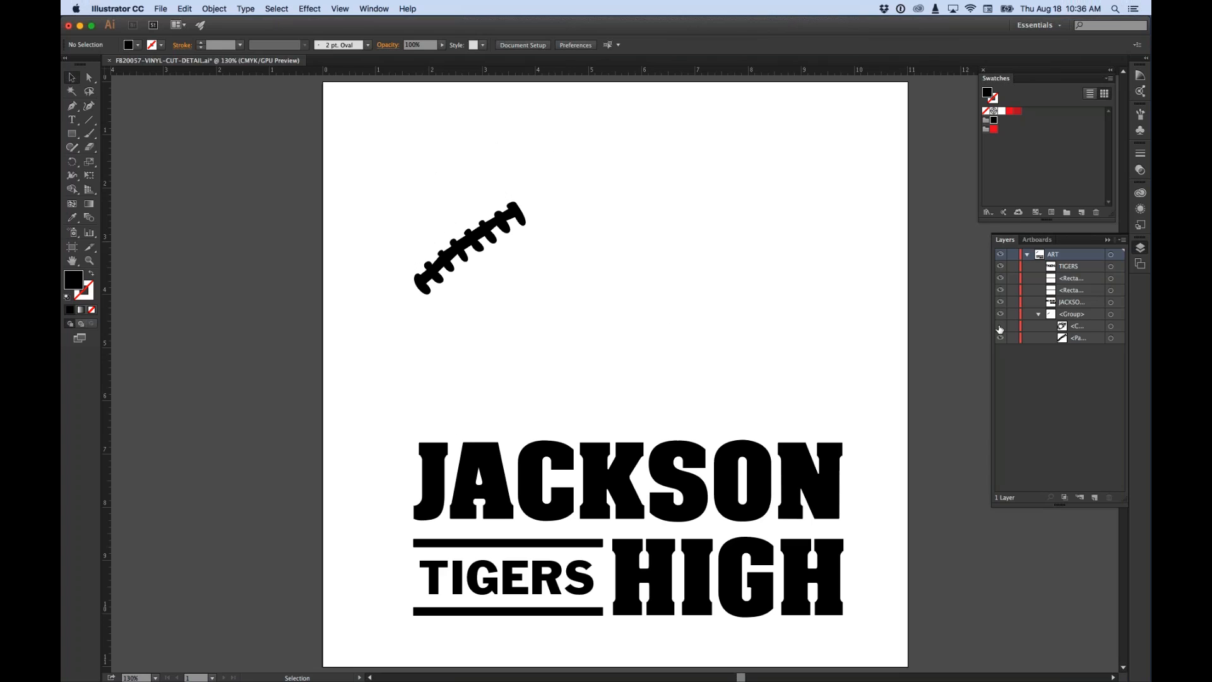
{"action": "left_click", "coordinate": [1000, 326]}
{"action": "left_click", "coordinate": [999, 337]}
{"action": "left_click", "coordinate": [1000, 338]}
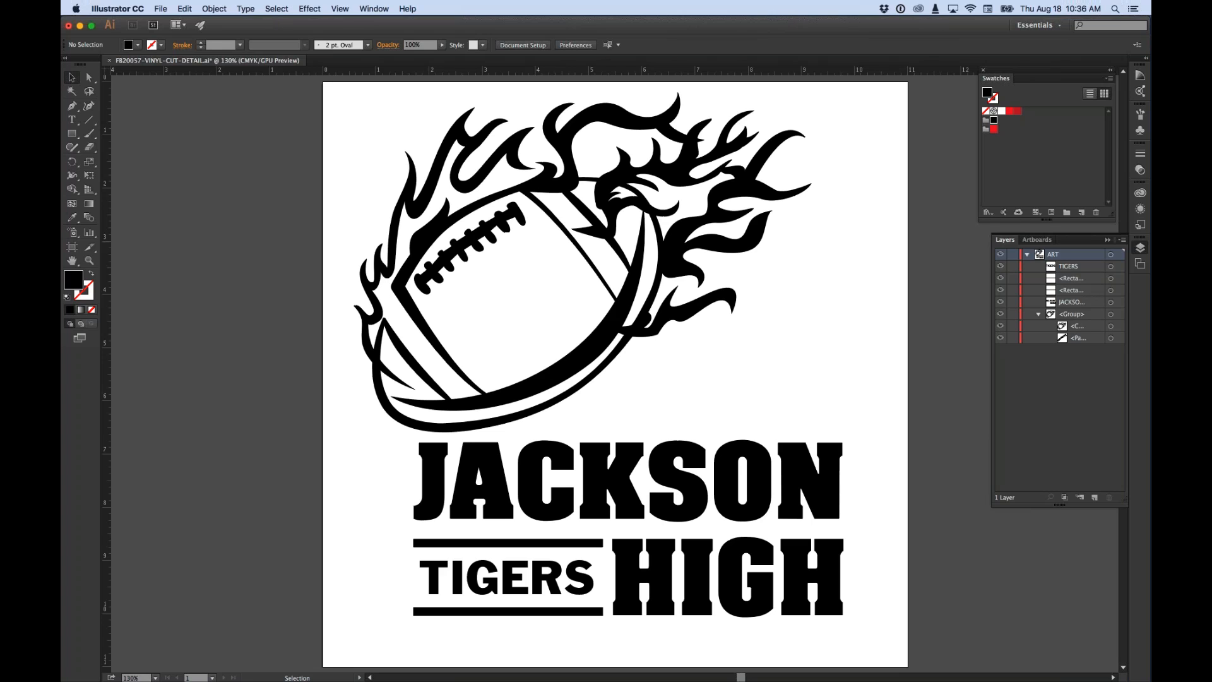
{"action": "left_click", "coordinate": [999, 338]}
{"action": "left_click", "coordinate": [1000, 337]}
Step: Hide the selected football group and show all hidden artwork again
{"action": "left_click", "coordinate": [744, 249]}
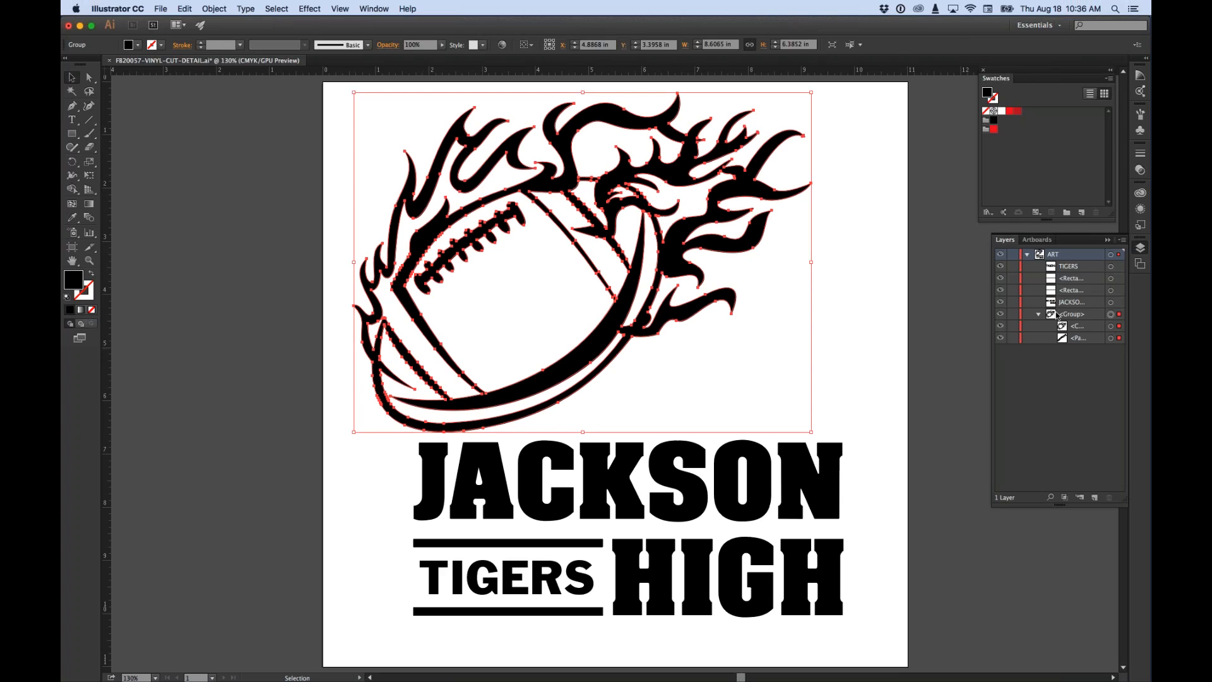
{"action": "key", "text": "super+3"}
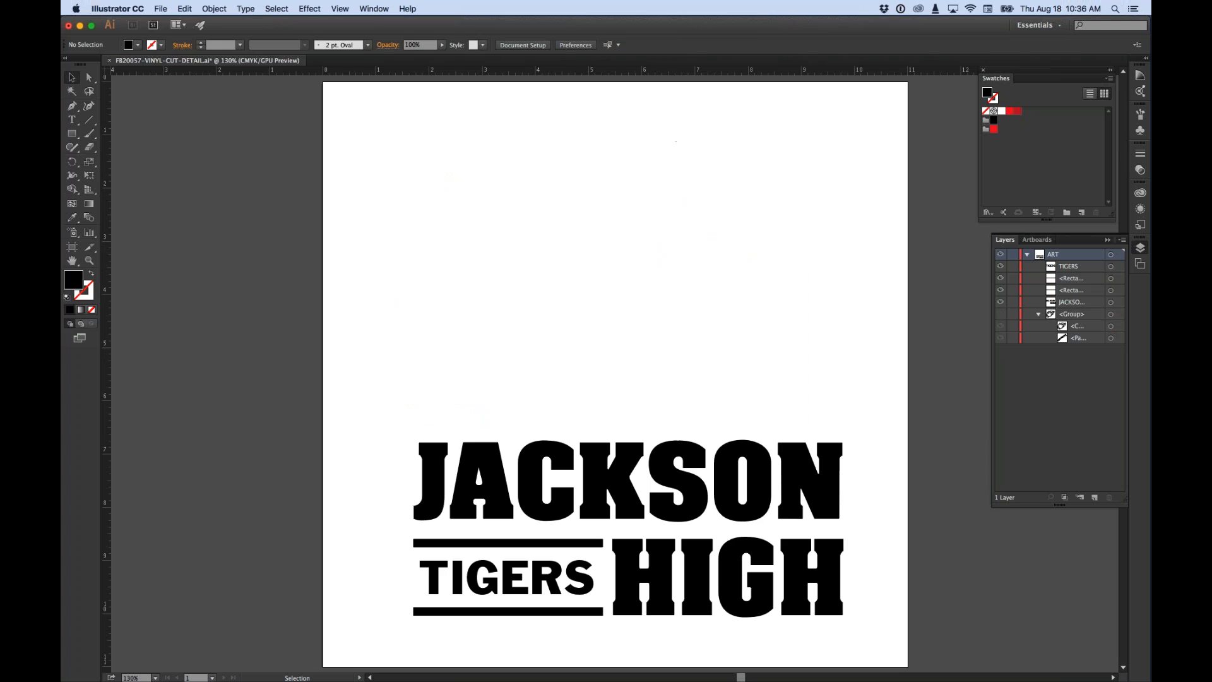
{"action": "key", "text": "super+alt+3"}
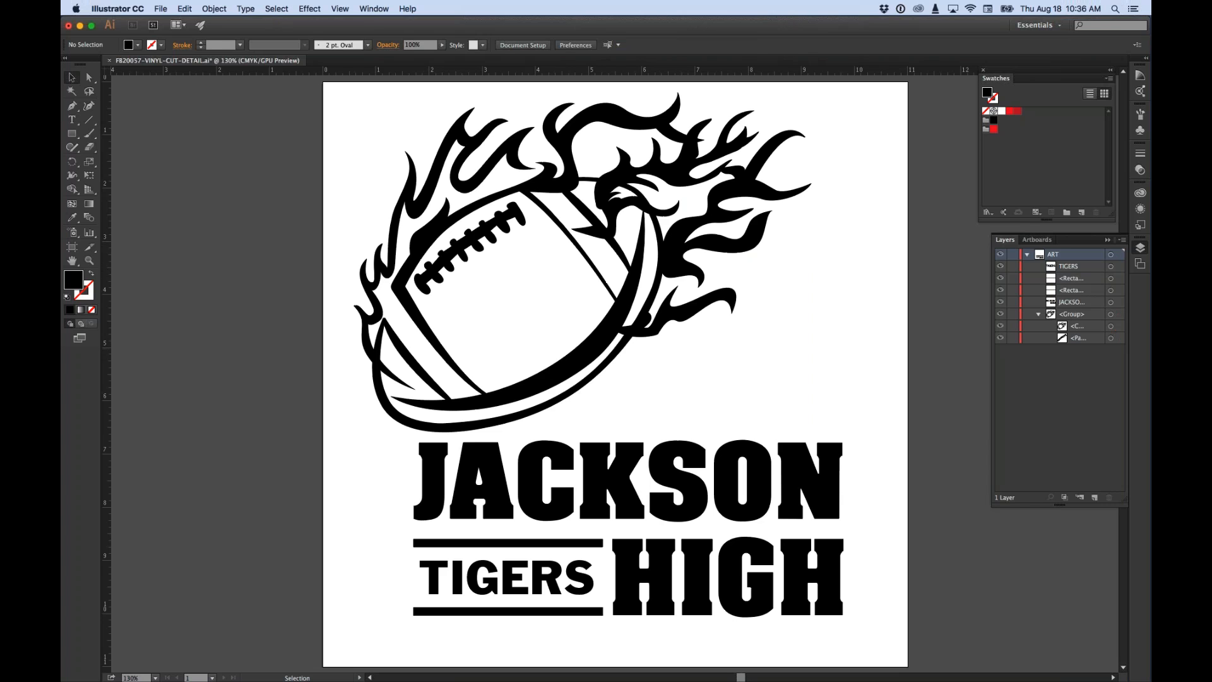
Step: Combine the flaming football group and its laces into a single compound path
{"action": "left_click", "coordinate": [677, 253]}
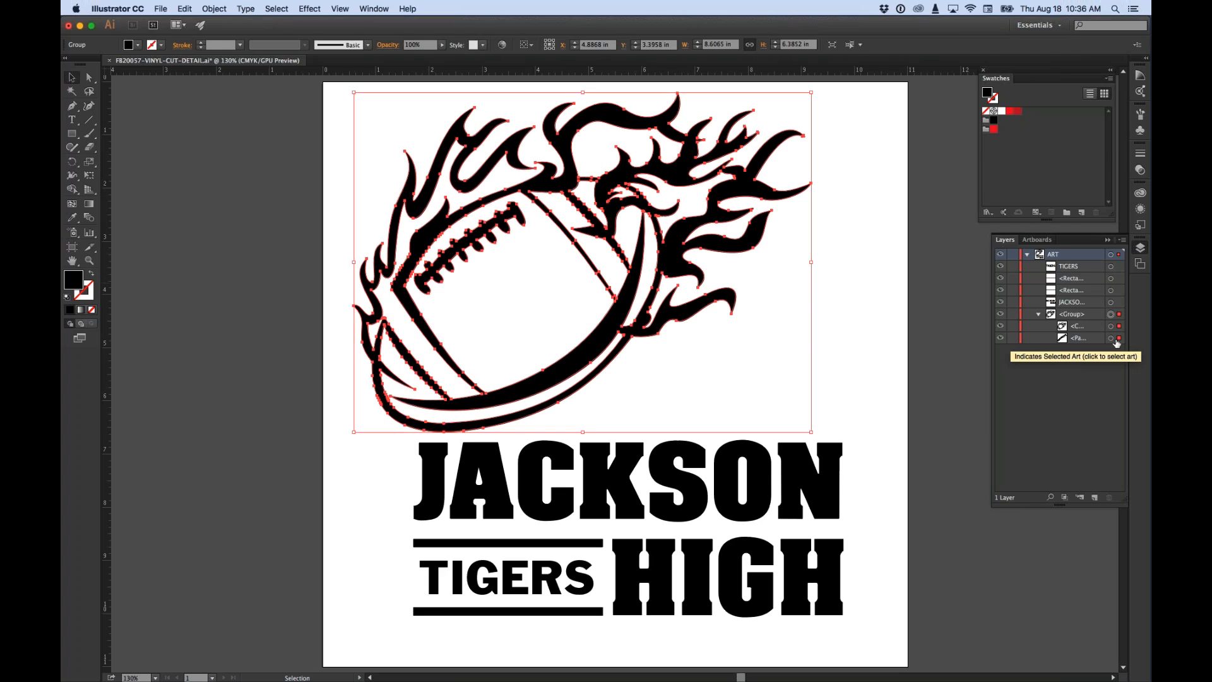
{"action": "left_click", "coordinate": [210, 8]}
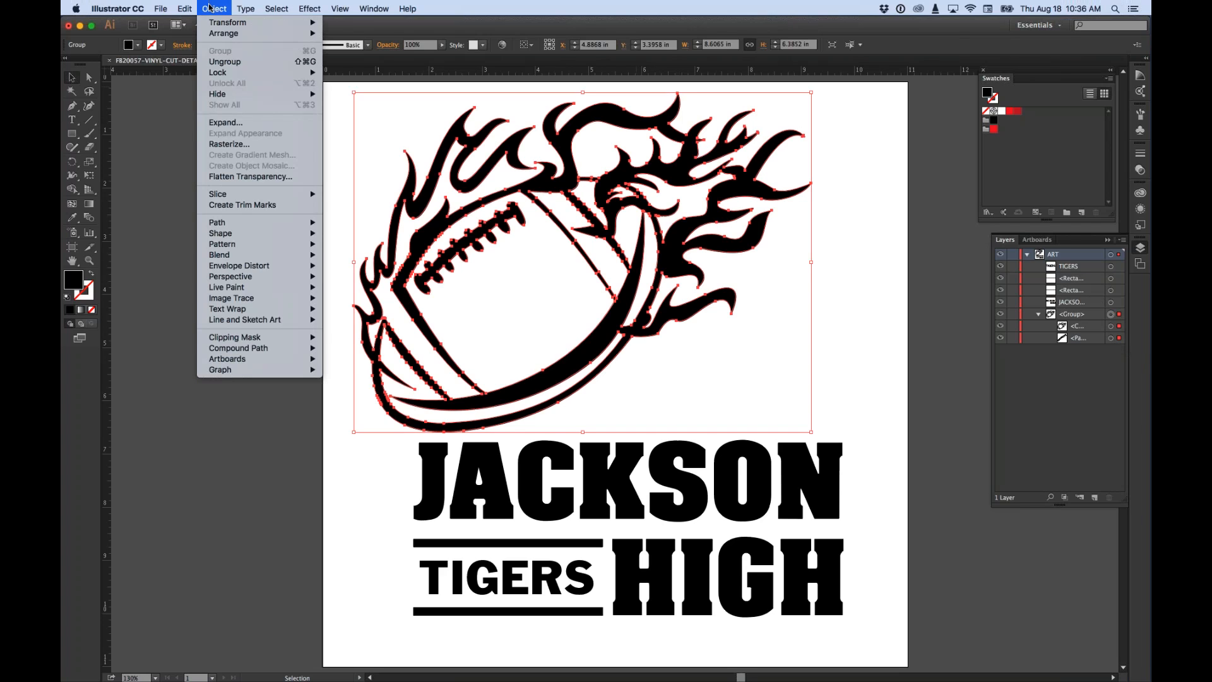
{"action": "mouse_move", "coordinate": [259, 350]}
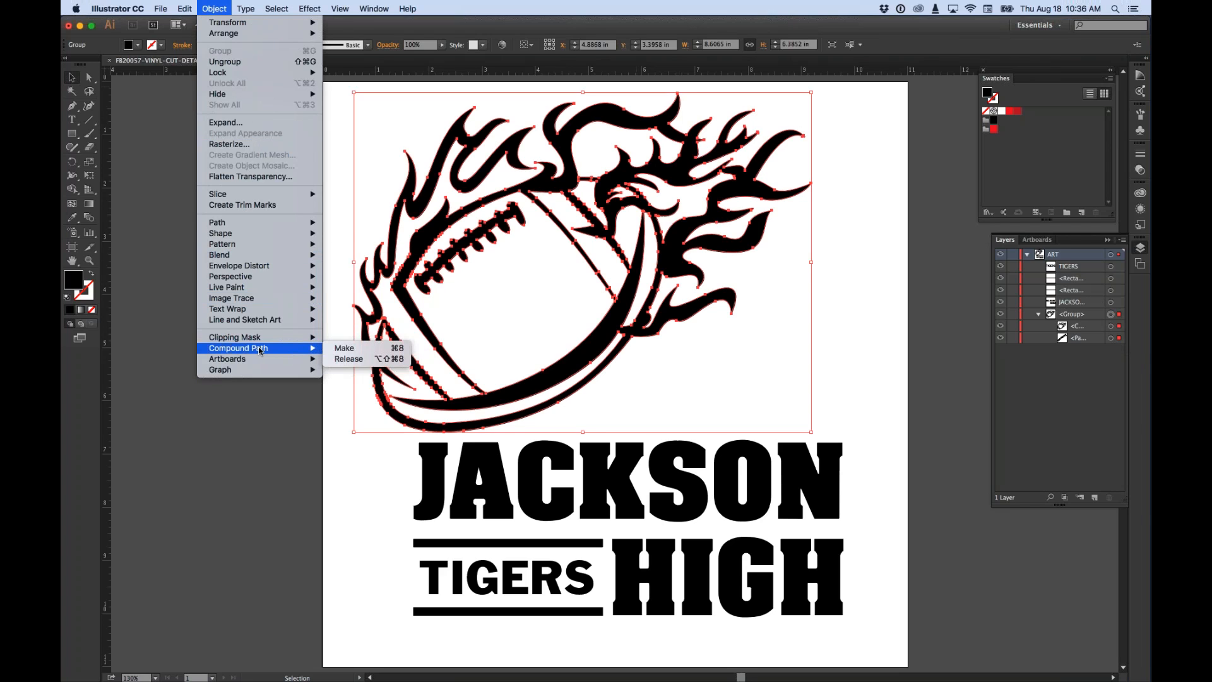
{"action": "left_click", "coordinate": [362, 351]}
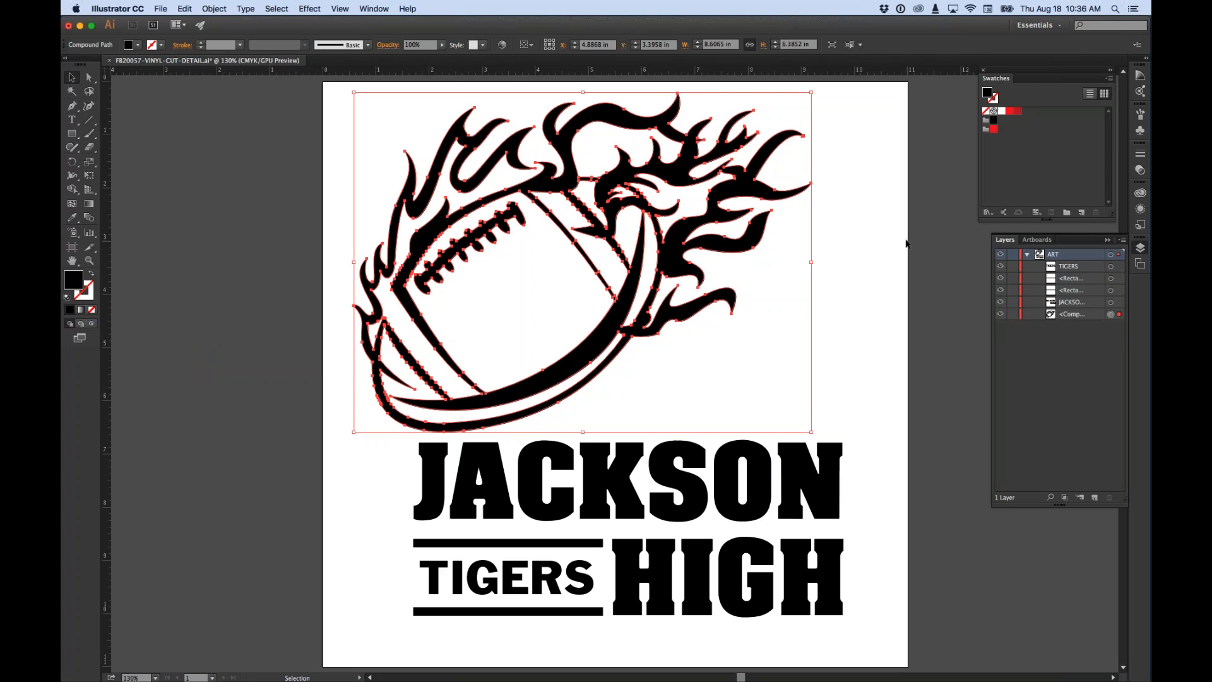
{"action": "left_click", "coordinate": [961, 399]}
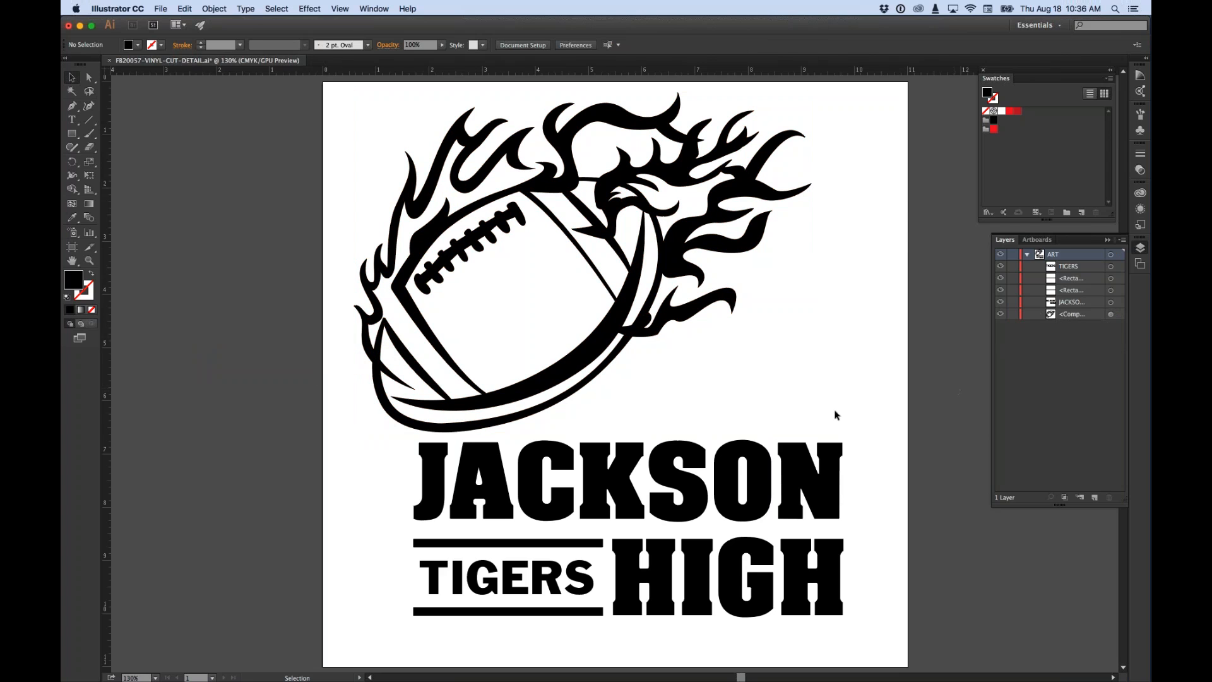
{"action": "left_click", "coordinate": [800, 465]}
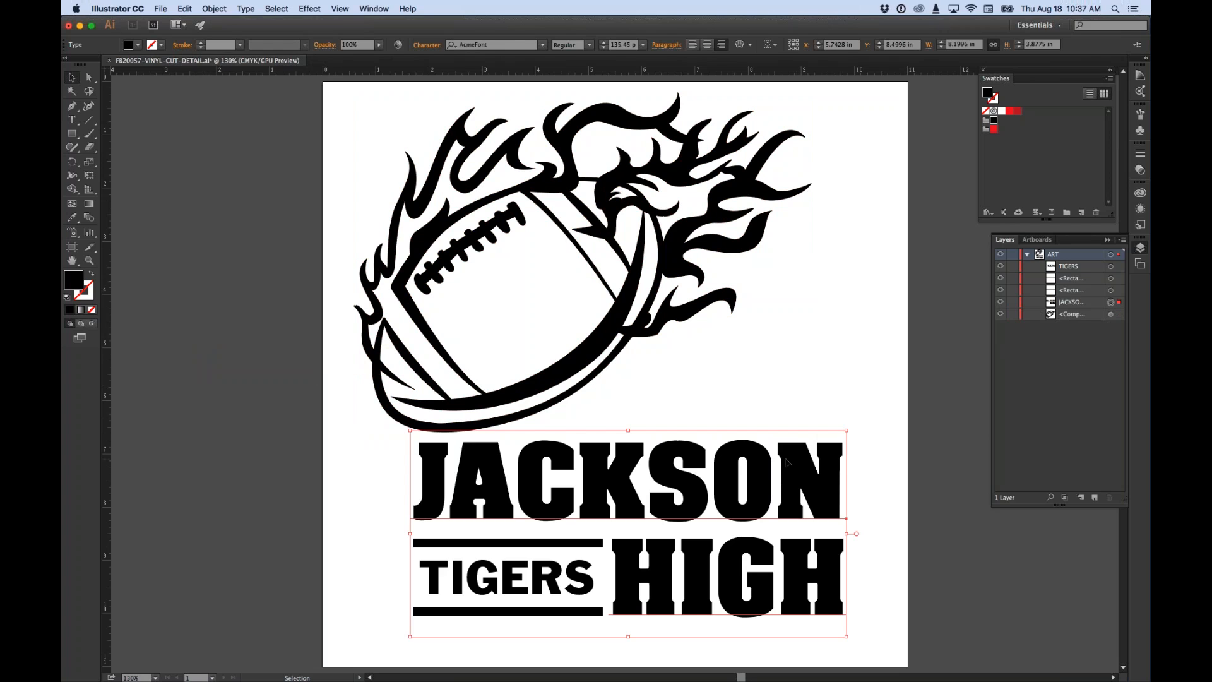
{"action": "left_click", "coordinate": [596, 544], "text": "shift"}
{"action": "left_click", "coordinate": [546, 569], "text": "shift"}
{"action": "left_click", "coordinate": [550, 612], "text": "shift"}
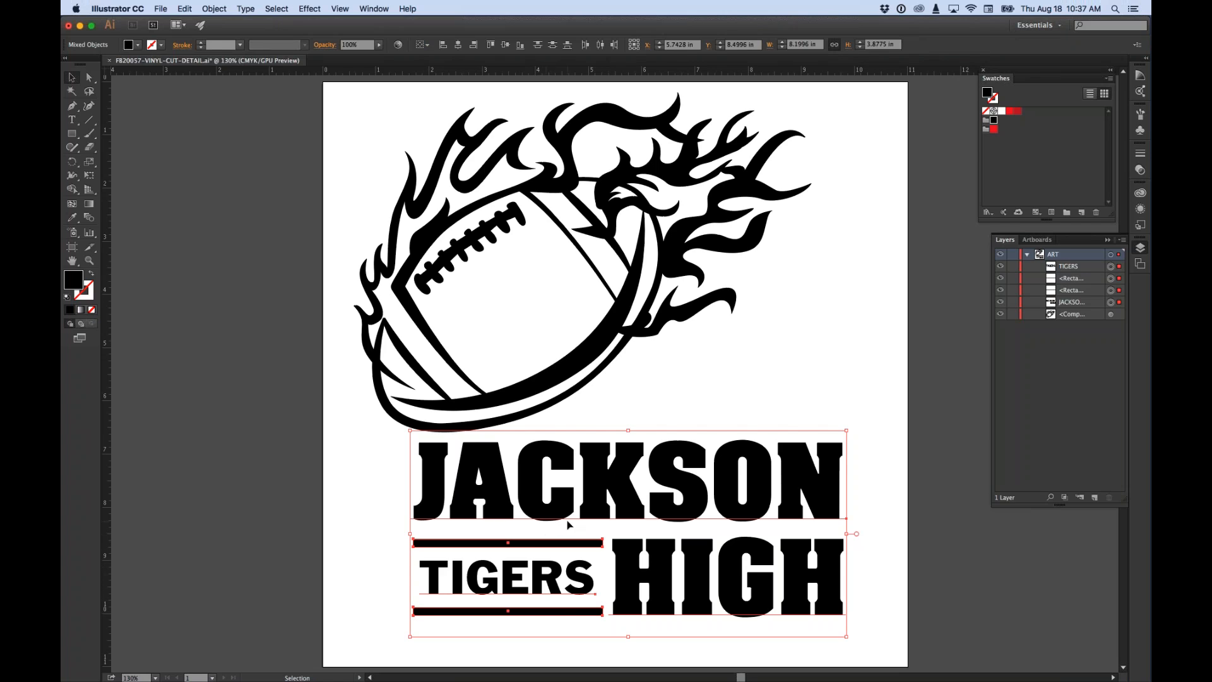
{"action": "left_click", "coordinate": [893, 490]}
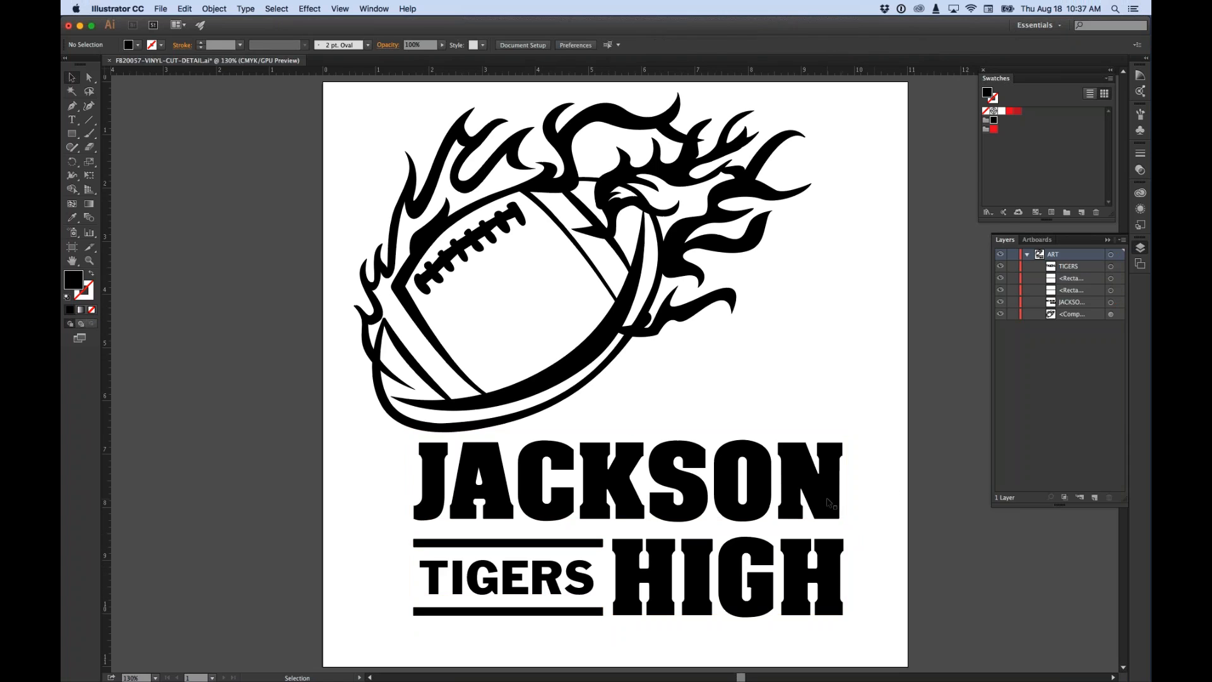
Step: Convert the JACKSON HIGH text to outlines and deselect it
{"action": "left_click", "coordinate": [828, 502]}
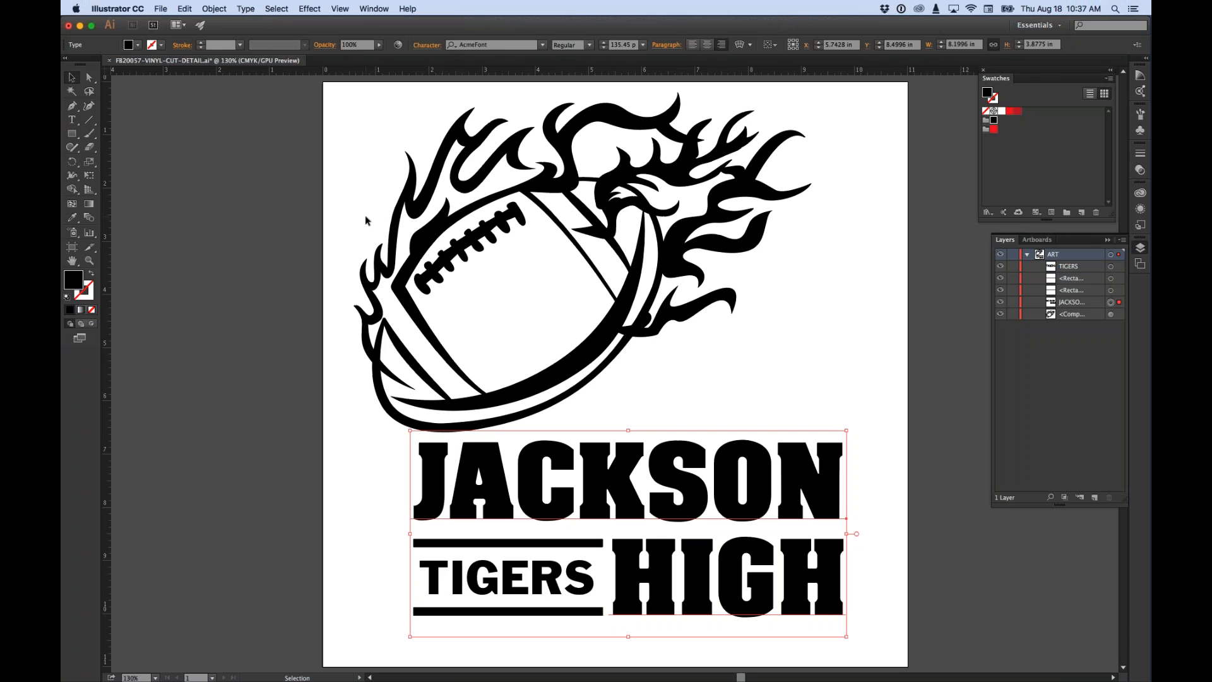
{"action": "left_click", "coordinate": [245, 6]}
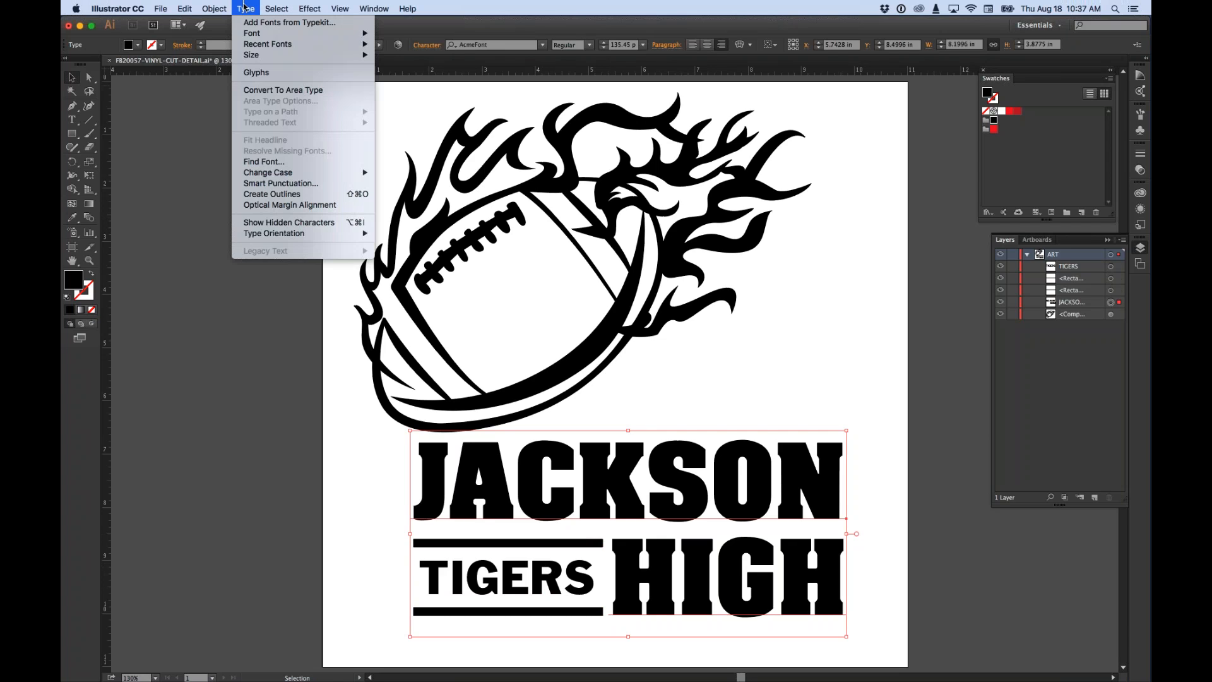
{"action": "left_click", "coordinate": [282, 195]}
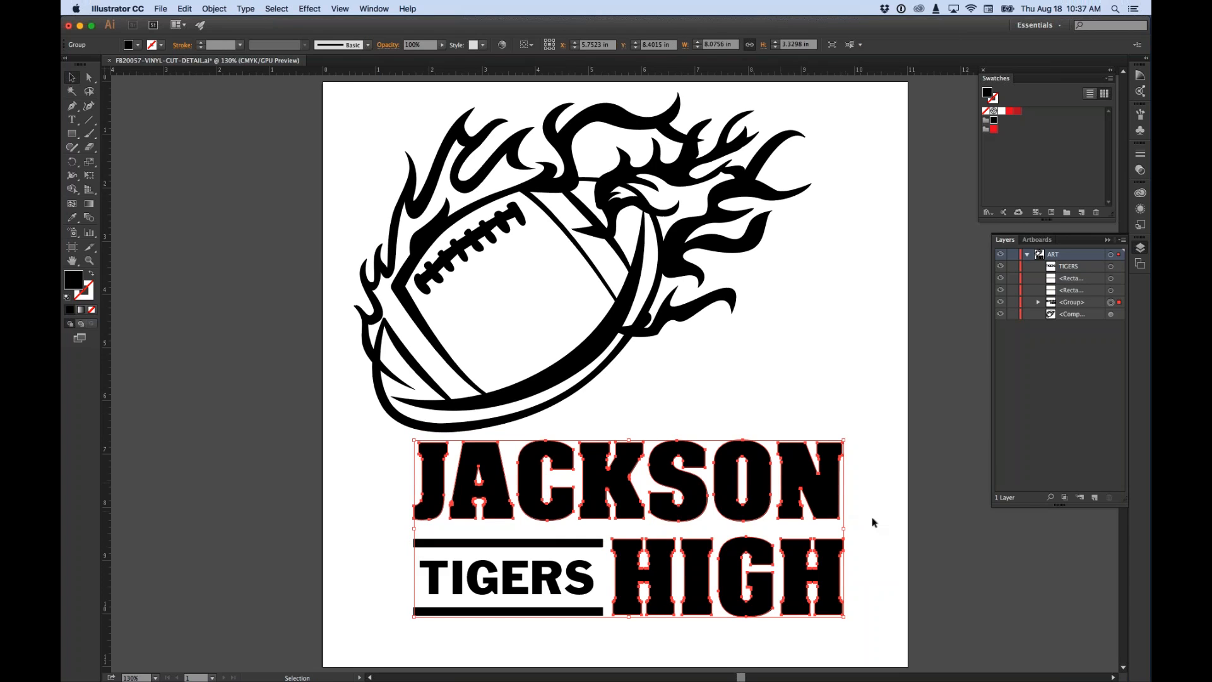
{"action": "left_click", "coordinate": [874, 496]}
{"action": "left_click", "coordinate": [803, 487]}
{"action": "left_click", "coordinate": [339, 546]}
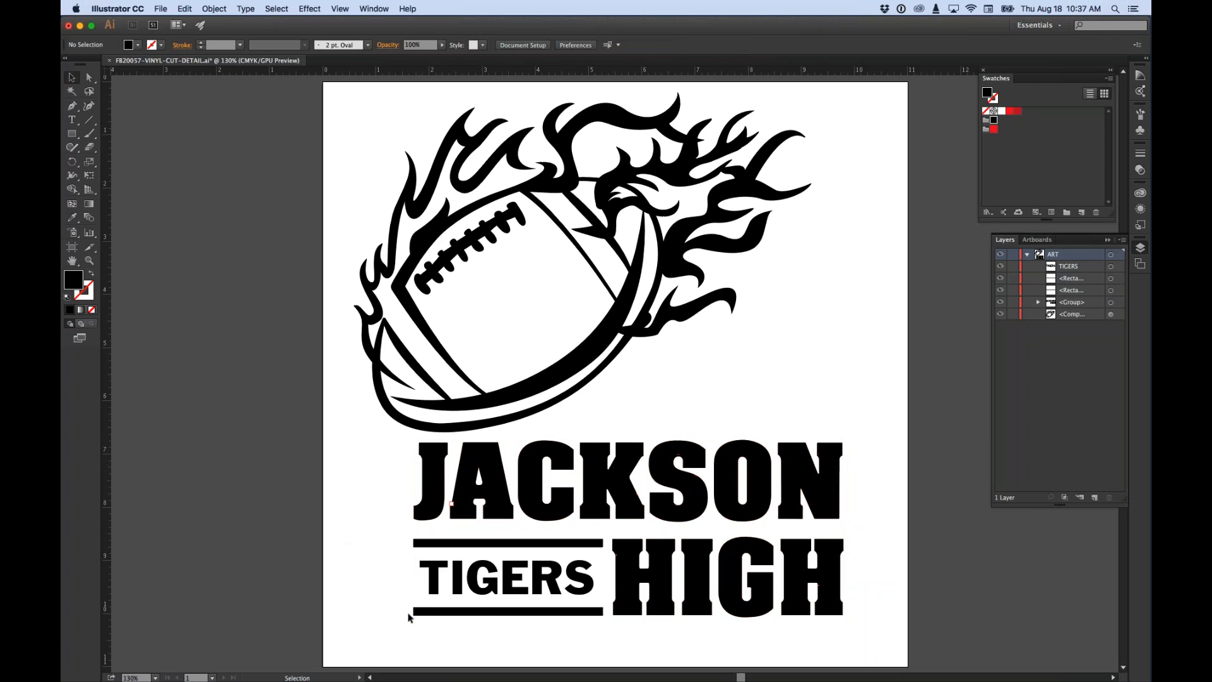
Step: Convert the TIGERS text to outlines and deselect it
{"action": "left_click", "coordinate": [509, 582]}
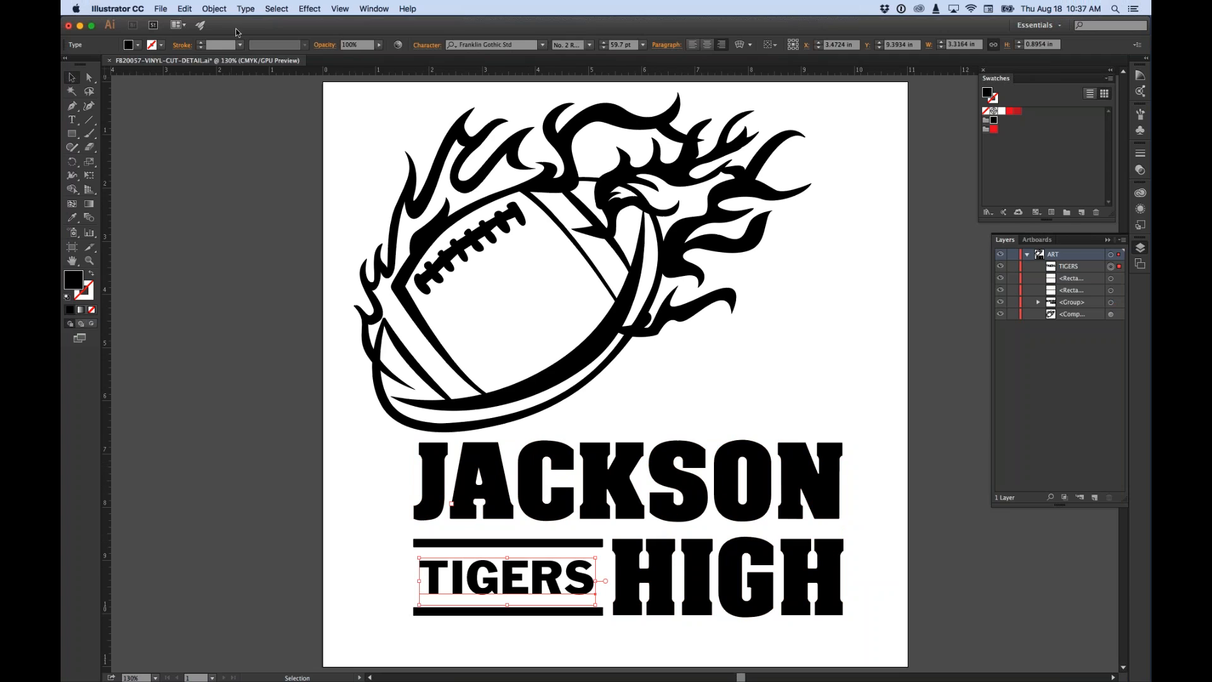
{"action": "left_click", "coordinate": [254, 7]}
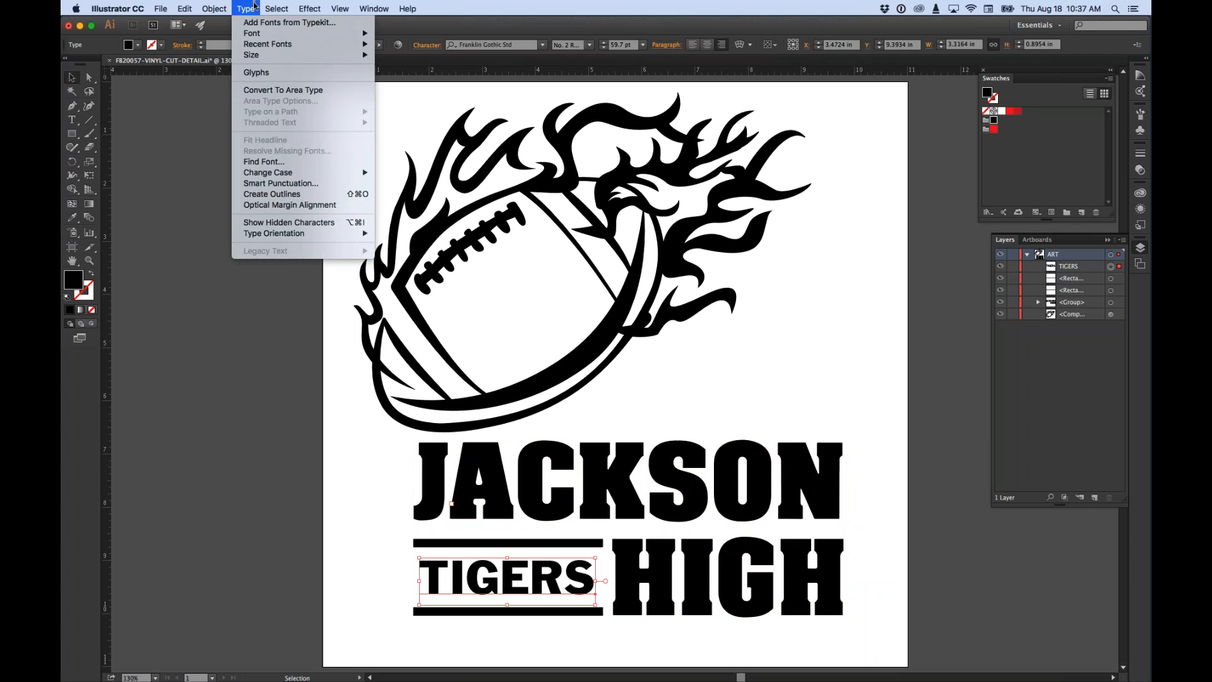
{"action": "left_click", "coordinate": [266, 197]}
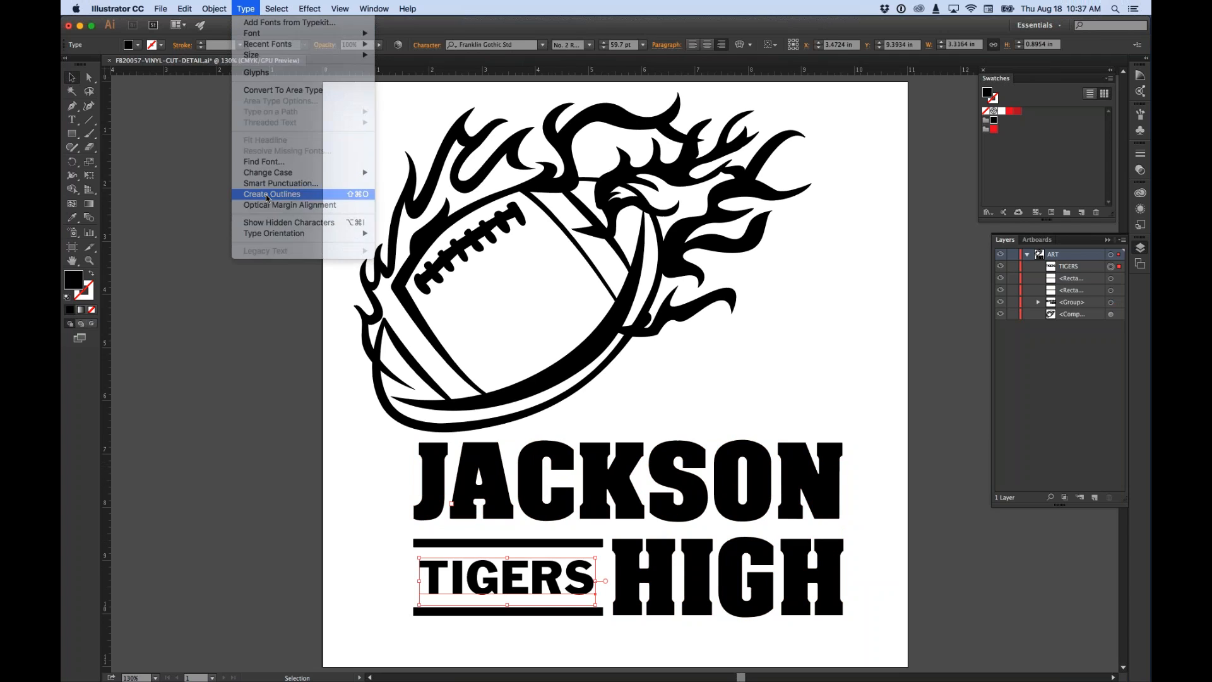
{"action": "left_click", "coordinate": [281, 471]}
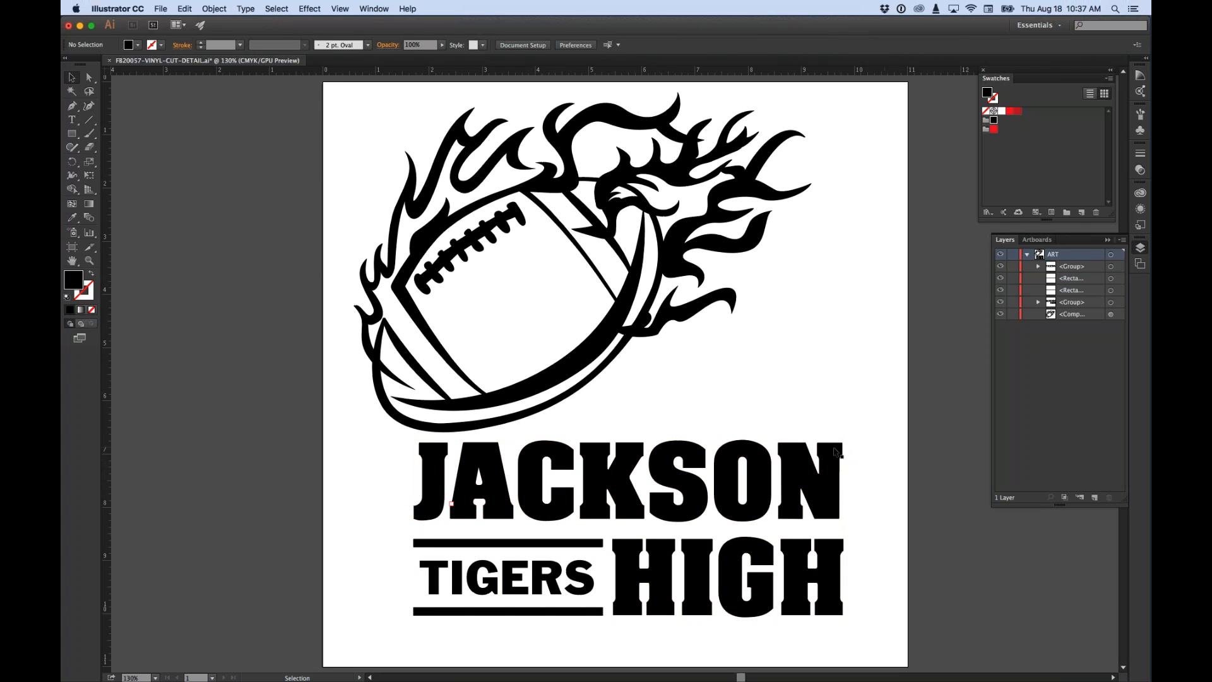
Step: Select the outlined JACKSON HIGH and TIGERS lettering together with both bars, and activate the Shear tool
{"action": "left_click", "coordinate": [837, 454]}
{"action": "left_click", "coordinate": [596, 543], "text": "shift"}
{"action": "left_click", "coordinate": [583, 565], "text": "shift"}
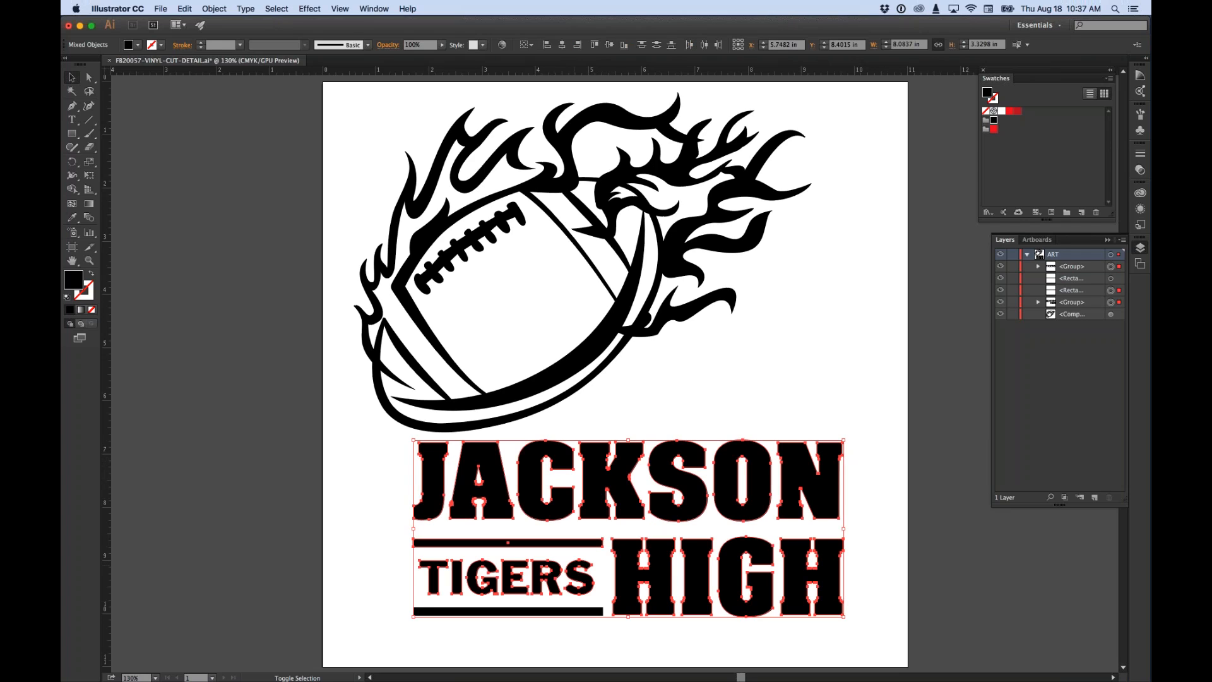
{"action": "left_click", "coordinate": [588, 611], "text": "shift"}
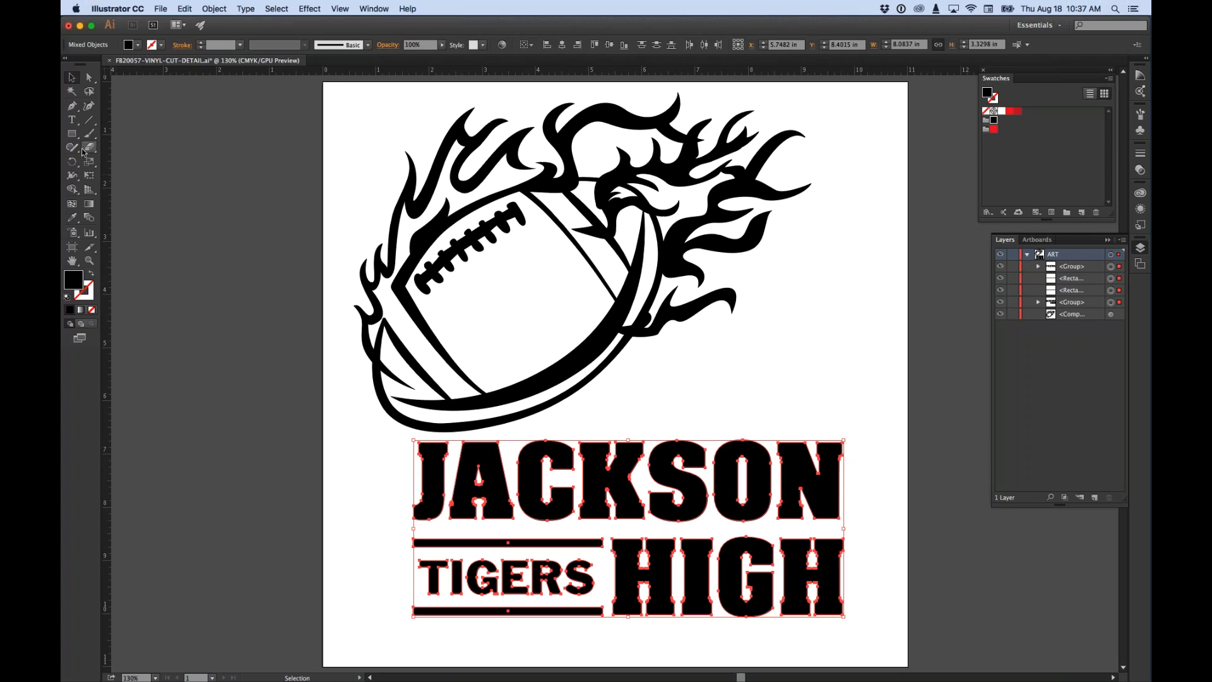
{"action": "left_click", "coordinate": [87, 163]}
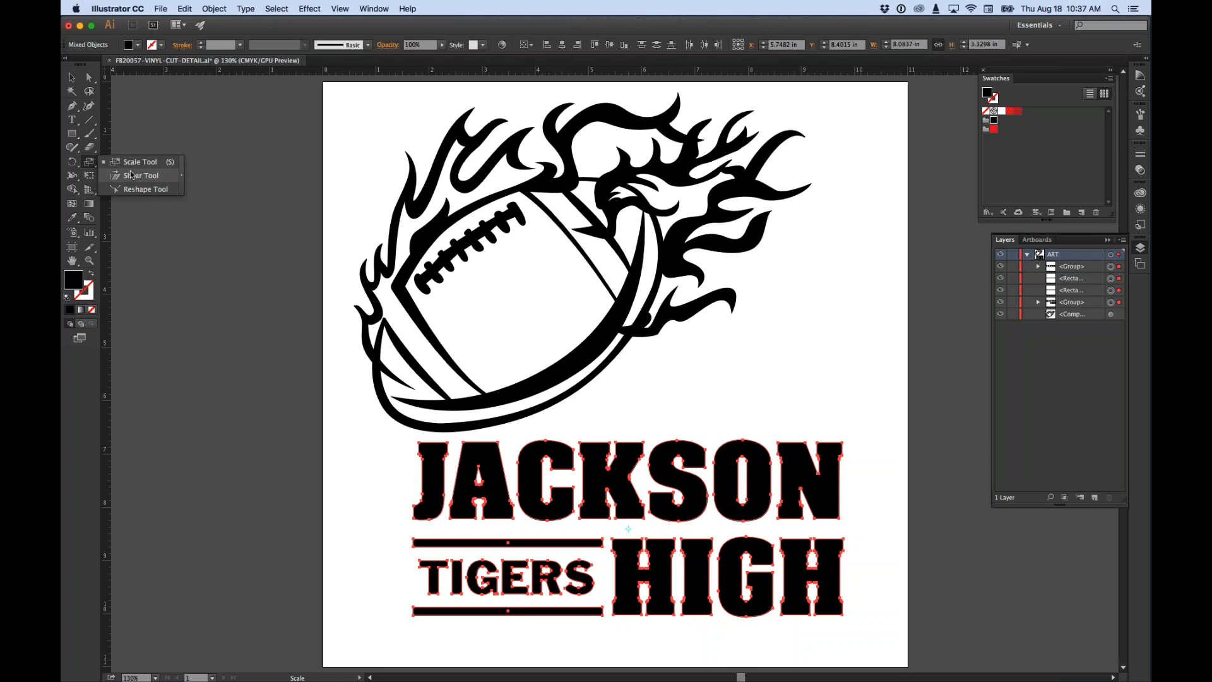
{"action": "left_click", "coordinate": [166, 178]}
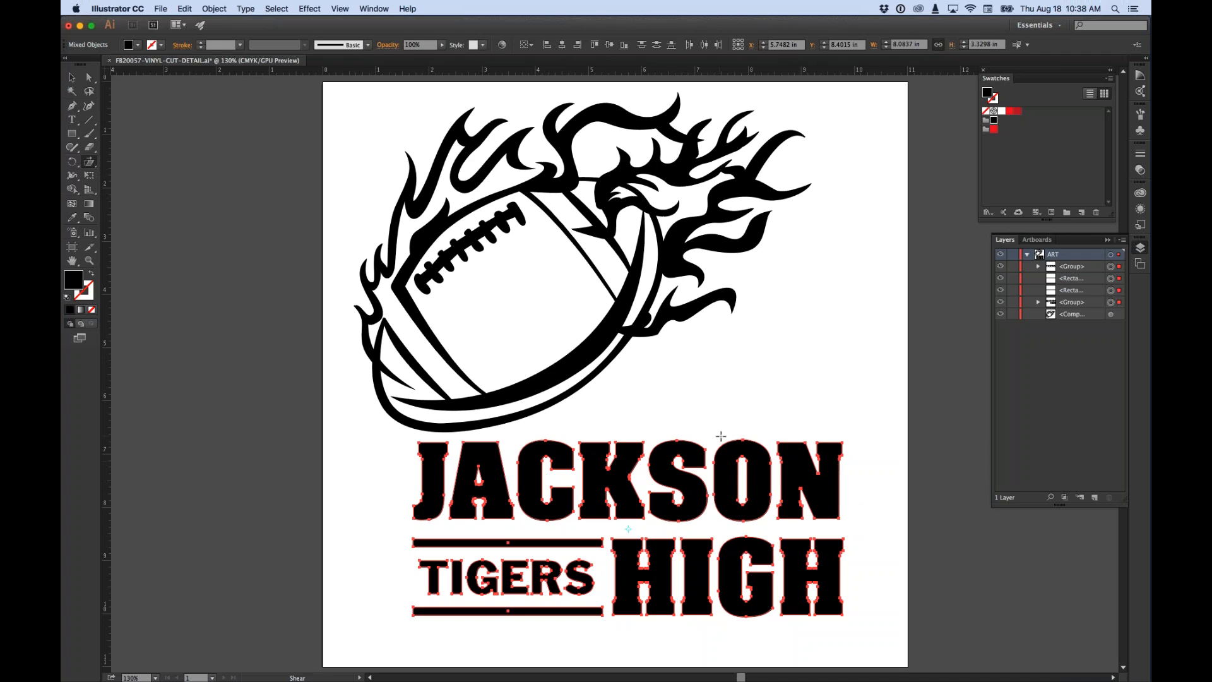
{"action": "key", "text": "v"}
{"action": "left_click", "coordinate": [89, 162]}
{"action": "mouse_move", "coordinate": [860, 515]}
{"action": "left_mouse_down"}
{"action": "mouse_move", "coordinate": [860, 464]}
{"action": "mouse_move", "coordinate": [854, 547]}
{"action": "mouse_move", "coordinate": [847, 493]}
{"action": "mouse_move", "coordinate": [852, 535]}
{"action": "left_mouse_up"}
{"action": "key", "text": "super+z"}
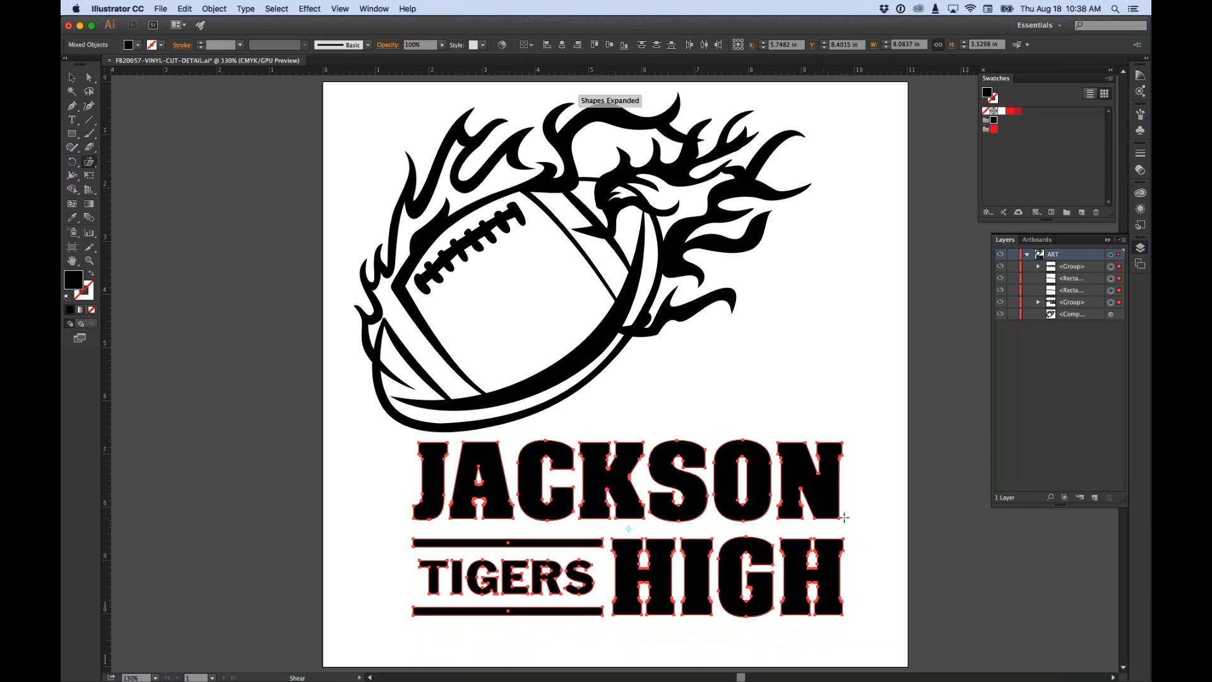
Step: Shear the lettering and bars vertically to slant upward to the right, about 4.52 in tall overall, and move them up against the football
{"action": "left_click_drag", "start_coordinate": [851, 516], "coordinate": [853, 483]}
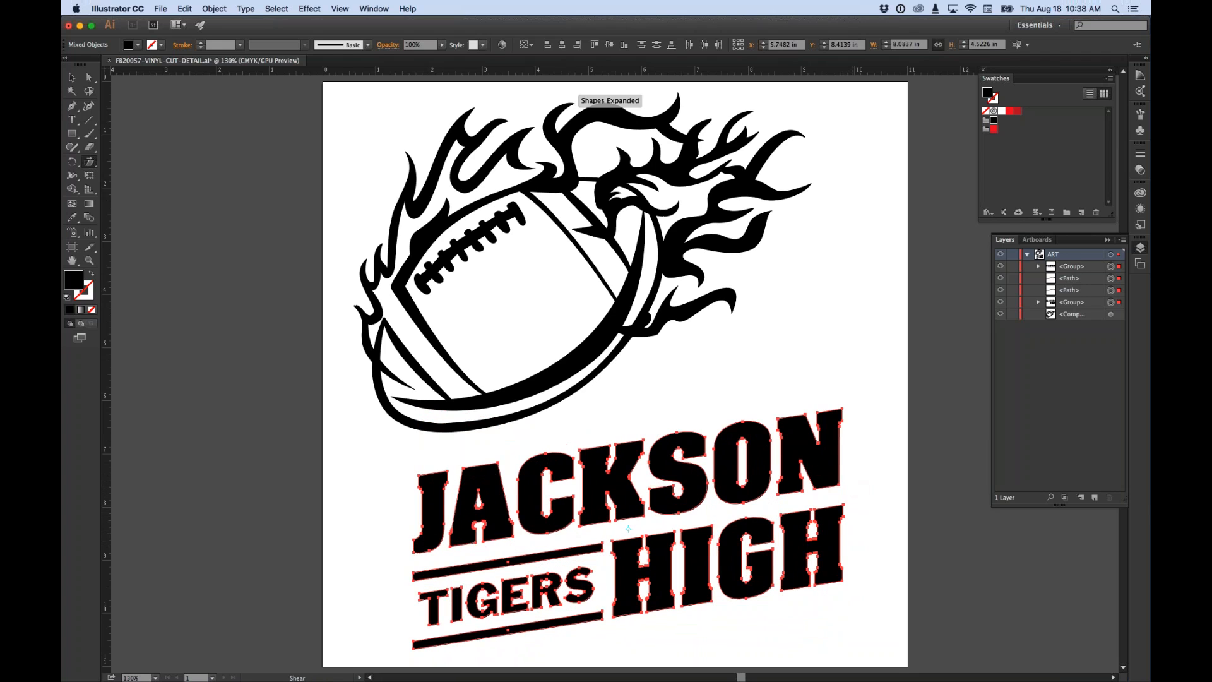
{"action": "left_click", "coordinate": [71, 77]}
{"action": "left_click_drag", "start_coordinate": [724, 487], "coordinate": [719, 458]}
{"action": "left_click", "coordinate": [885, 465]}
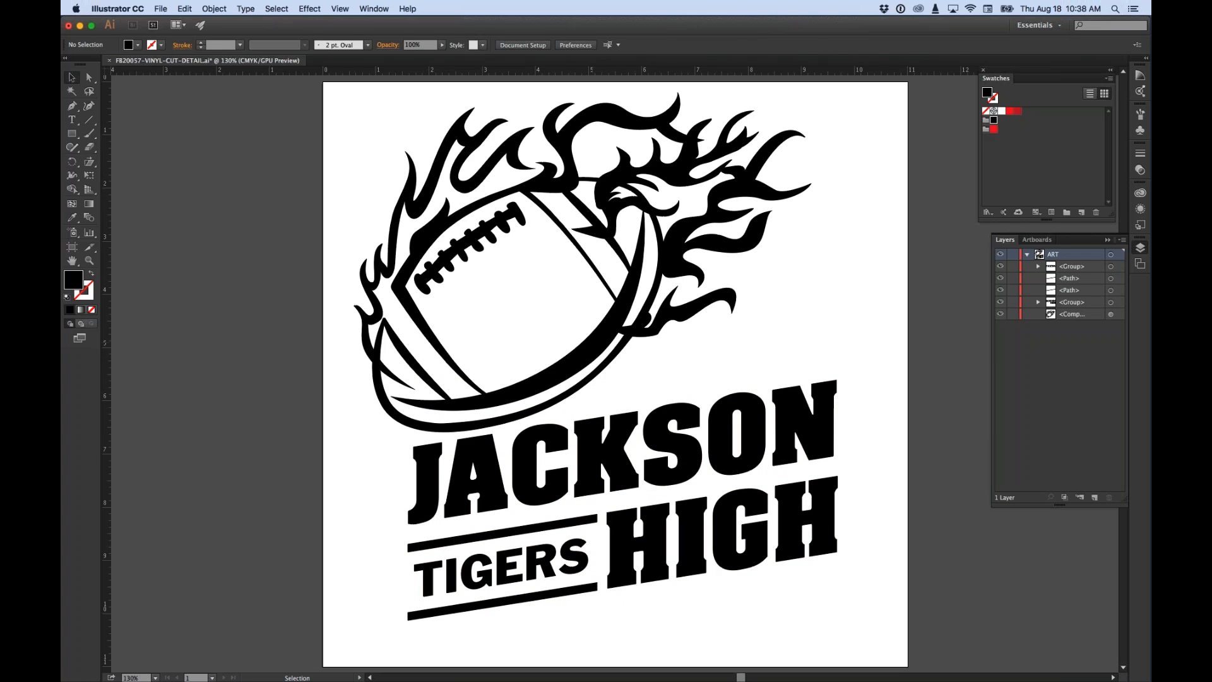
Step: Move the flaming football about 0.2 in right and 0.25 in down to overlap the tops of the JACKSON letters
{"action": "left_click", "coordinate": [594, 344]}
{"action": "left_click_drag", "start_coordinate": [595, 343], "coordinate": [606, 355]}
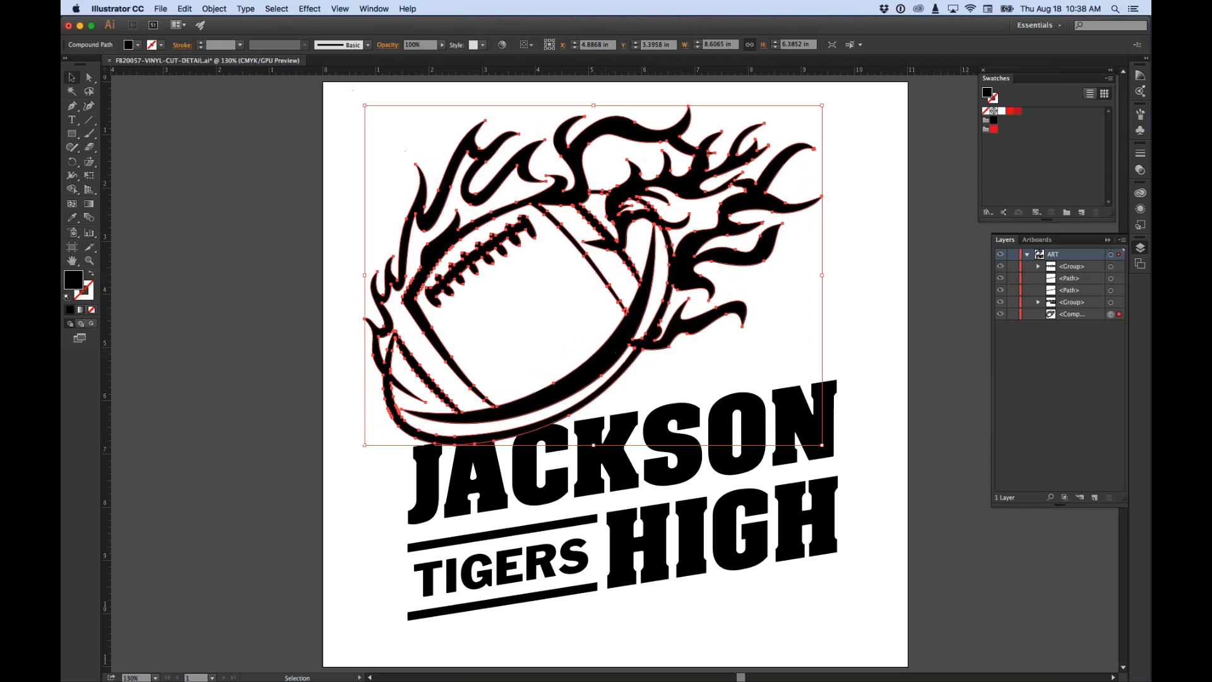
{"action": "left_click", "coordinate": [897, 360]}
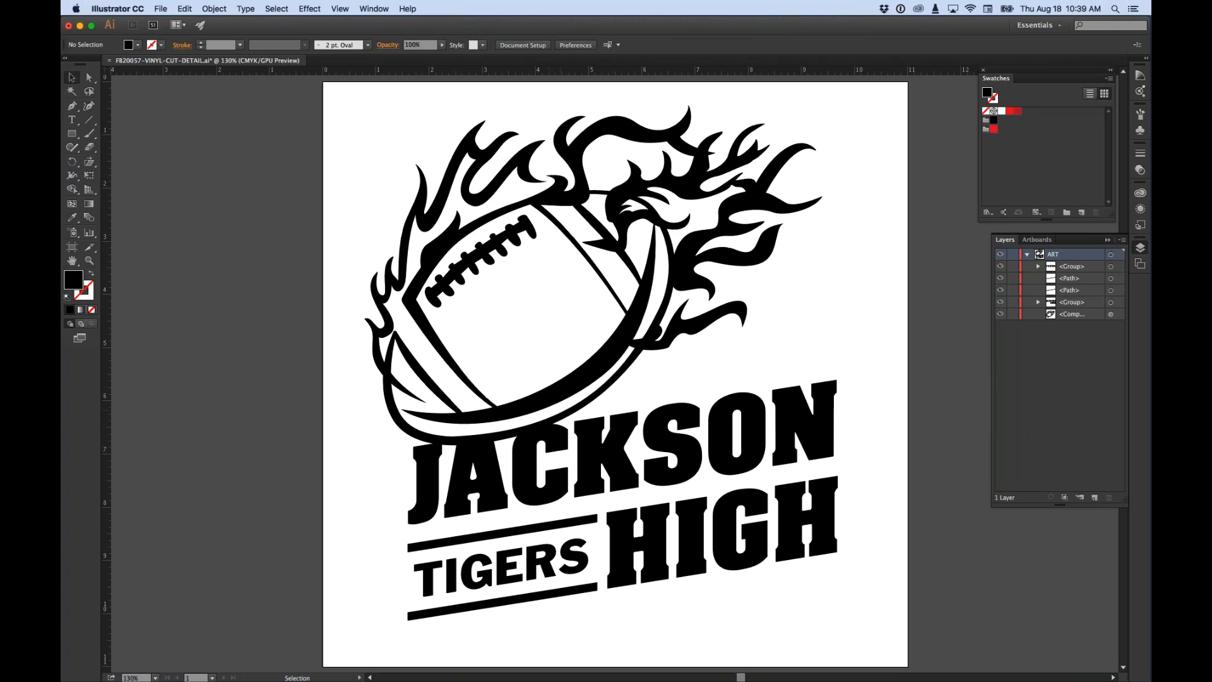
Step: Examine in Outline view where the football's cut lines cross the JACKSON letters, and return to the filled preview
{"action": "left_click", "coordinate": [340, 8]}
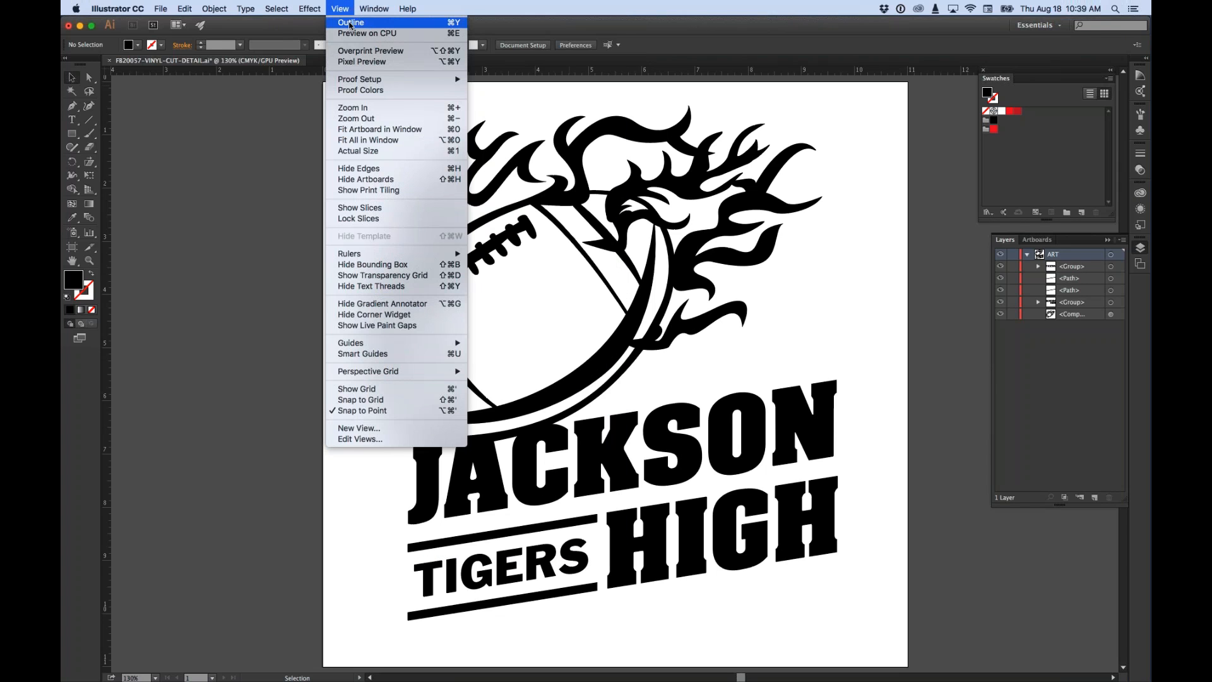
{"action": "left_click", "coordinate": [350, 23]}
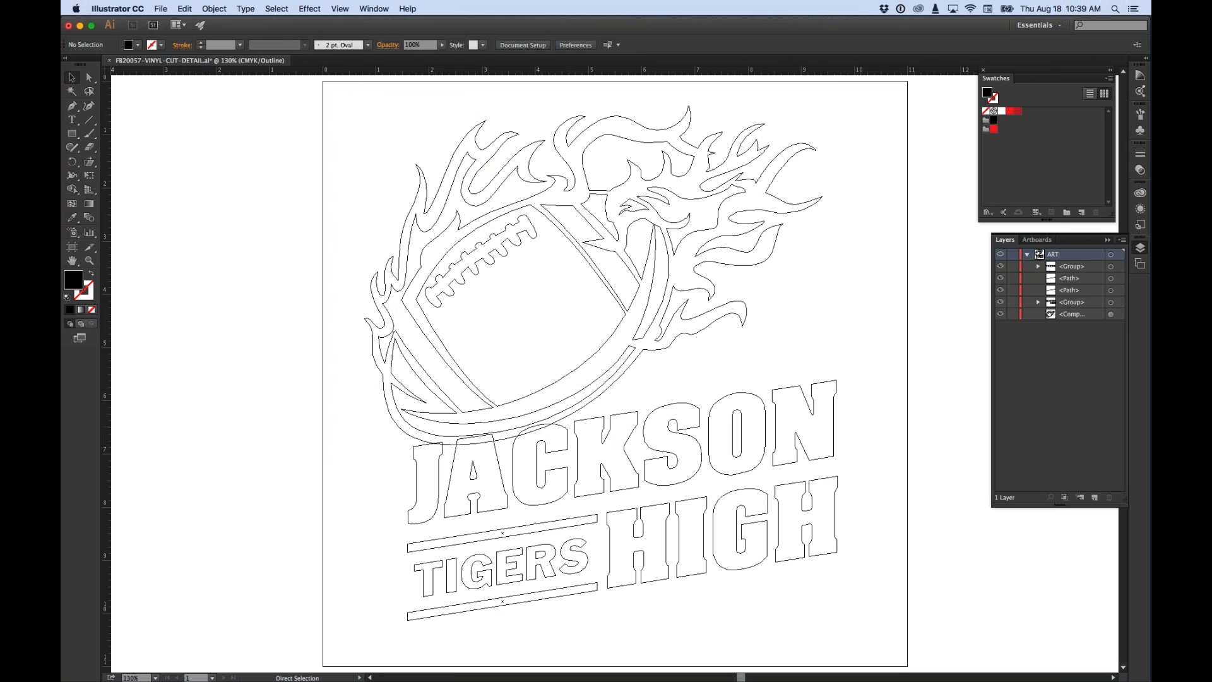
{"action": "key", "text": "super+y"}
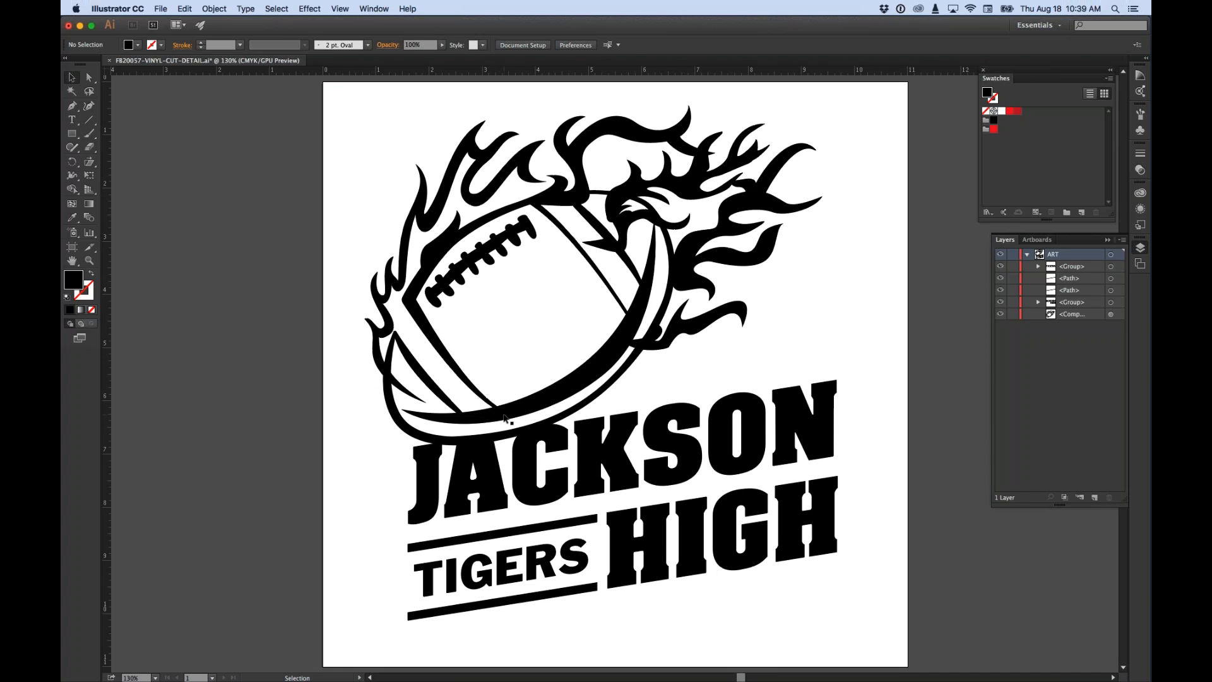
{"action": "left_click", "coordinate": [340, 9]}
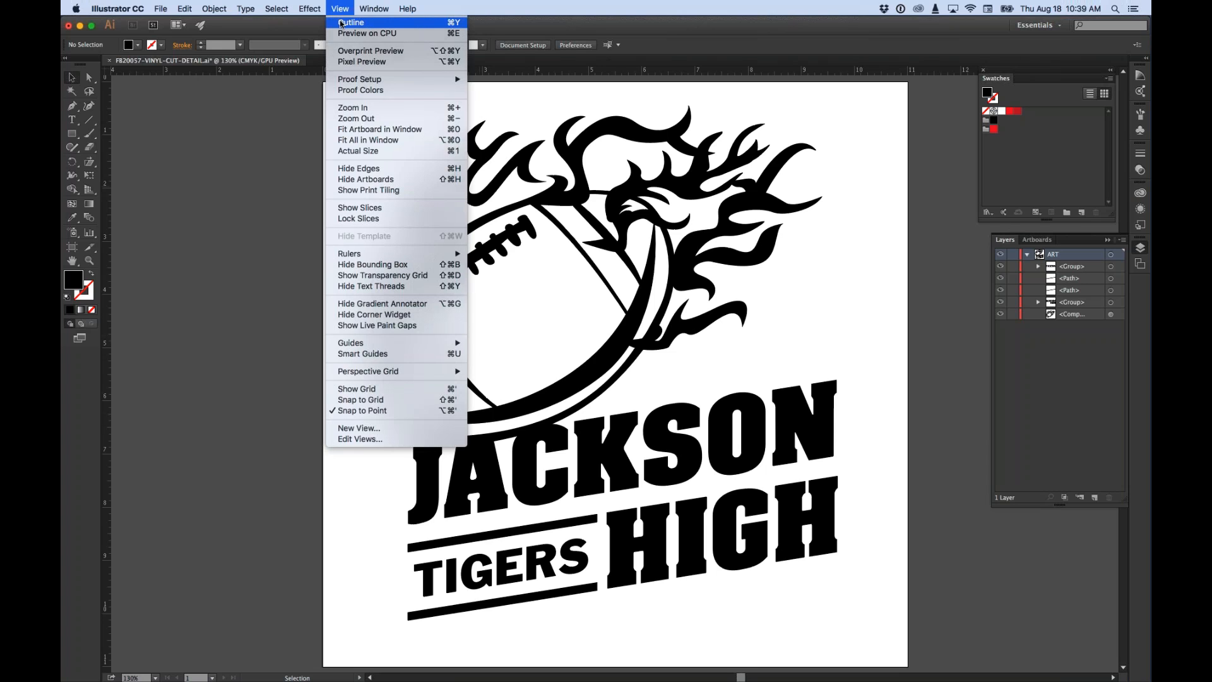
{"action": "left_click", "coordinate": [339, 22]}
{"action": "left_click", "coordinate": [336, 8]}
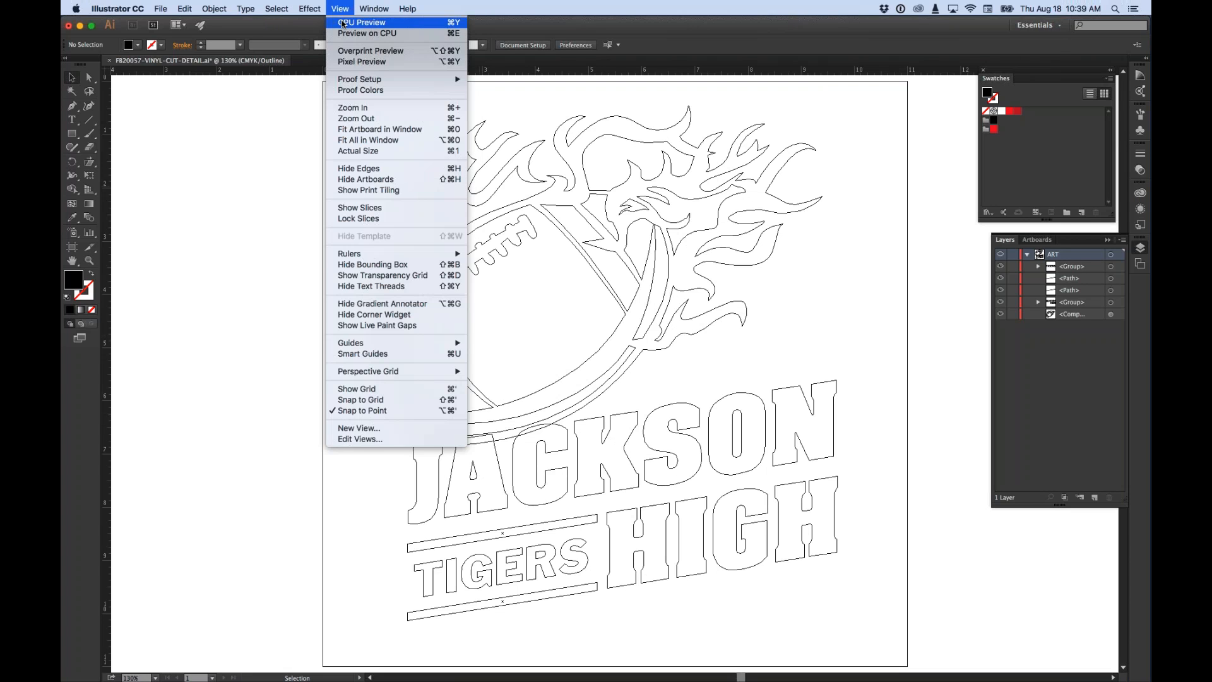
{"action": "left_click", "coordinate": [344, 23]}
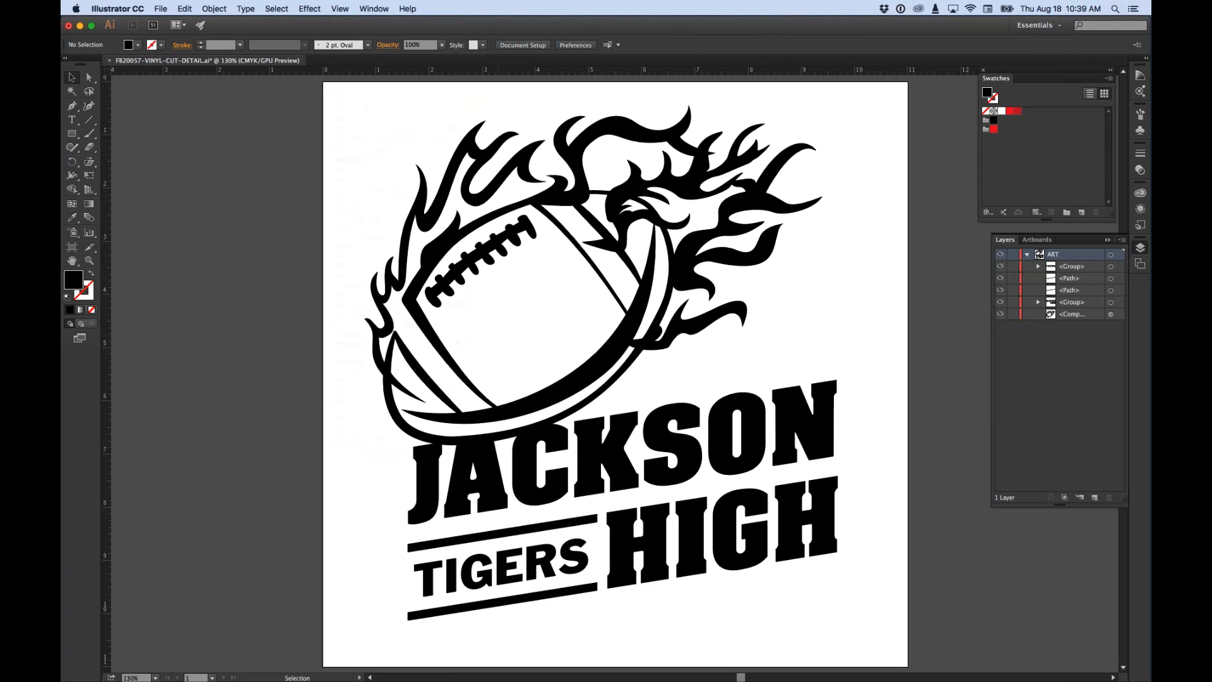
Step: Unite the flaming football and the JACKSON HIGH lettering into one merged shape with Pathfinder
{"action": "left_click", "coordinate": [578, 372]}
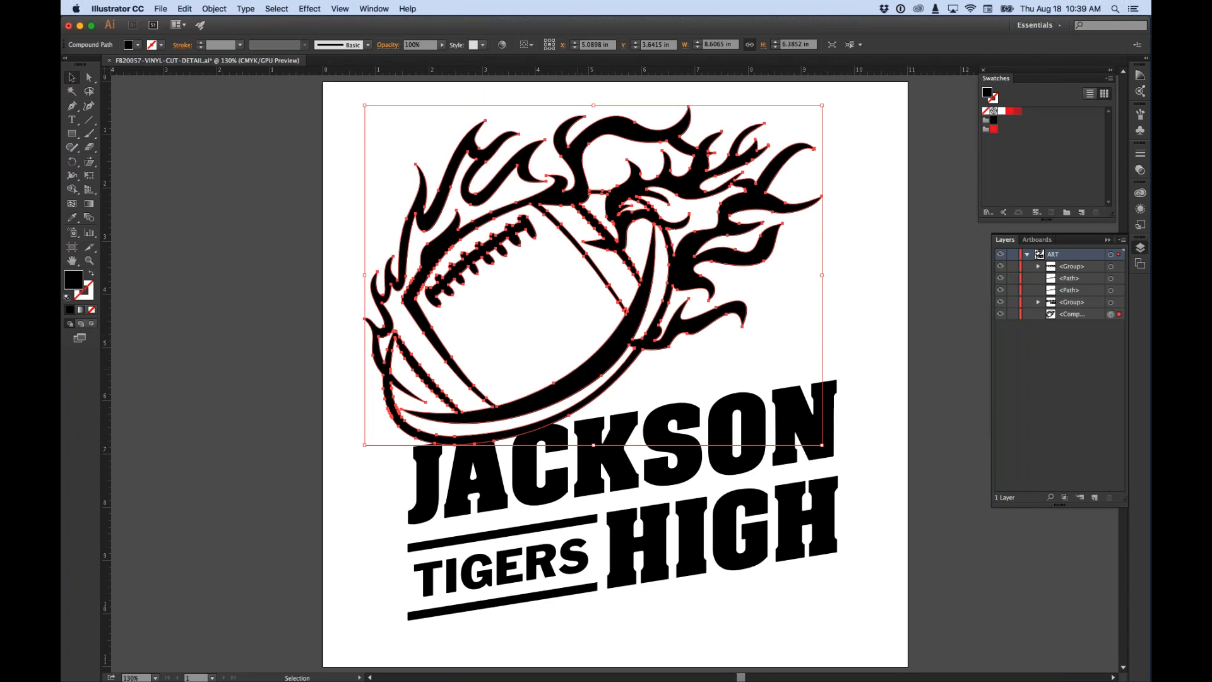
{"action": "left_click", "coordinate": [528, 491], "text": "shift"}
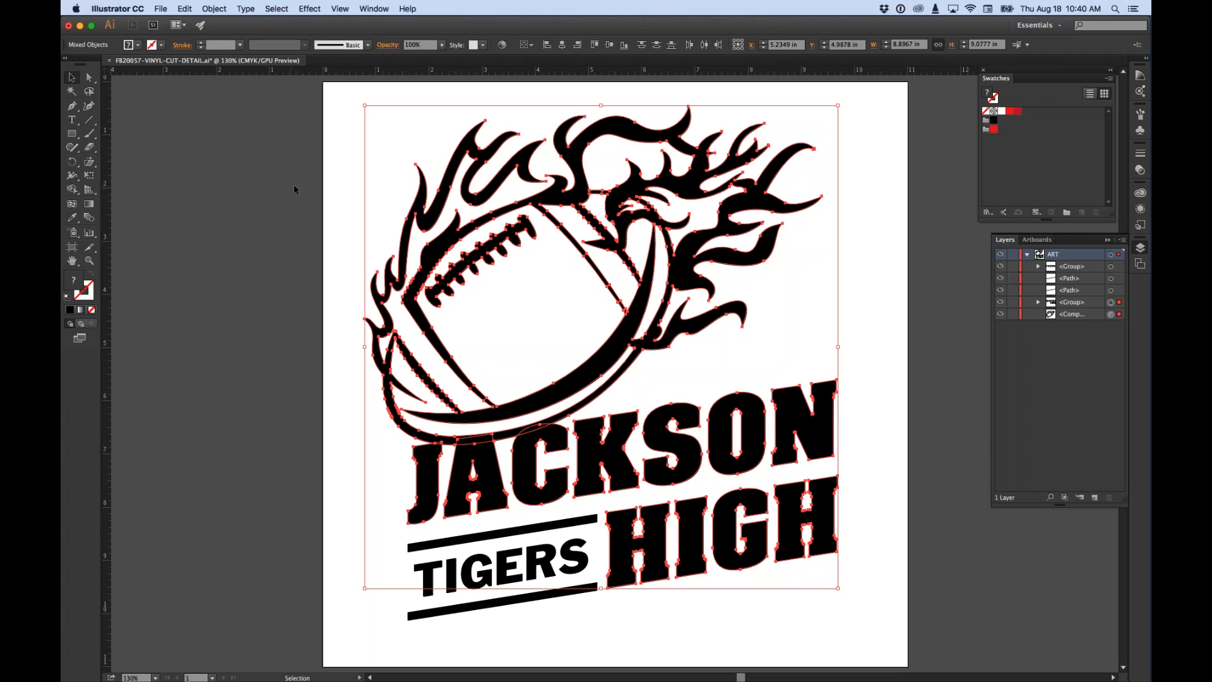
{"action": "left_click", "coordinate": [372, 8]}
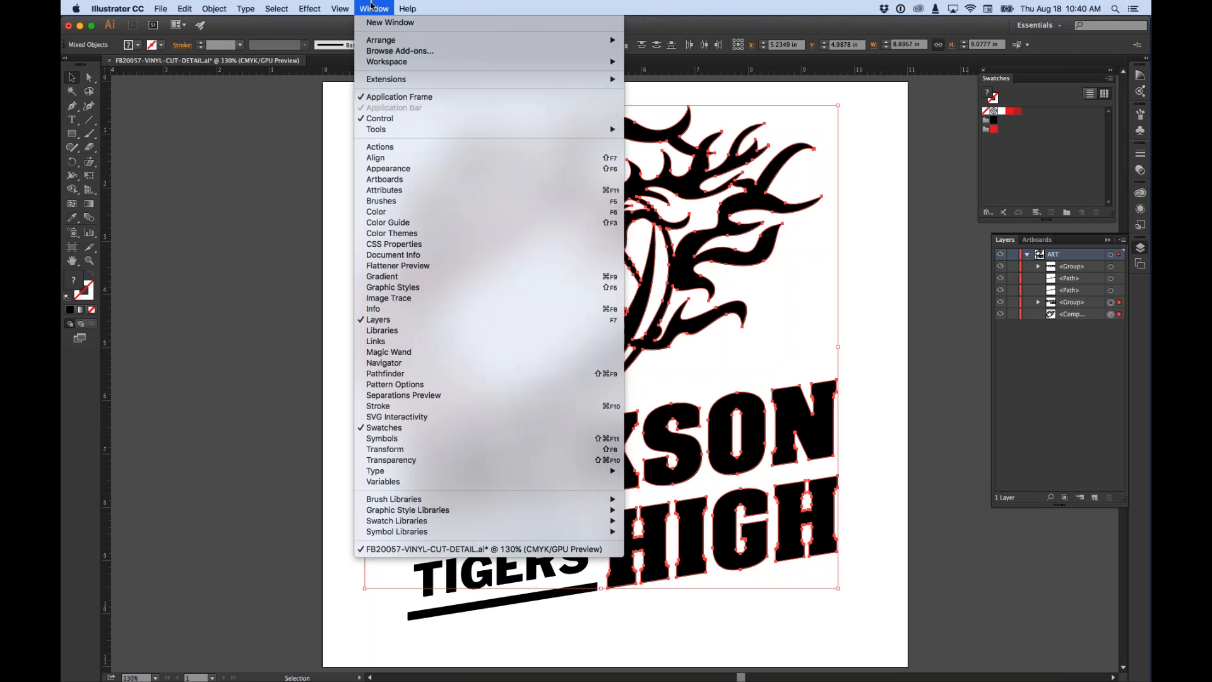
{"action": "left_click", "coordinate": [395, 375]}
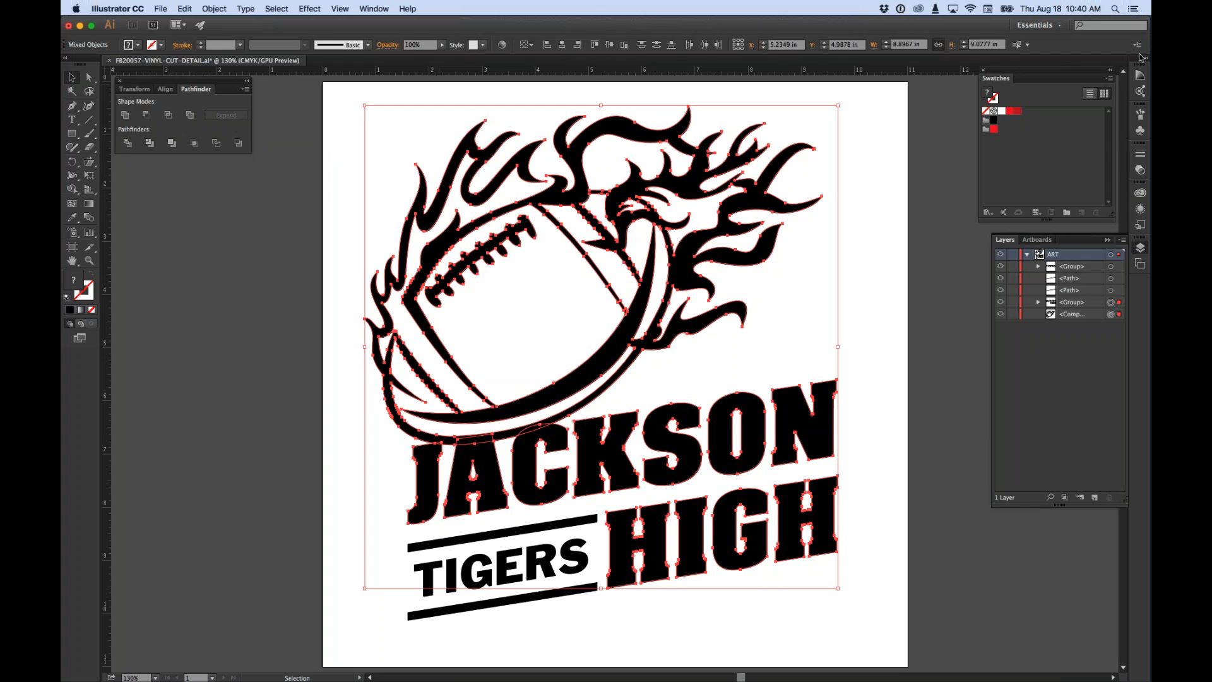
{"action": "key", "text": "super+Tab"}
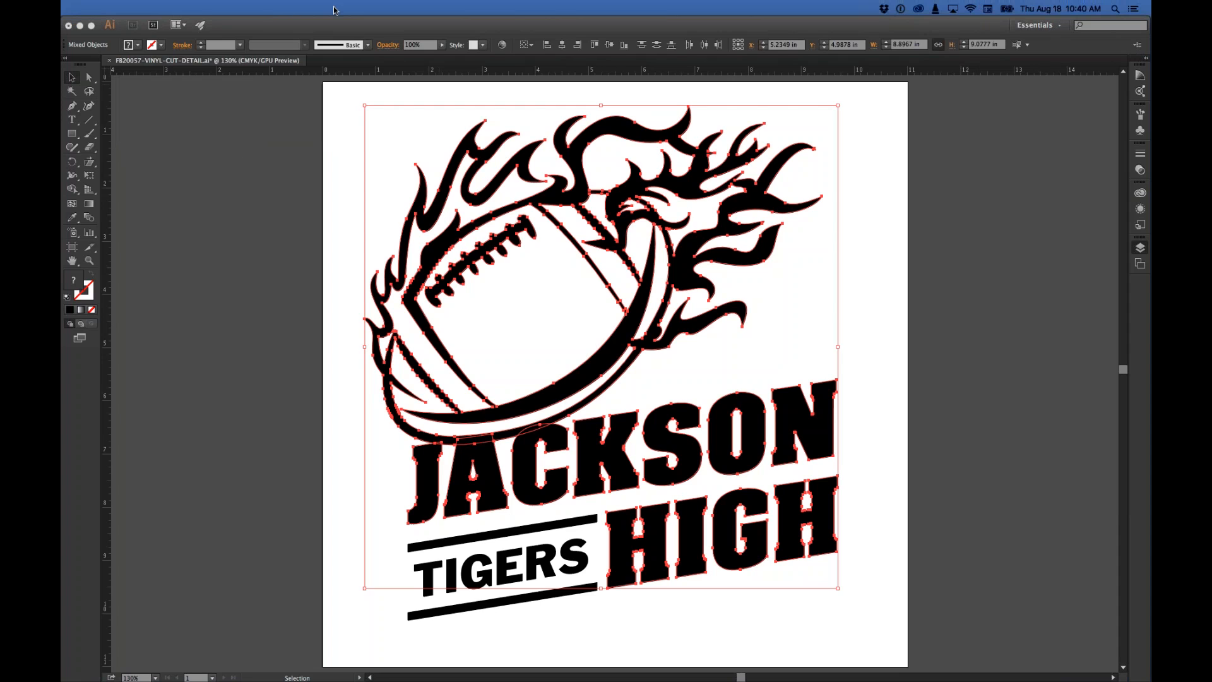
{"action": "key", "text": "shift+Tab"}
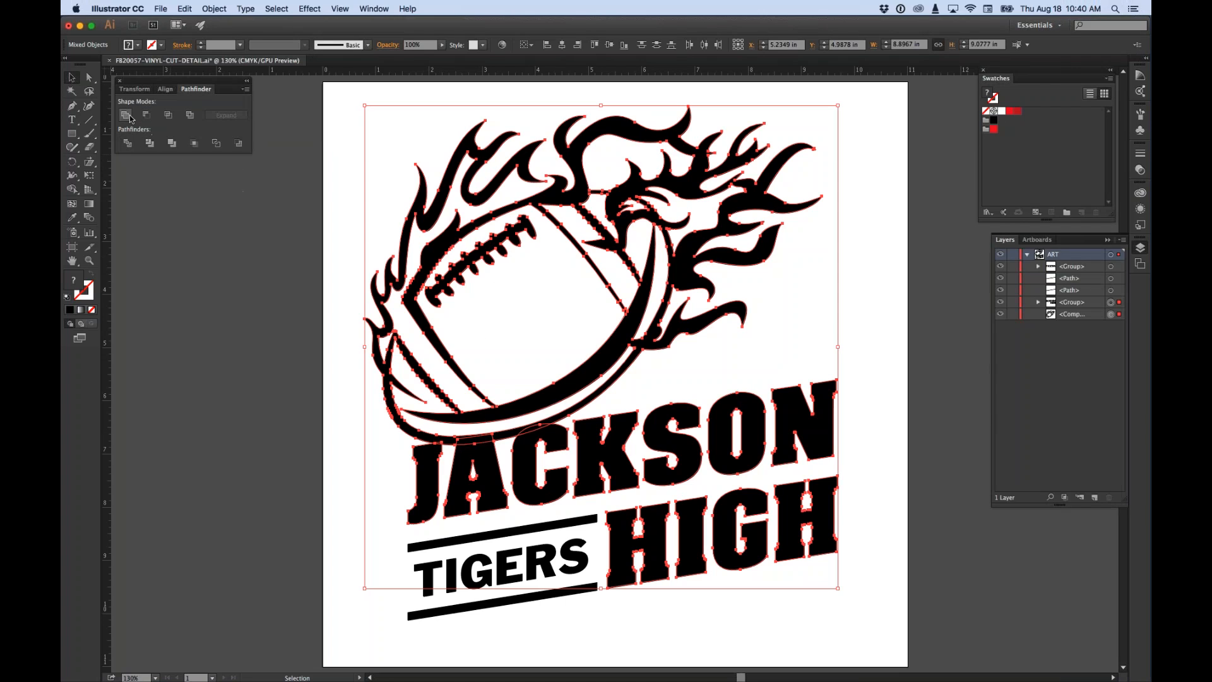
{"action": "left_click", "coordinate": [126, 116]}
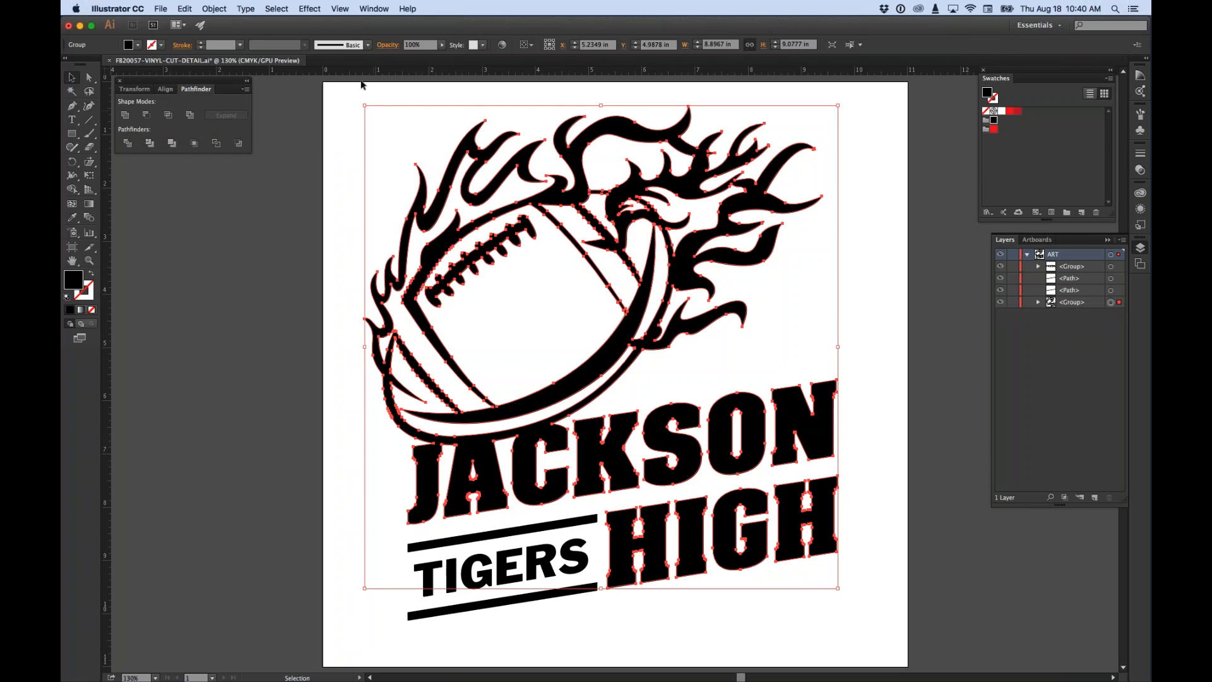
Step: Inspect the merged football and JACKSON letters up close in Outline view for overlapping cut lines, and refit the artboard in the window
{"action": "left_click", "coordinate": [340, 8]}
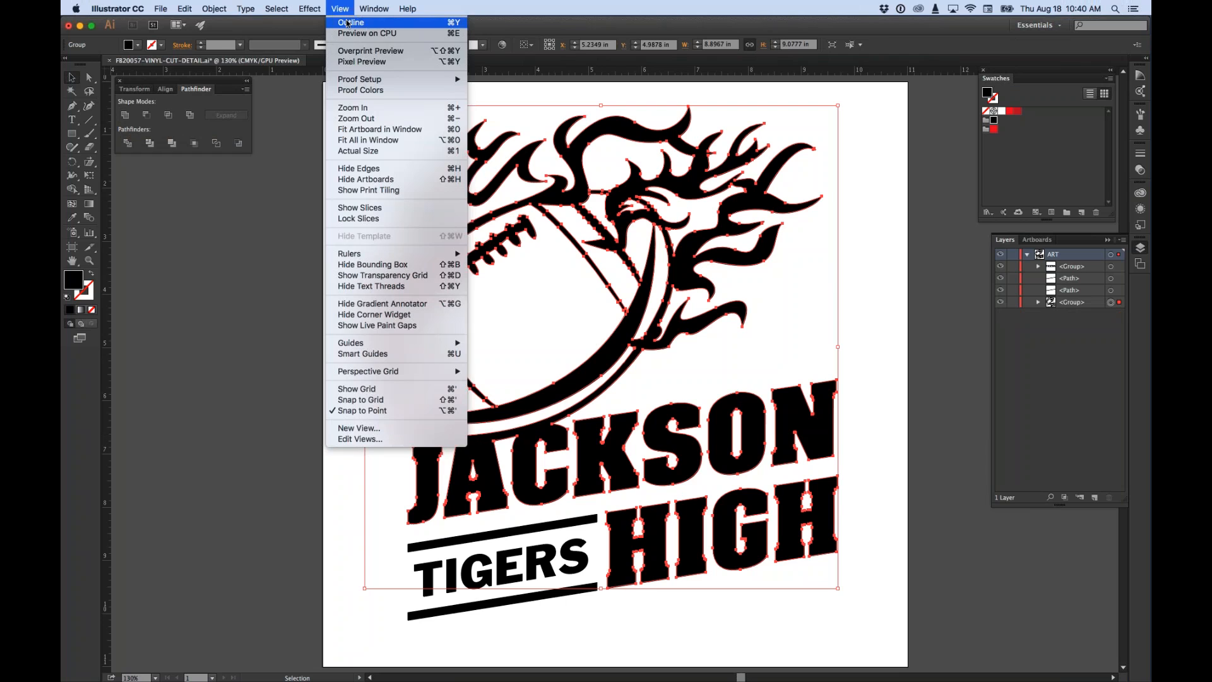
{"action": "left_click", "coordinate": [346, 23]}
{"action": "left_click", "coordinate": [497, 466]}
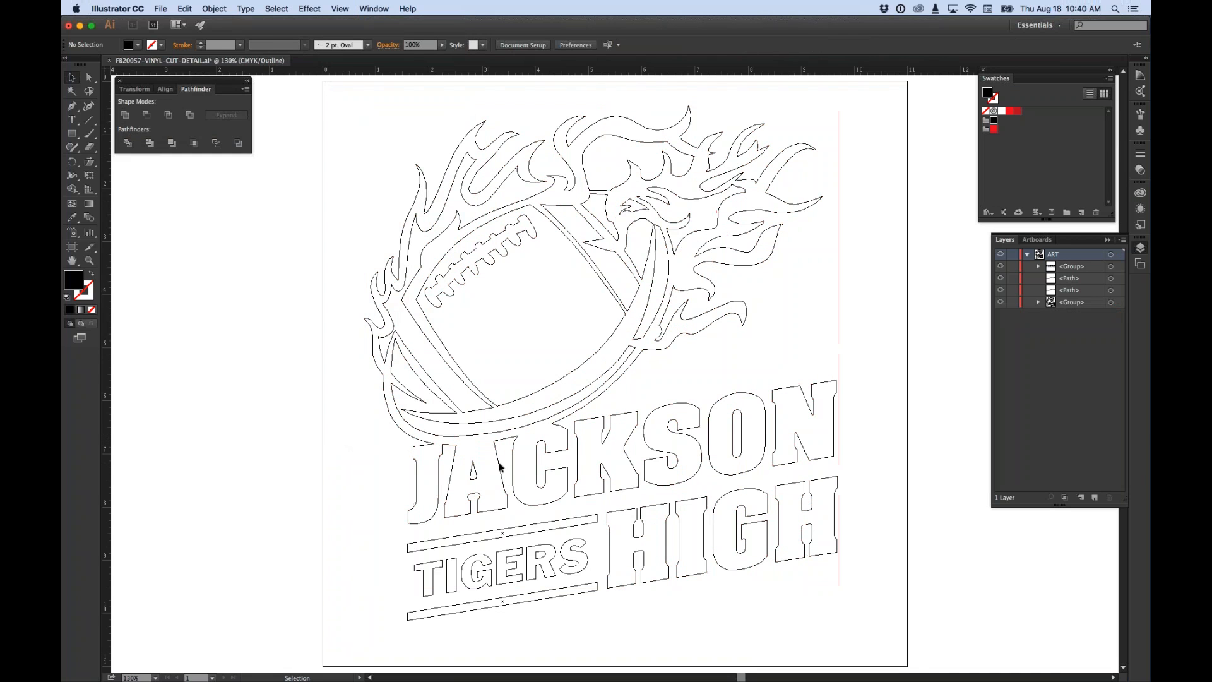
{"action": "left_click", "coordinate": [521, 435], "text": "super"}
{"action": "left_click", "coordinate": [521, 436], "text": "super"}
{"action": "left_click_drag", "start_coordinate": [706, 303], "coordinate": [510, 395]}
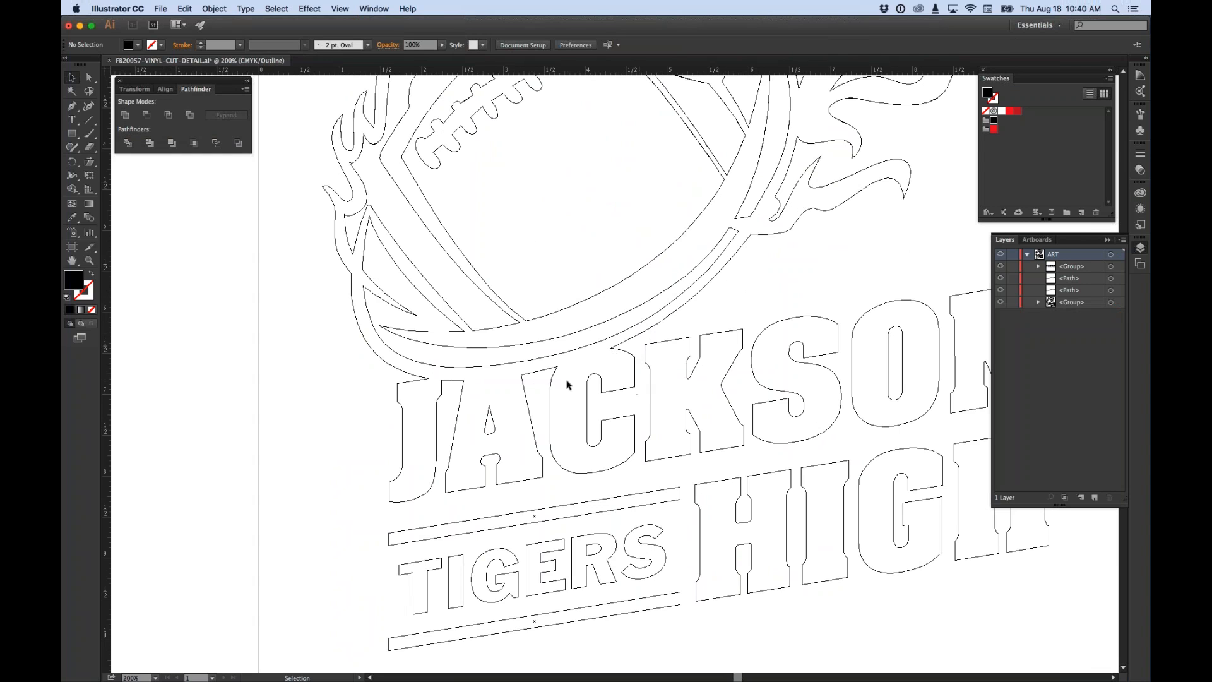
{"action": "key", "text": "a"}
{"action": "key", "text": "super+0"}
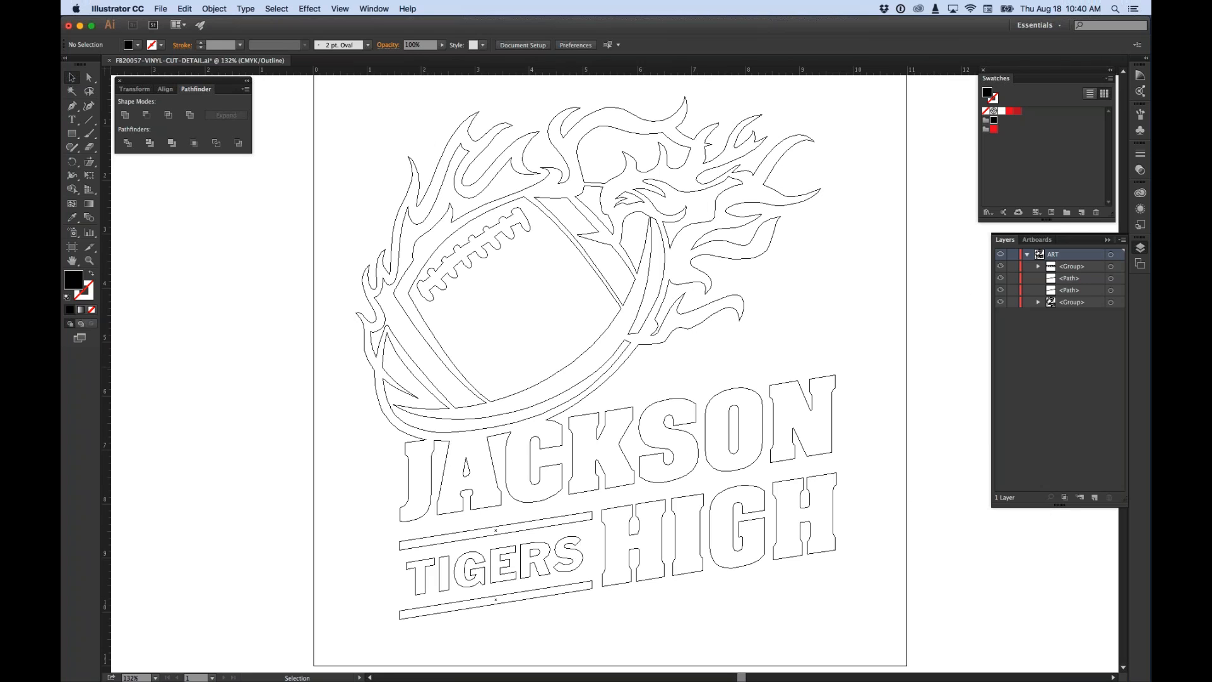
{"action": "key", "text": "super+0"}
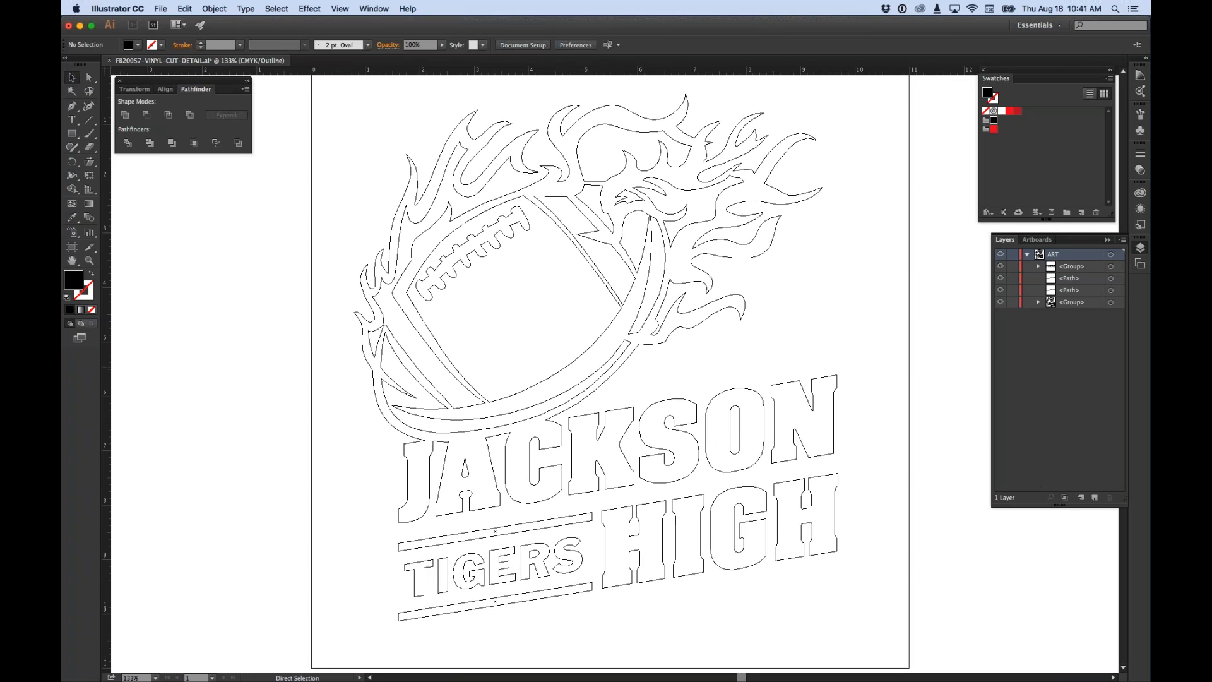
Step: Return to the filled preview and combine all the football, lettering and bar artwork into one compound path
{"action": "key", "text": "super"}
{"action": "key", "text": "super+y"}
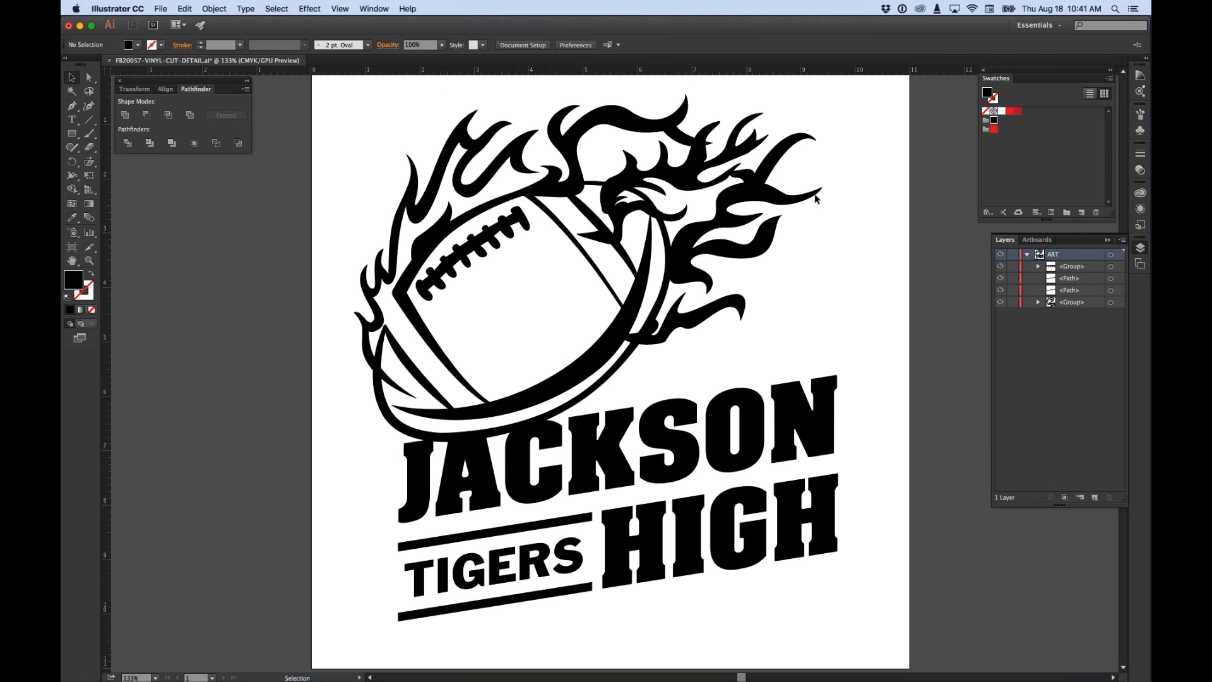
{"action": "left_click_drag", "start_coordinate": [321, 83], "coordinate": [890, 616]}
{"action": "left_click_drag", "start_coordinate": [893, 645], "coordinate": [884, 643]}
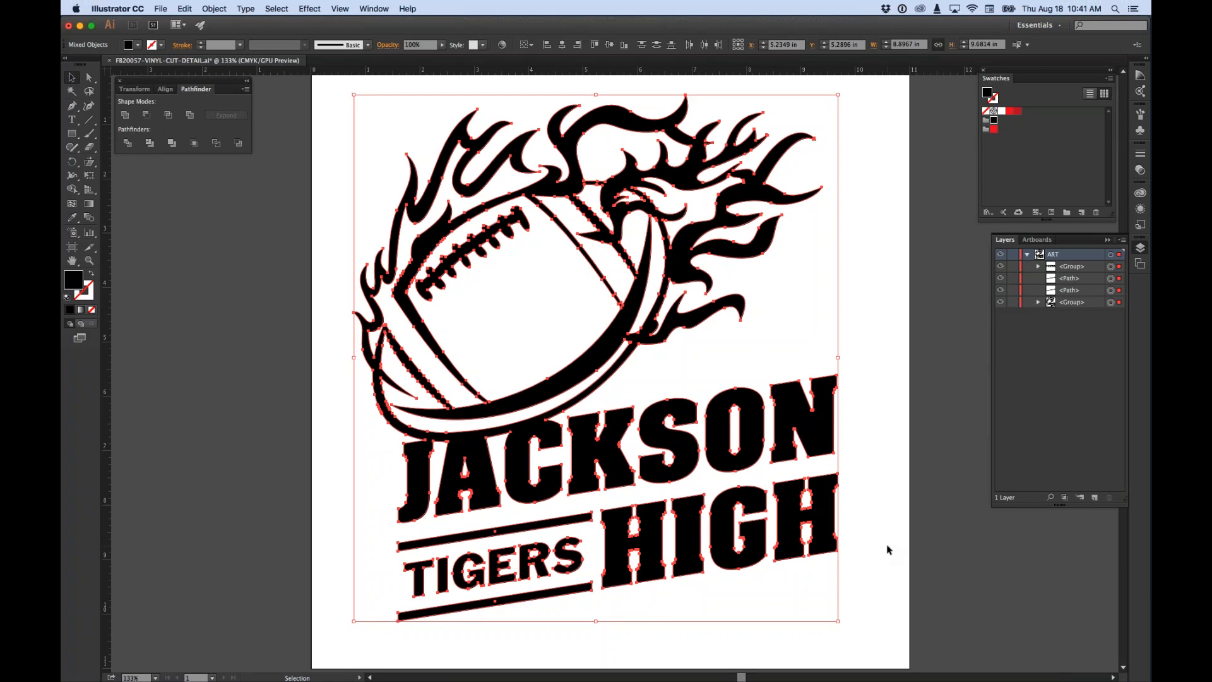
{"action": "left_click", "coordinate": [219, 10]}
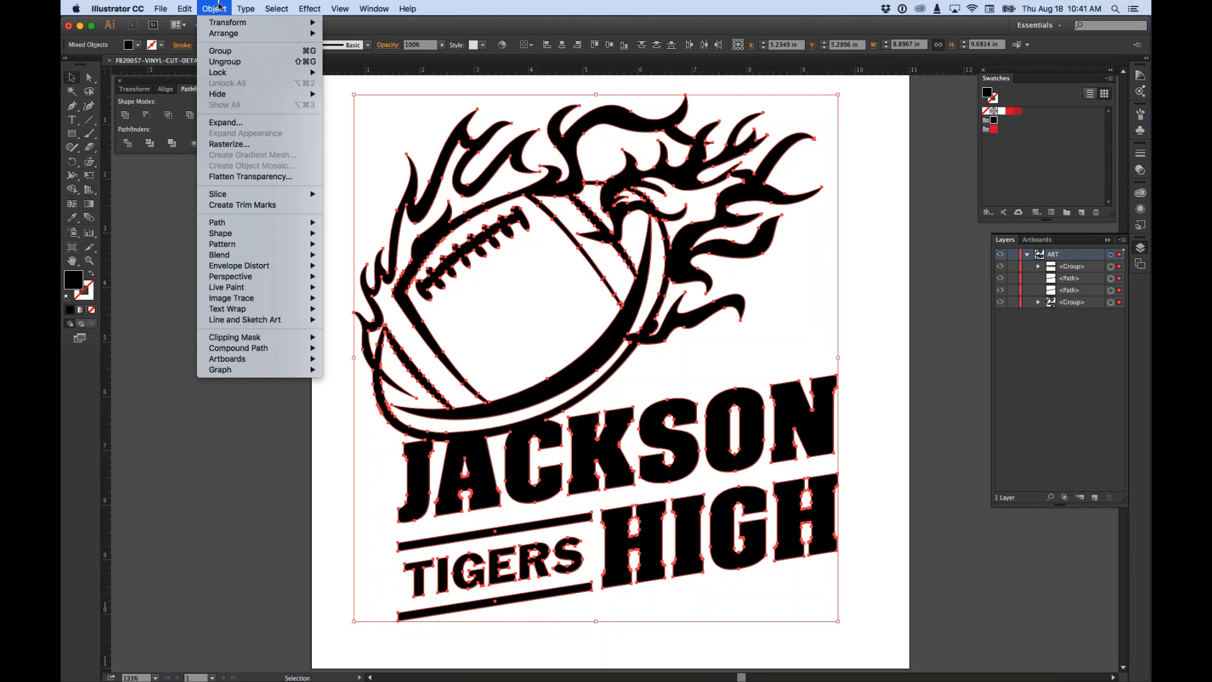
{"action": "mouse_move", "coordinate": [231, 349]}
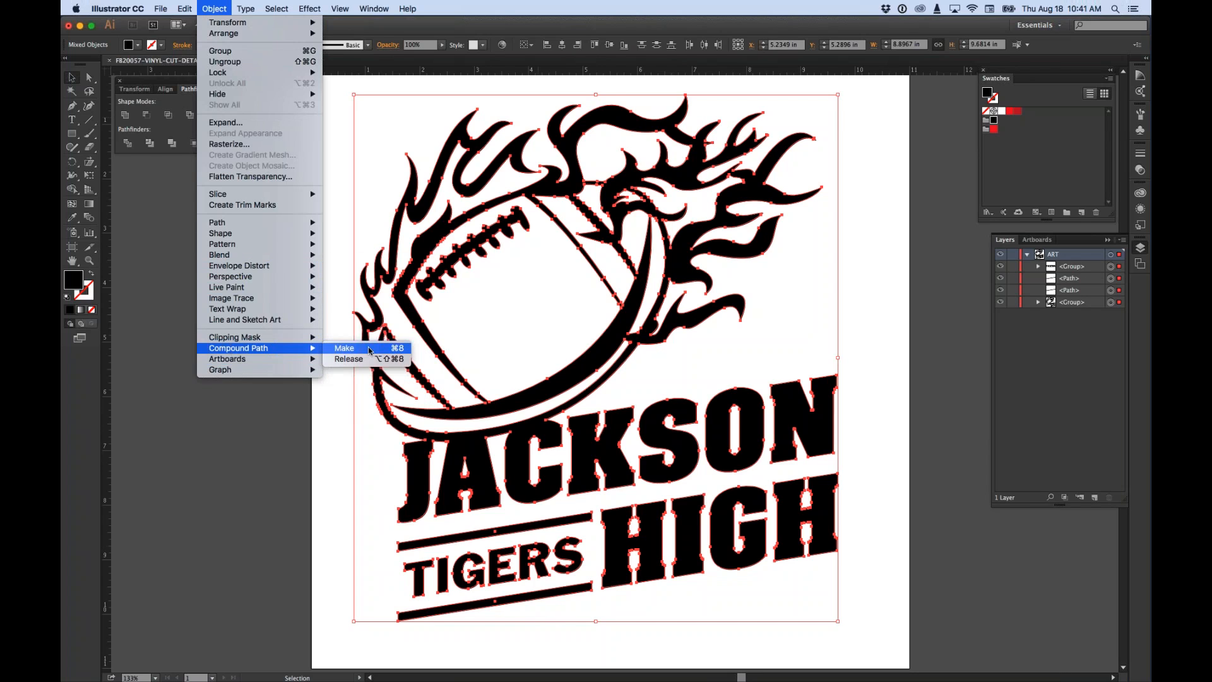
{"action": "left_click", "coordinate": [342, 352]}
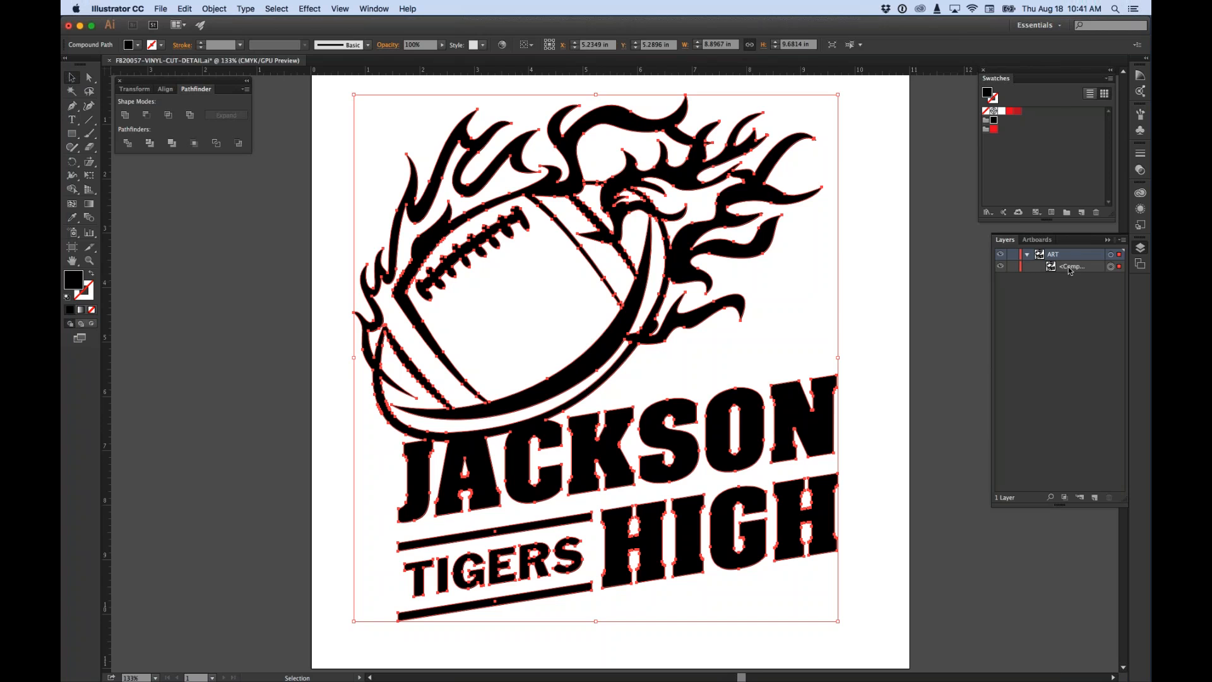
{"action": "left_click", "coordinate": [884, 240]}
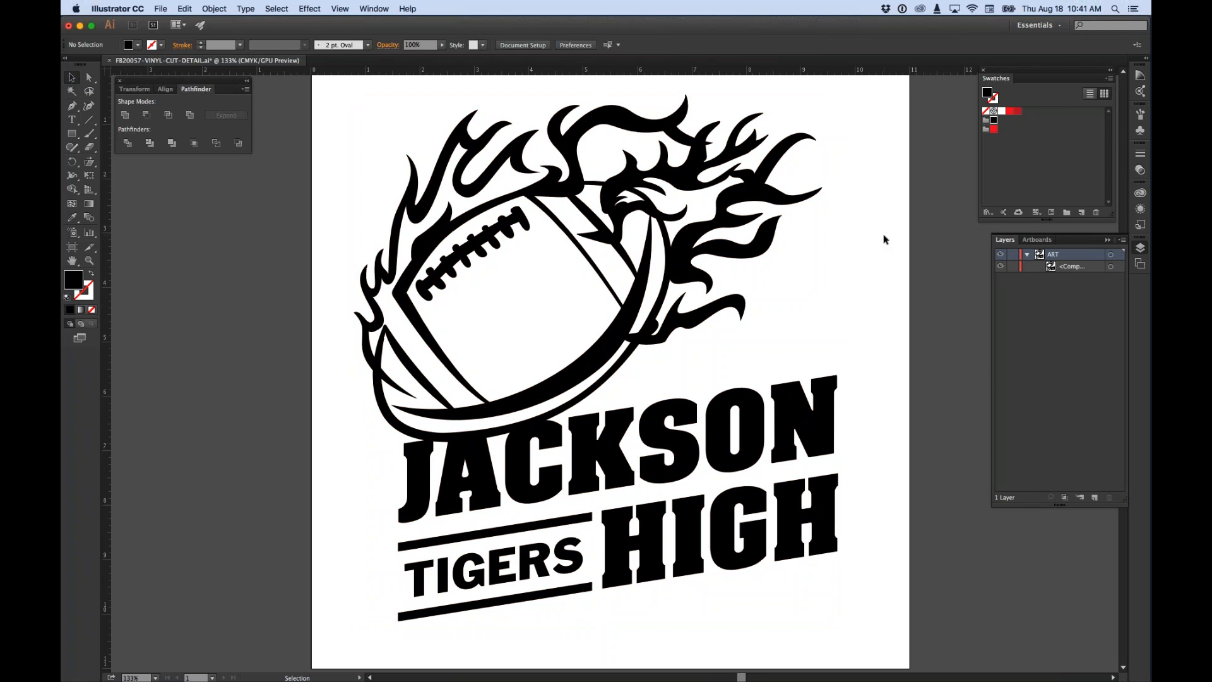
Step: Move the compound artwork about 0.06 in left and 0.09 in down on the artboard
{"action": "left_click", "coordinate": [684, 251]}
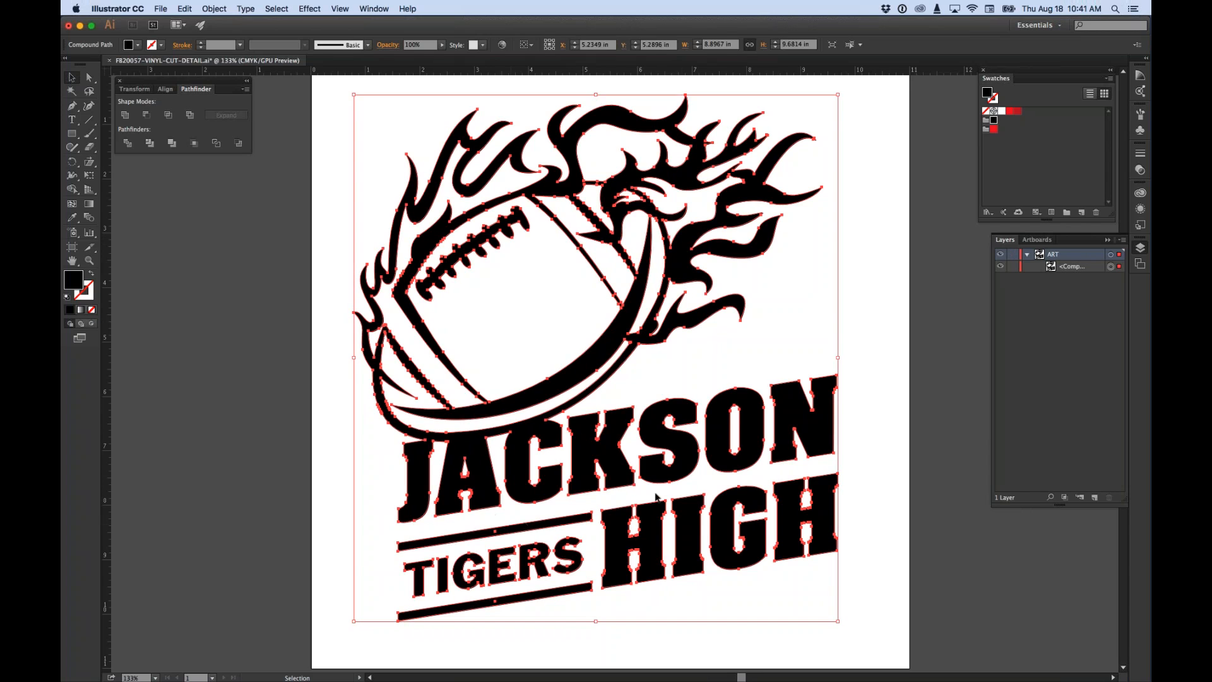
{"action": "left_click_drag", "start_coordinate": [710, 425], "coordinate": [706, 430]}
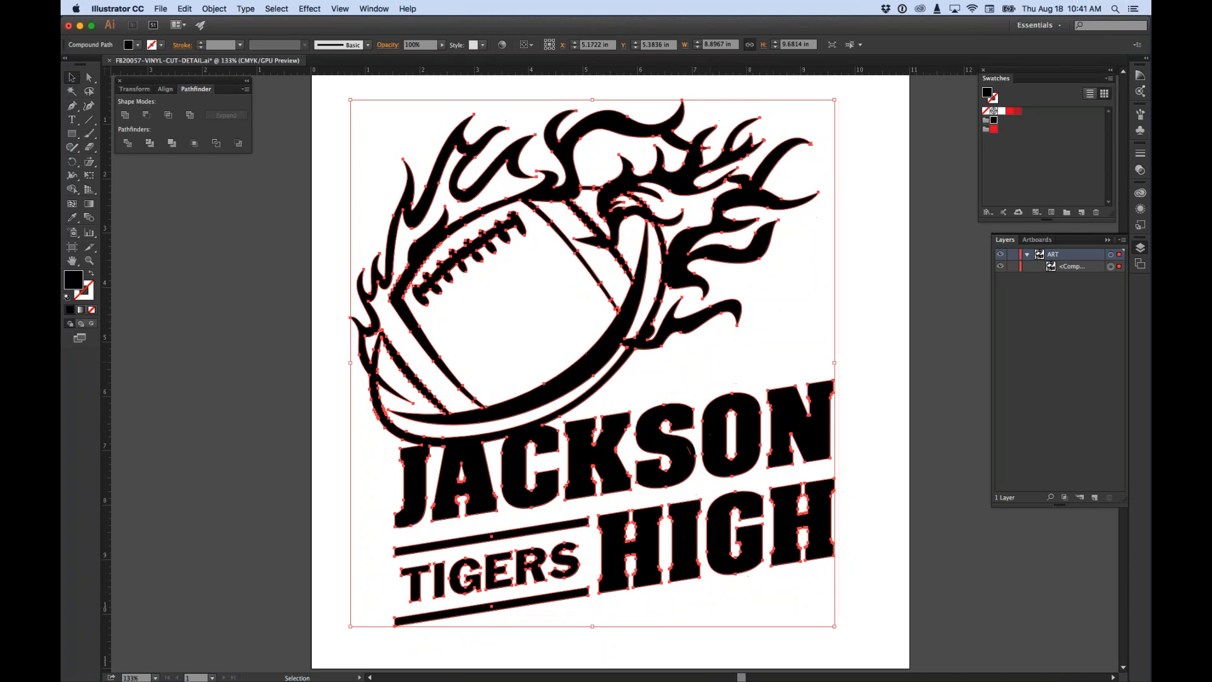
{"action": "left_click", "coordinate": [881, 327]}
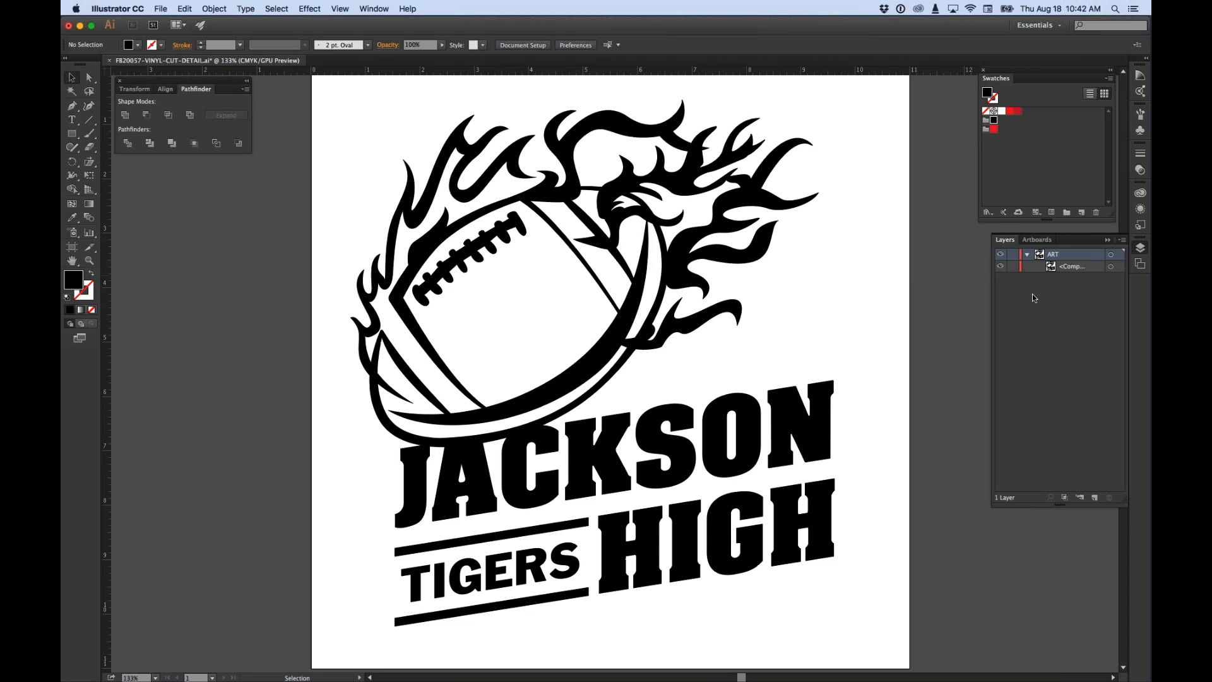
{"action": "left_click", "coordinate": [758, 207]}
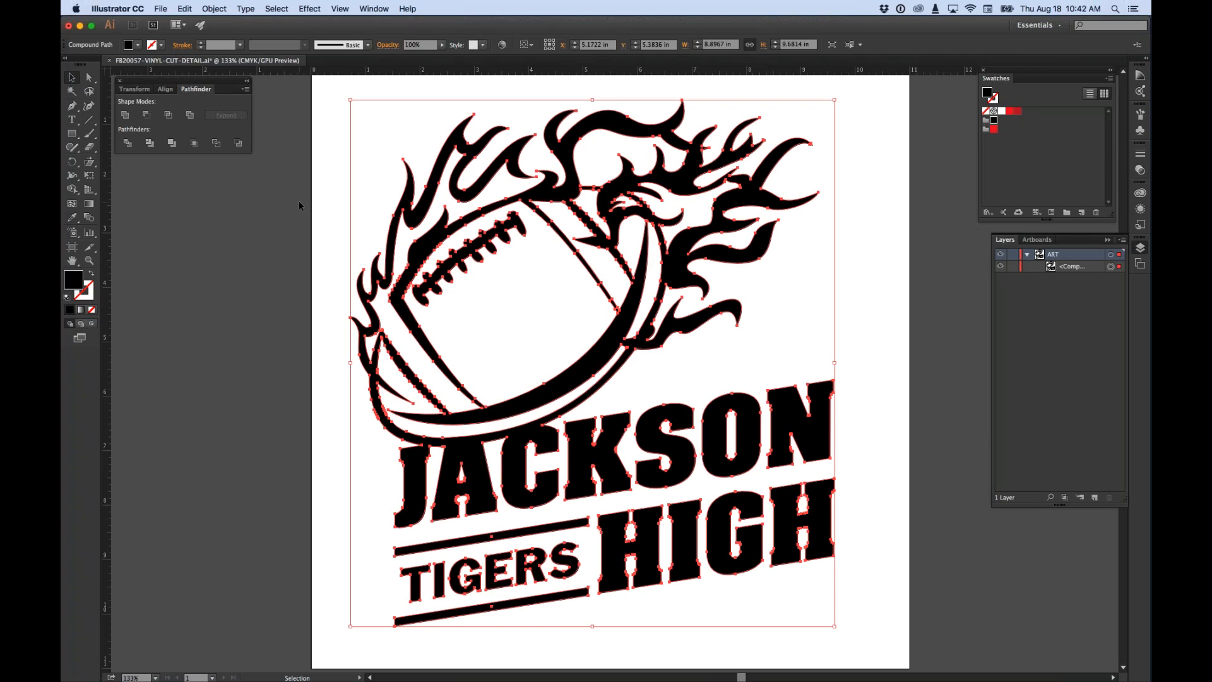
{"action": "left_click", "coordinate": [861, 292]}
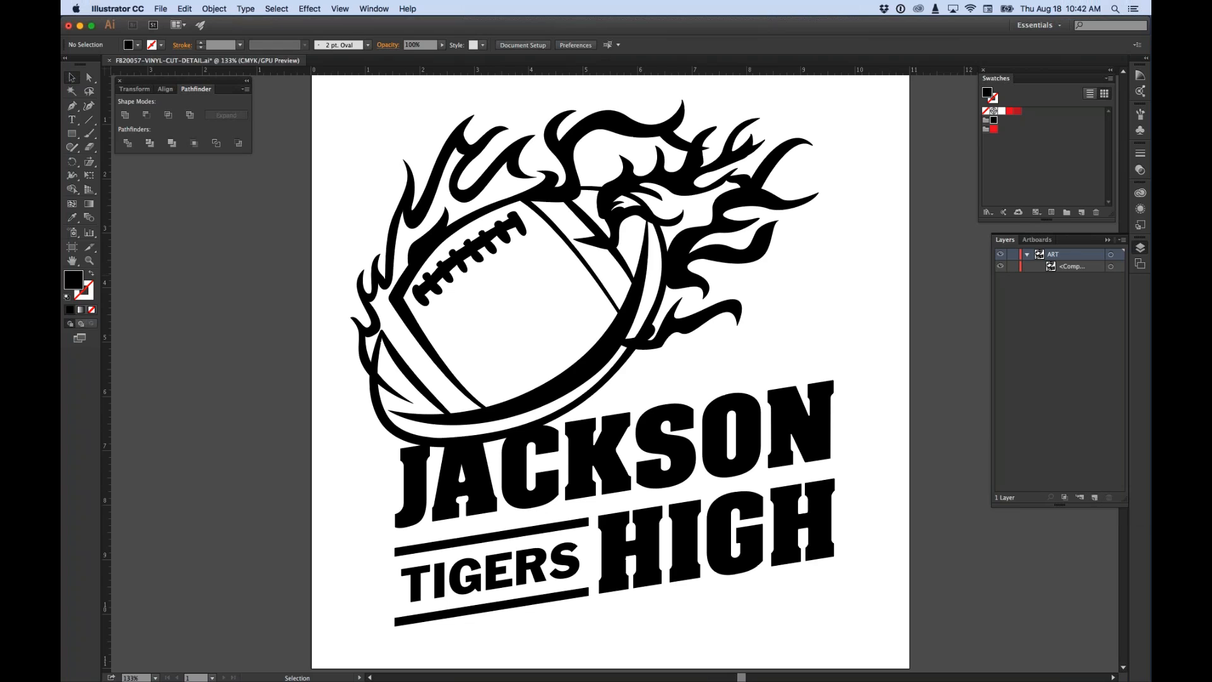
Step: Add a new layer above ART and place a duplicate of the compound path on it
{"action": "left_click", "coordinate": [374, 8]}
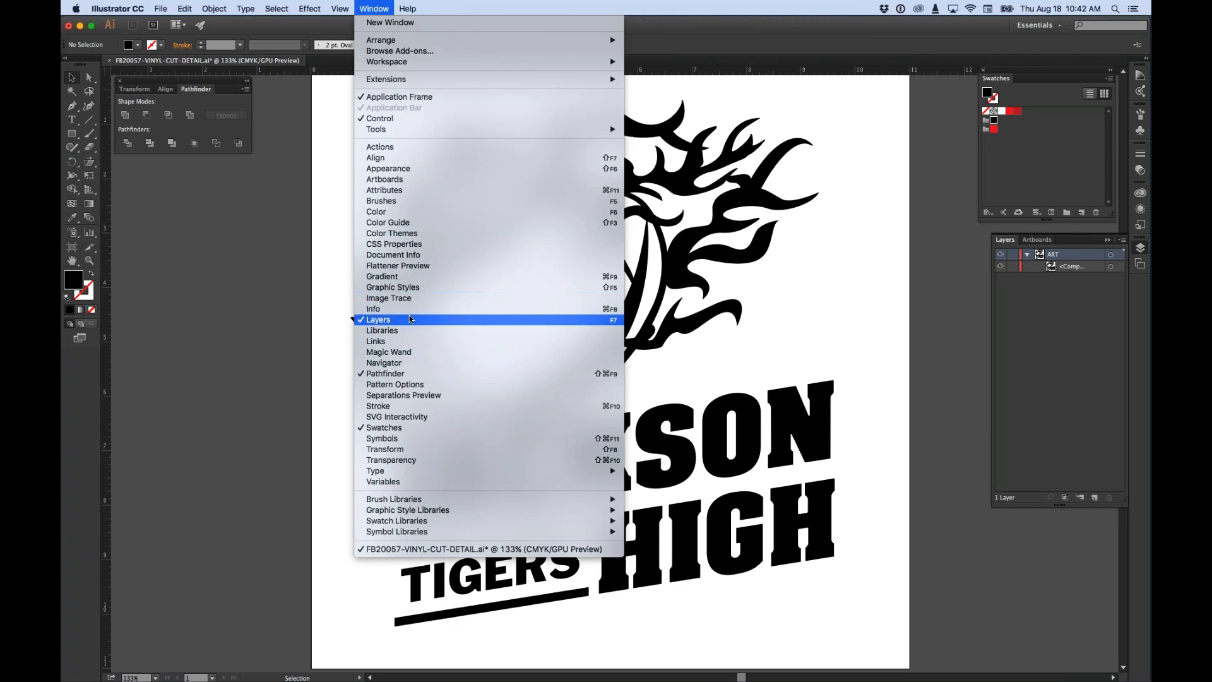
{"action": "left_click", "coordinate": [975, 308]}
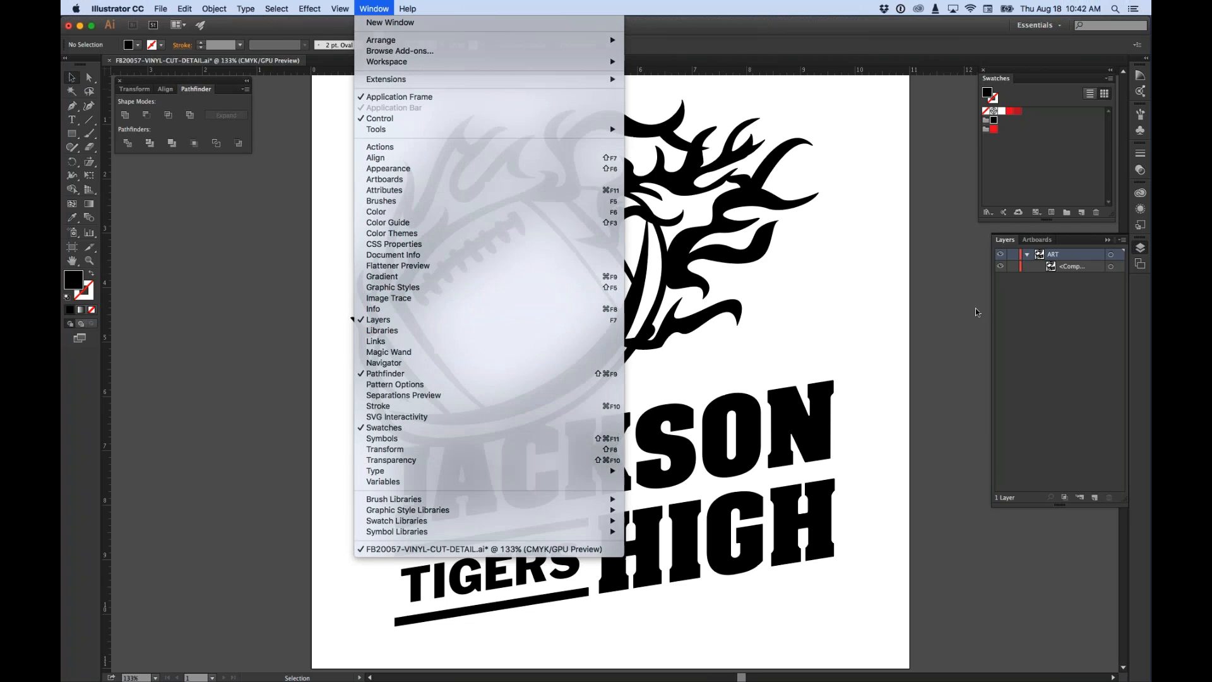
{"action": "left_click", "coordinate": [1094, 497]}
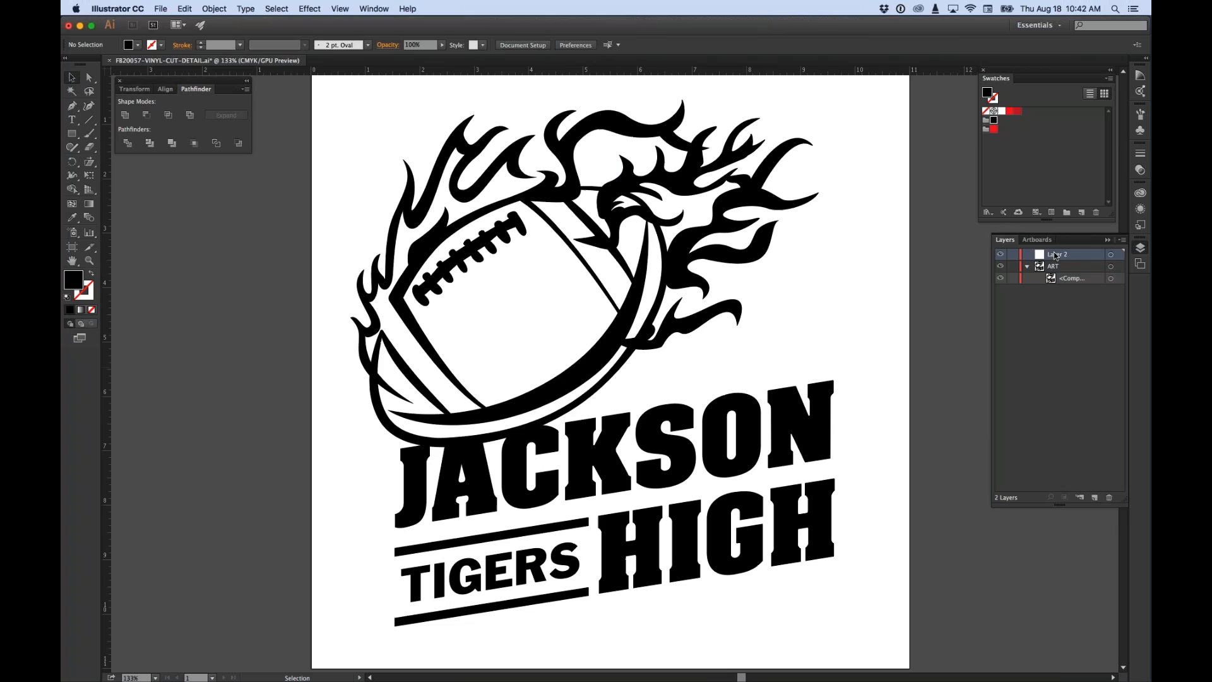
{"action": "left_click_drag", "start_coordinate": [1048, 279], "coordinate": [1072, 378]}
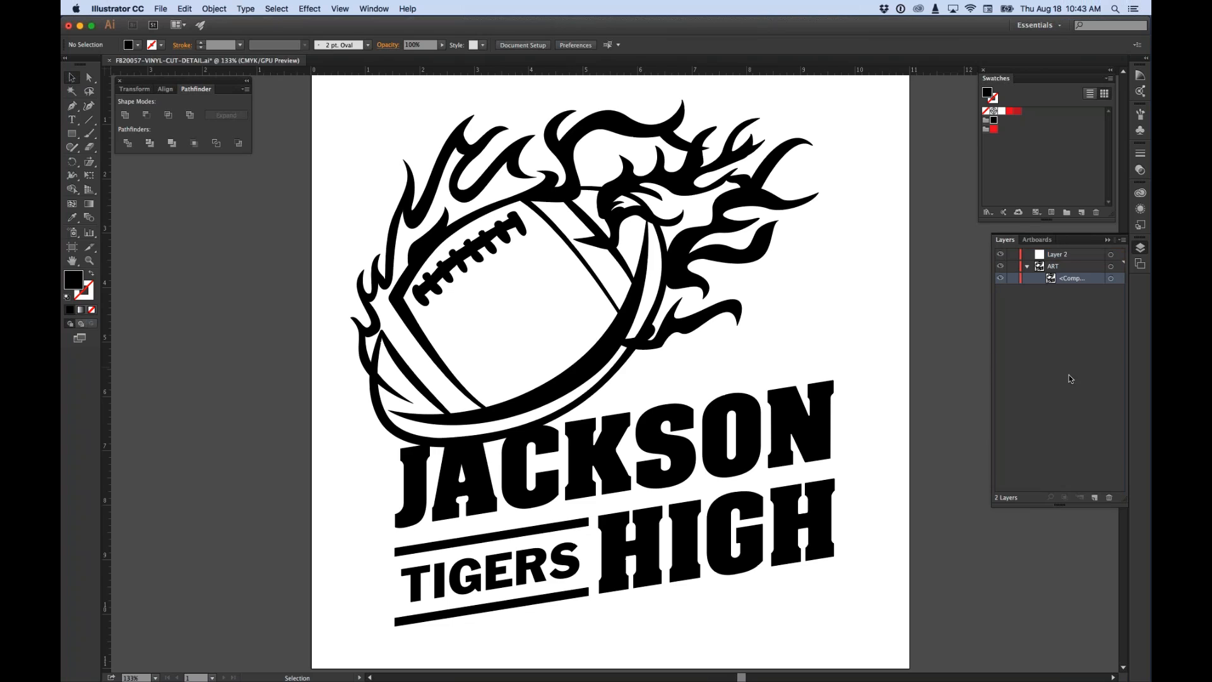
{"action": "left_click", "coordinate": [1042, 270]}
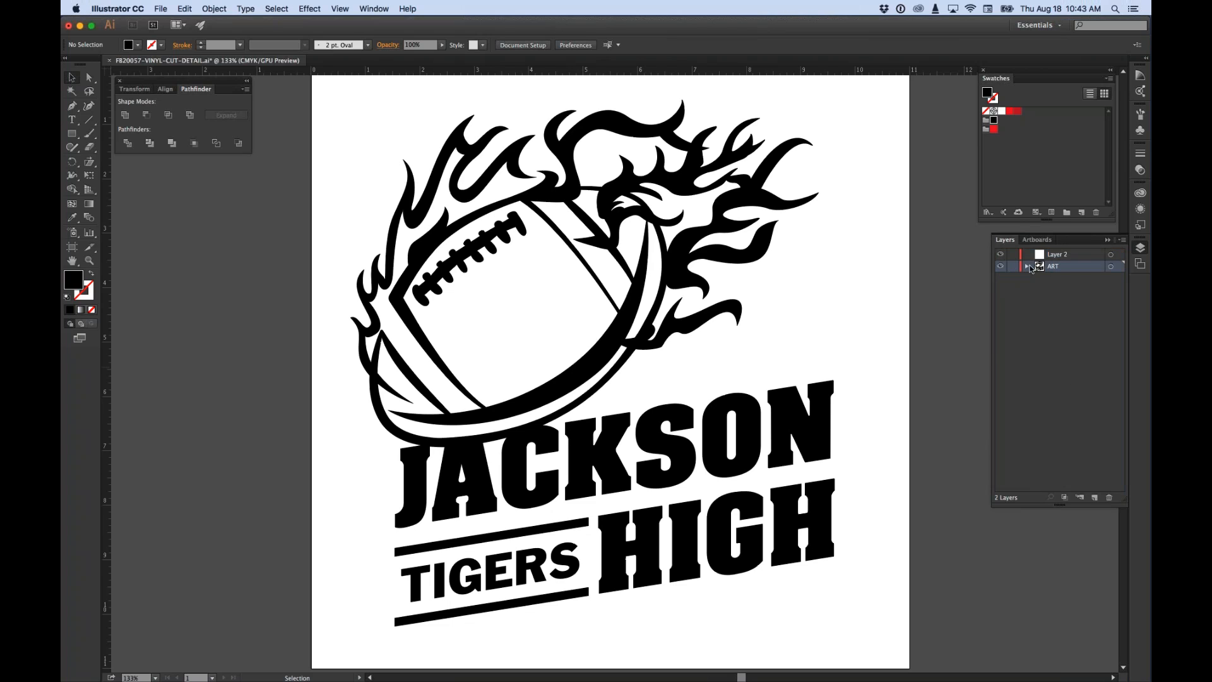
{"action": "left_click_drag", "start_coordinate": [1044, 271], "coordinate": [1095, 498]}
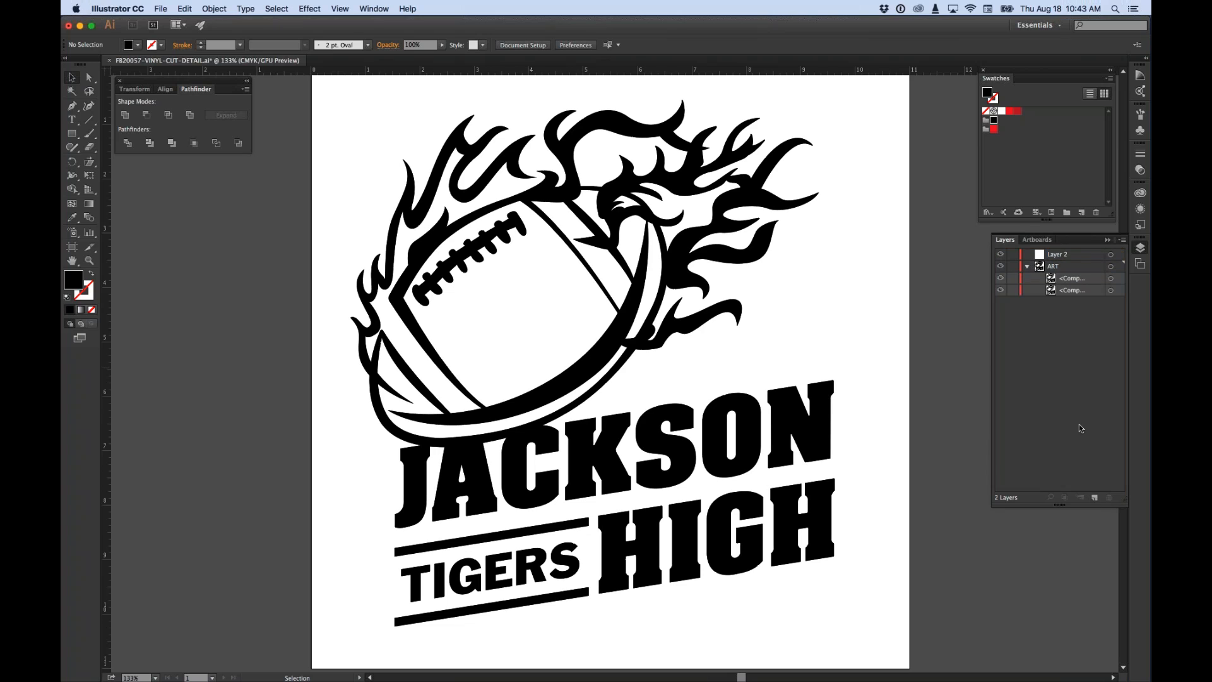
{"action": "left_click_drag", "start_coordinate": [1063, 291], "coordinate": [1057, 254]}
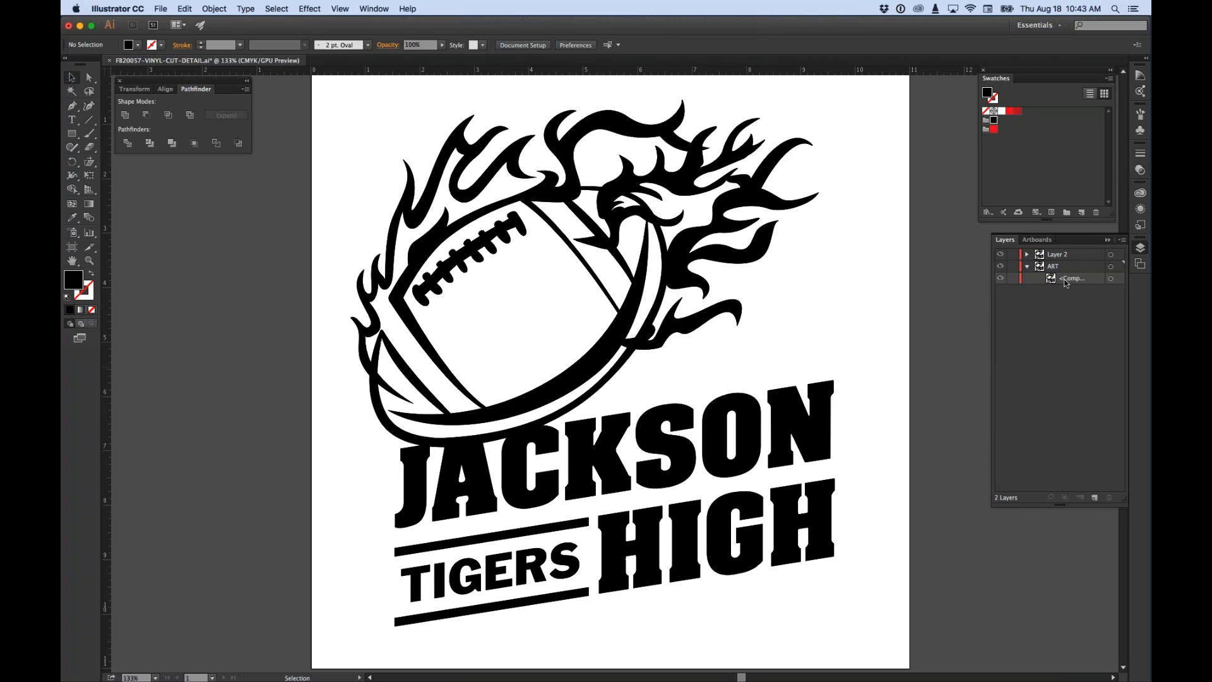
{"action": "left_click", "coordinate": [1027, 254]}
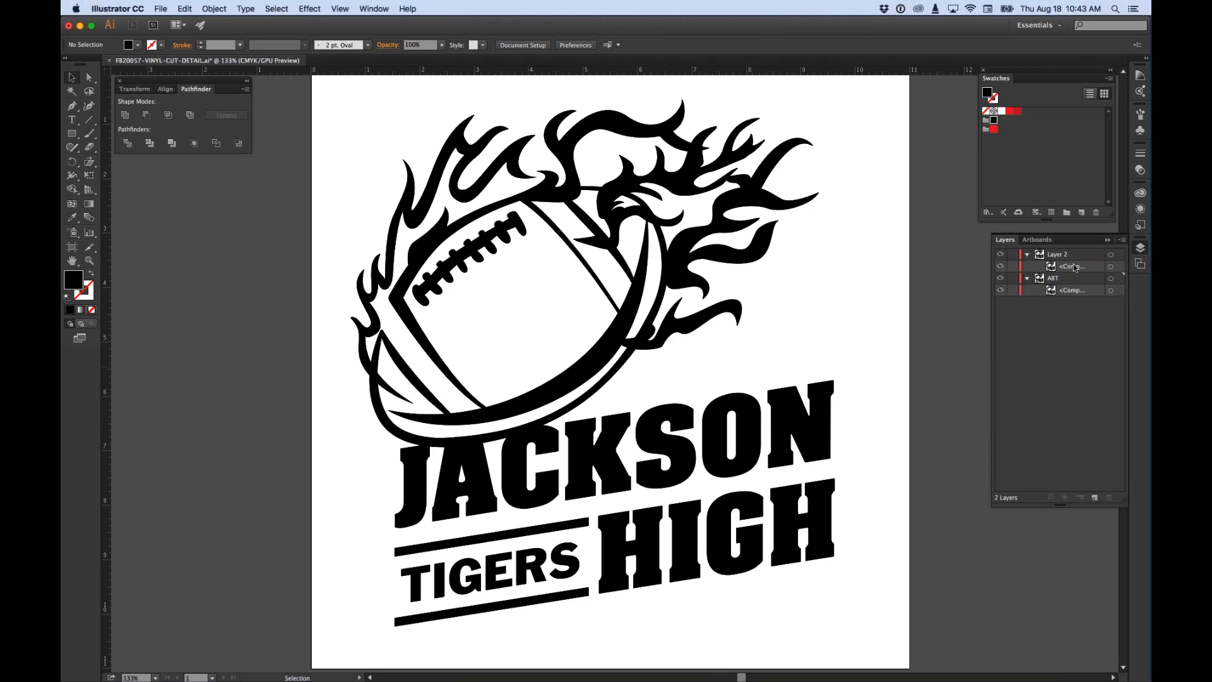
Step: Hide the original compound path on the ART layer and make Layer 2 the active layer
{"action": "left_click", "coordinate": [999, 290]}
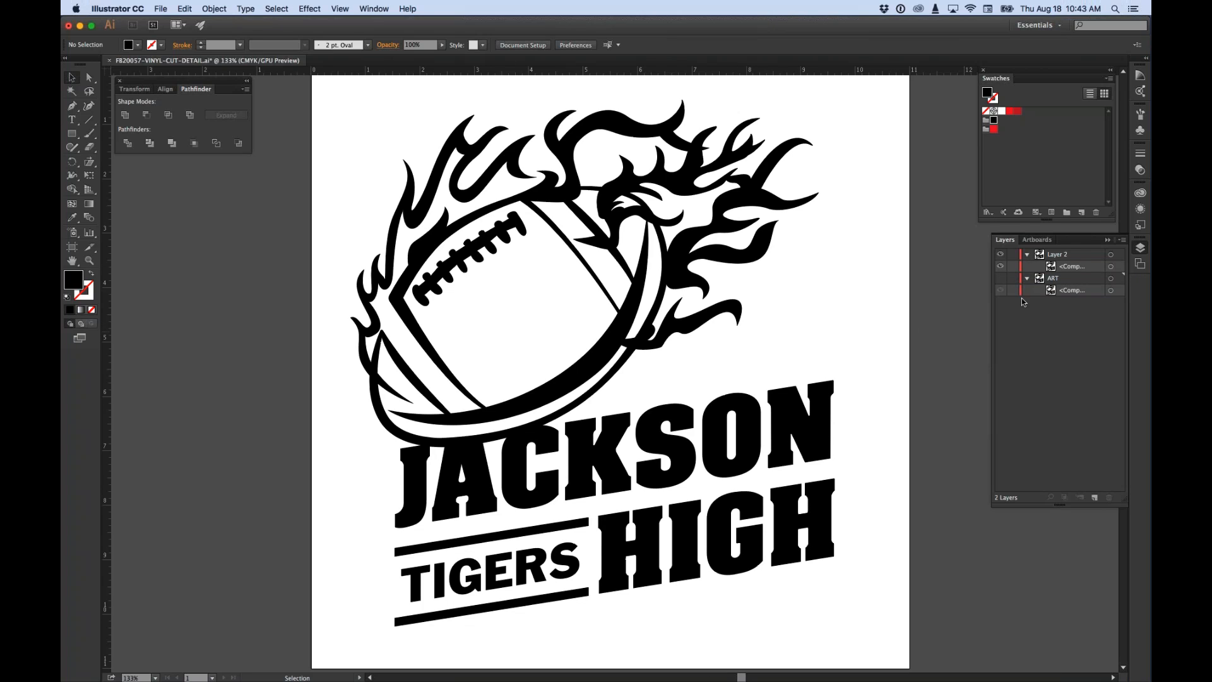
{"action": "left_click", "coordinate": [1001, 254]}
{"action": "left_click", "coordinate": [1001, 255]}
{"action": "left_click", "coordinate": [1043, 256]}
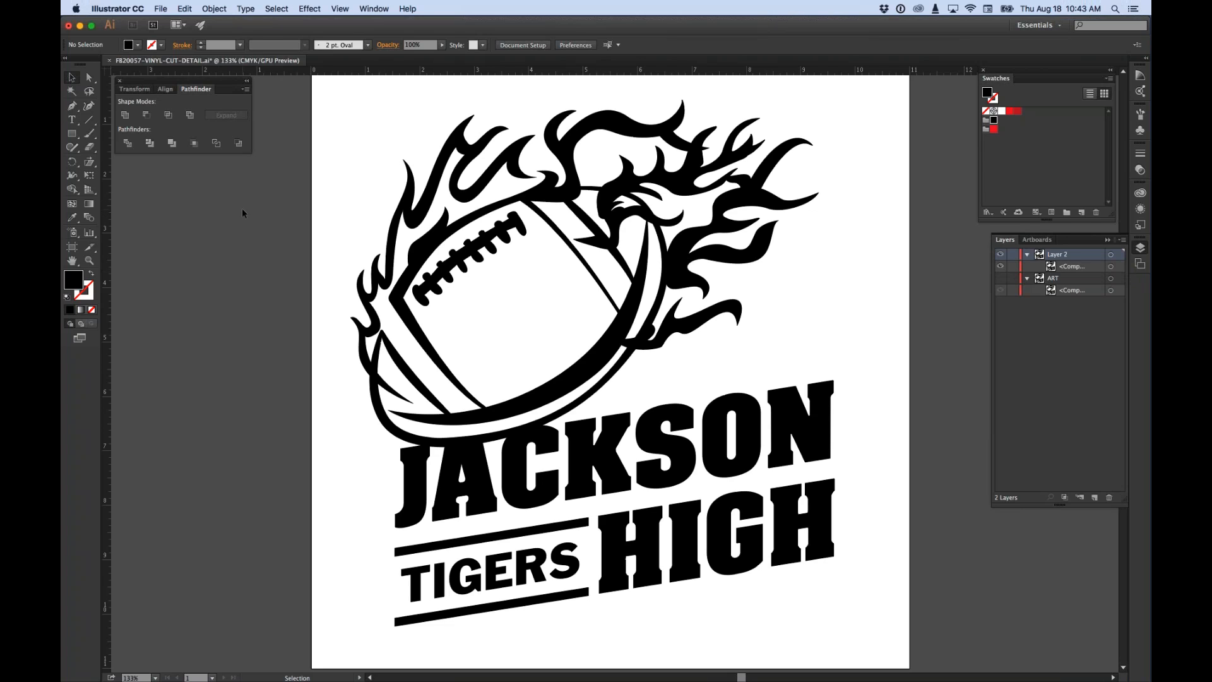
Step: Set the default fill colour to bright green, hex 0DFF00, with nothing selected
{"action": "double_click", "coordinate": [74, 283]}
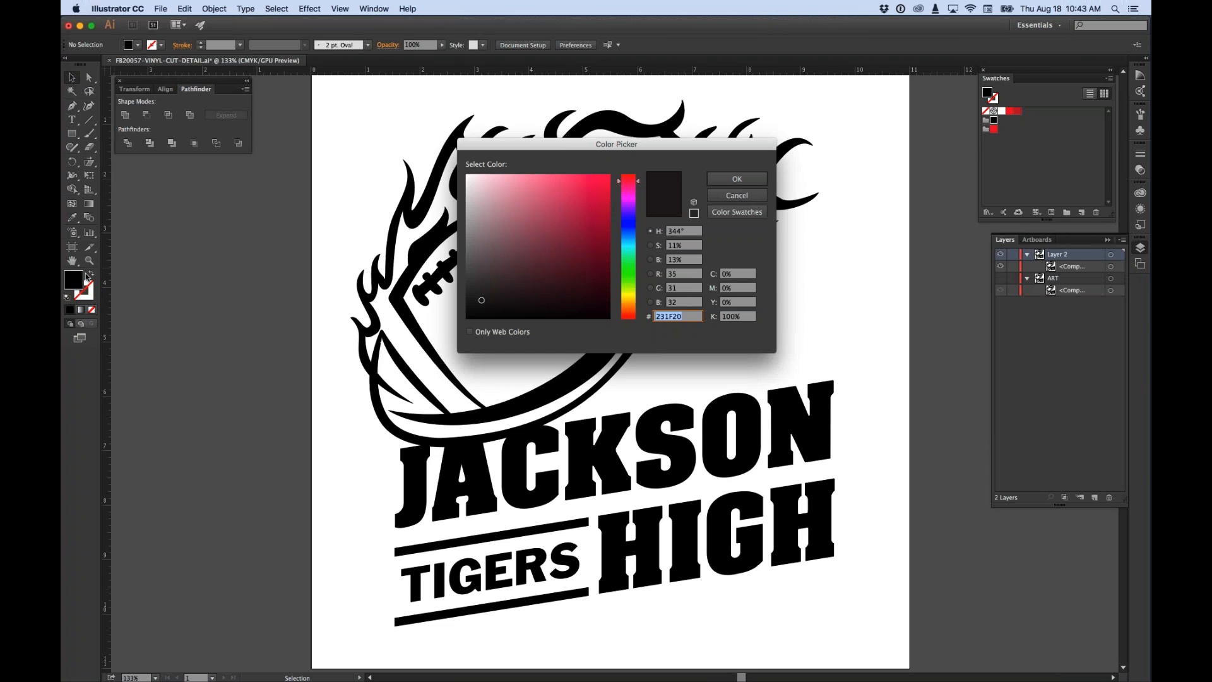
{"action": "left_click", "coordinate": [631, 273]}
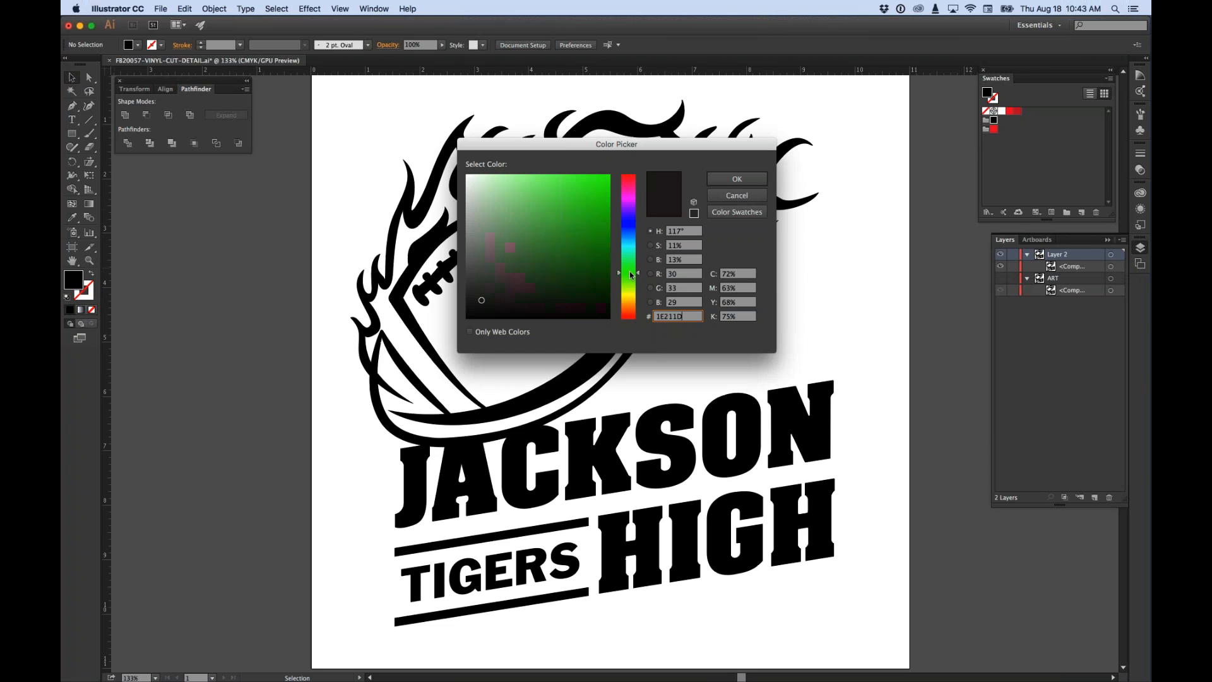
{"action": "left_click", "coordinate": [609, 175]}
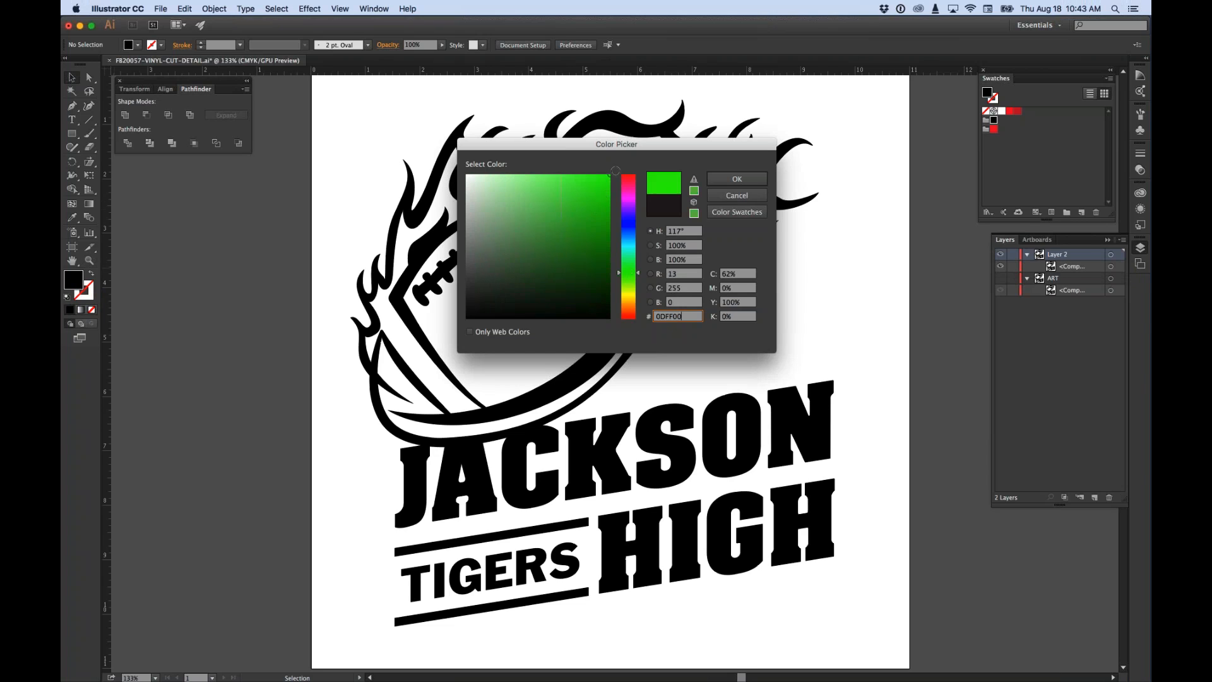
{"action": "left_click", "coordinate": [735, 179]}
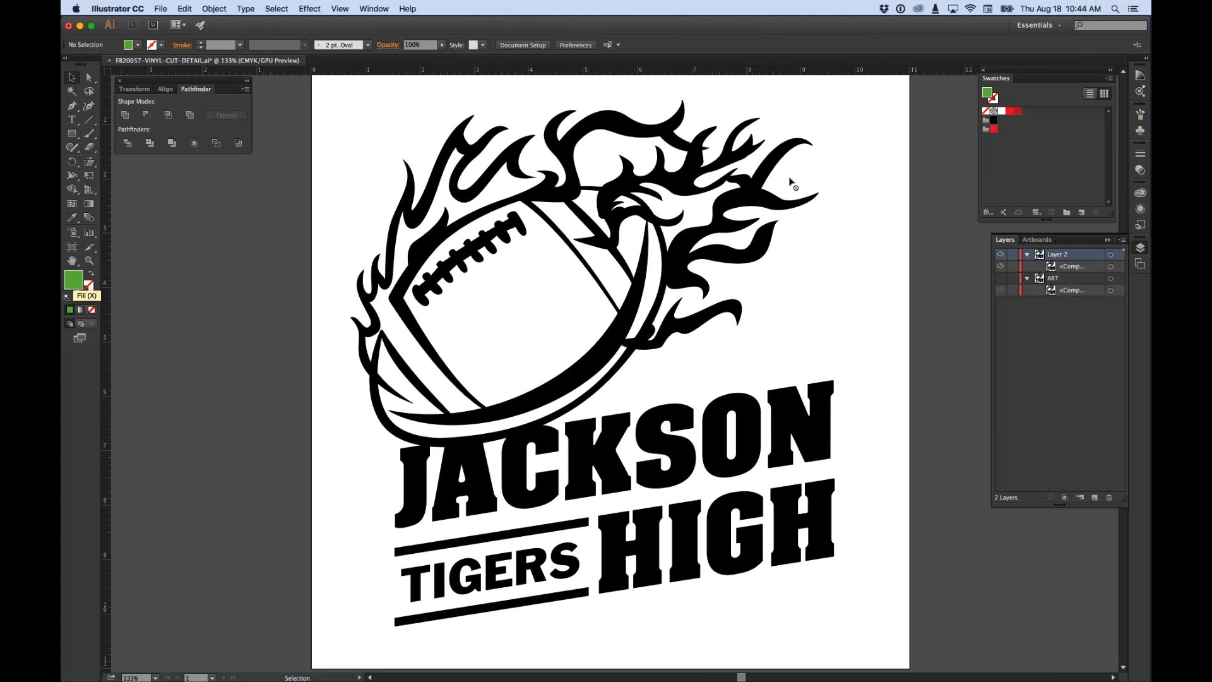
Step: Save the green fill as a swatch named CutContour with its colour type set to Spot Color
{"action": "left_click_drag", "start_coordinate": [961, 157], "coordinate": [1027, 153]}
{"action": "left_click", "coordinate": [1021, 136]}
{"action": "double_click", "coordinate": [1025, 111]}
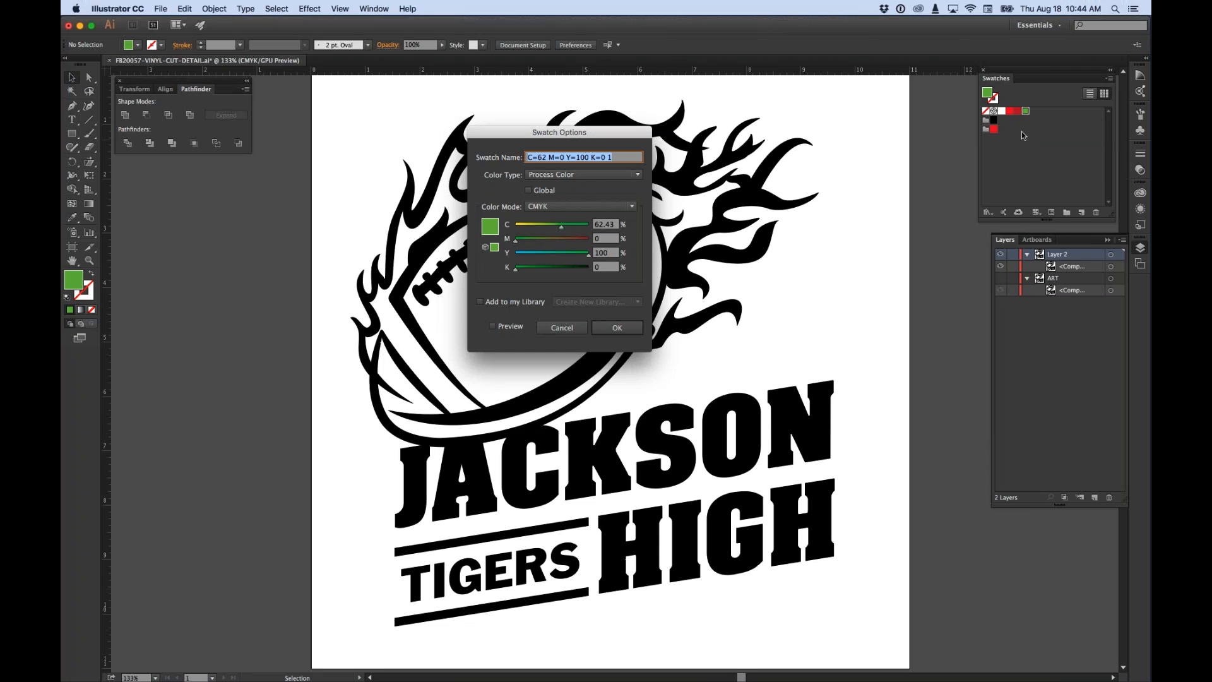
{"action": "type", "text": "CUT"}
{"action": "key", "text": "BackSpace"}
{"action": "key", "text": "BackSpace"}
{"action": "type", "text": "utContour"}
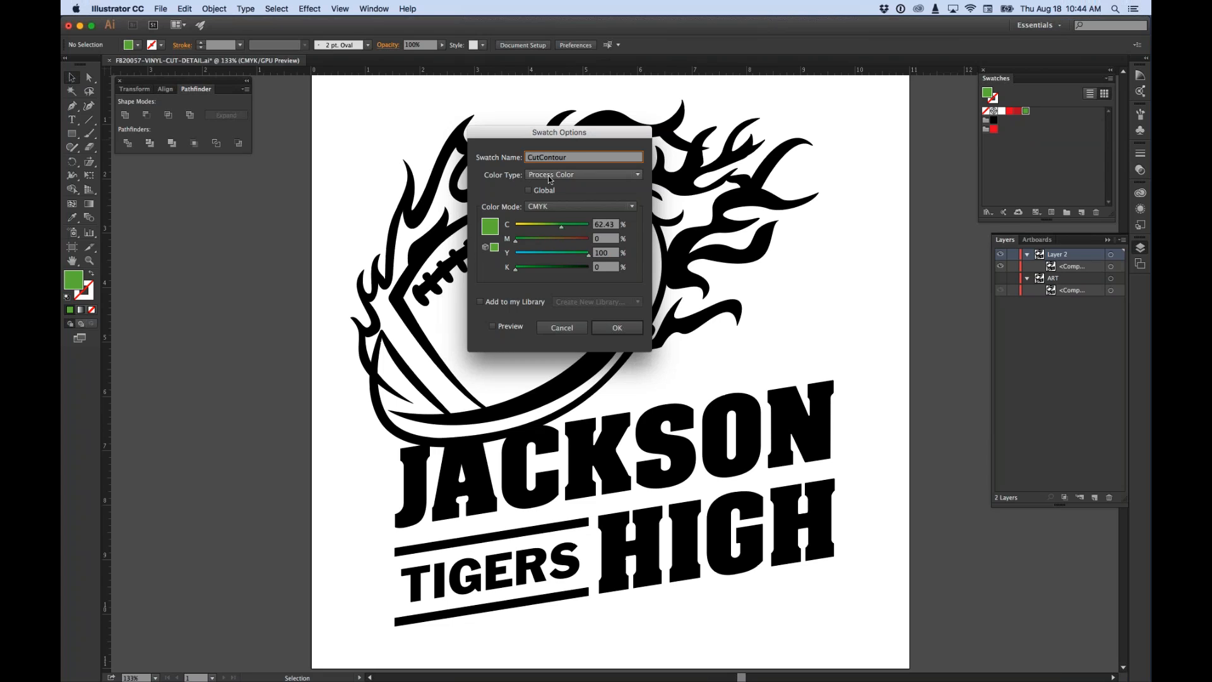
{"action": "left_click", "coordinate": [638, 176]}
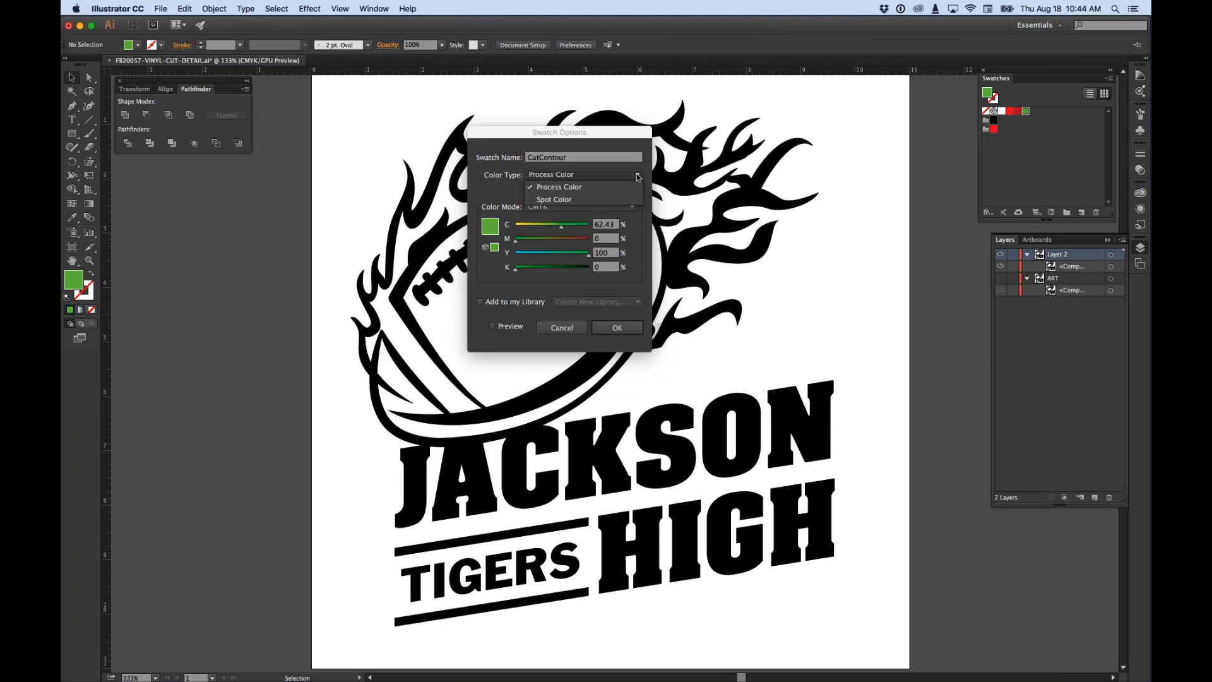
{"action": "left_click", "coordinate": [569, 200]}
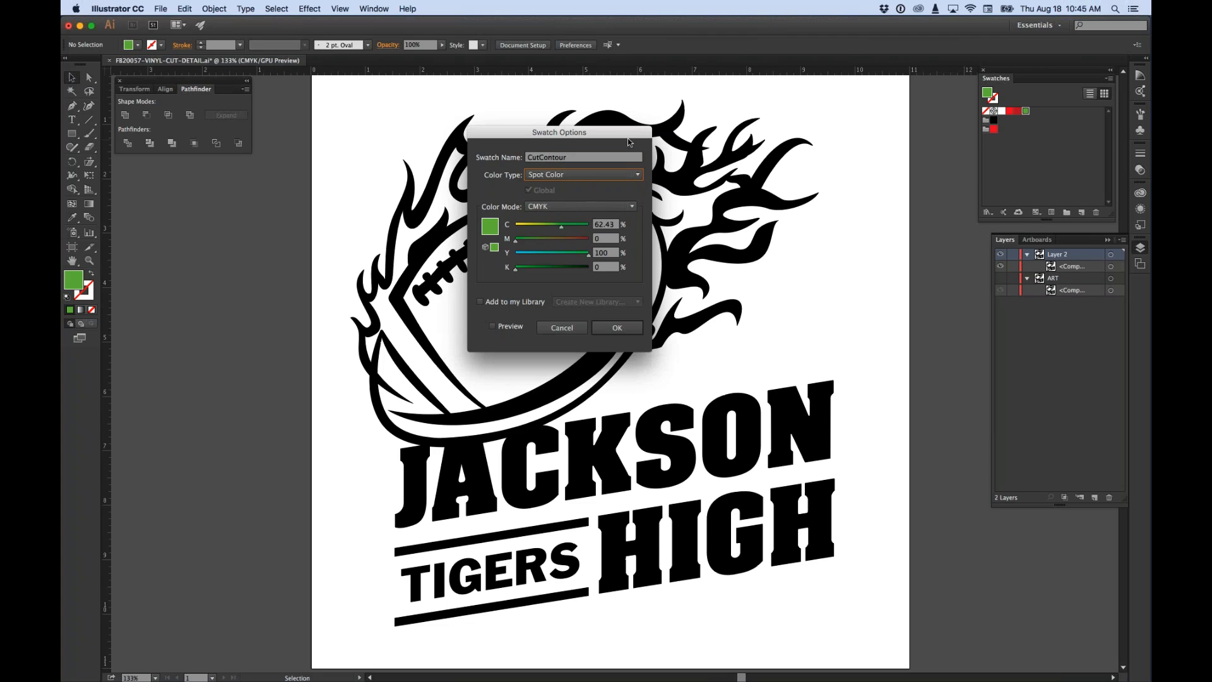
{"action": "left_click", "coordinate": [630, 326]}
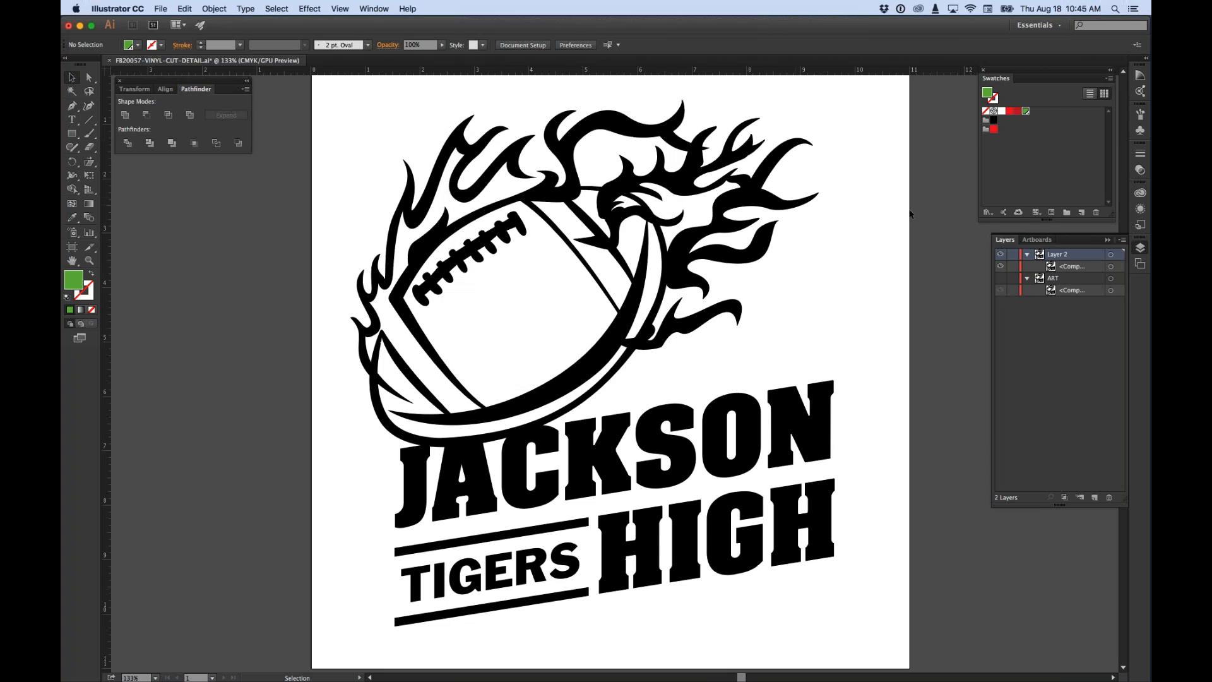
{"action": "left_click", "coordinate": [1039, 165]}
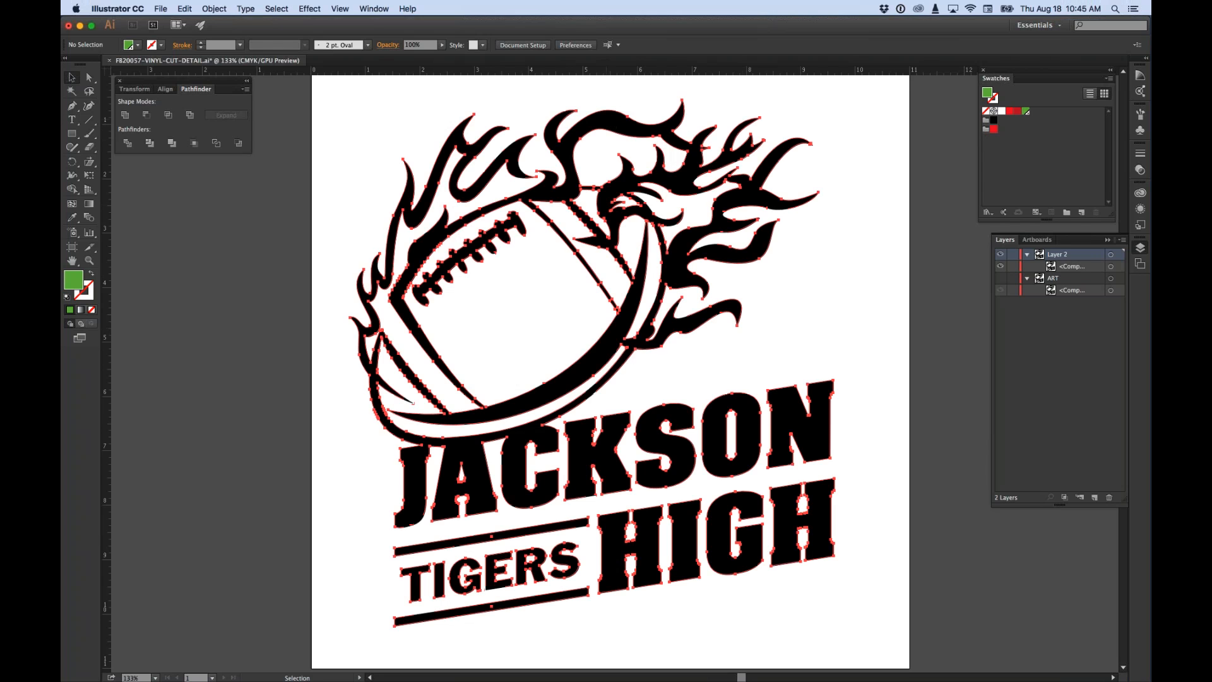
Step: Remove the fill from the compound path on Layer 2 and give it a 1 pt stroke in the CutContour swatch
{"action": "left_click", "coordinate": [606, 122]}
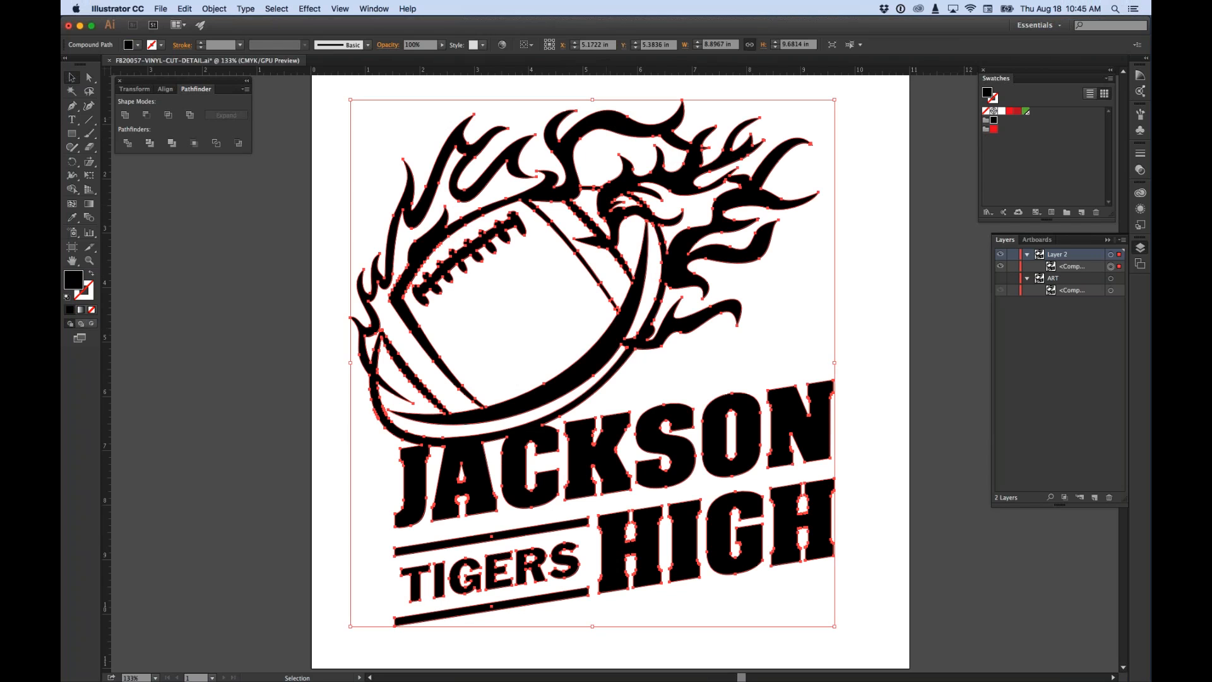
{"action": "left_click", "coordinate": [138, 45]}
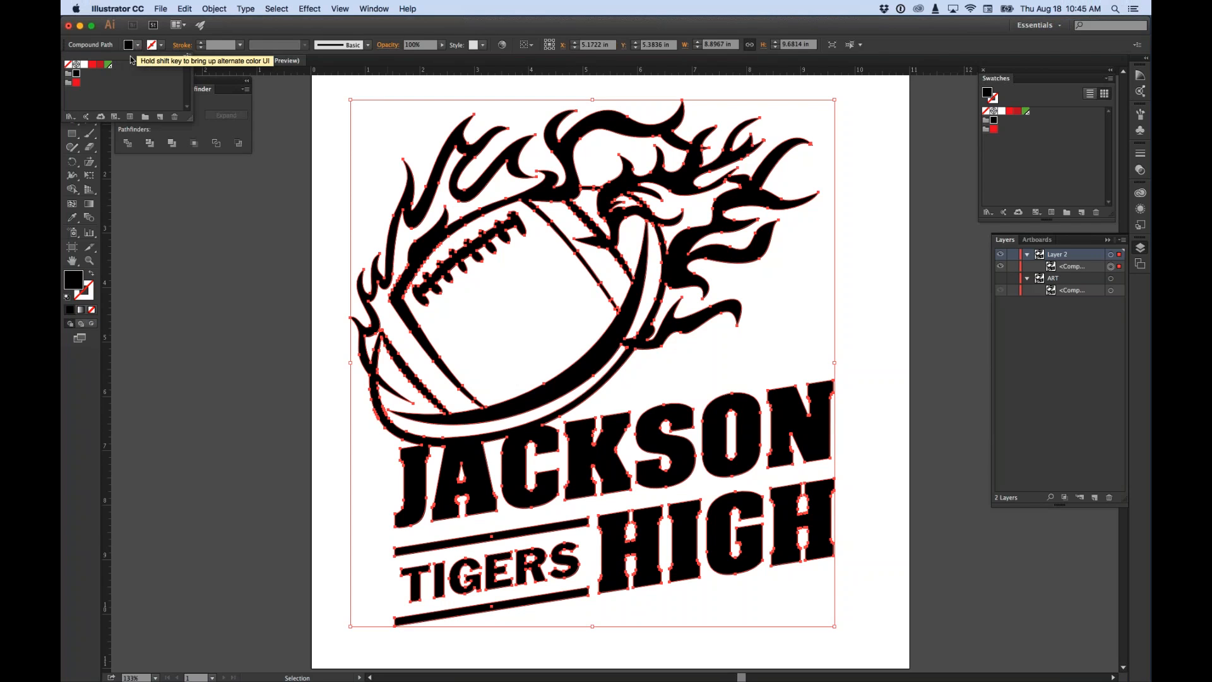
{"action": "left_click", "coordinate": [68, 65]}
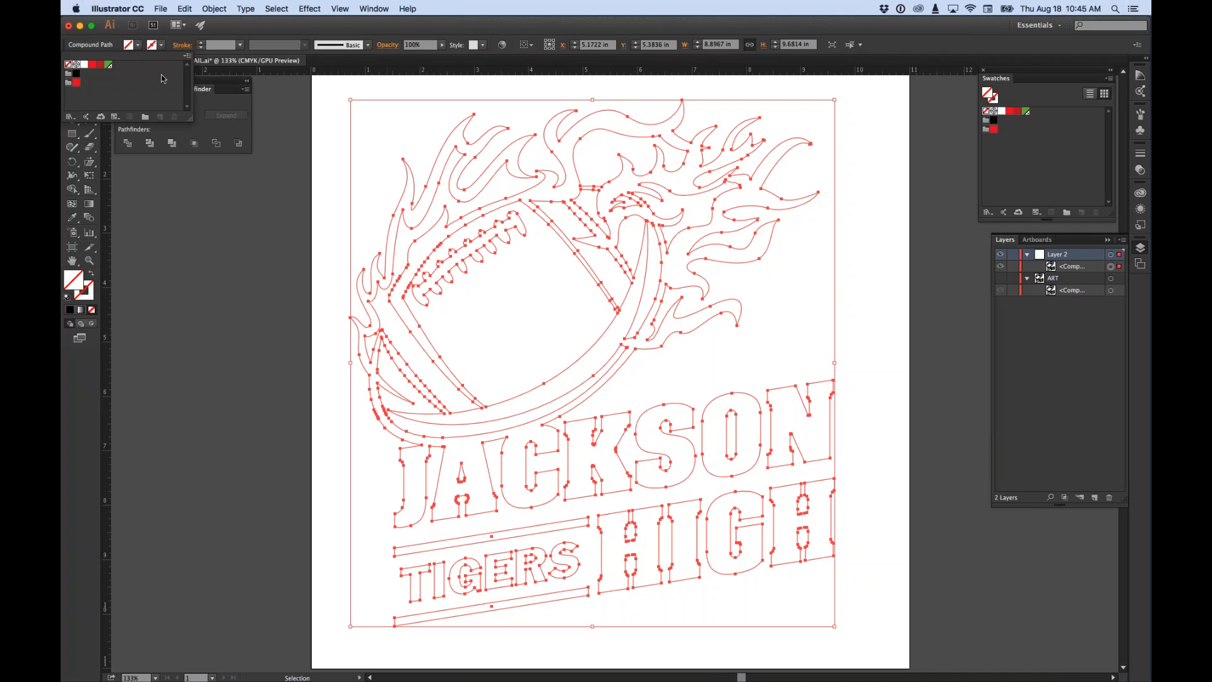
{"action": "left_click", "coordinate": [109, 64]}
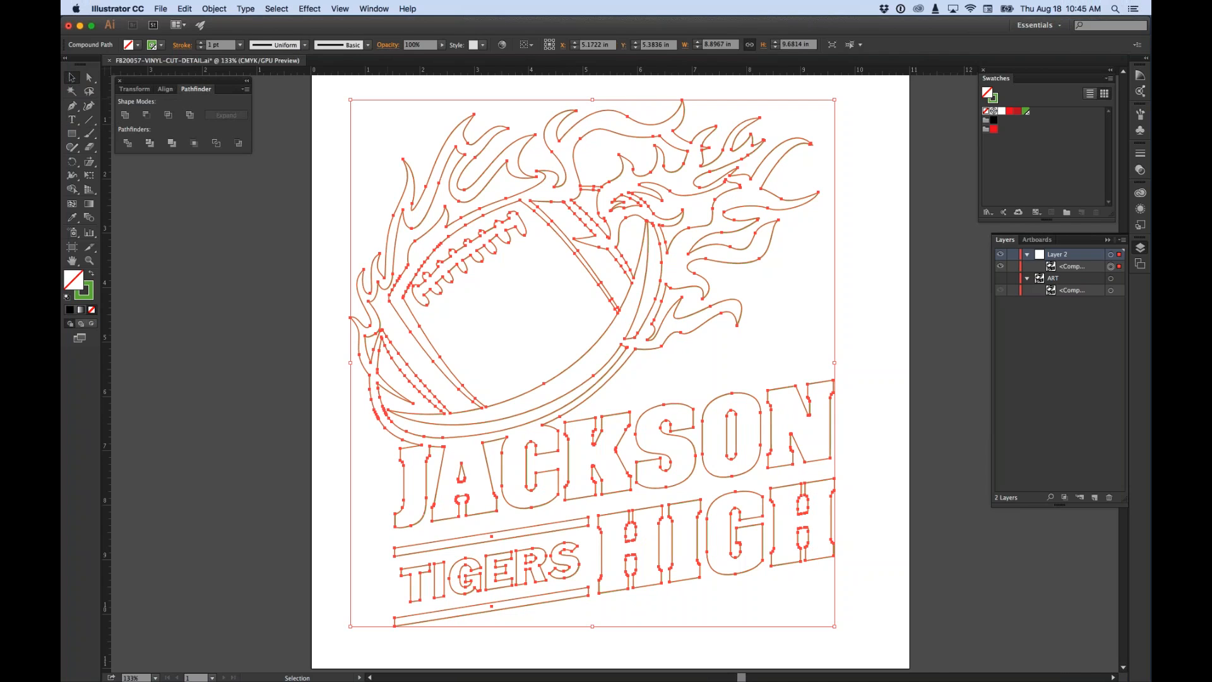
Step: Set the Layer 2 compound path's stroke weight to 0.25 pt and miter limit to 1, with the Pathfinder panel closed
{"action": "left_click", "coordinate": [334, 146]}
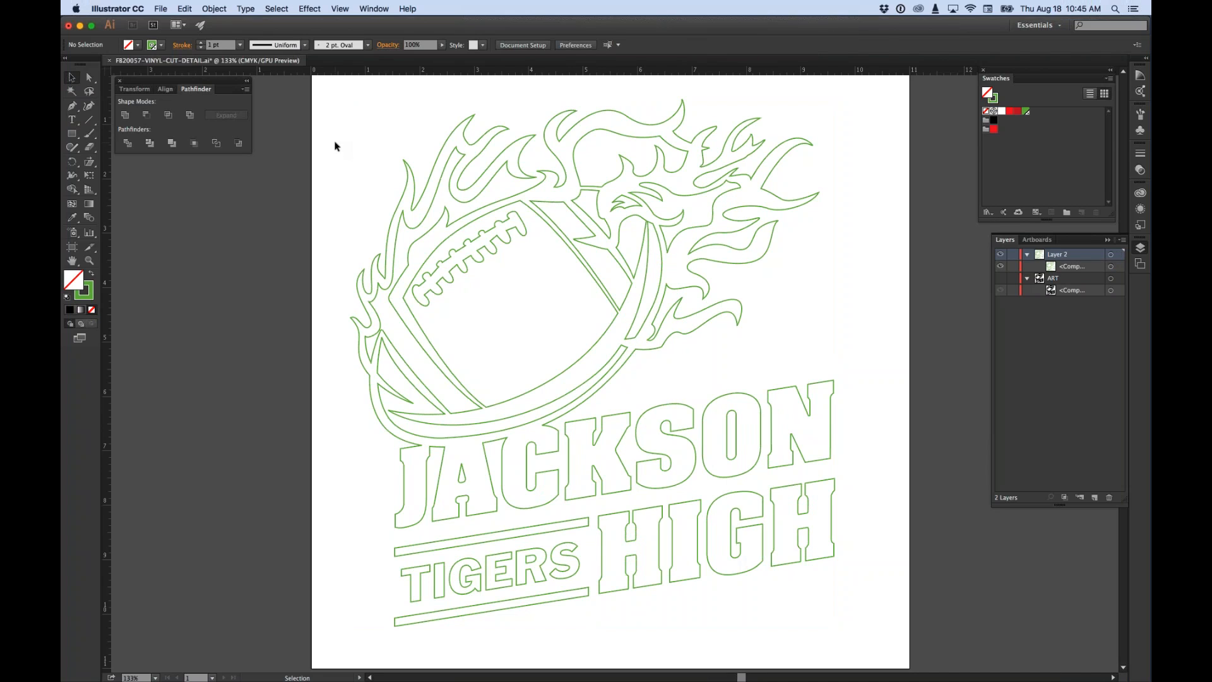
{"action": "left_click", "coordinate": [564, 188]}
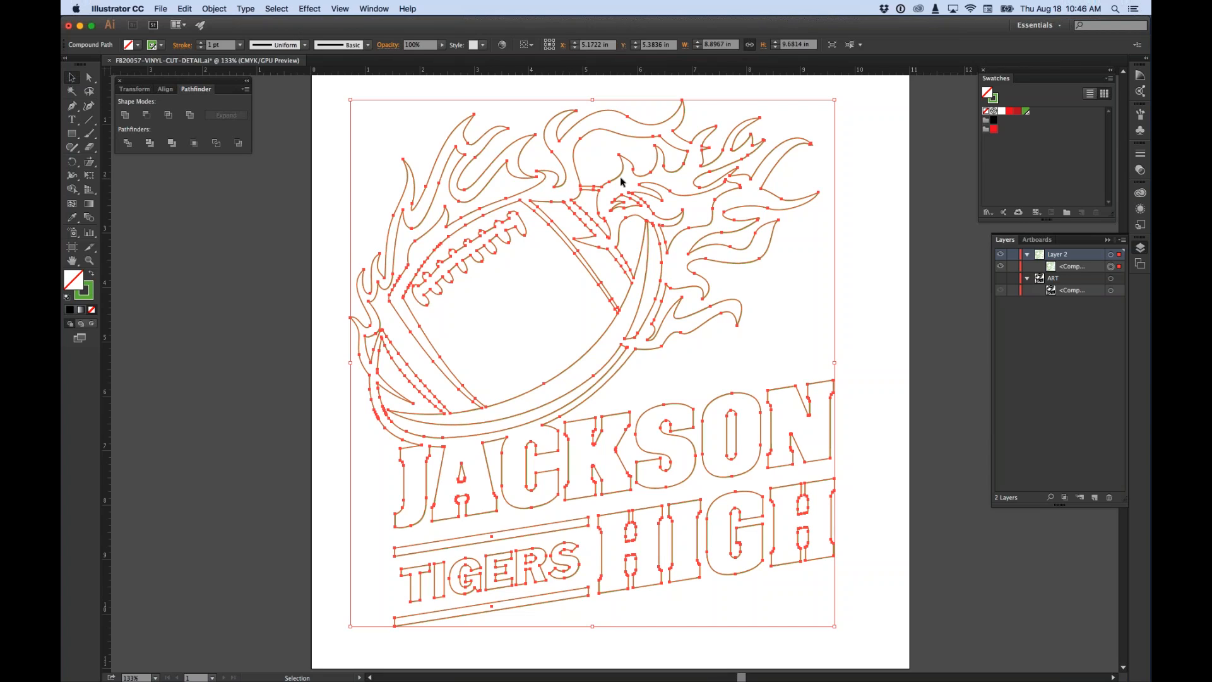
{"action": "left_click", "coordinate": [120, 81]}
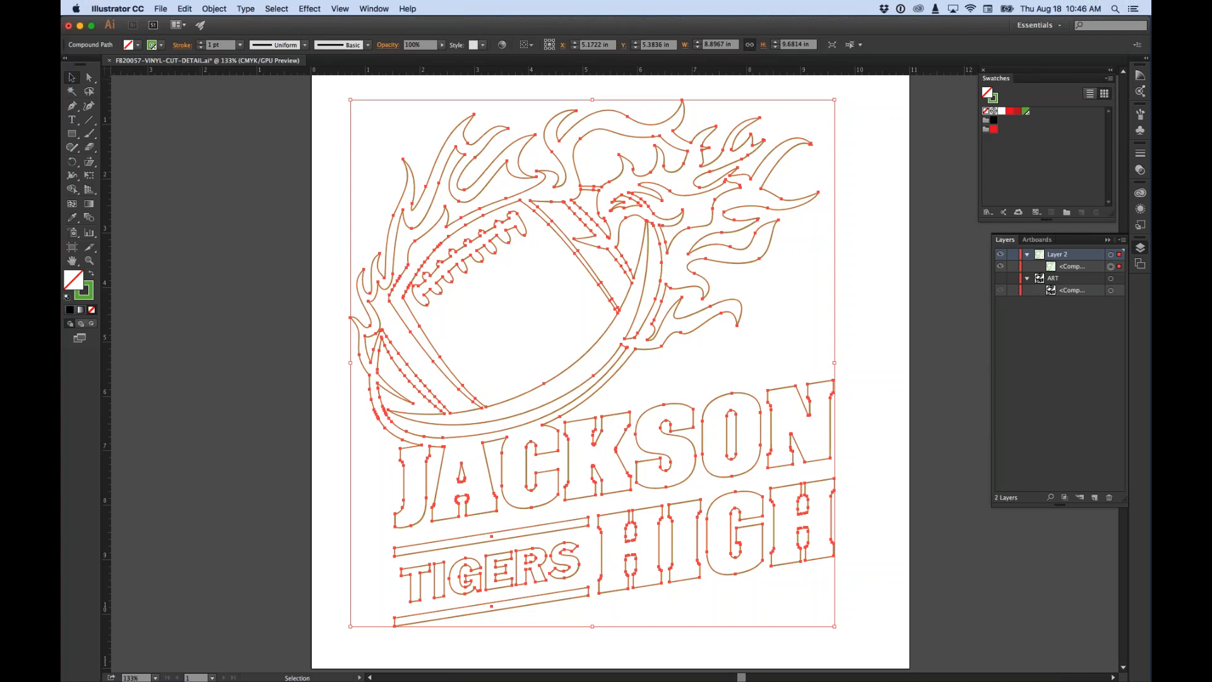
{"action": "left_click", "coordinate": [183, 45]}
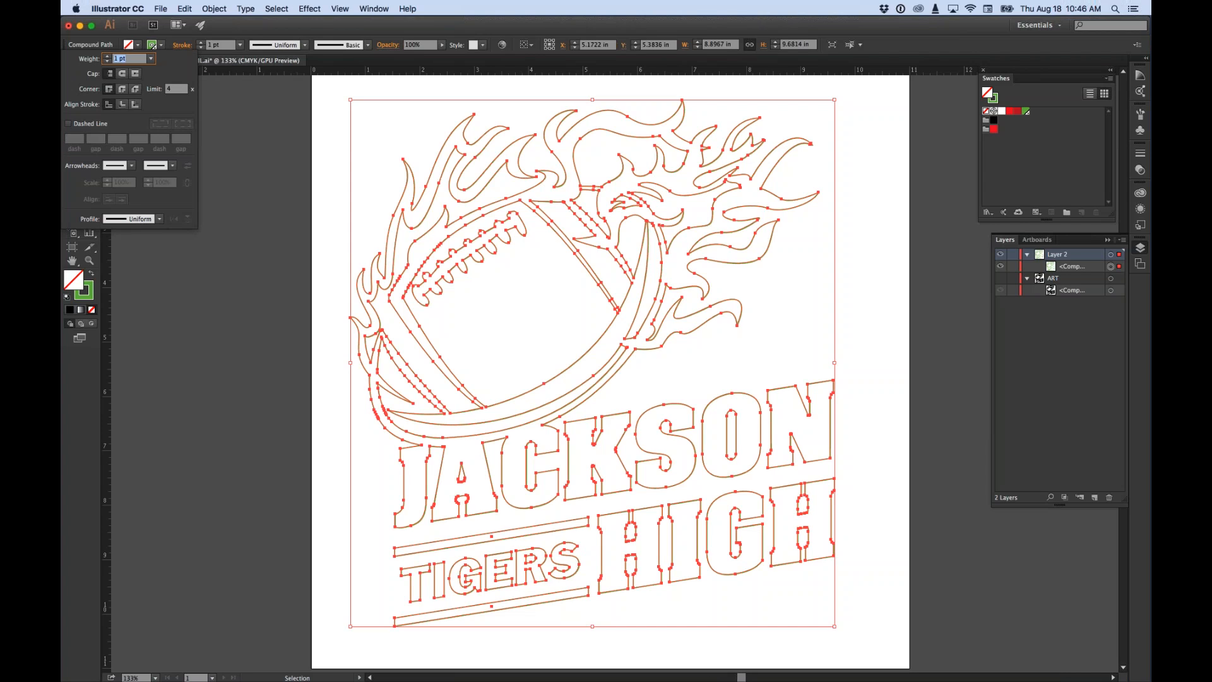
{"action": "left_click", "coordinate": [151, 58]}
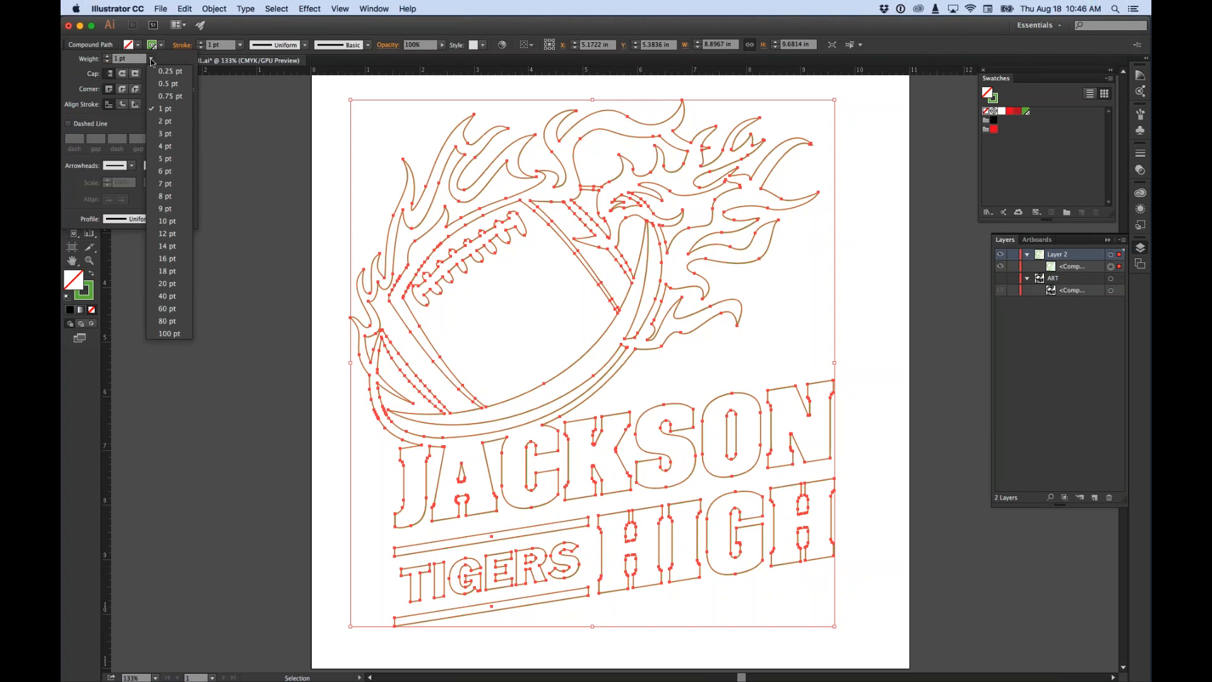
{"action": "left_click", "coordinate": [181, 74]}
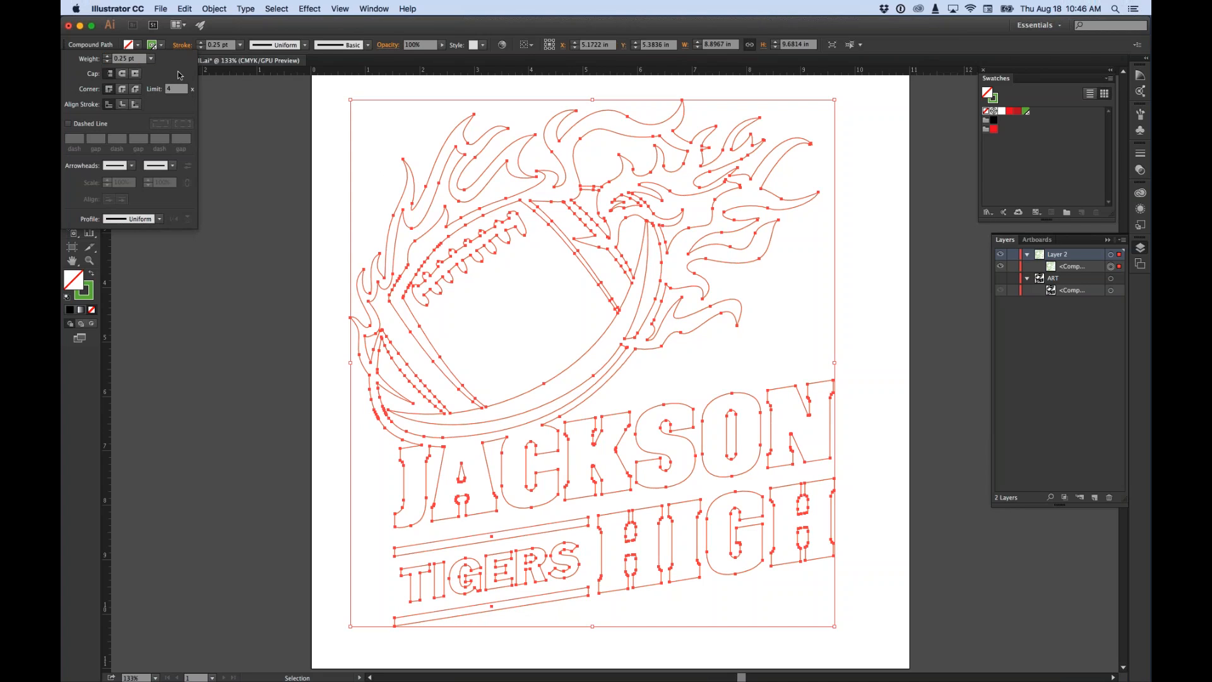
{"action": "left_click", "coordinate": [164, 90]}
{"action": "type", "text": "1"}
{"action": "key", "text": "Return"}
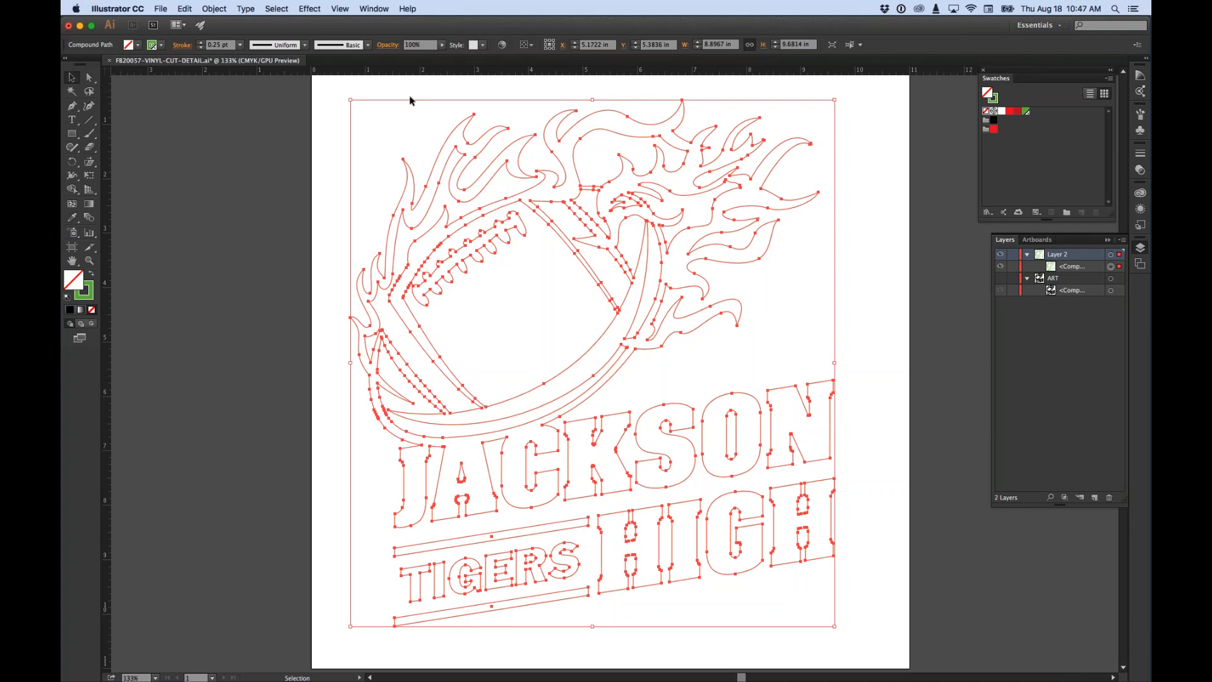
{"action": "left_click", "coordinate": [326, 137]}
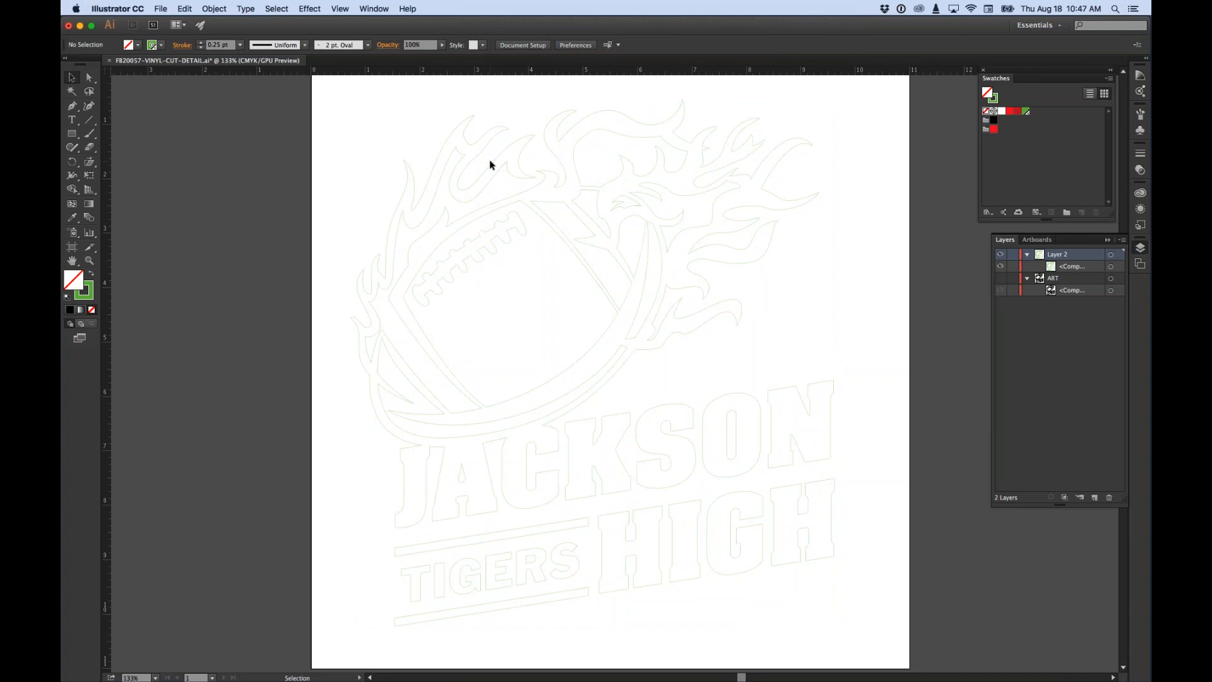
Step: Examine the thin green cut line up close around the flames and football laces, and return to the whole artboard
{"action": "key", "text": "super+space"}
{"action": "left_click", "coordinate": [537, 228], "text": "super"}
{"action": "left_click", "coordinate": [610, 276], "text": "super"}
{"action": "left_click", "coordinate": [640, 367], "text": "super"}
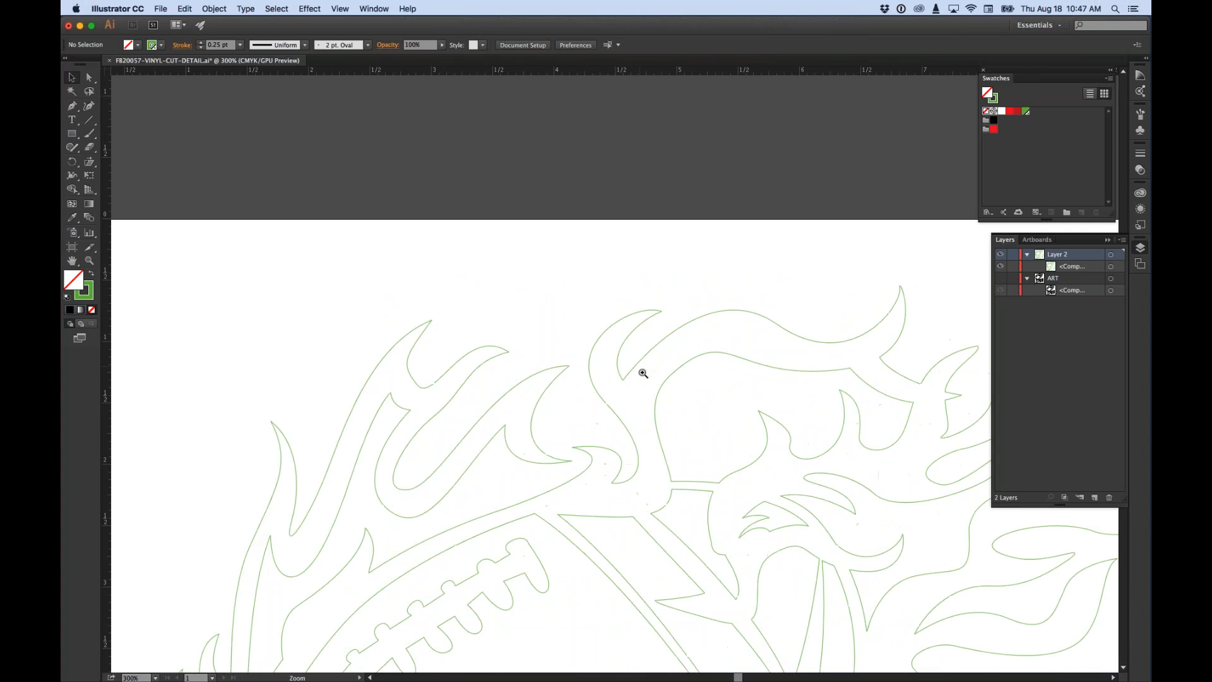
{"action": "left_click", "coordinate": [641, 370], "text": "super"}
{"action": "left_click_drag", "start_coordinate": [690, 360], "coordinate": [696, 176]}
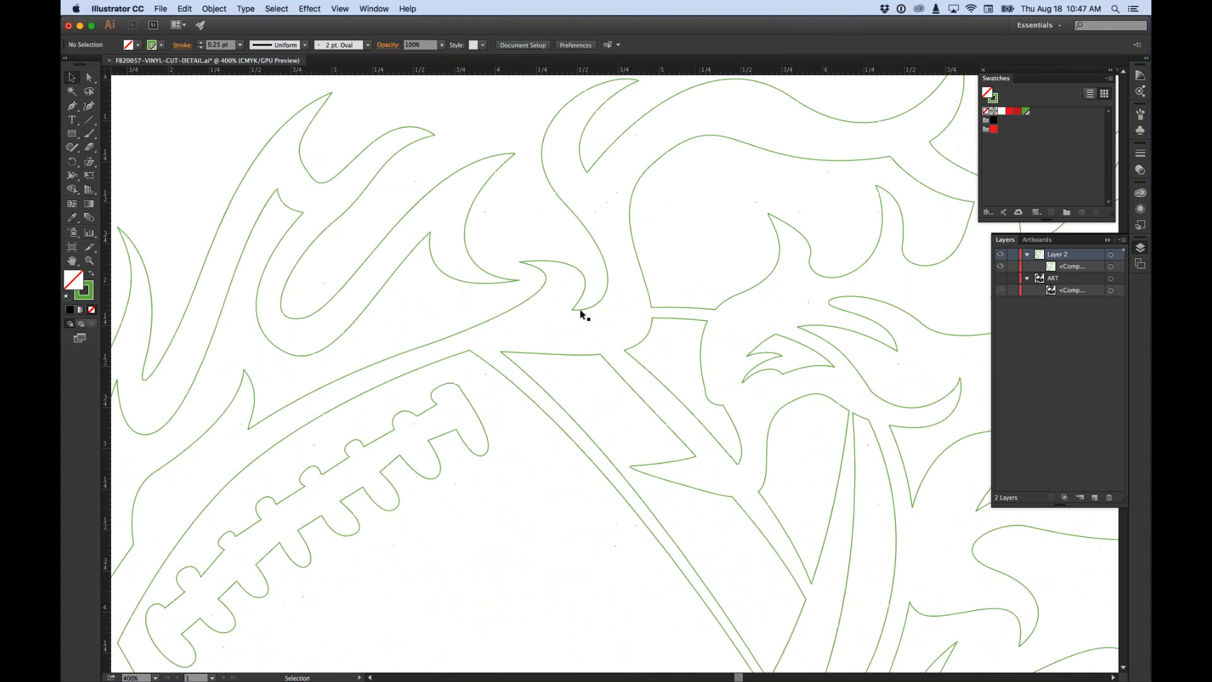
{"action": "key", "text": "super+0"}
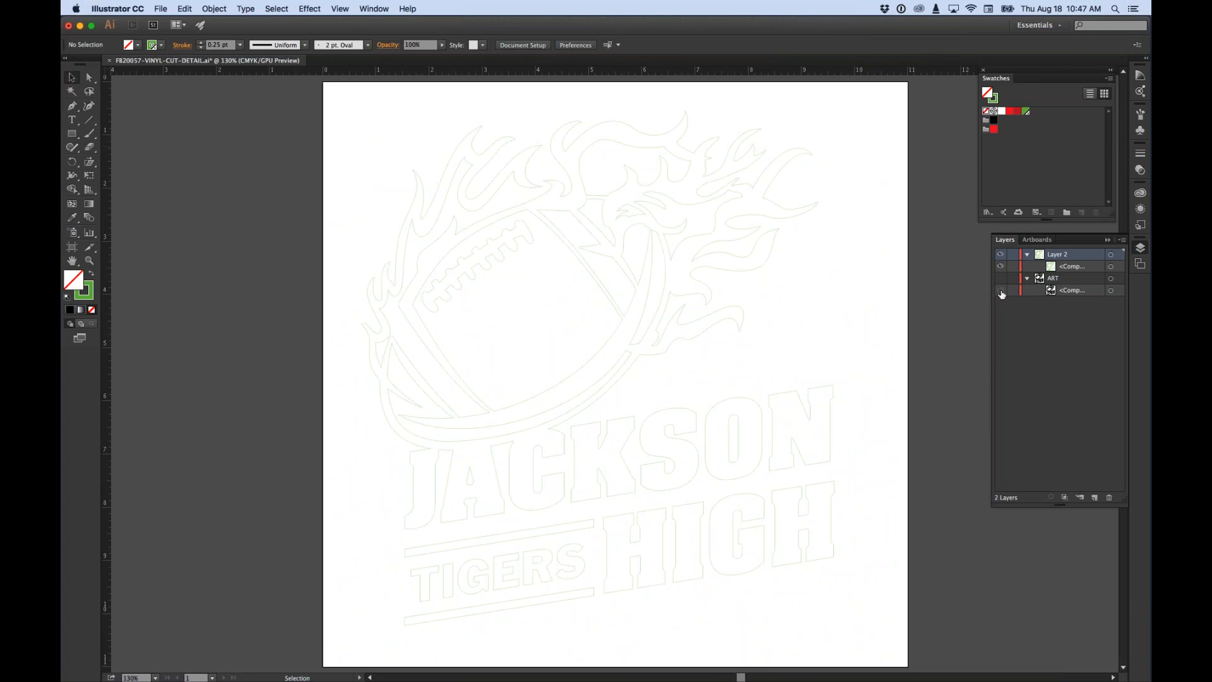
Step: Compare the solid ART layer with the cut line on Layer 2, leaving only Layer 2 shown
{"action": "left_click", "coordinate": [999, 254]}
{"action": "left_click", "coordinate": [999, 278]}
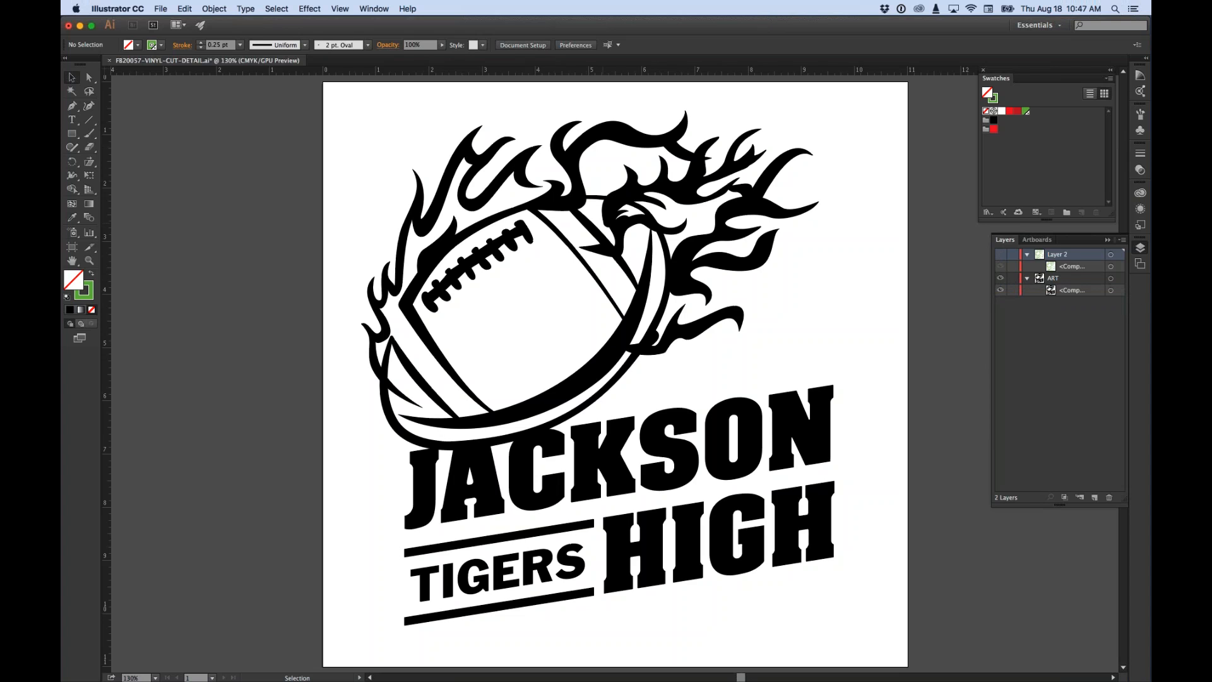
{"action": "left_click", "coordinate": [1000, 278]}
{"action": "left_click", "coordinate": [1000, 254]}
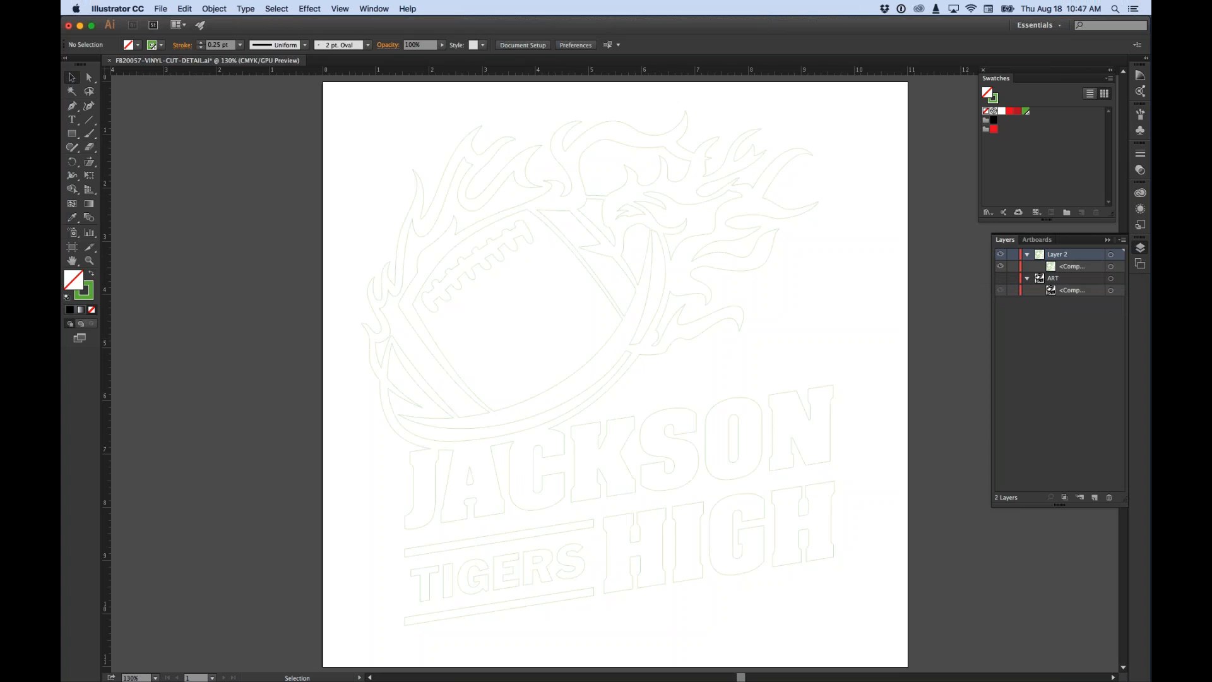
{"action": "left_click", "coordinate": [999, 278]}
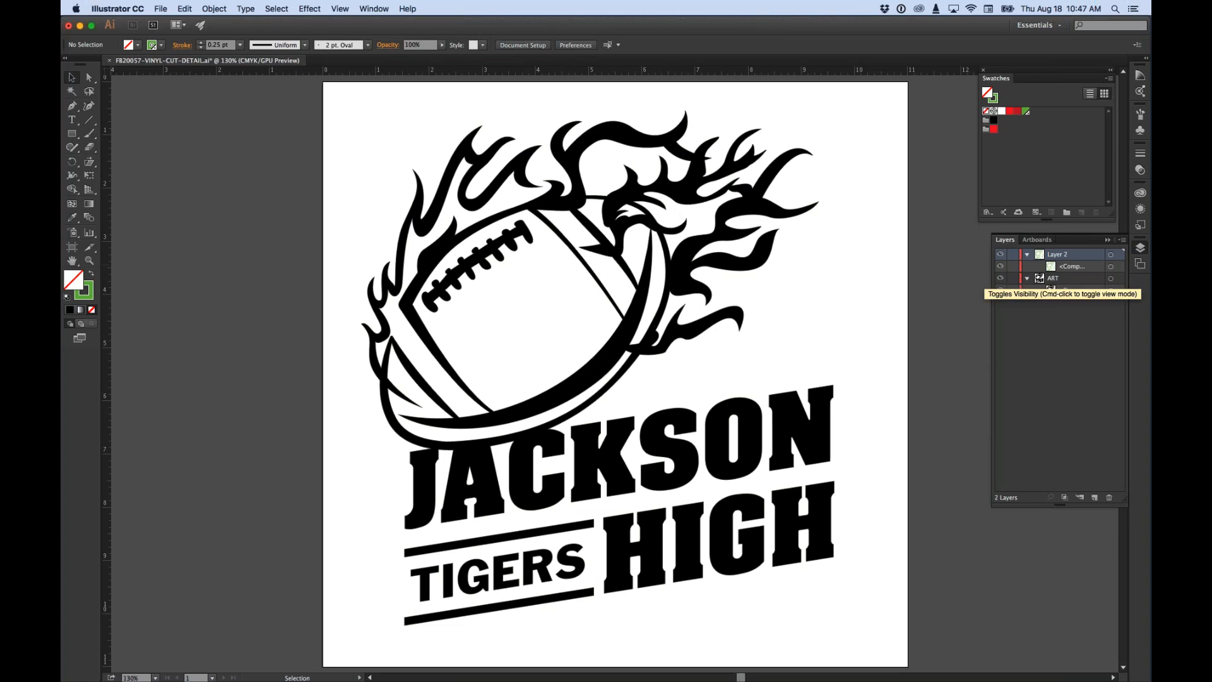
{"action": "left_click", "coordinate": [999, 277]}
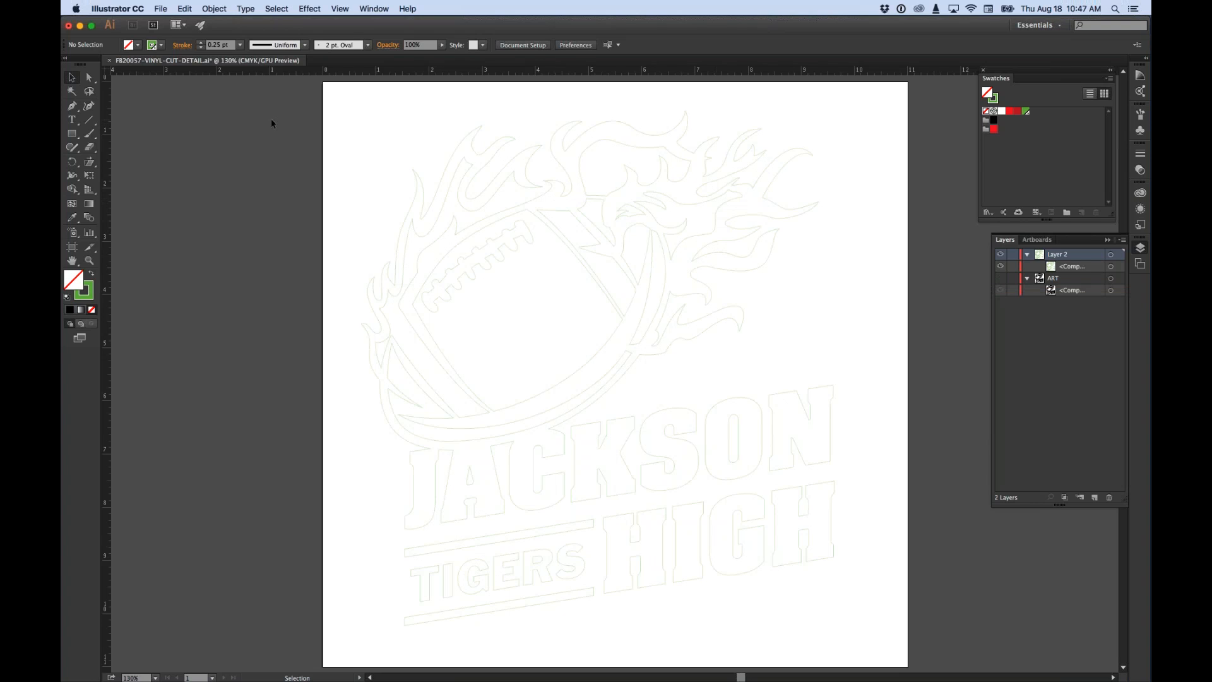
Step: Save the document under the new name Jackson Football.ai on the Desktop in Adobe Illustrator format
{"action": "left_click", "coordinate": [158, 8]}
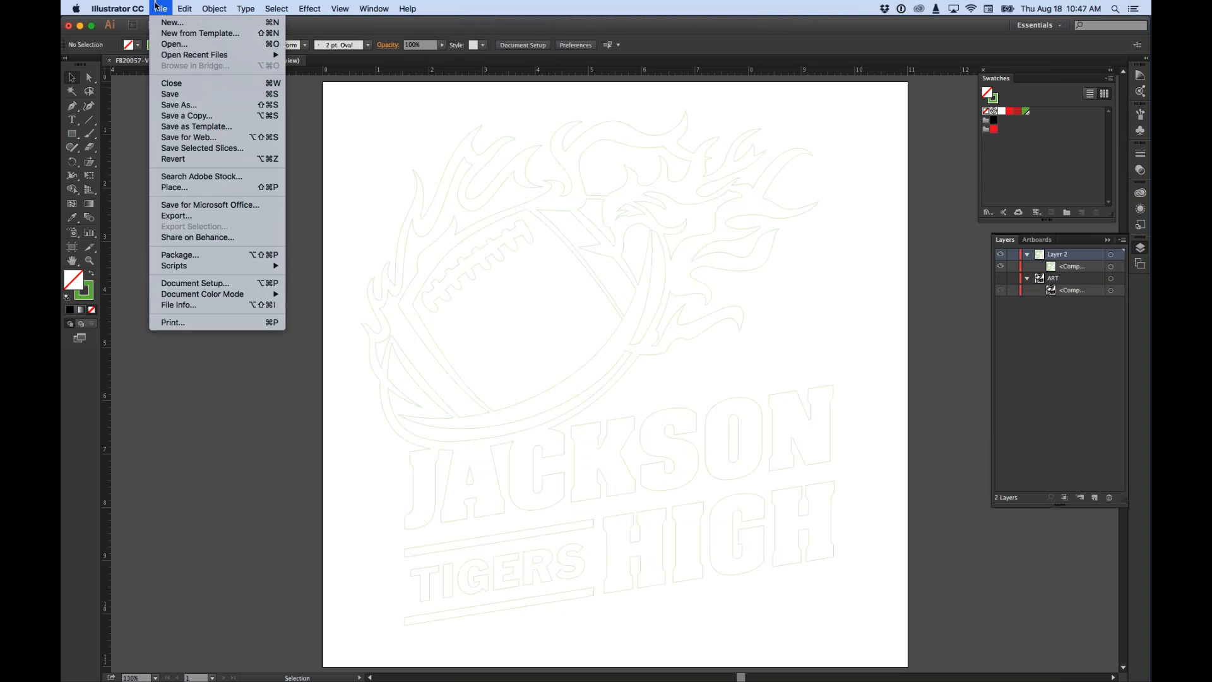
{"action": "left_click", "coordinate": [179, 106]}
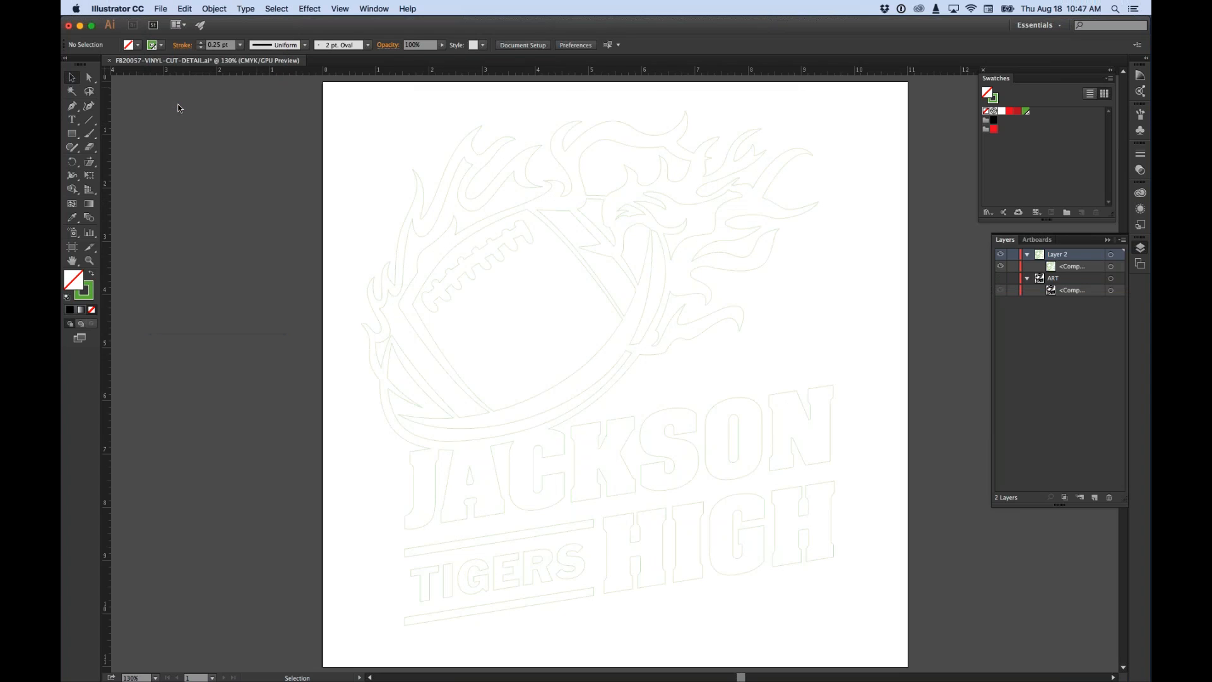
{"action": "type", "text": "Jackson"}
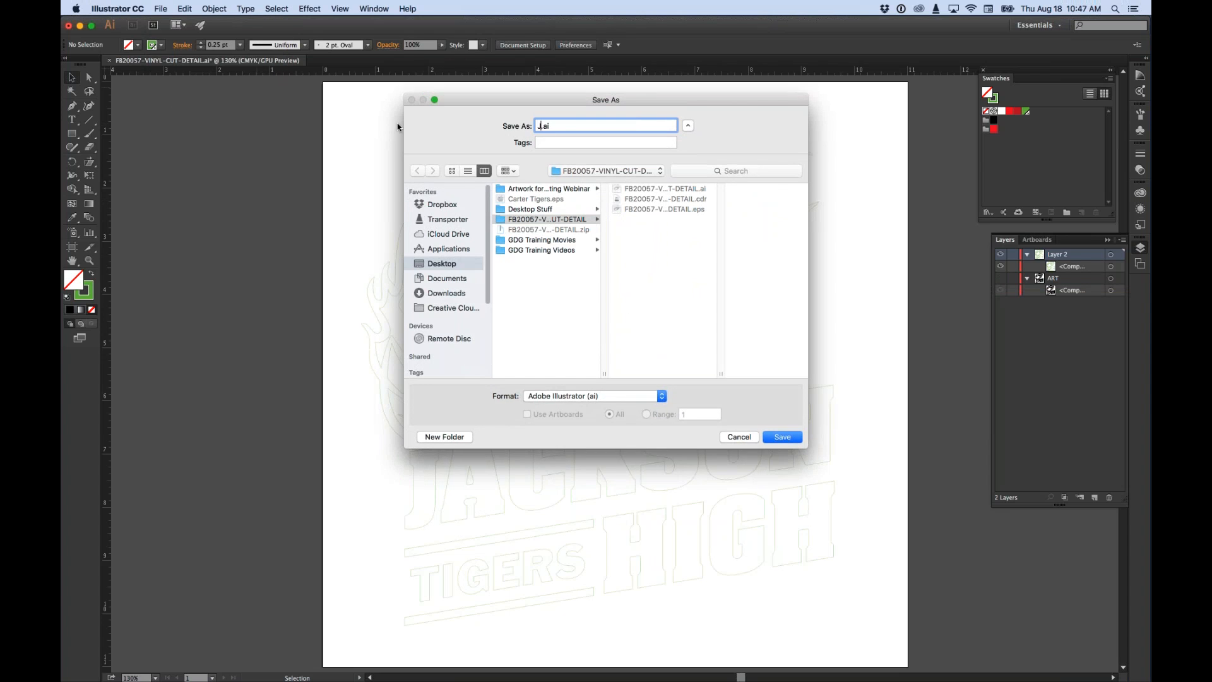
{"action": "type", "text": " Fottba"}
{"action": "key", "text": "BackSpace"}
{"action": "key", "text": "BackSpace"}
{"action": "key", "text": "BackSpace"}
{"action": "key", "text": "BackSpace"}
{"action": "type", "text": "otball"}
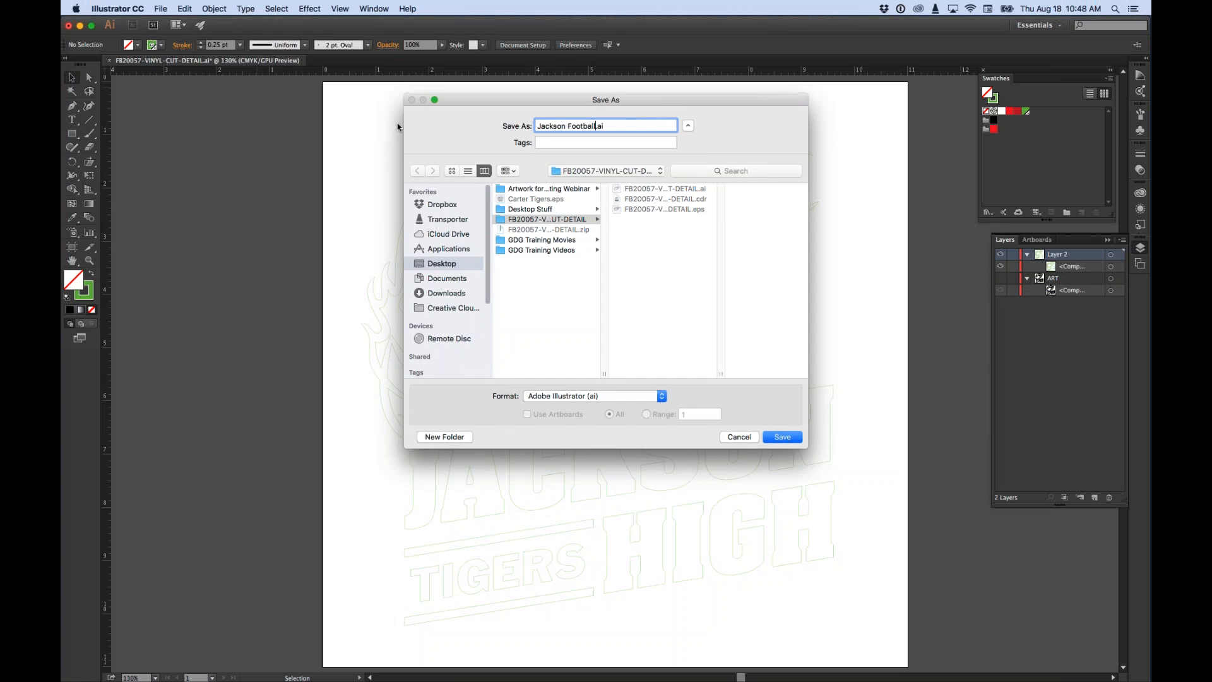
{"action": "left_click", "coordinate": [460, 266]}
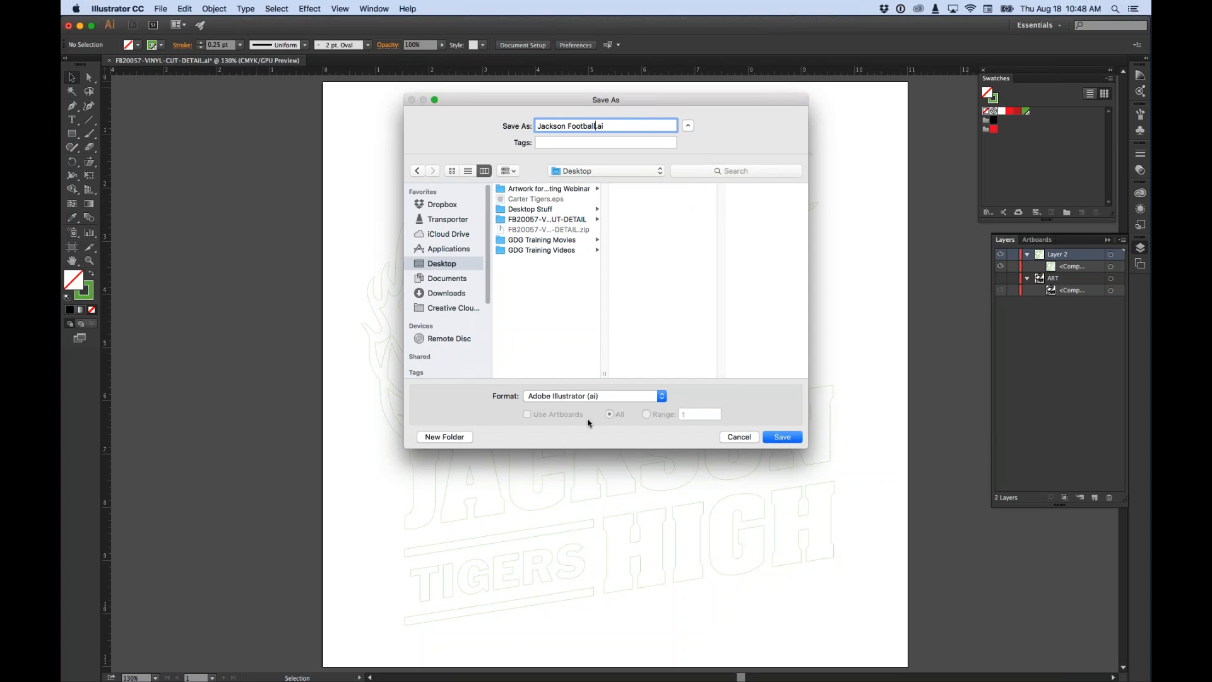
{"action": "left_click", "coordinate": [776, 438]}
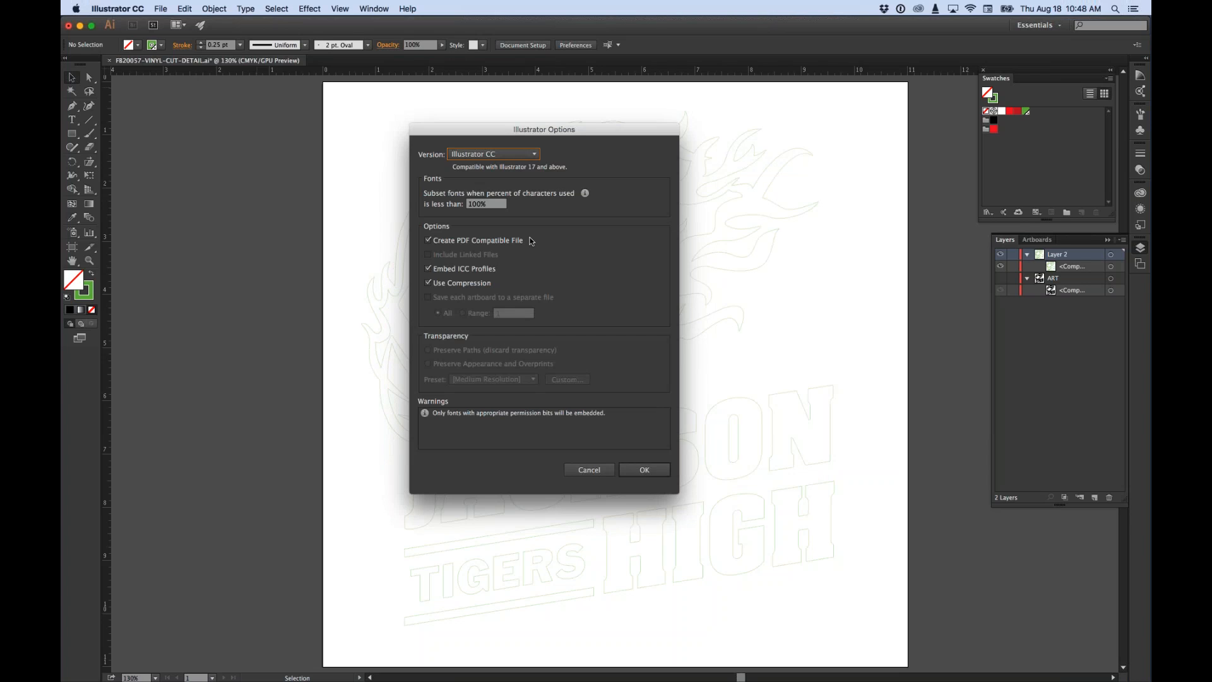
Step: Choose Illustrator 8 as the file version and complete the save in the legacy format
{"action": "left_click", "coordinate": [534, 153]}
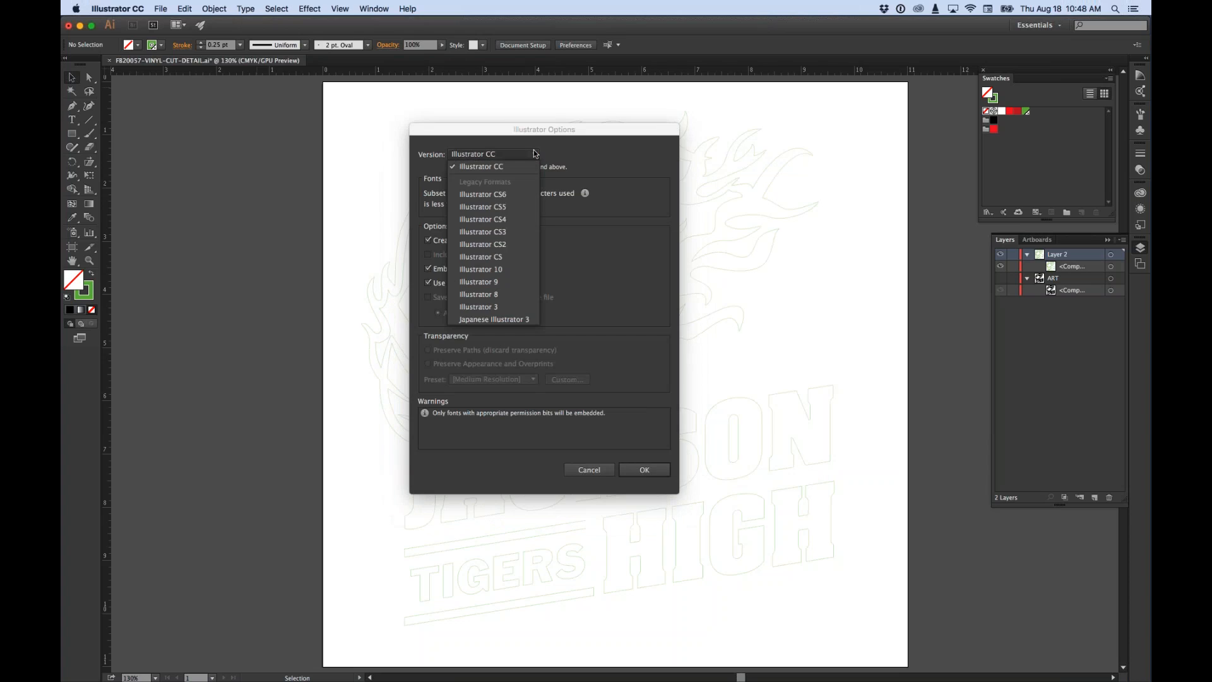
{"action": "left_click", "coordinate": [505, 294]}
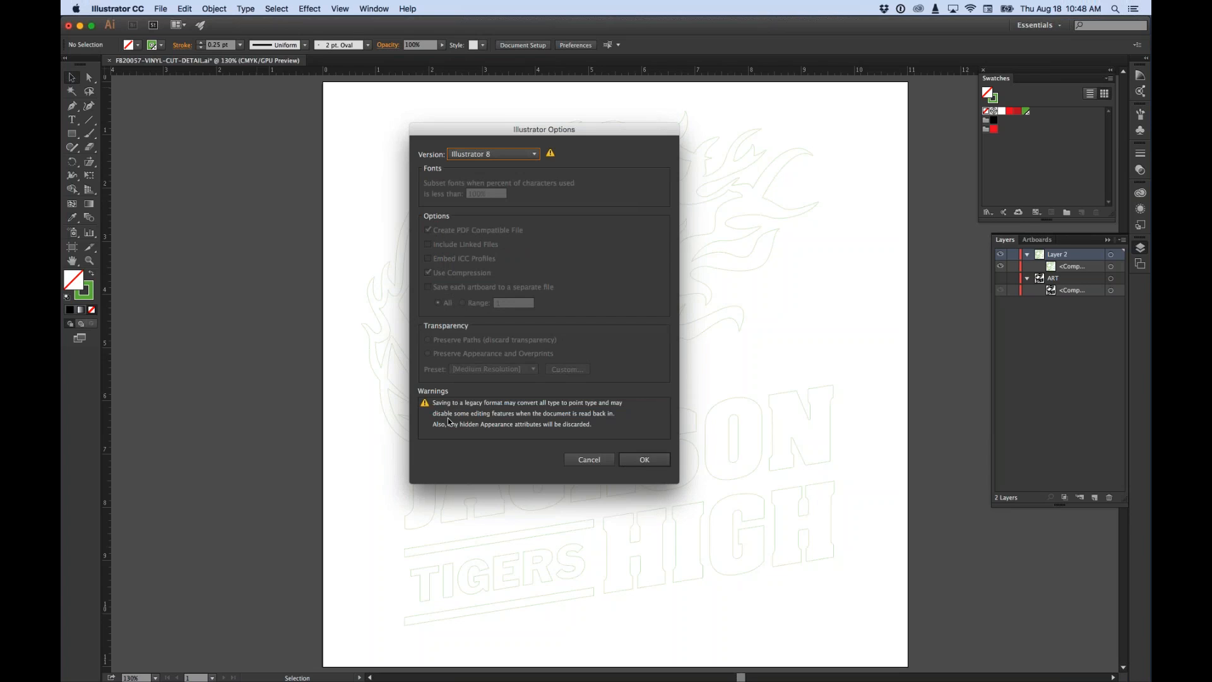
{"action": "left_click", "coordinate": [657, 459]}
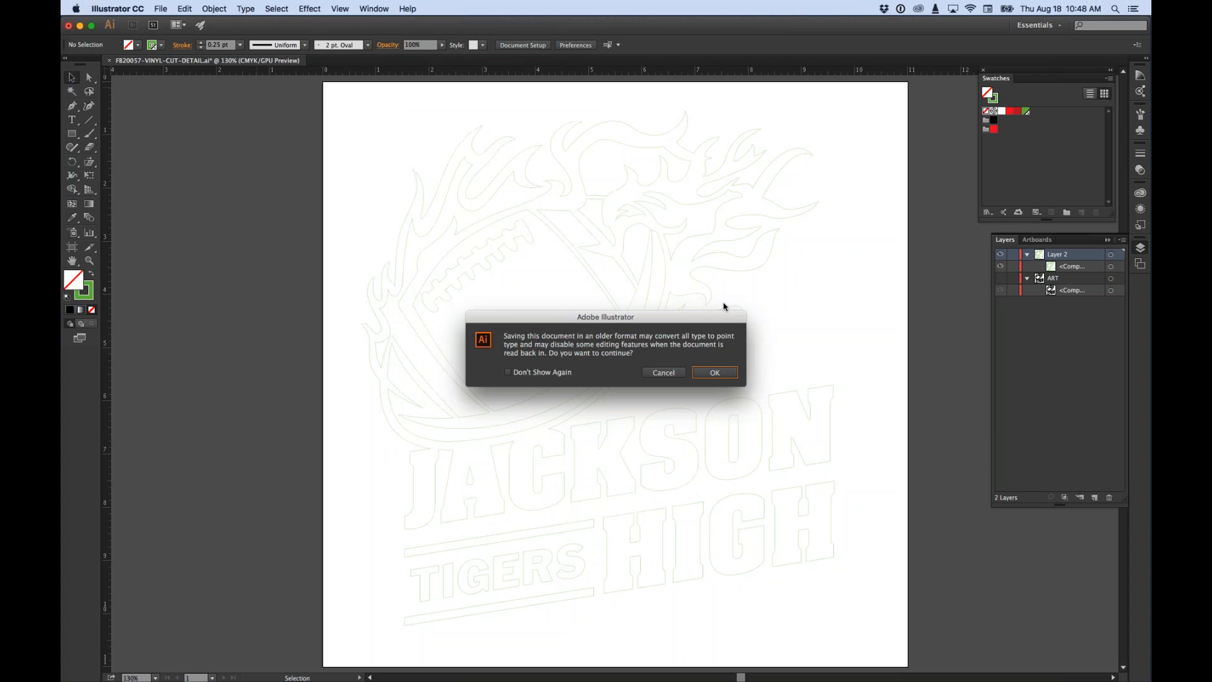
{"action": "left_click", "coordinate": [724, 375]}
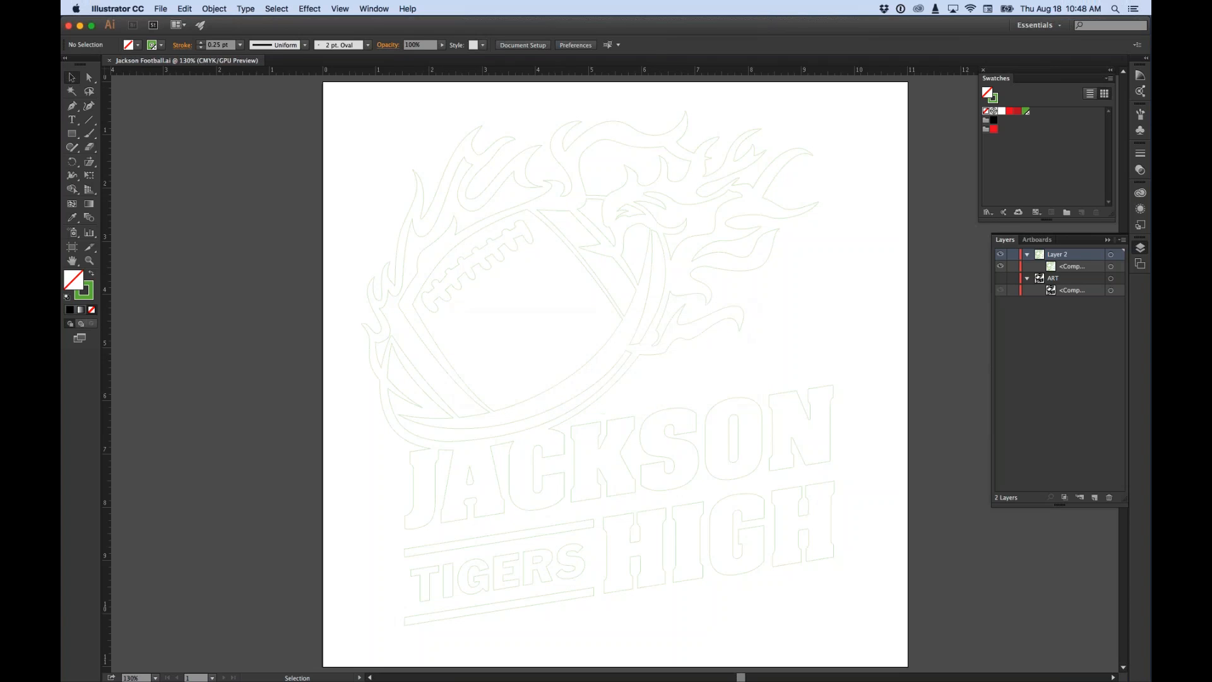
Step: Switch to the Finder desktop, close the open folder window and place Jackson Football.ai below the FB20057-VINYL-CUT-DETAIL zip and folder
{"action": "left_click", "coordinate": [117, 8]}
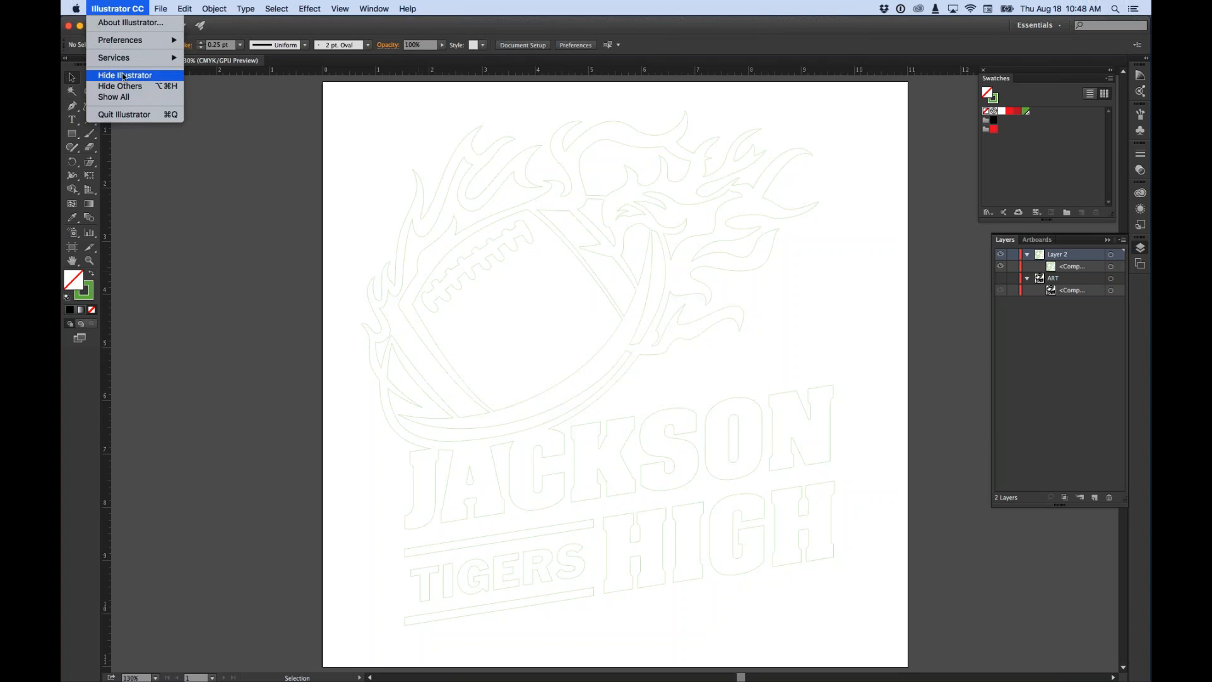
{"action": "left_click", "coordinate": [124, 76]}
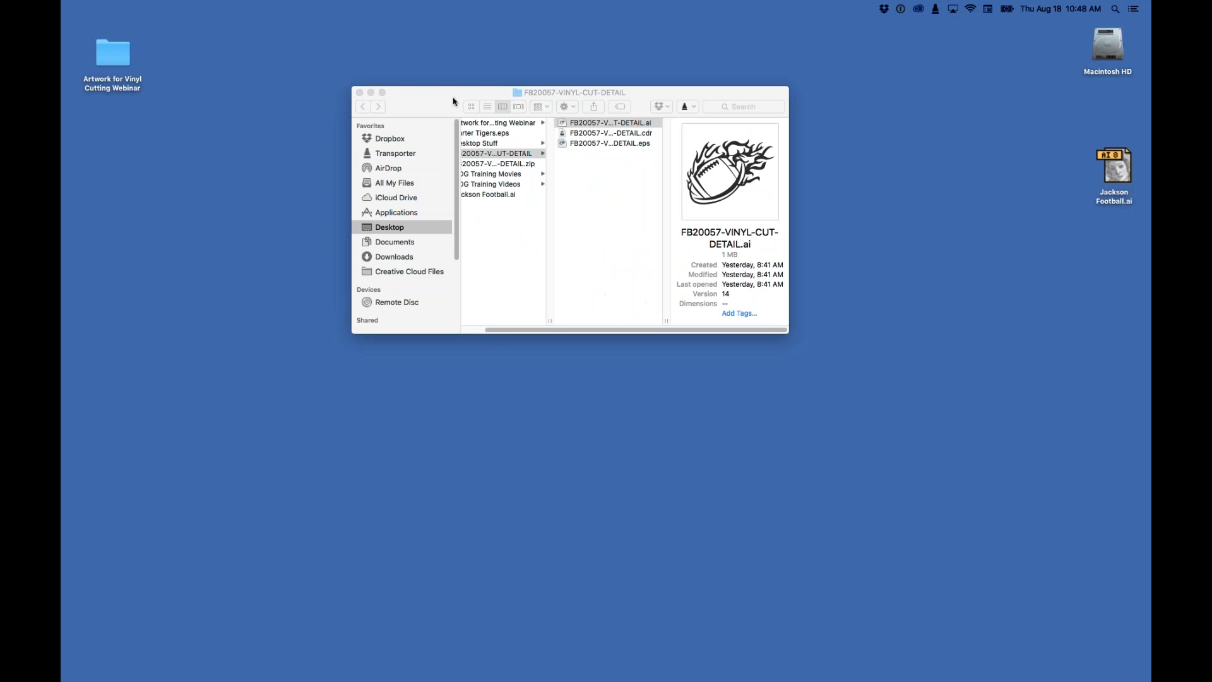
{"action": "left_click", "coordinate": [359, 92]}
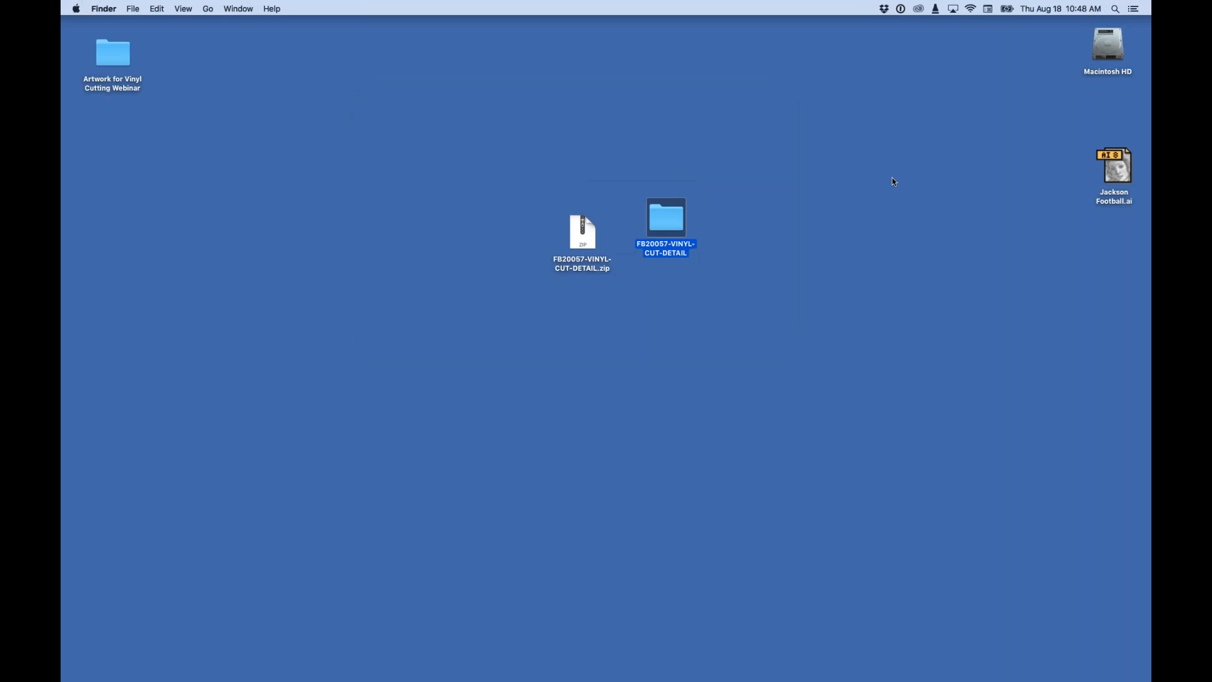
{"action": "left_click_drag", "start_coordinate": [1114, 165], "coordinate": [623, 325]}
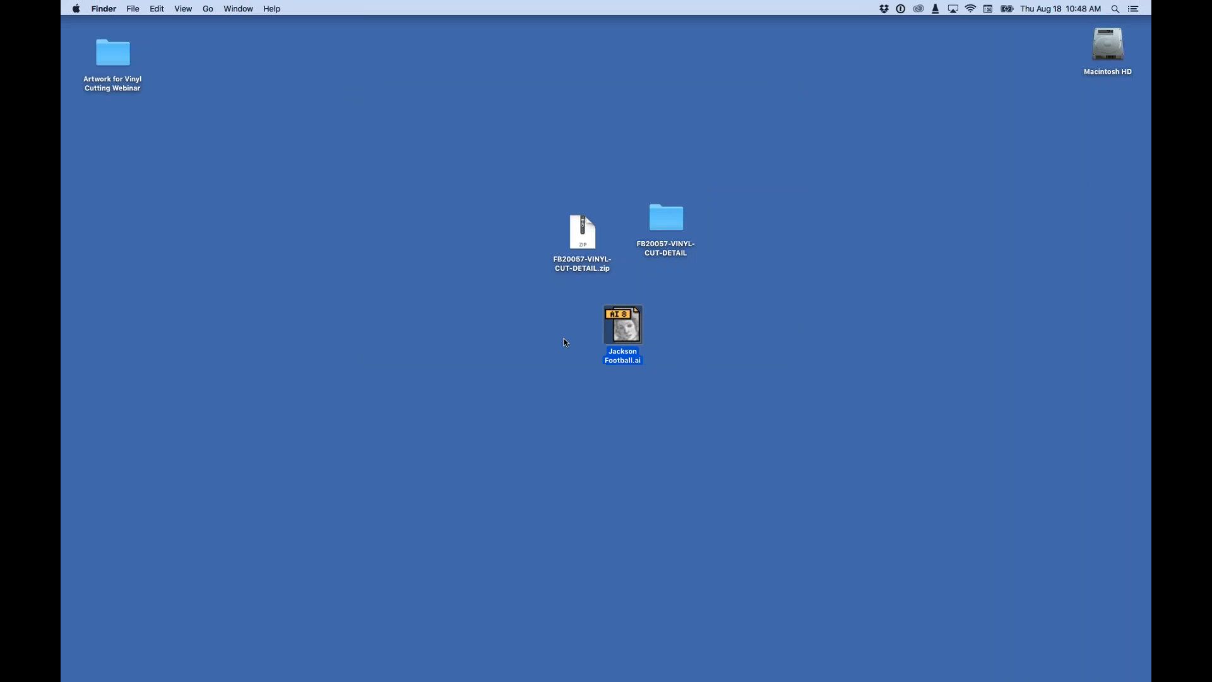
{"action": "left_click", "coordinate": [691, 317]}
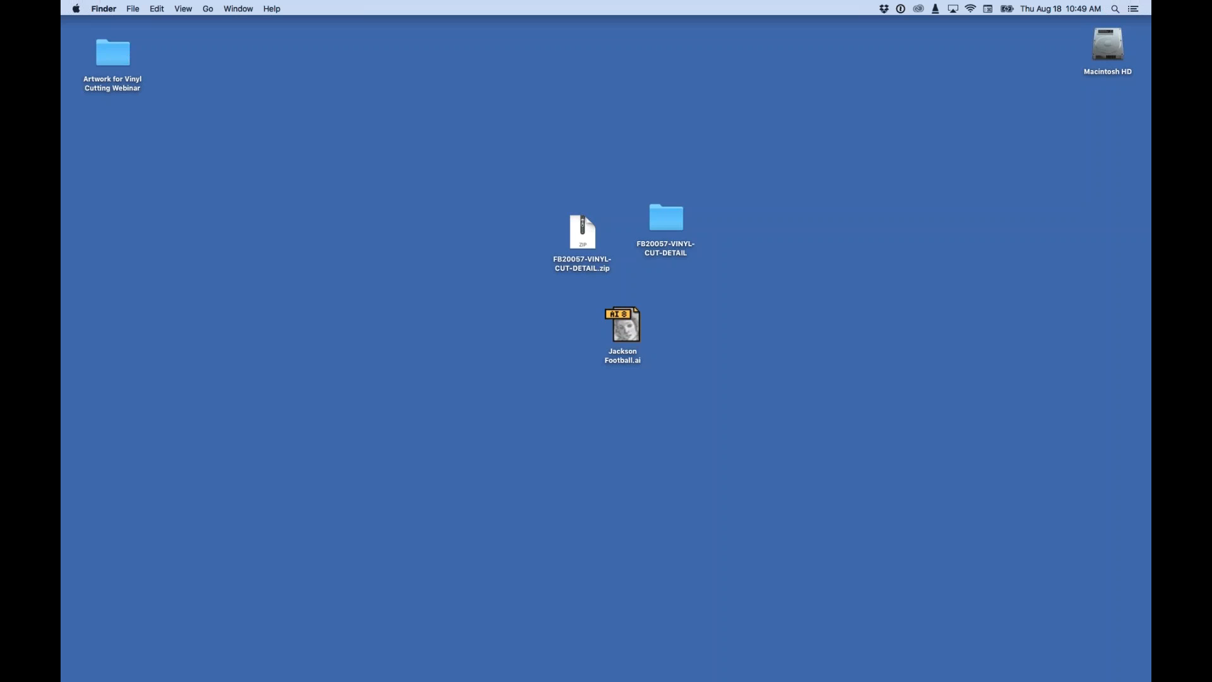
Step: Open Peace Love Dance.ai from the desktop folder Artwork for Vinyl Cutting Webinar in Illustrator and show the Pathfinder panel
{"action": "key", "text": "super+Tab"}
{"action": "double_click", "coordinate": [107, 55]}
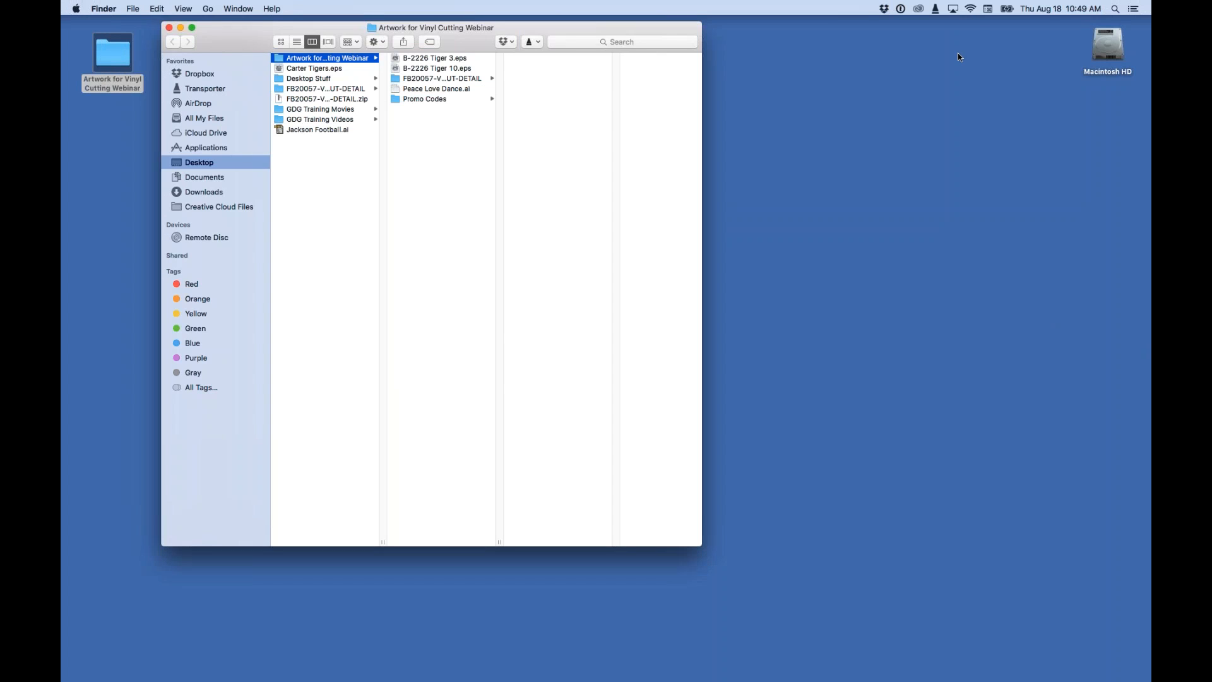
{"action": "left_click_drag", "start_coordinate": [467, 39], "coordinate": [464, 38]}
{"action": "left_click", "coordinate": [395, 90]}
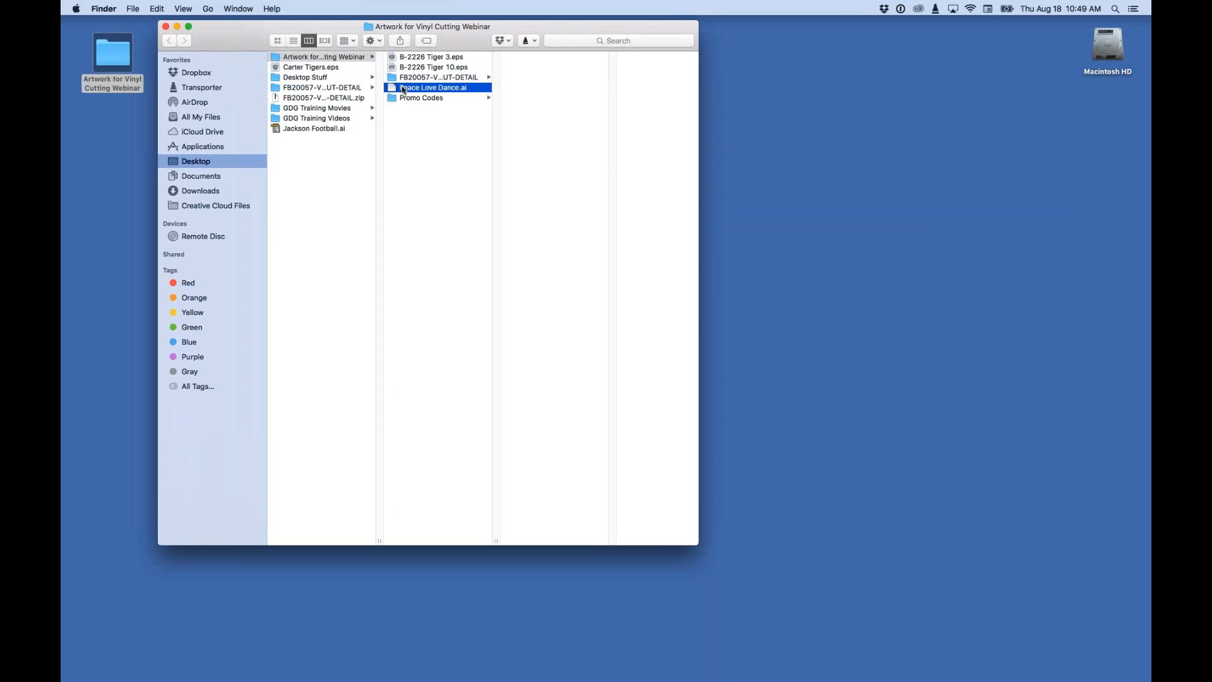
{"action": "double_click", "coordinate": [396, 90]}
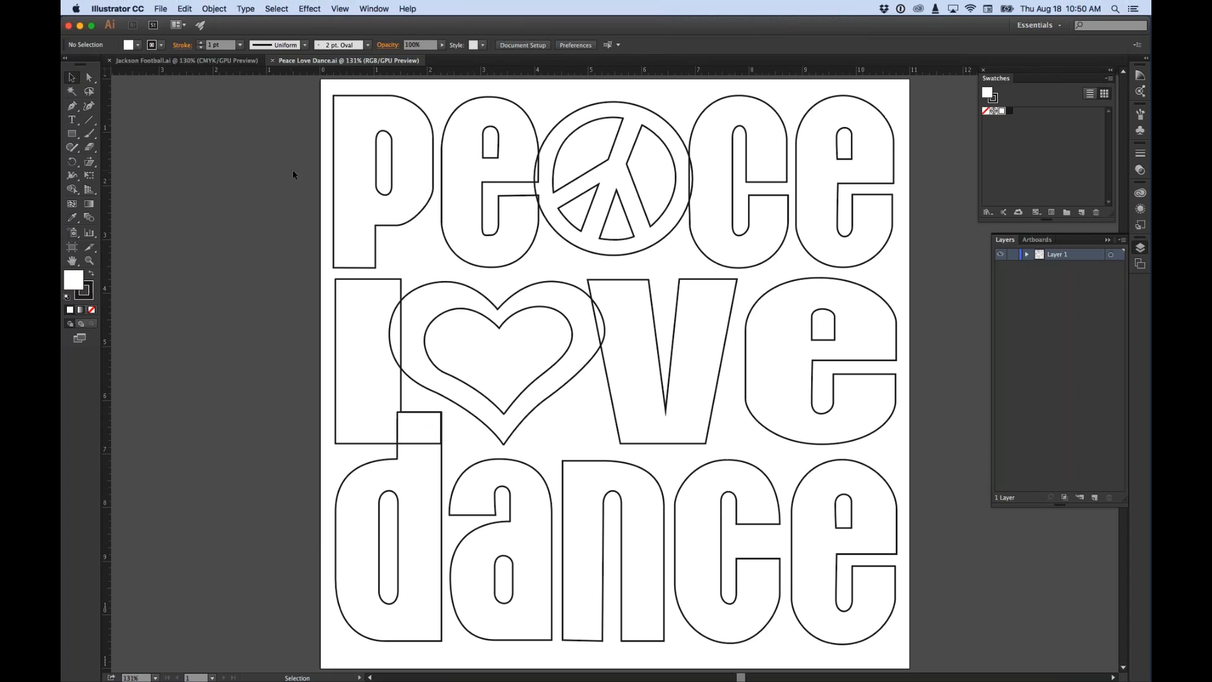
{"action": "left_click", "coordinate": [371, 9]}
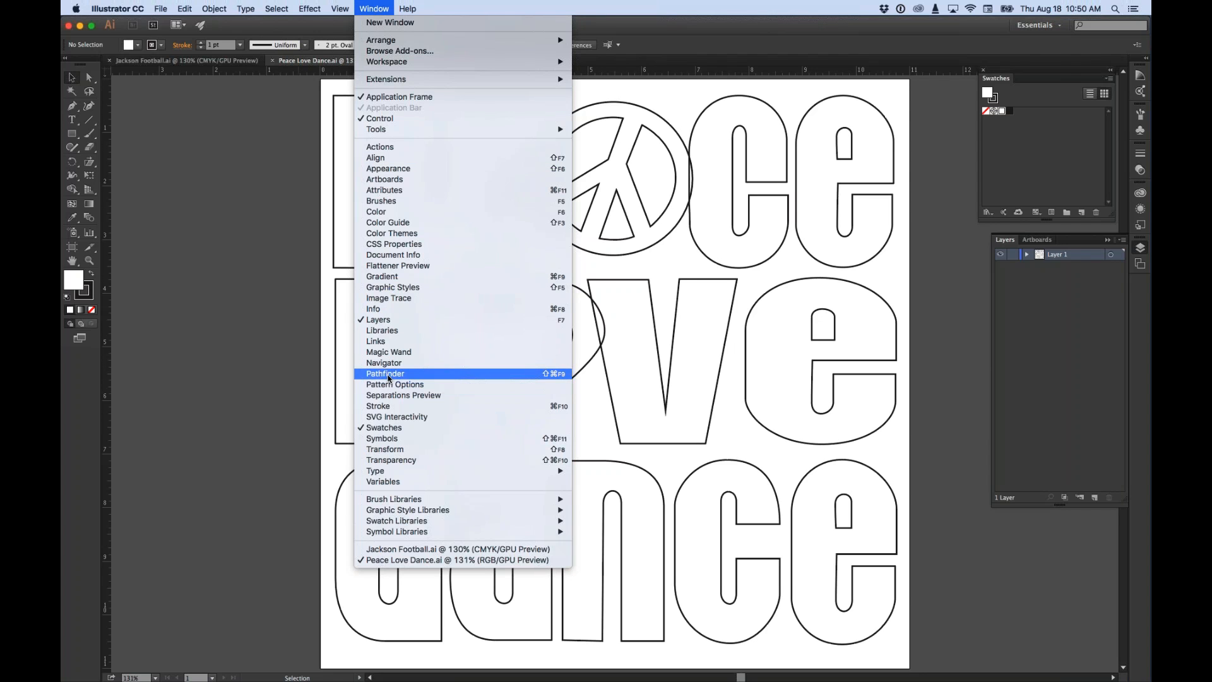
{"action": "left_click", "coordinate": [387, 374]}
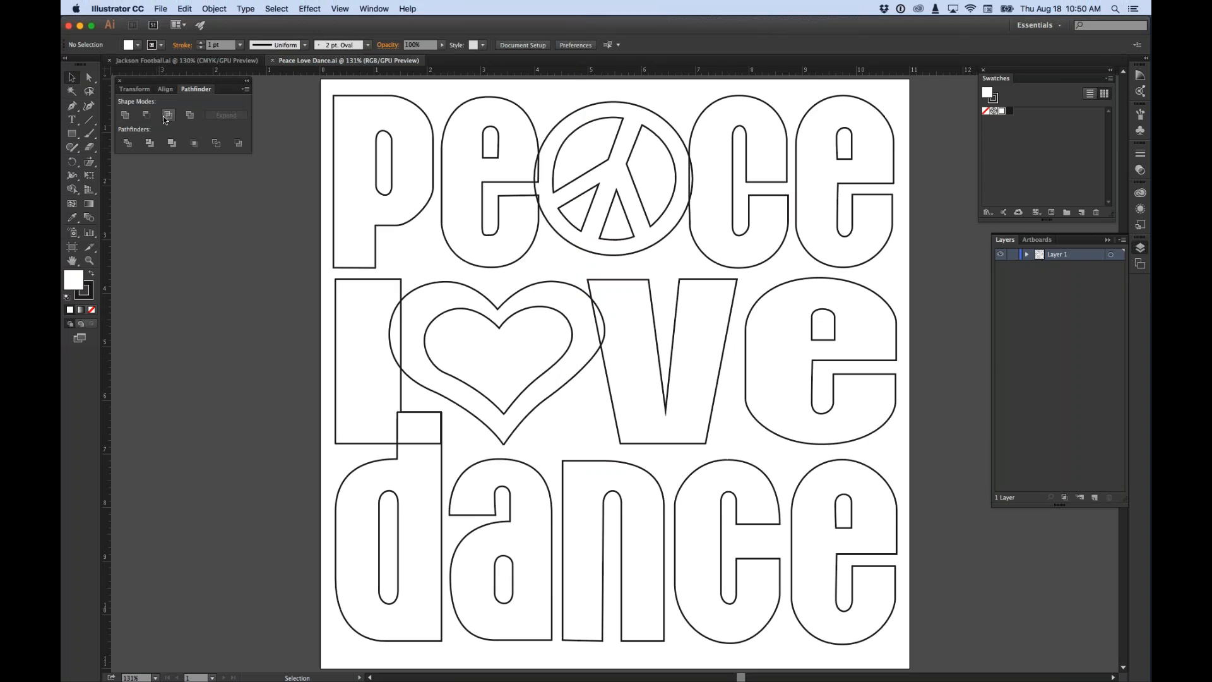
Step: Unite the first e, the peace sign's outer circle and the c of "peace" into one shape
{"action": "left_click", "coordinate": [518, 106]}
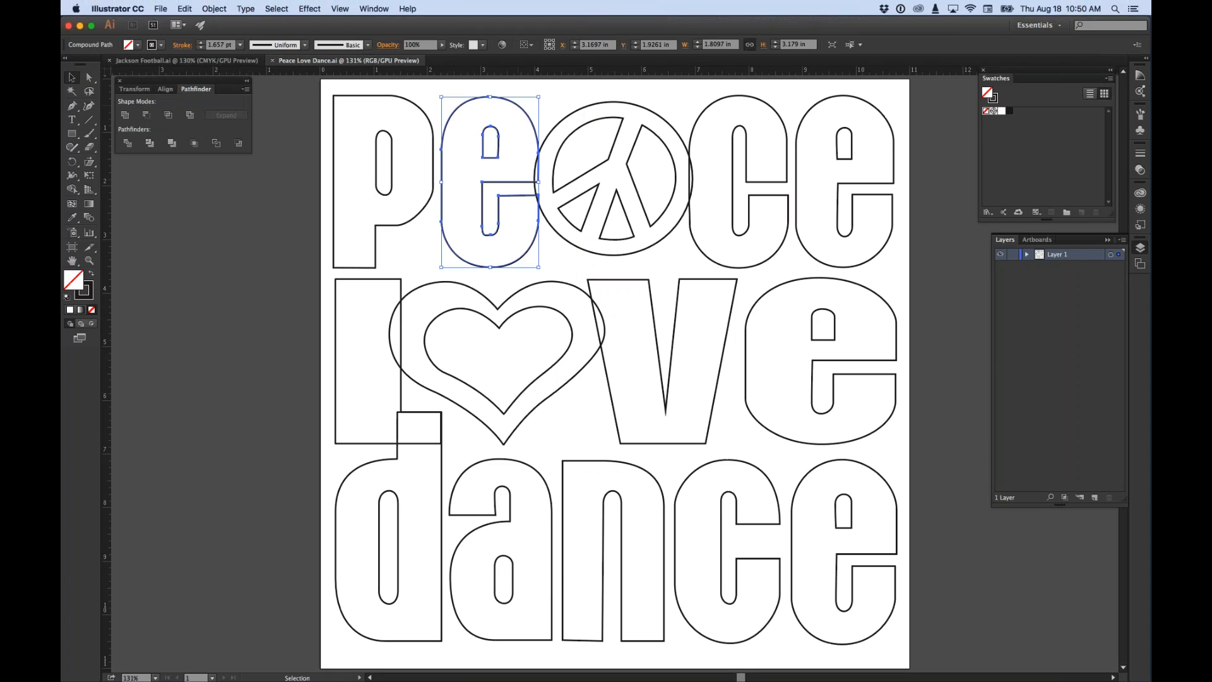
{"action": "left_click", "coordinate": [589, 106], "text": "shift"}
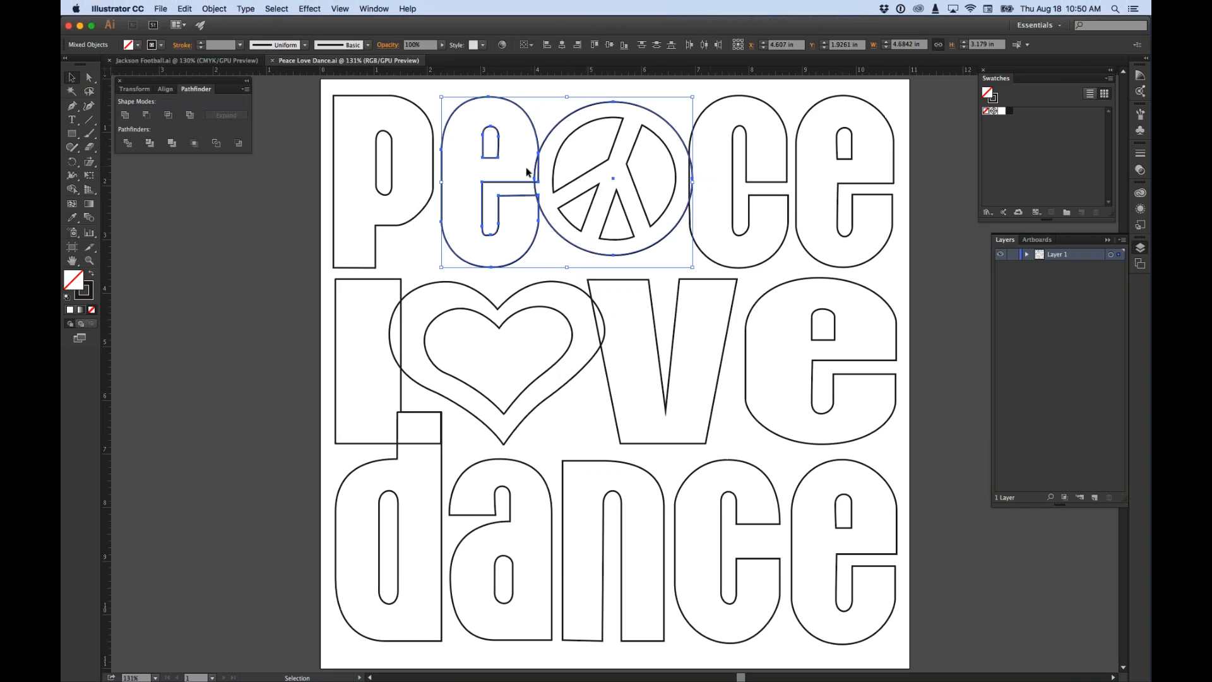
{"action": "left_click", "coordinate": [723, 100], "text": "shift"}
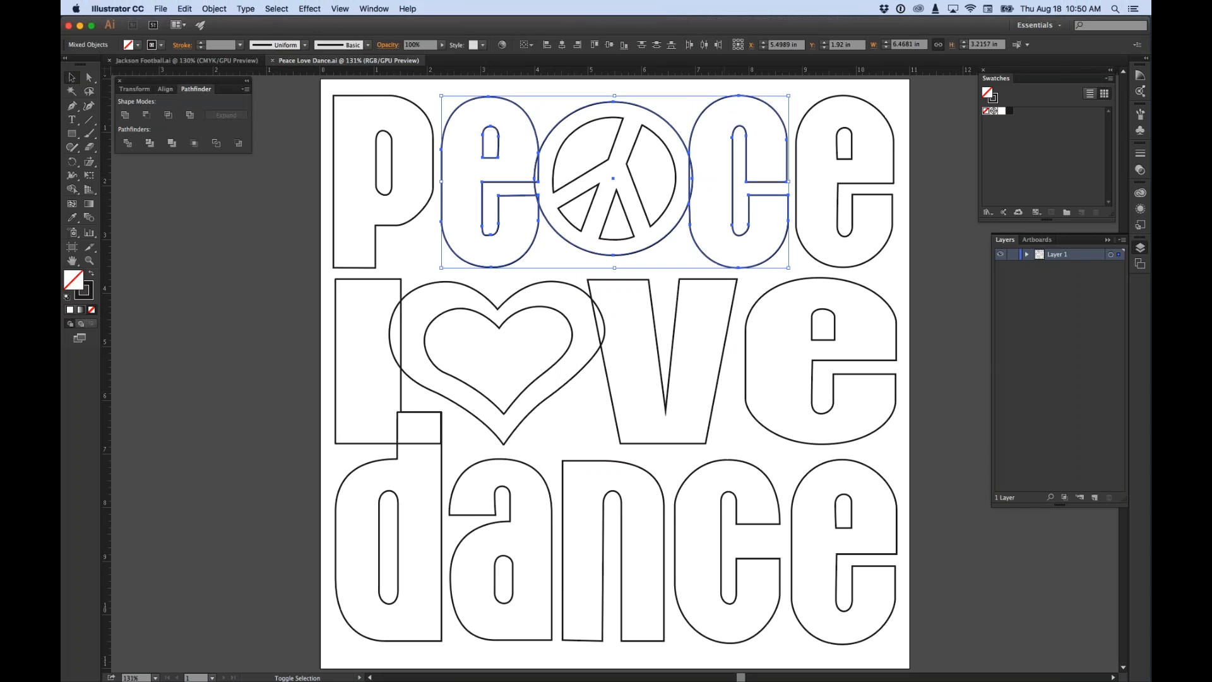
{"action": "left_click", "coordinate": [125, 115]}
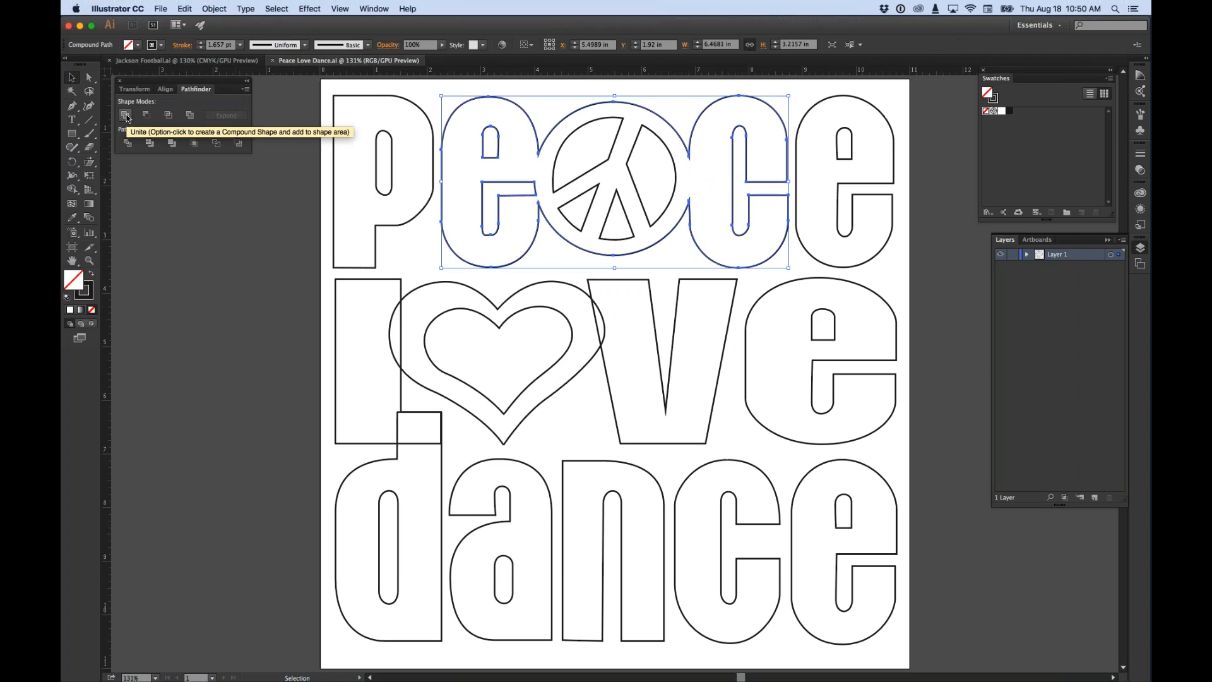
{"action": "left_click", "coordinate": [286, 236]}
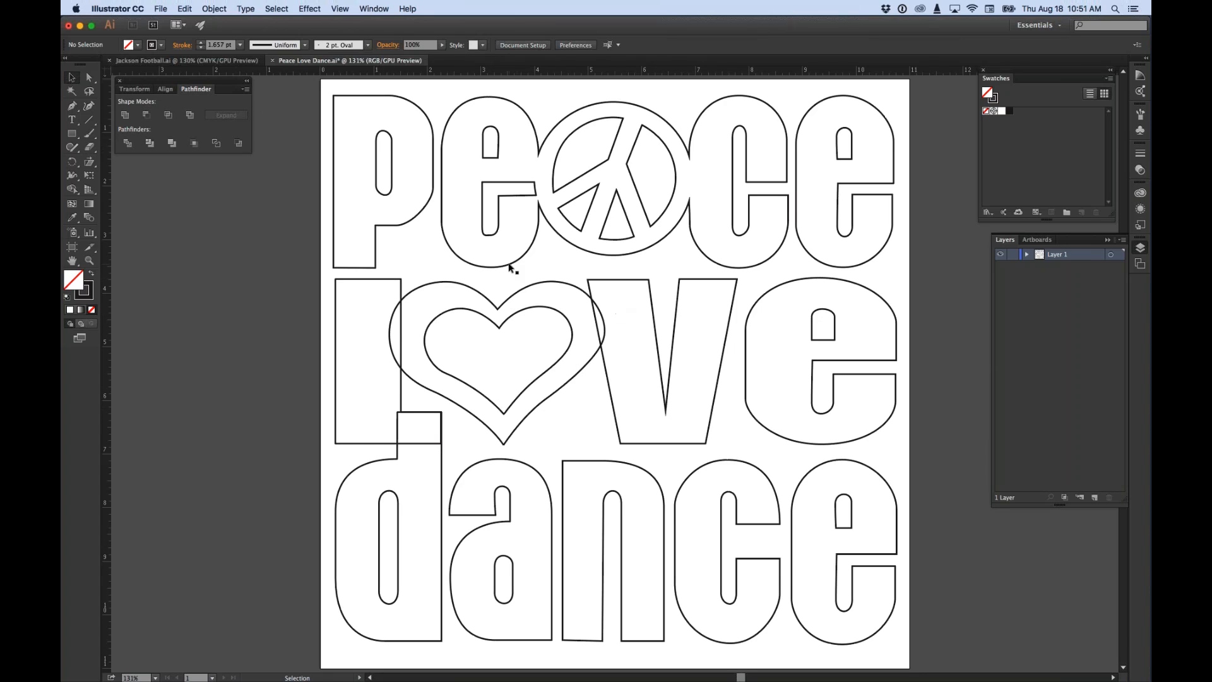
Step: Unite the l of "love" with the outer heart outline, and join the v to that shape
{"action": "left_click", "coordinate": [401, 284]}
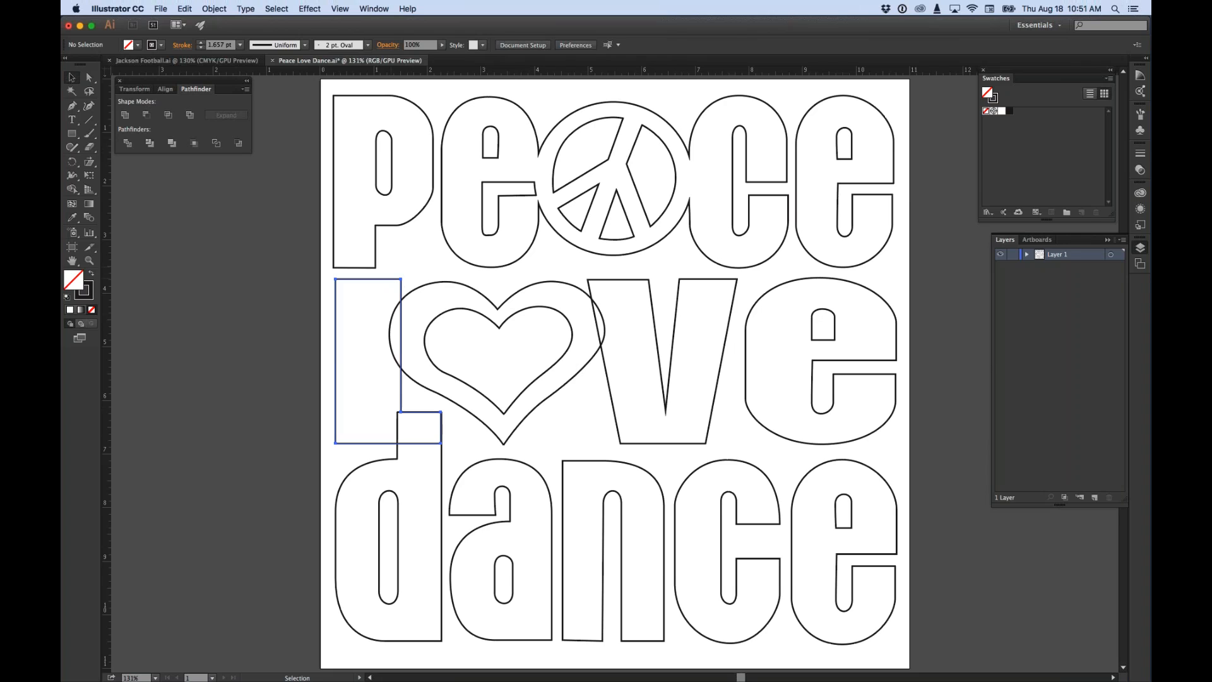
{"action": "left_click", "coordinate": [473, 289], "text": "shift"}
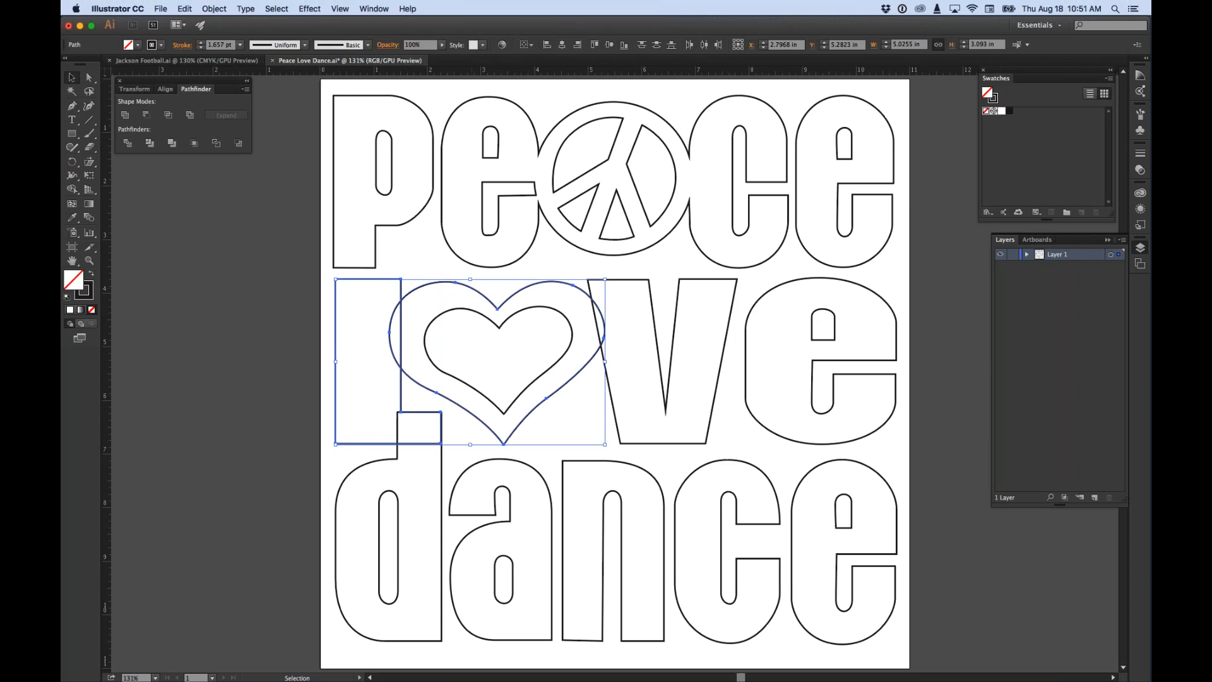
{"action": "left_click", "coordinate": [125, 114]}
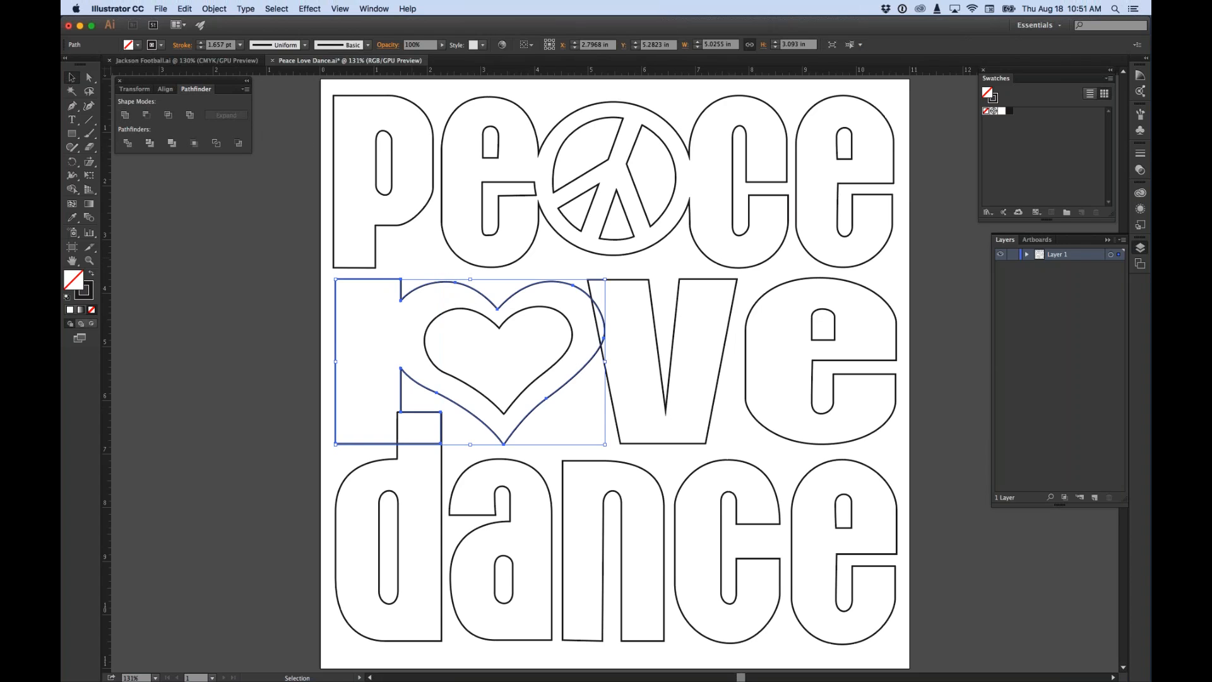
{"action": "left_click", "coordinate": [628, 286], "text": "shift"}
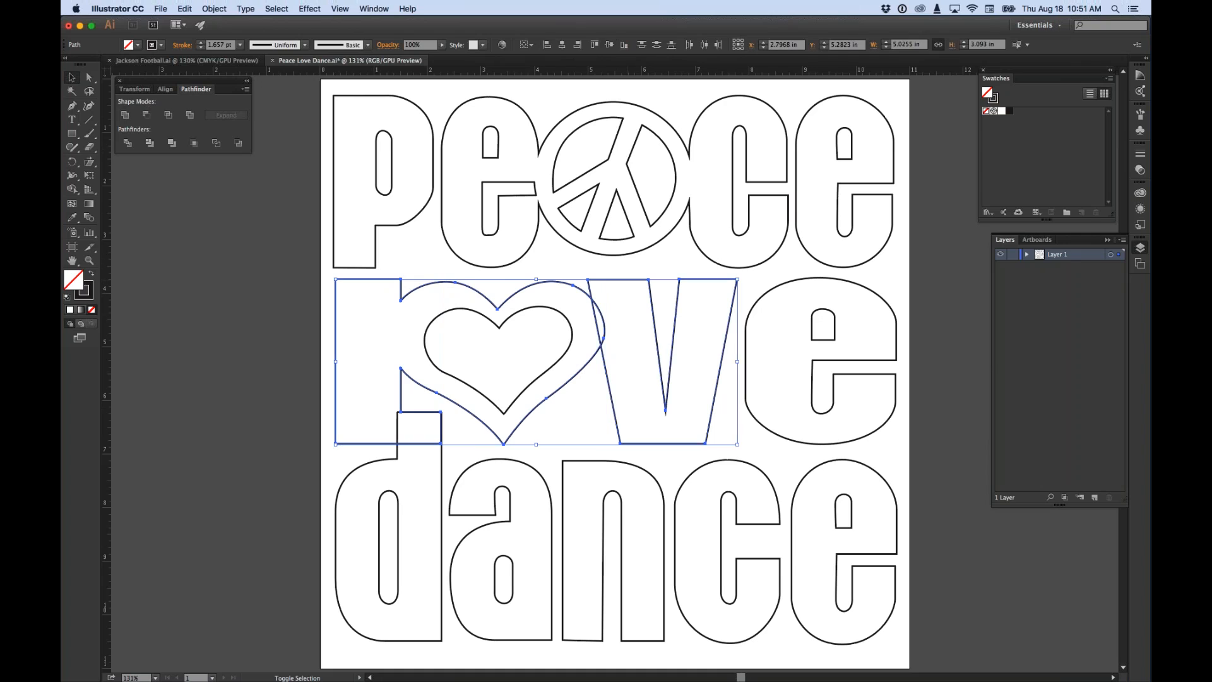
{"action": "left_click", "coordinate": [125, 115]}
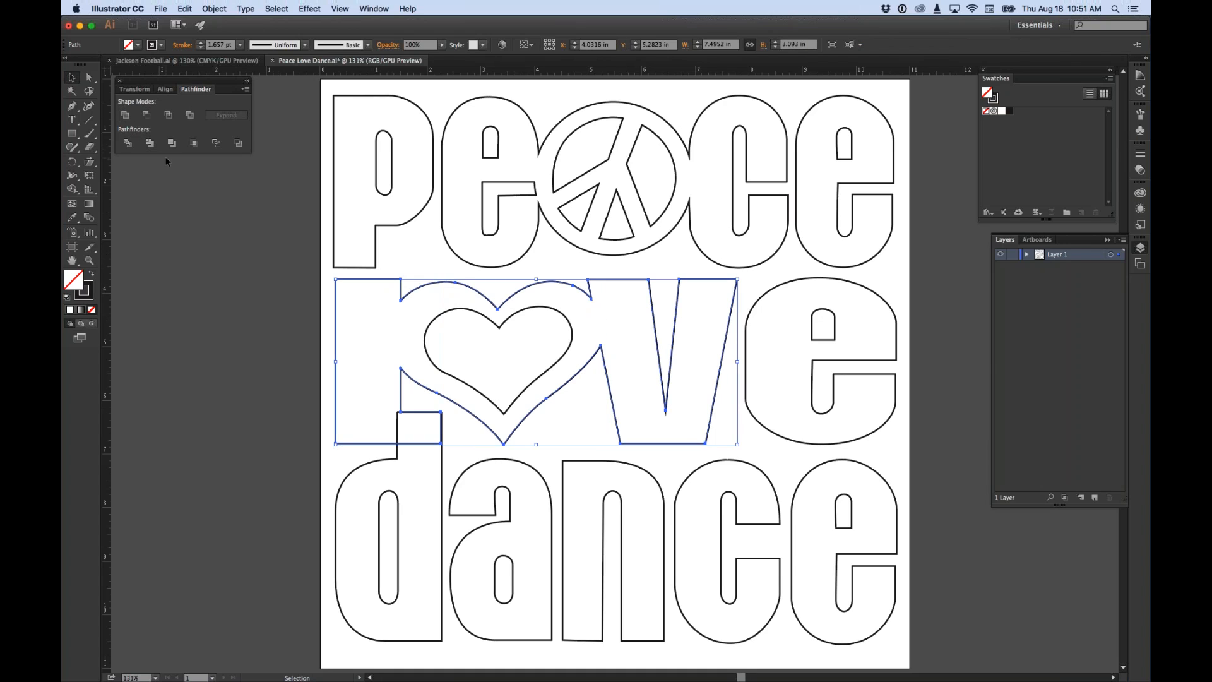
{"action": "left_click", "coordinate": [144, 240]}
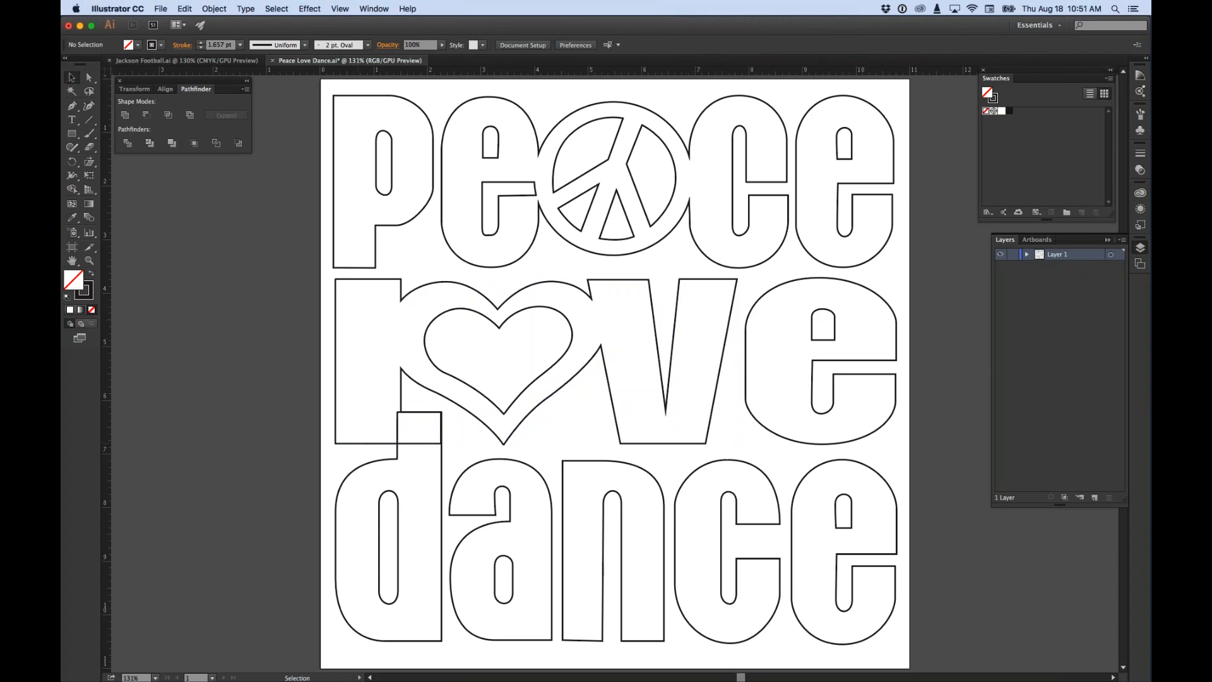
Step: Unite the merged "love" shape with the overlapping d of "dance" and clear the selection
{"action": "left_click", "coordinate": [335, 388]}
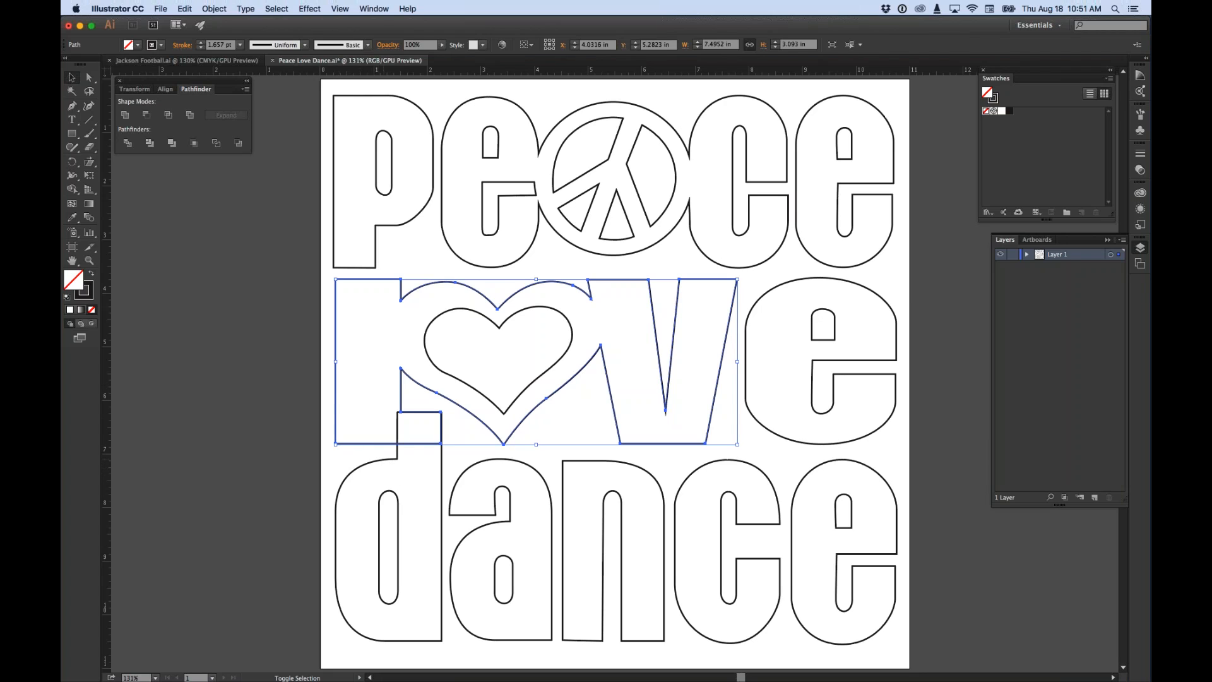
{"action": "left_click", "coordinate": [398, 457], "text": "shift"}
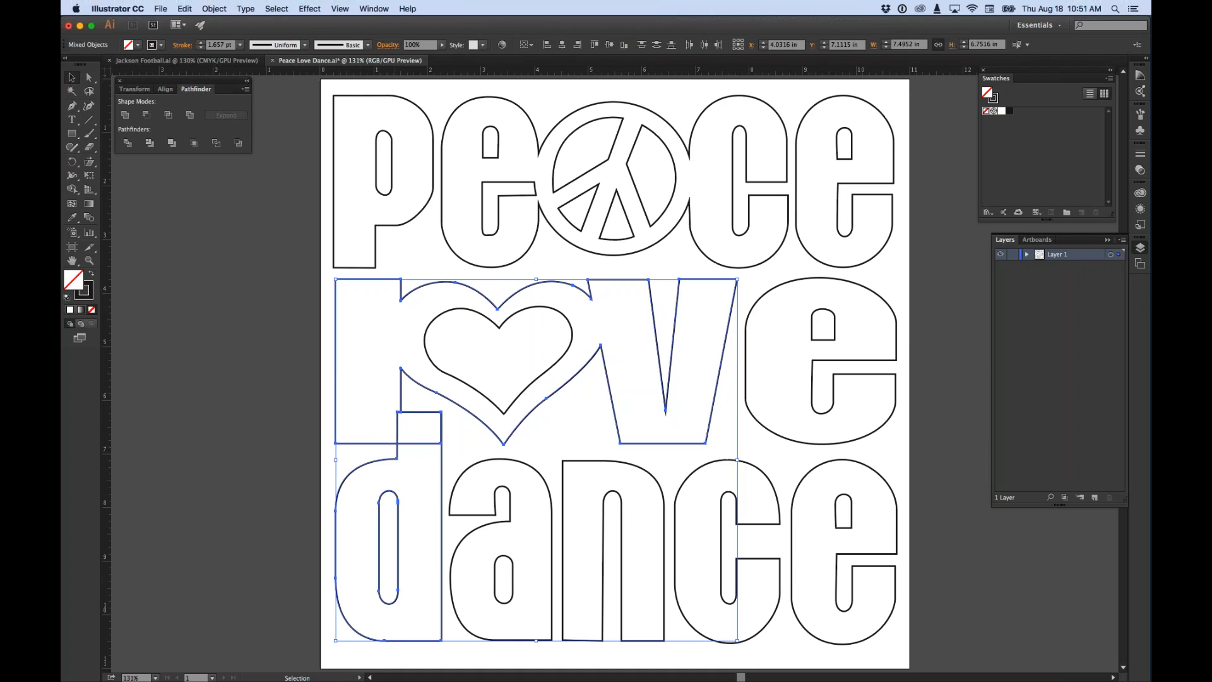
{"action": "left_click", "coordinate": [125, 115]}
{"action": "left_click", "coordinate": [217, 298]}
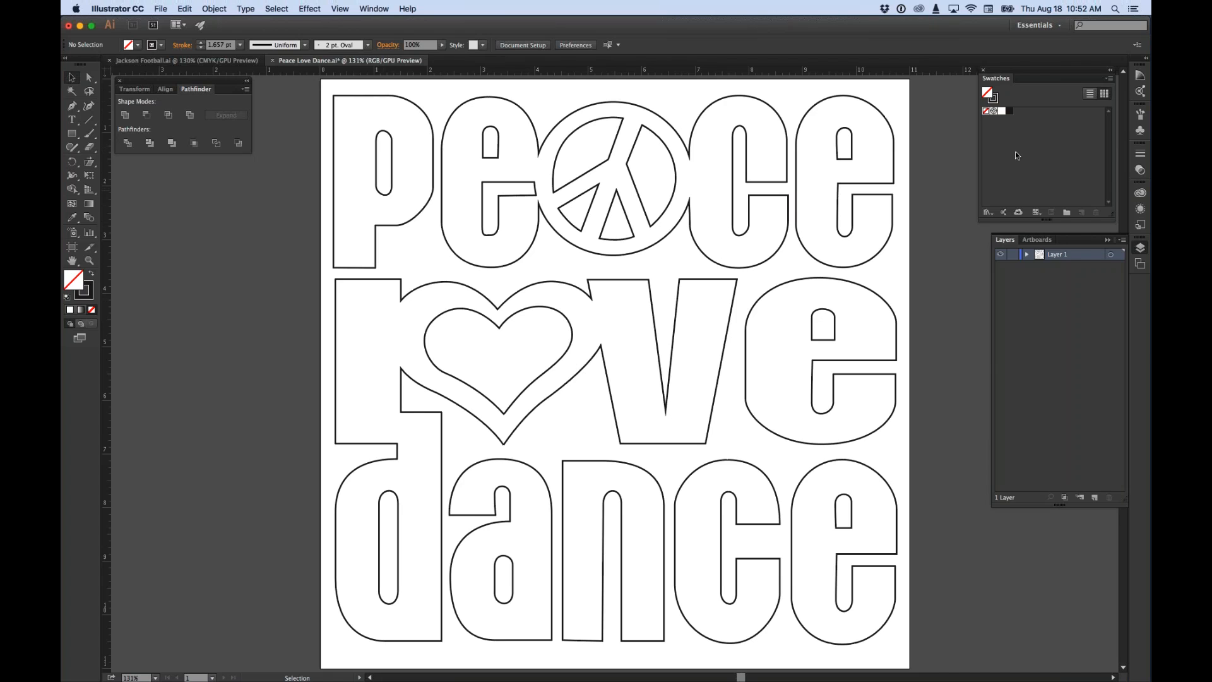
Step: Set the fill color to the bright green with hex value 00FF18
{"action": "double_click", "coordinate": [79, 276]}
{"action": "left_click", "coordinate": [626, 272]}
{"action": "type", "text": "00FF18"}
{"action": "key", "text": "Return"}
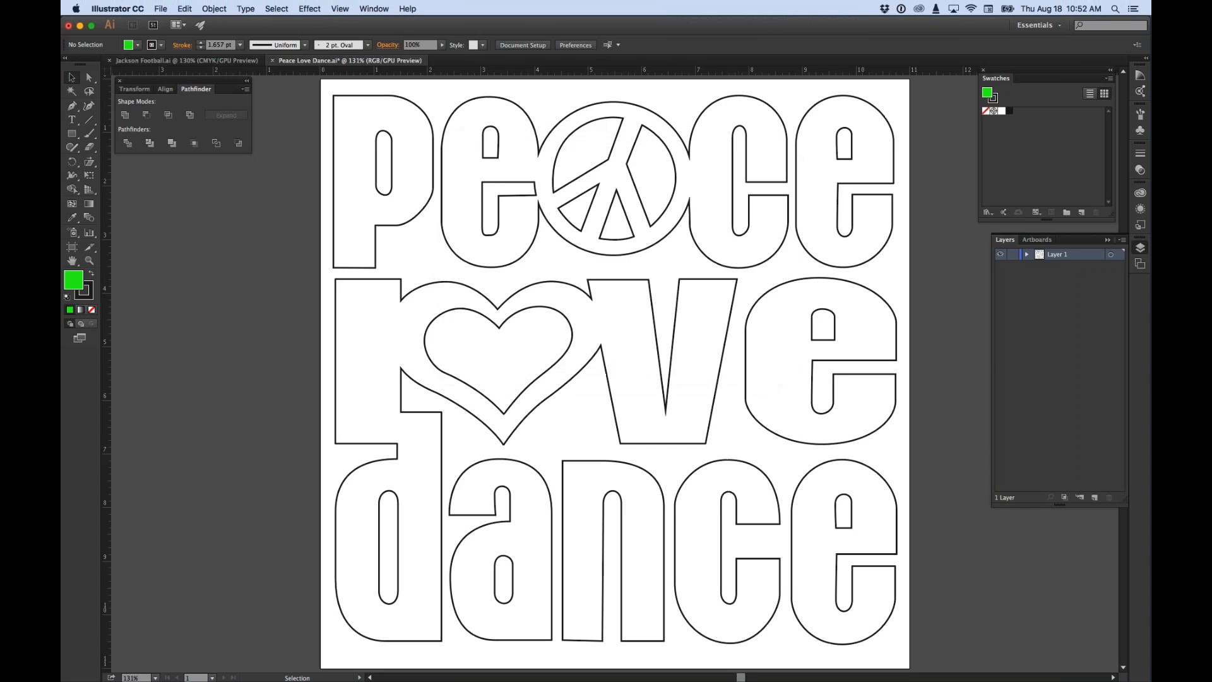
Step: Add the green fill to the swatches, name the swatch CutContour and change its color type to Spot Color
{"action": "left_click_drag", "start_coordinate": [76, 283], "coordinate": [1000, 184]}
{"action": "double_click", "coordinate": [1018, 112]}
{"action": "type", "text": "CutContour"}
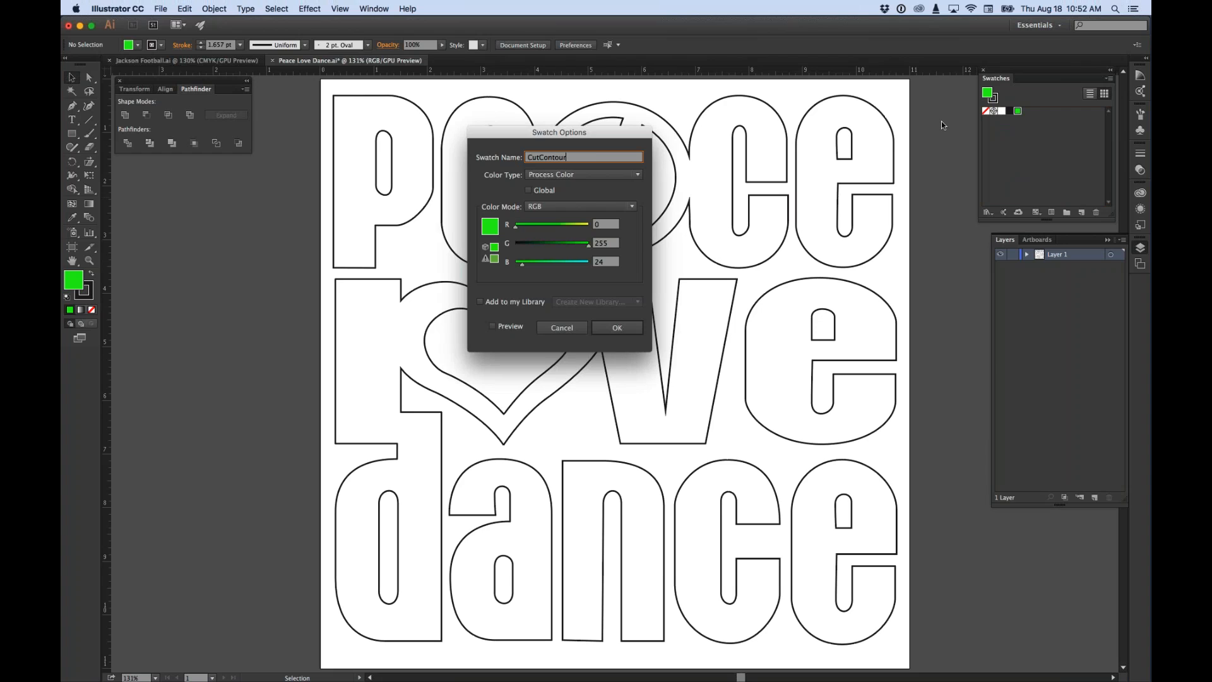
{"action": "left_click", "coordinate": [568, 175]}
{"action": "left_click", "coordinate": [553, 199]}
{"action": "left_click", "coordinate": [603, 328]}
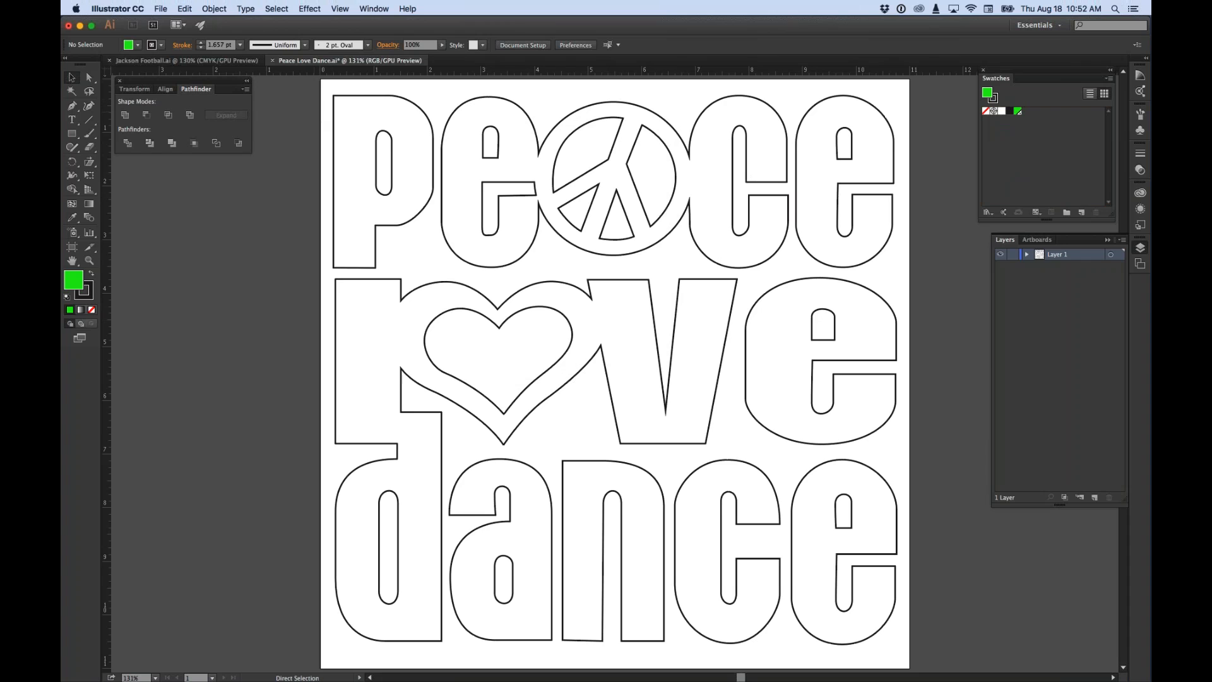
Step: Apply the CutContour spot color to the strokes of all the Peace Love Dance artwork
{"action": "key", "text": "super+a"}
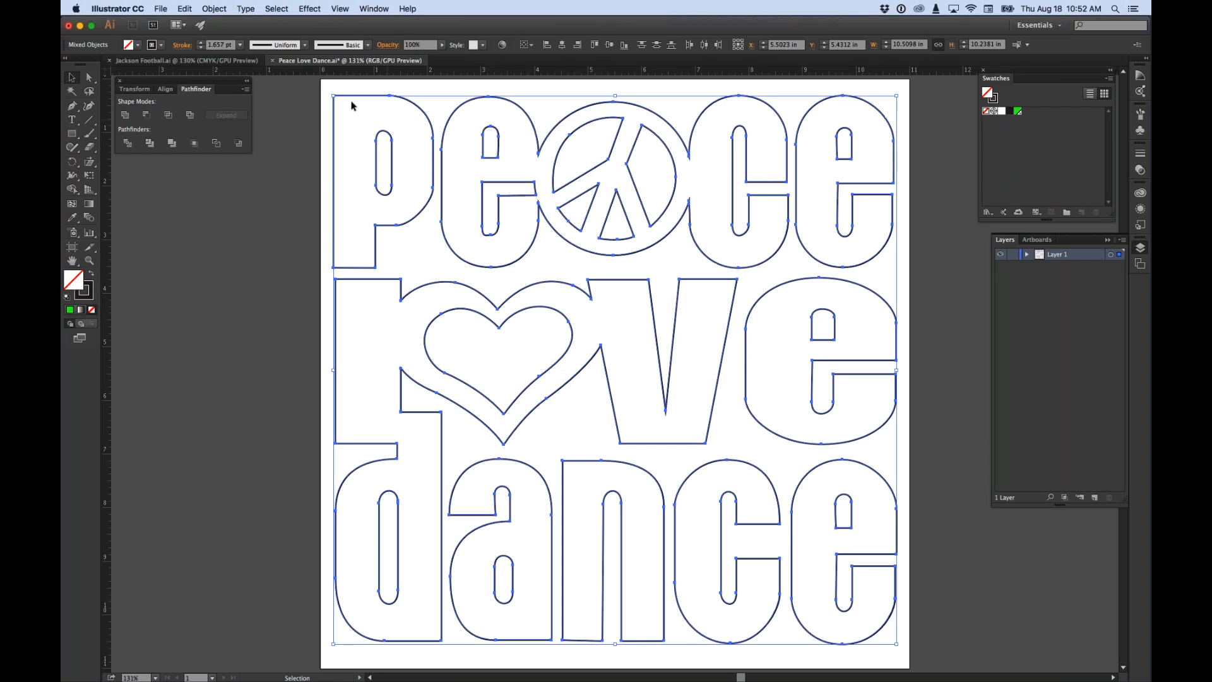
{"action": "left_click", "coordinate": [161, 45]}
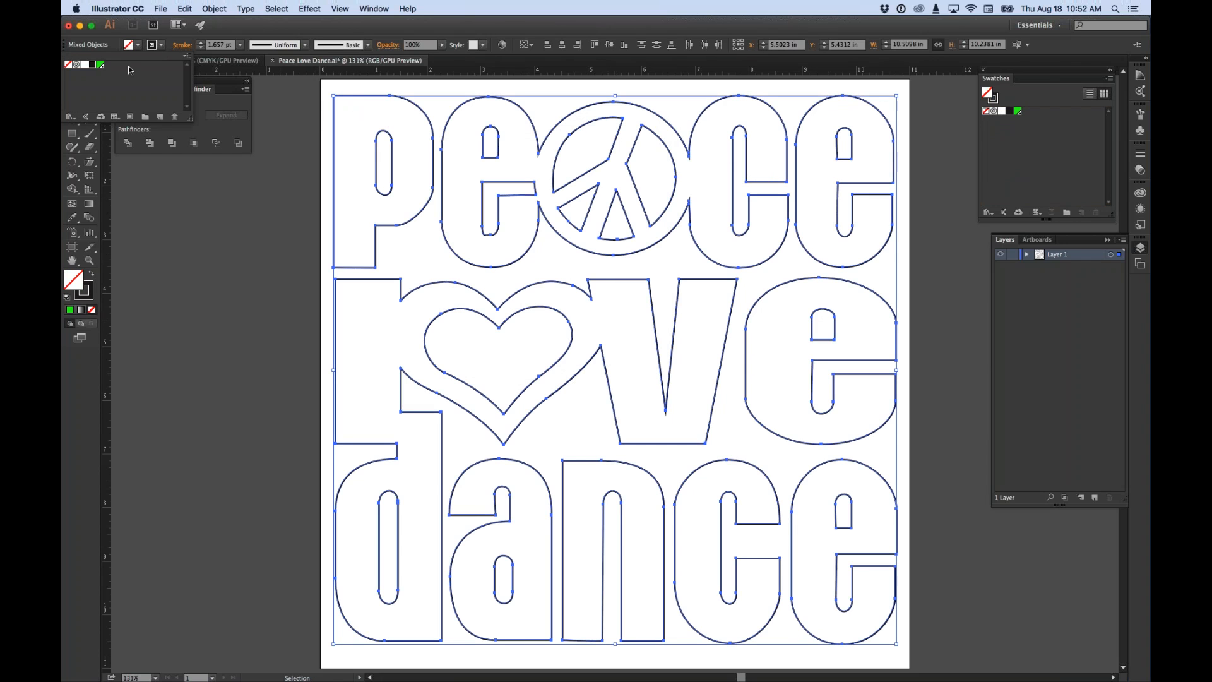
{"action": "left_click", "coordinate": [100, 64]}
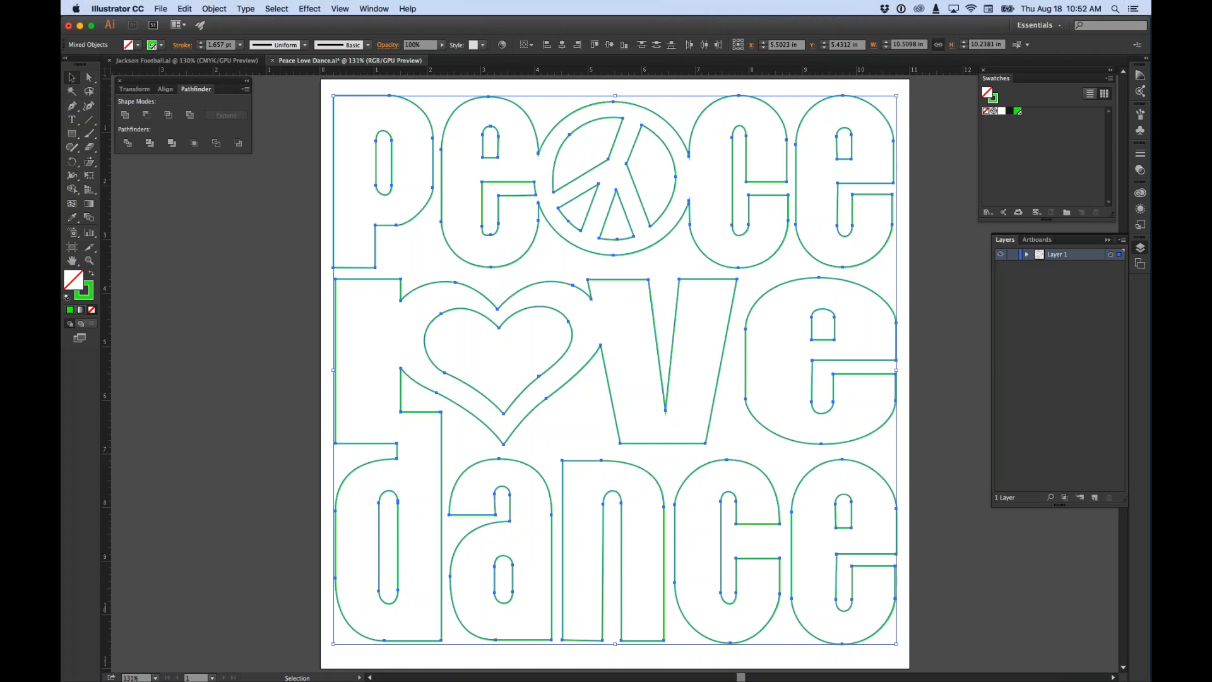
Step: Set the stroke weight of all the lettering outlines to 0.25 pt and deselect the artwork
{"action": "left_click", "coordinate": [183, 45]}
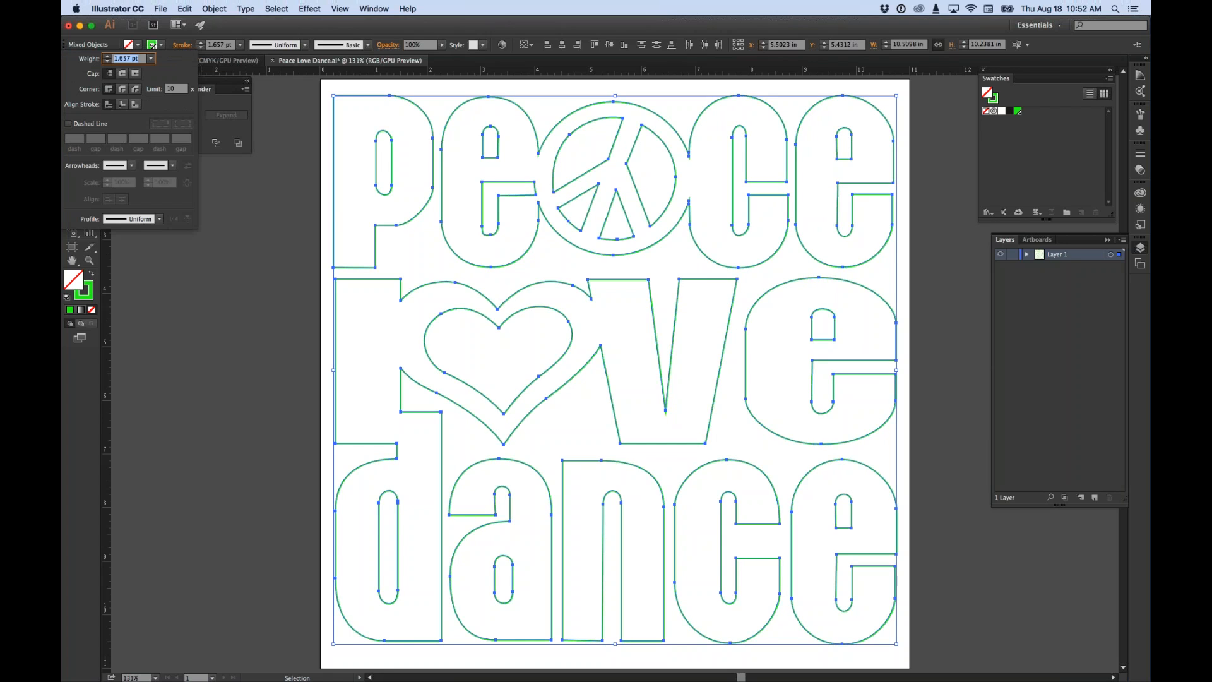
{"action": "left_click", "coordinate": [152, 59]}
{"action": "left_click", "coordinate": [165, 71]}
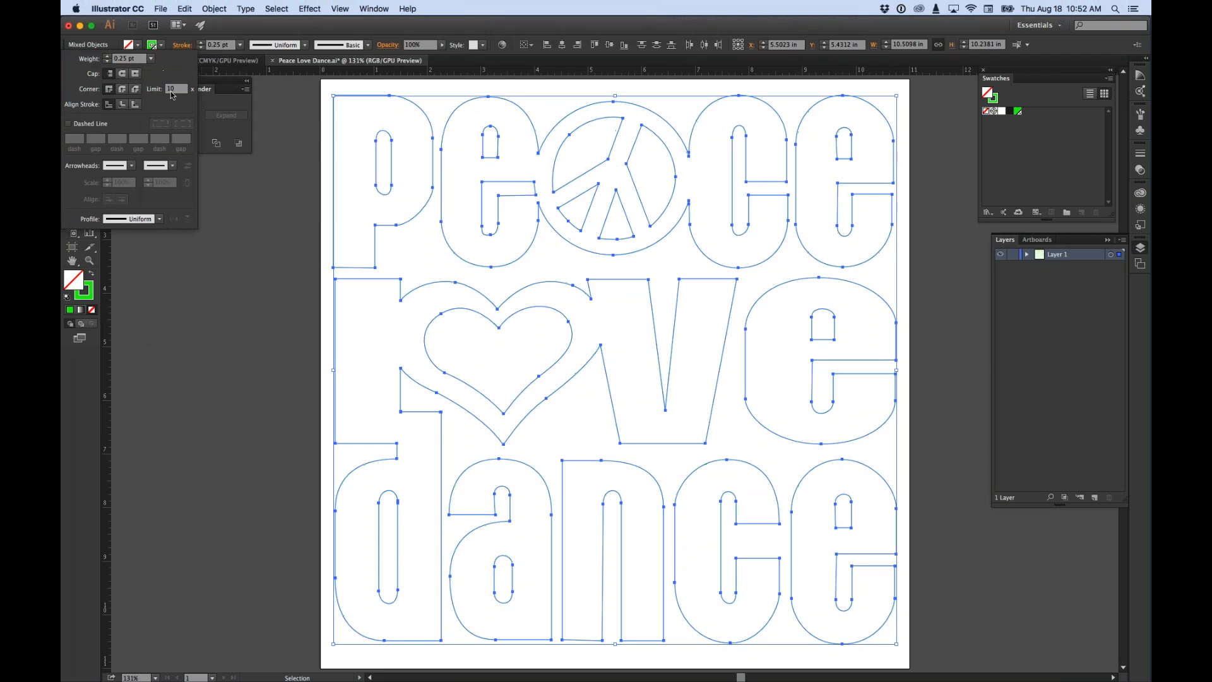
{"action": "left_click", "coordinate": [202, 82]}
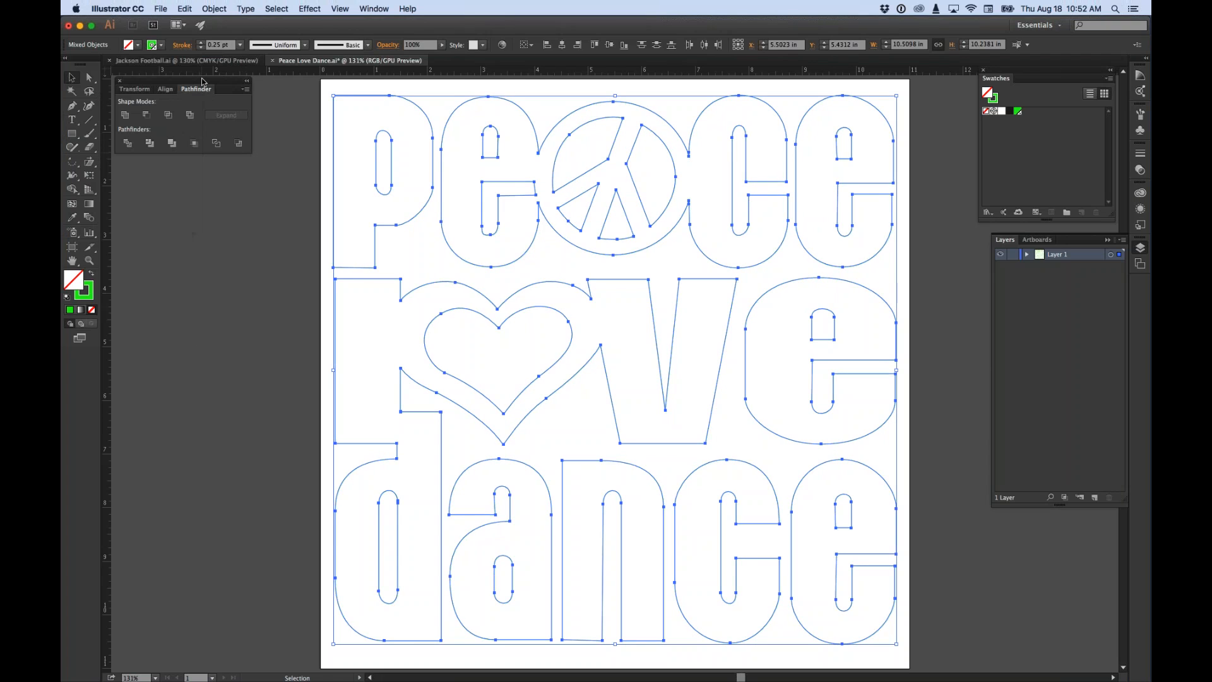
{"action": "left_click", "coordinate": [283, 182]}
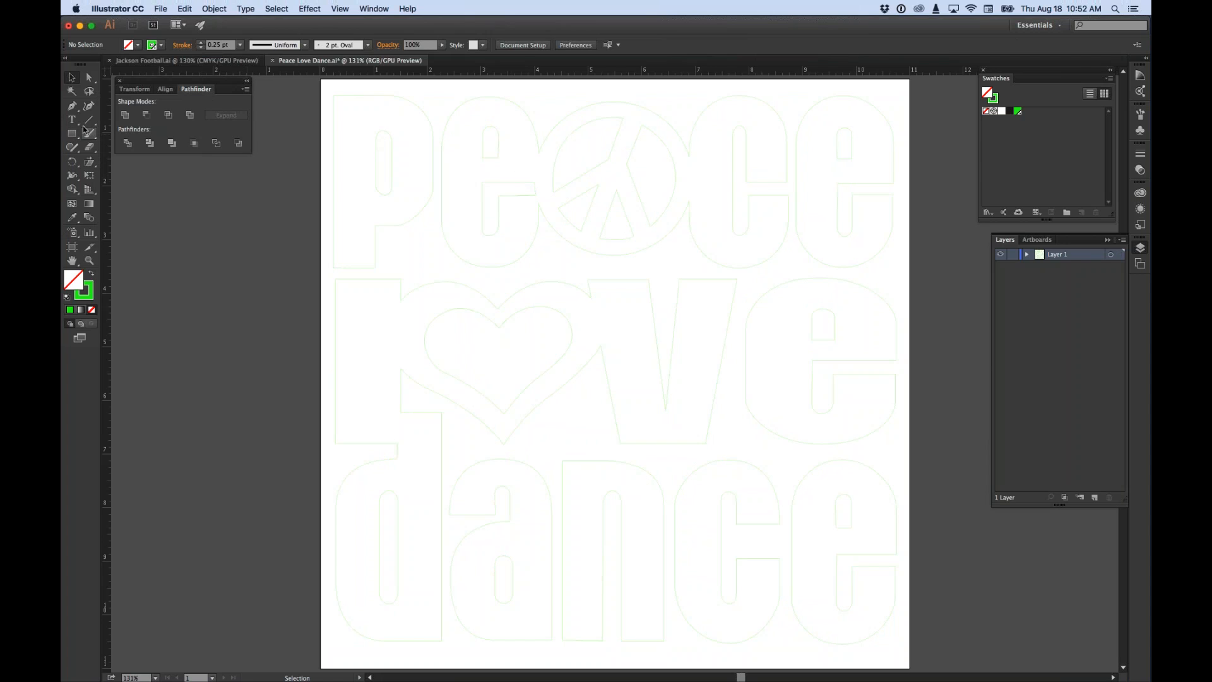
Step: Switch to the Finder and preview FreeMonthWebinarCode-Adobe from the Promo Codes folder inside Artwork for Vinyl Cutting Webinar
{"action": "left_click", "coordinate": [95, 5]}
{"action": "left_click", "coordinate": [131, 75]}
{"action": "left_click", "coordinate": [404, 169]}
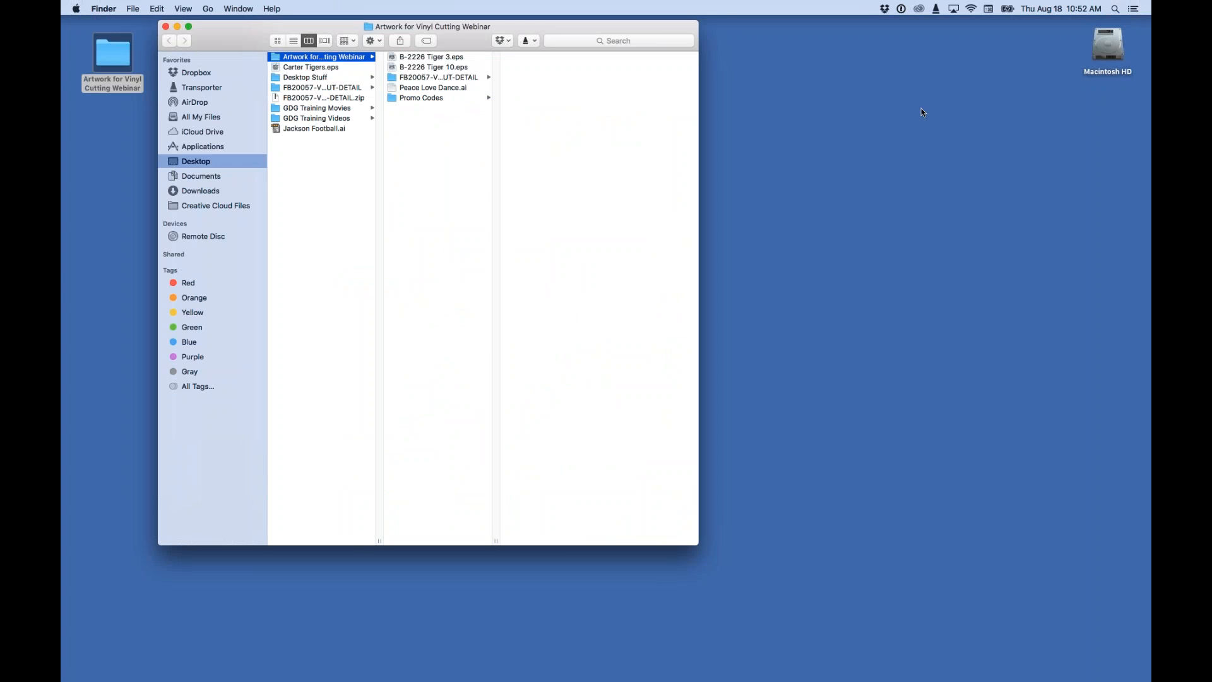
{"action": "left_click_drag", "start_coordinate": [659, 26], "coordinate": [645, 24]}
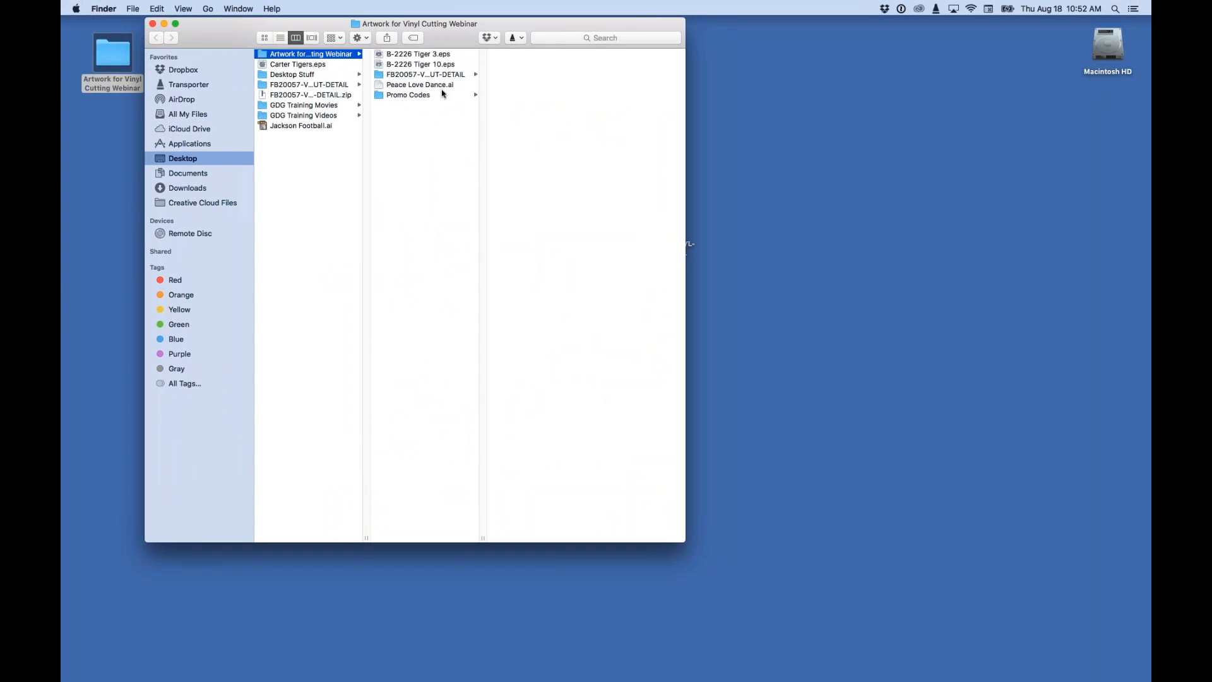
{"action": "left_click", "coordinate": [416, 96]}
{"action": "left_click", "coordinate": [495, 65]}
{"action": "key", "text": "space"}
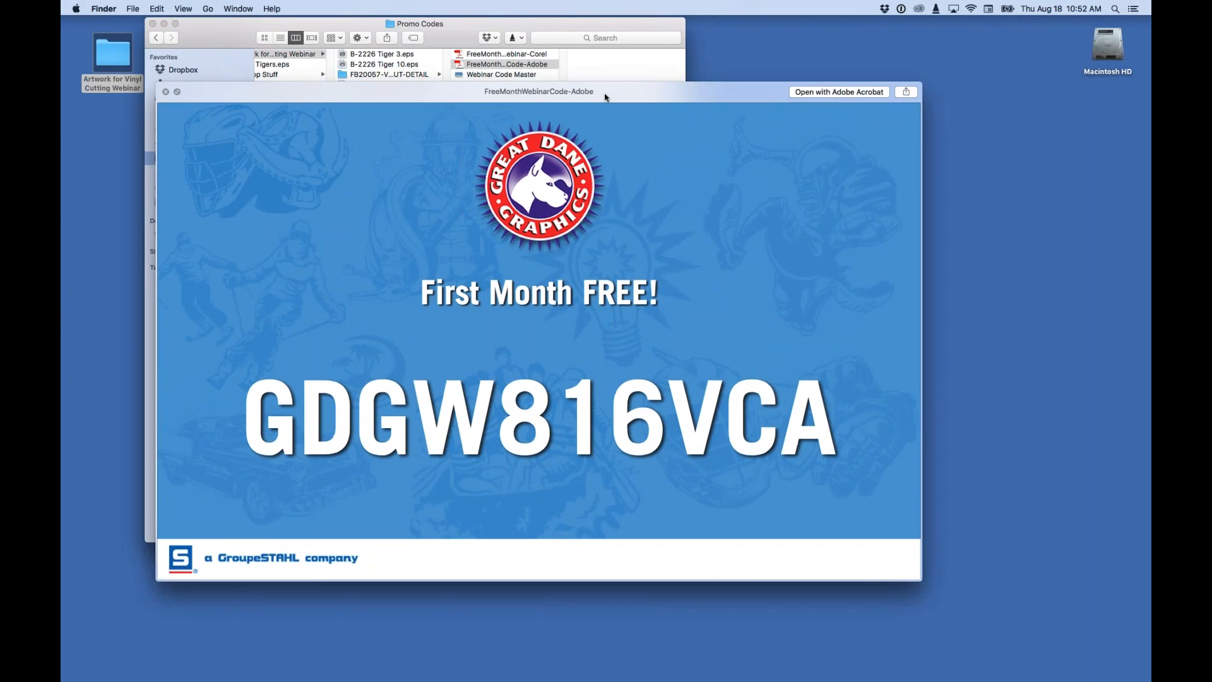
{"action": "left_click_drag", "start_coordinate": [605, 97], "coordinate": [572, 116]}
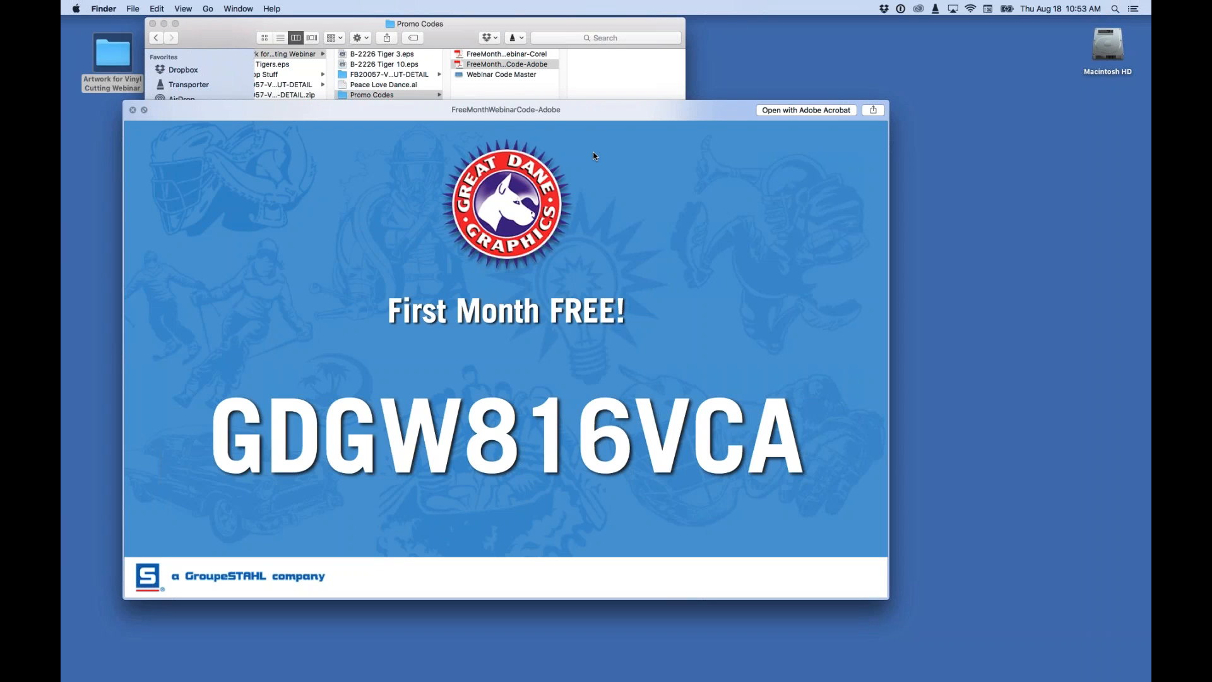
Step: Return to Illustrator, bring up the Jackson Football.ai document and make its ART layer visible
{"action": "left_click", "coordinate": [1142, 57]}
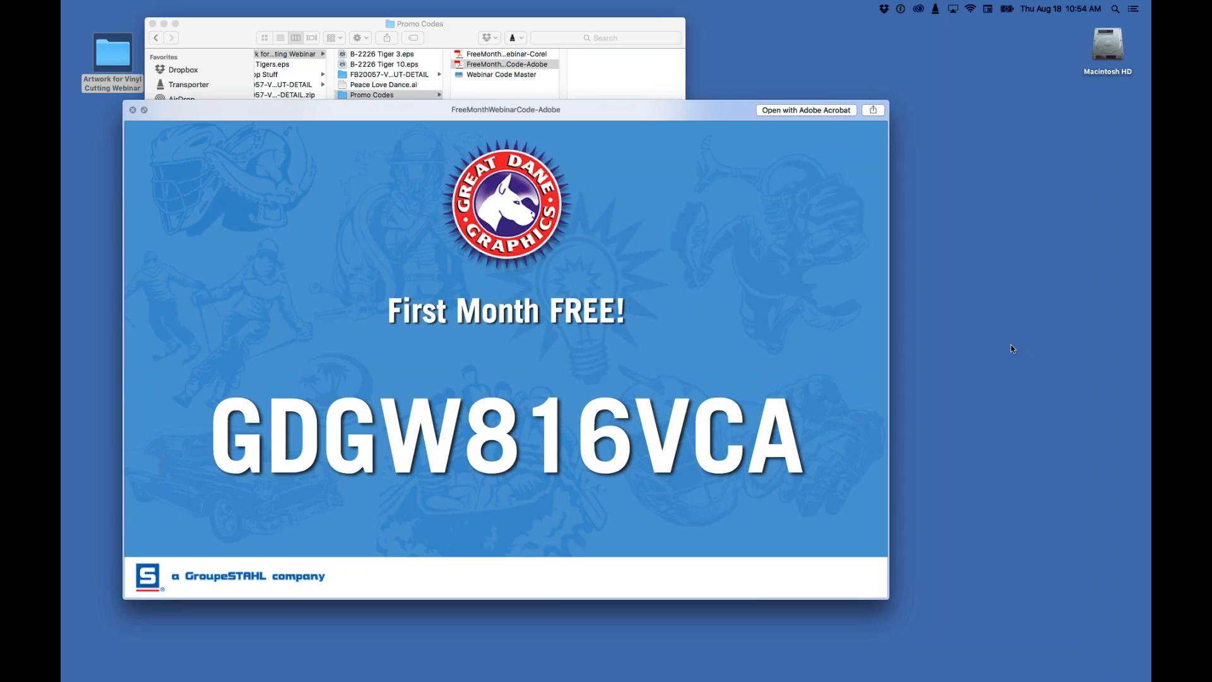
{"action": "mouse_move", "coordinate": [442, 678]}
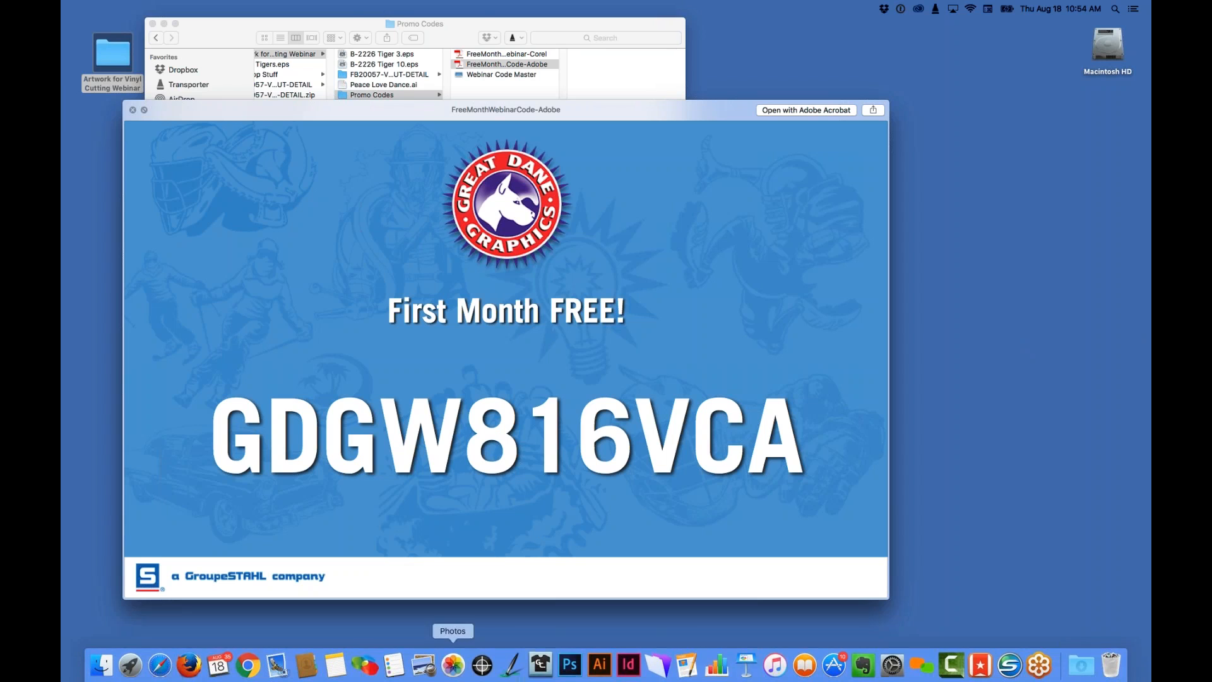
{"action": "left_click", "coordinate": [611, 669]}
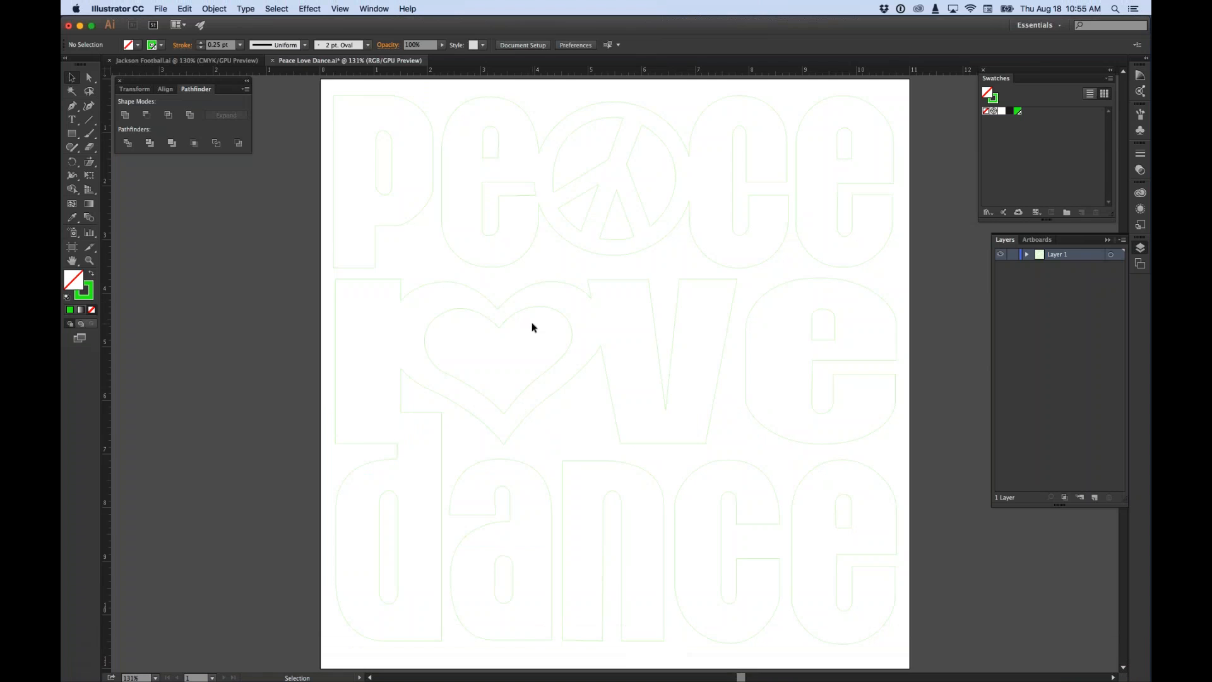
{"action": "left_click", "coordinate": [196, 63]}
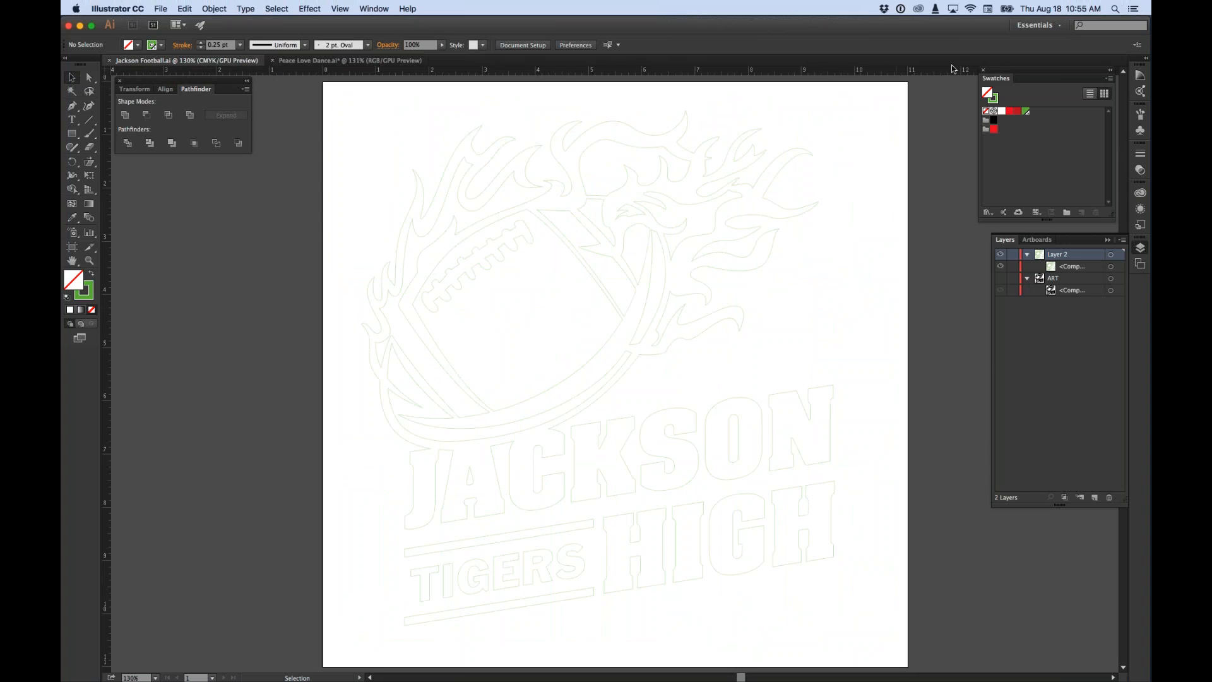
{"action": "left_click", "coordinate": [999, 278]}
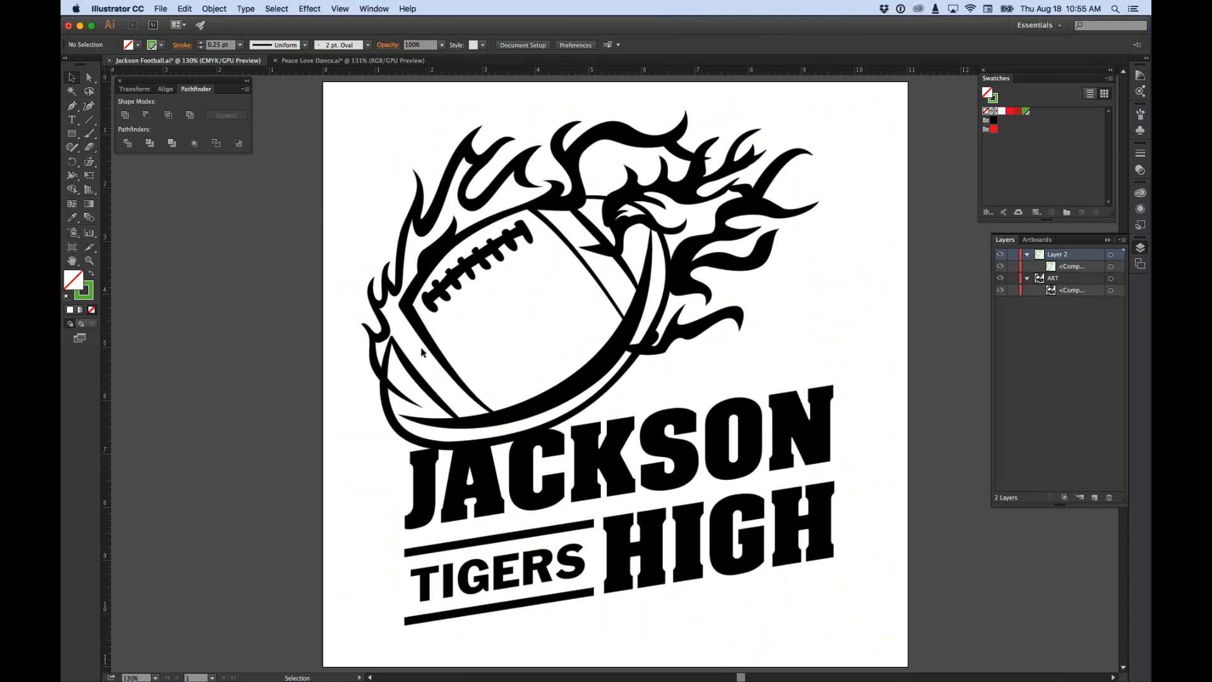
Step: Pull the black football artwork away from its cut lines and delete both, emptying the Jackson Football artboard
{"action": "left_click_drag", "start_coordinate": [424, 337], "coordinate": [854, 342]}
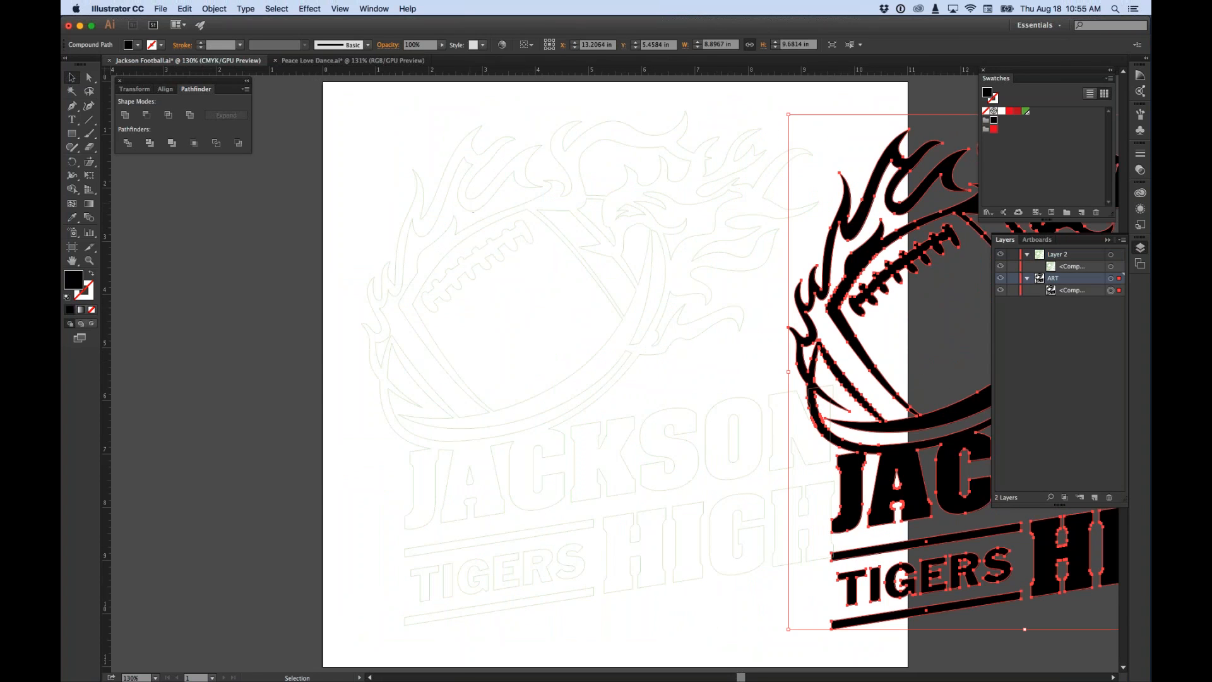
{"action": "key", "text": "Delete"}
{"action": "key", "text": "super+a"}
{"action": "key", "text": "Delete"}
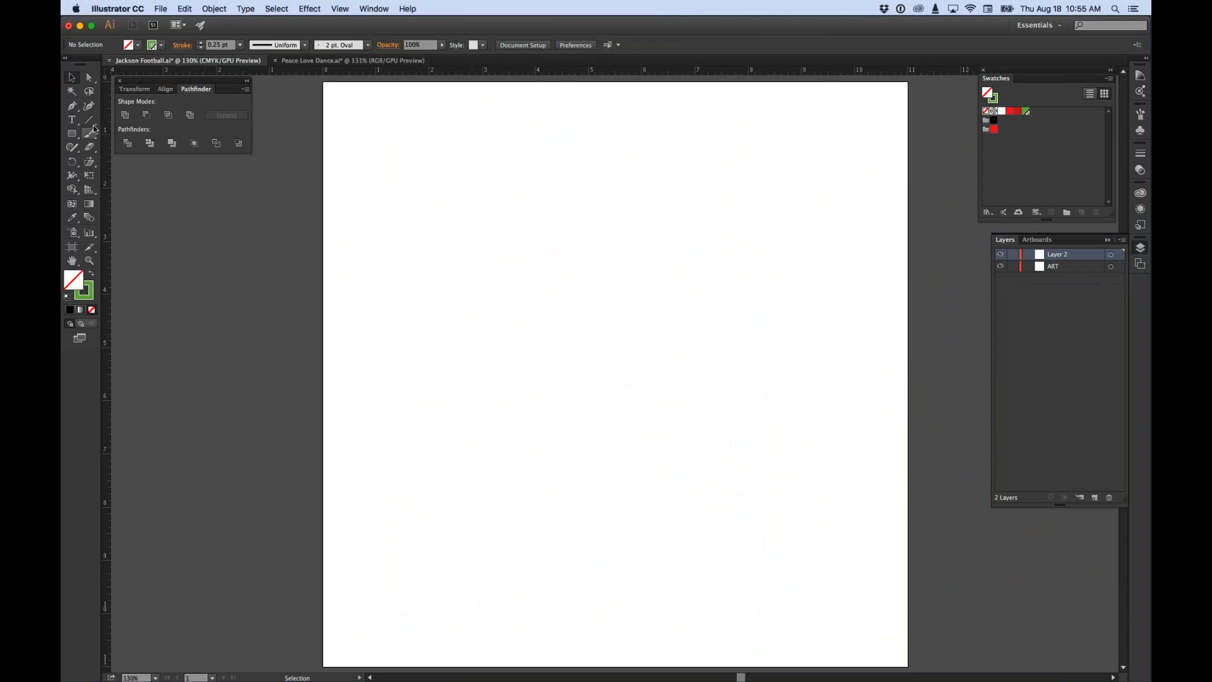
Step: Add the word FOOTBALL as black point text and enlarge it to about 7.1 in wide across the artboard's middle
{"action": "left_click", "coordinate": [72, 120]}
{"action": "left_click", "coordinate": [499, 304]}
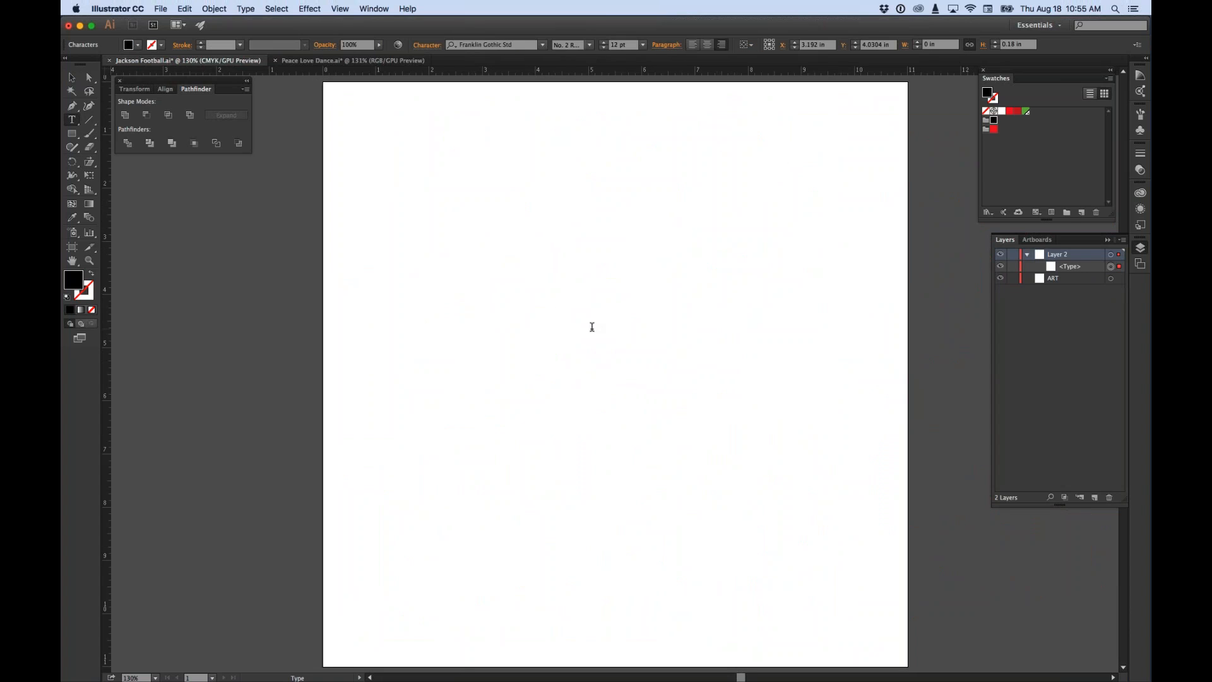
{"action": "type", "text": "FOOTBALL"}
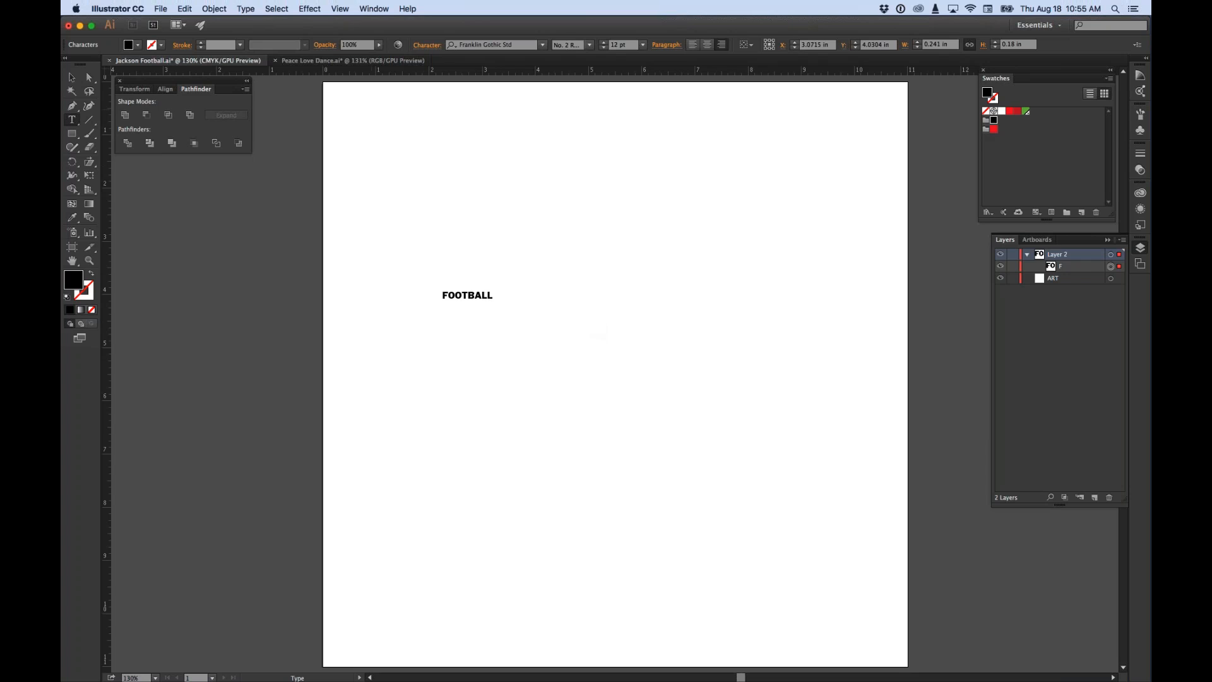
{"action": "left_click", "coordinate": [71, 77]}
{"action": "left_click_drag", "start_coordinate": [493, 304], "coordinate": [820, 467]}
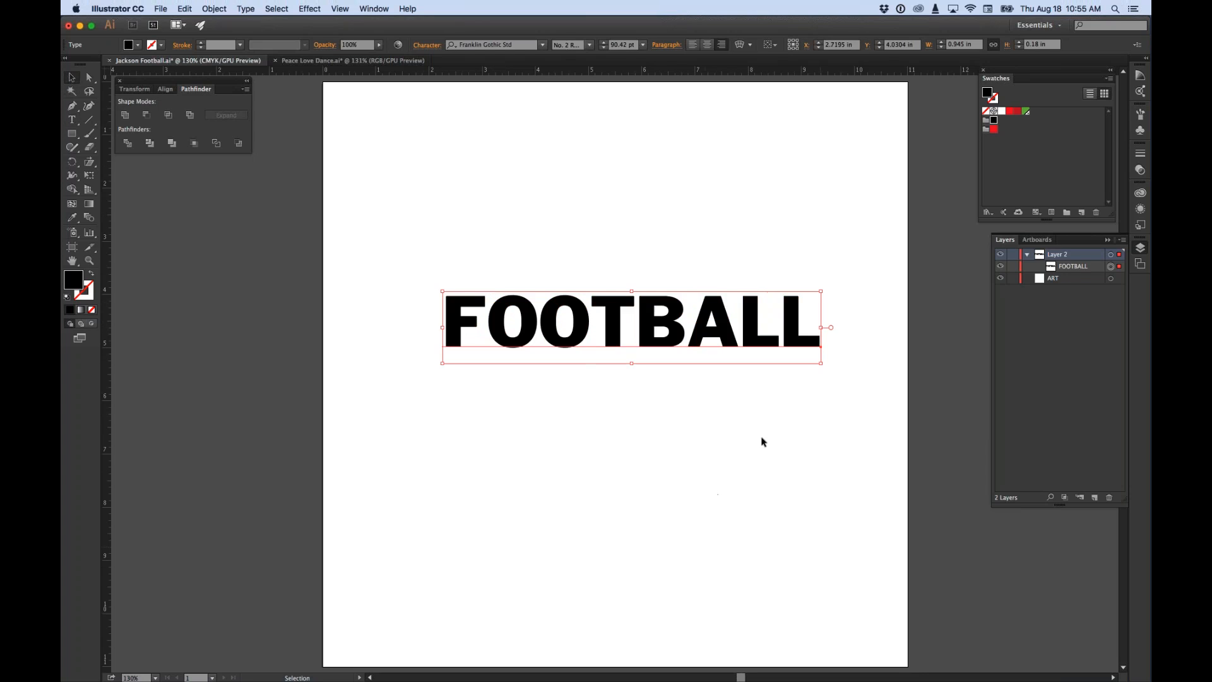
{"action": "left_click_drag", "start_coordinate": [714, 334], "coordinate": [700, 335]}
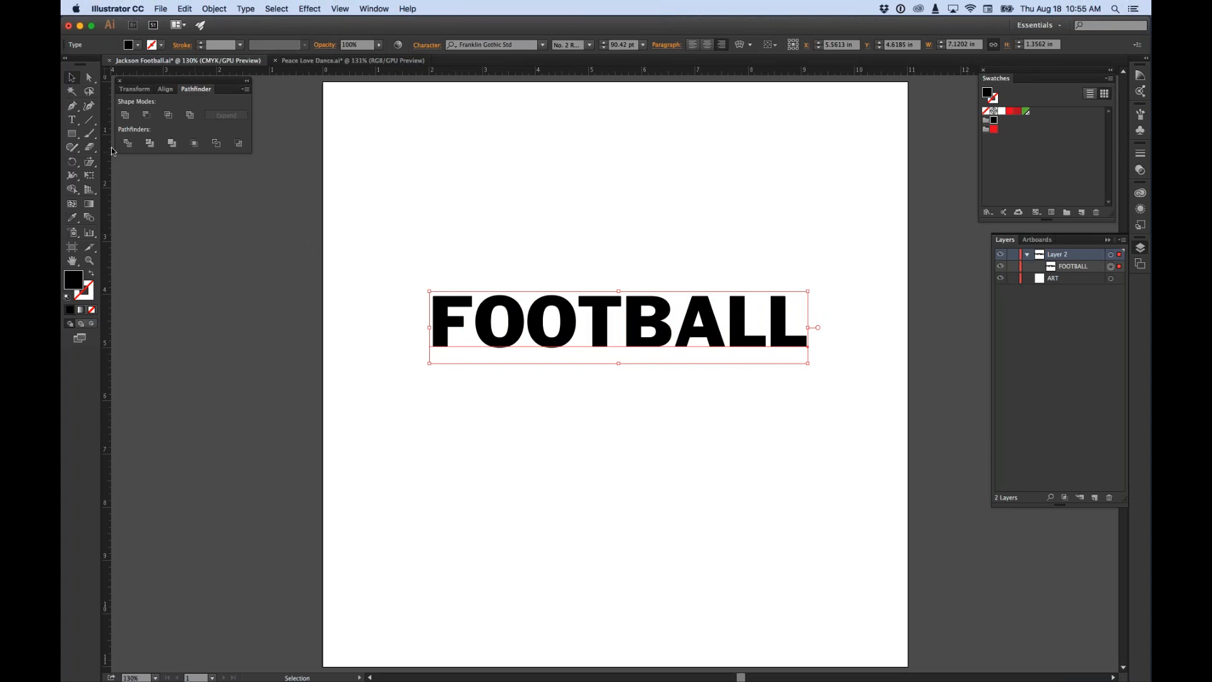
Step: Shear the FOOTBALL text with the Shear tool so its baseline climbs from left to right
{"action": "left_click", "coordinate": [89, 162]}
{"action": "left_click", "coordinate": [141, 162]}
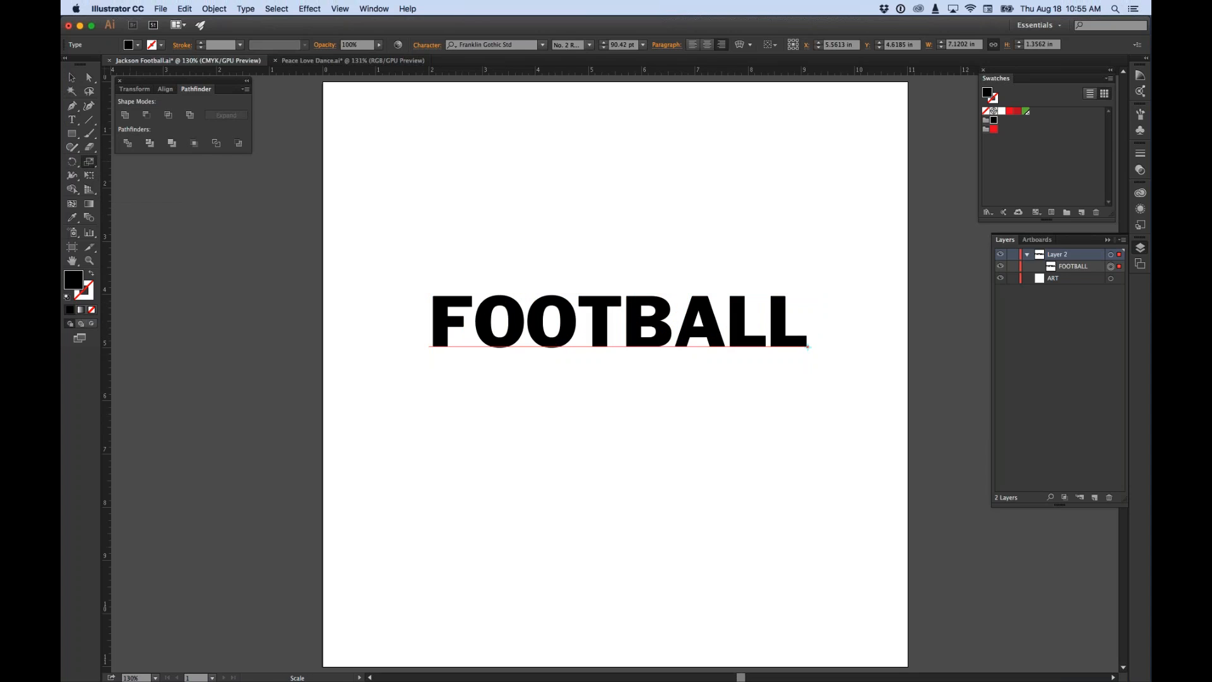
{"action": "left_click", "coordinate": [90, 162]}
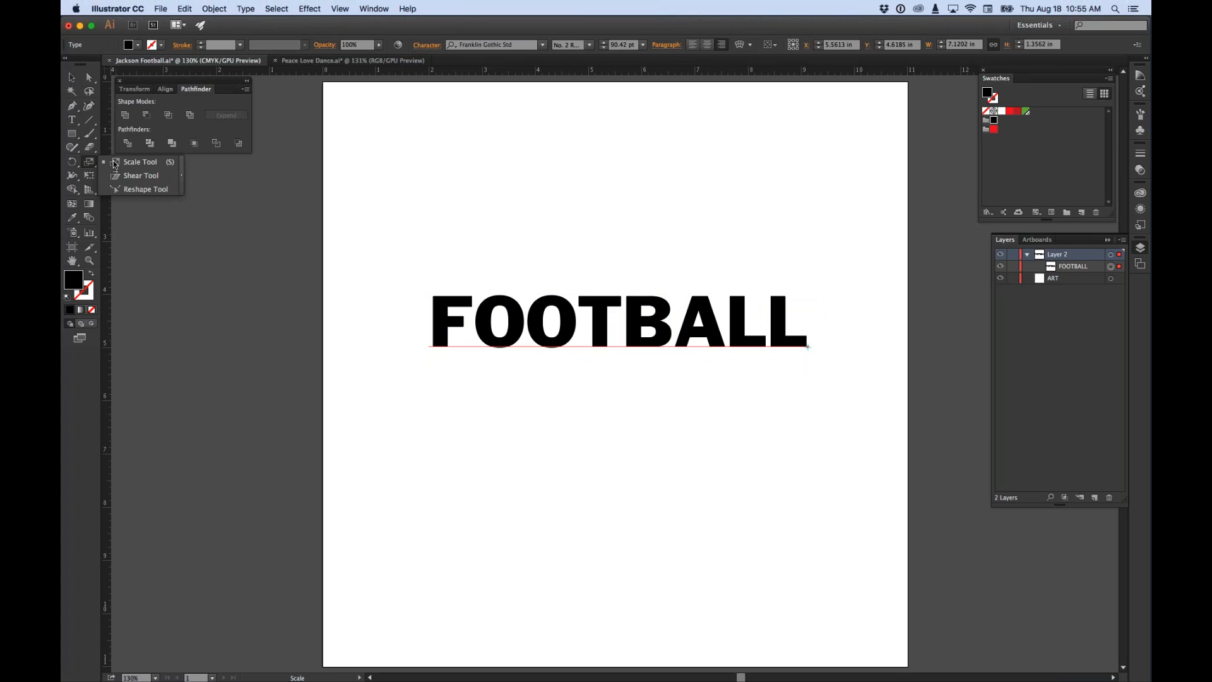
{"action": "left_click", "coordinate": [134, 180]}
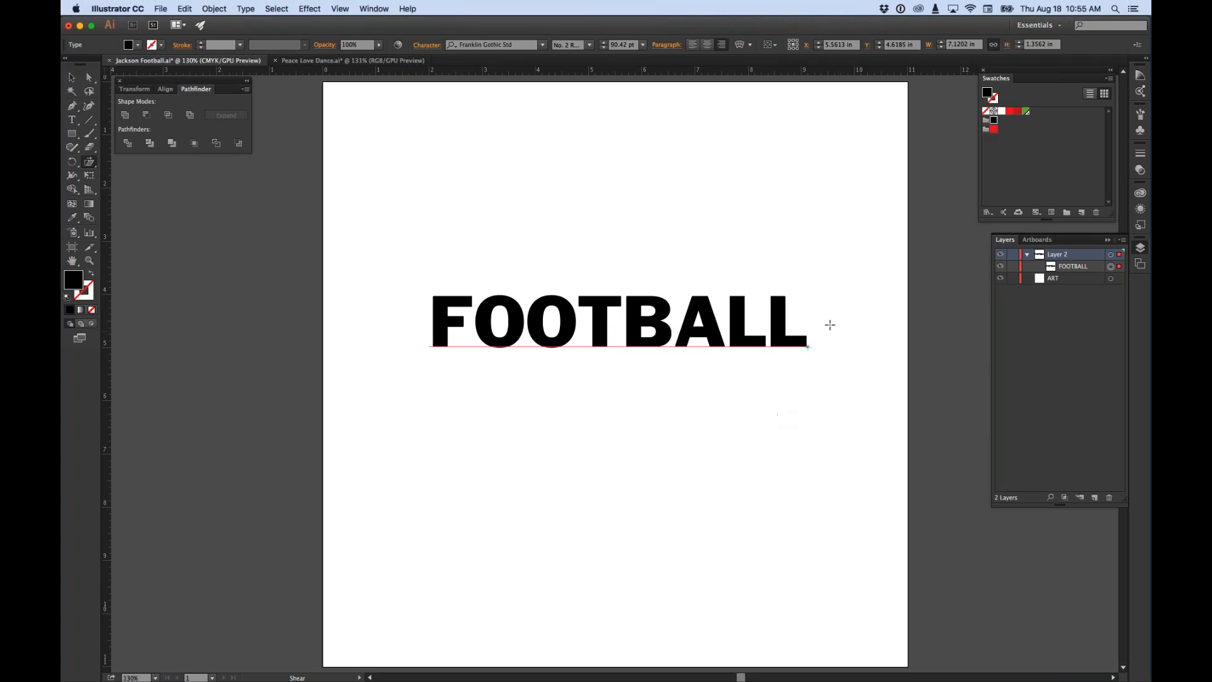
{"action": "mouse_move", "coordinate": [820, 324]}
{"action": "left_mouse_down"}
{"action": "mouse_move", "coordinate": [822, 313]}
{"action": "mouse_move", "coordinate": [827, 341]}
{"action": "mouse_move", "coordinate": [867, 368]}
{"action": "mouse_move", "coordinate": [871, 354]}
{"action": "mouse_move", "coordinate": [811, 327]}
{"action": "mouse_move", "coordinate": [820, 322]}
{"action": "left_mouse_up"}
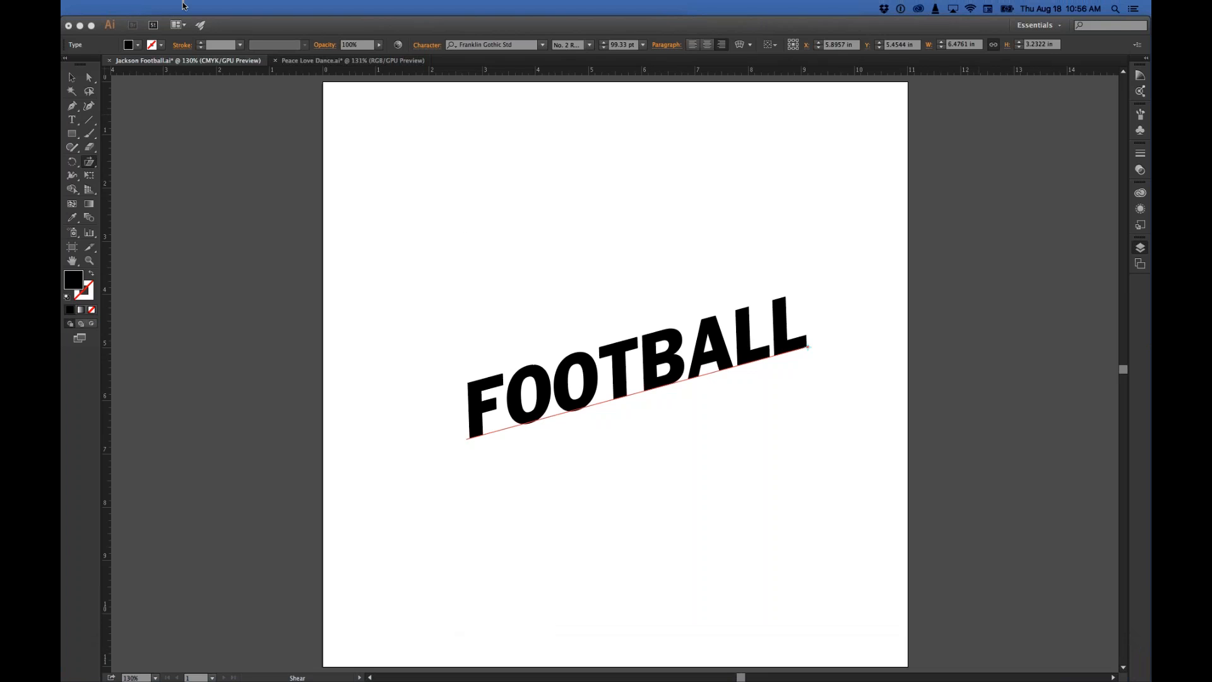
Step: Return from GoToWebinar to Illustrator and hide it to reveal the FreeMonthWebinarCode-Adobe preview in the Finder
{"action": "left_click", "coordinate": [130, 113]}
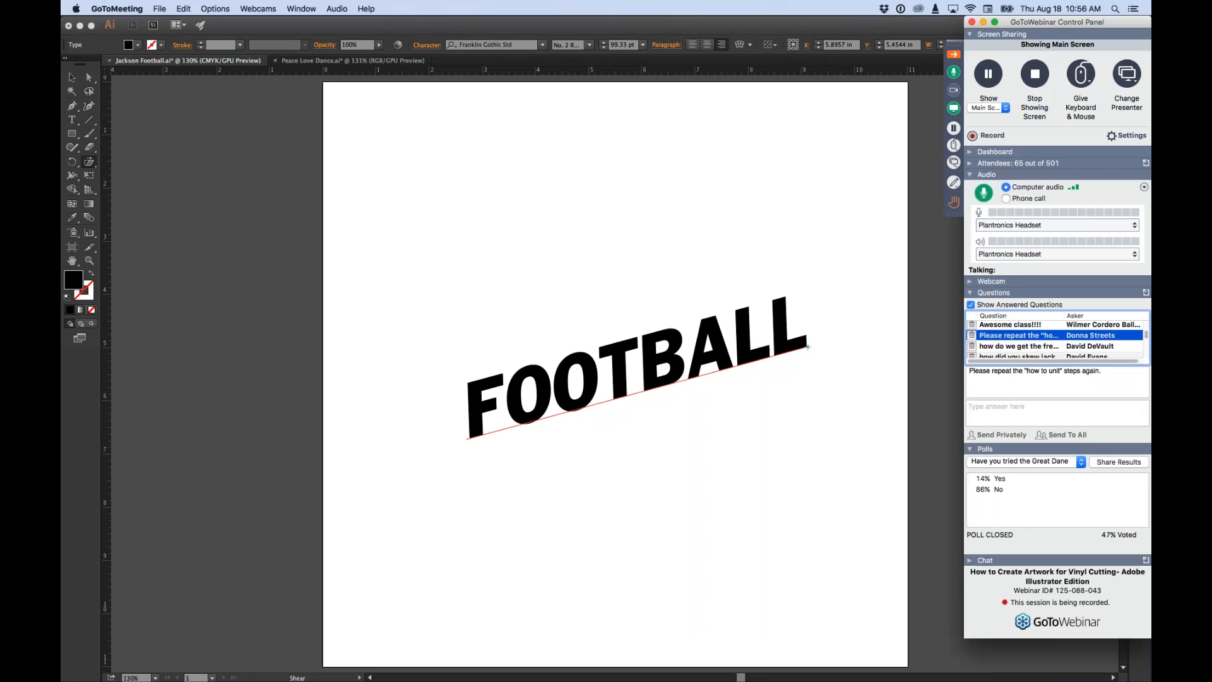
{"action": "left_click", "coordinate": [109, 6]}
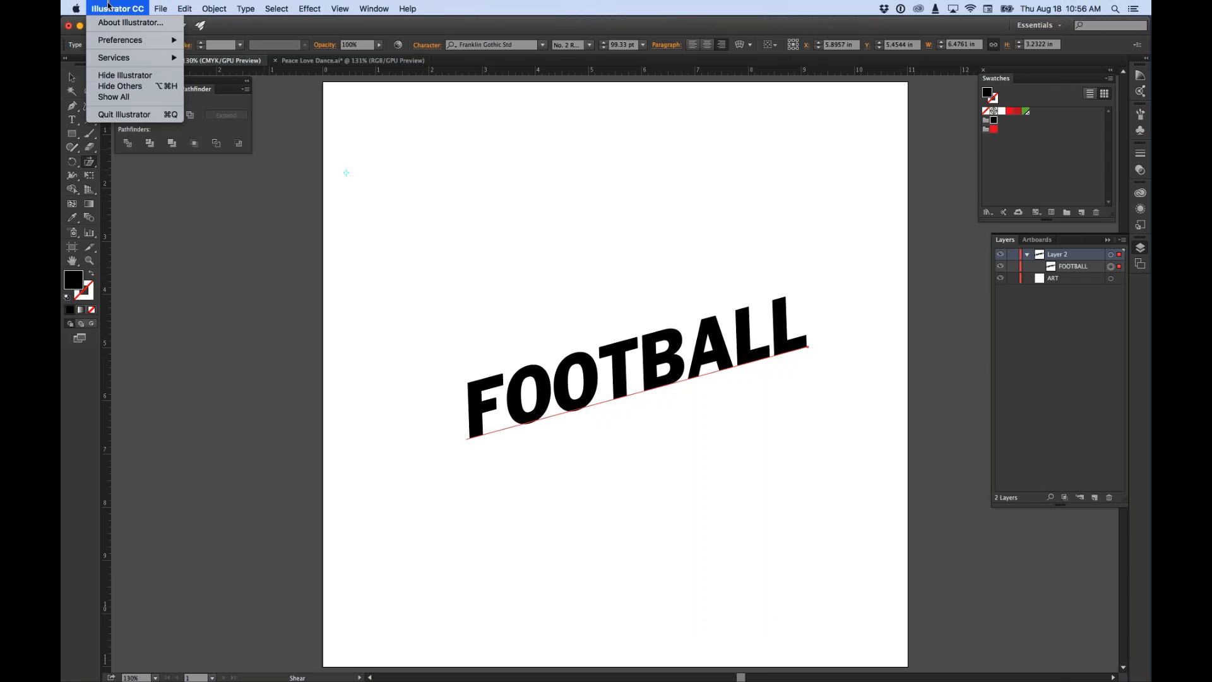
{"action": "left_click", "coordinate": [119, 76]}
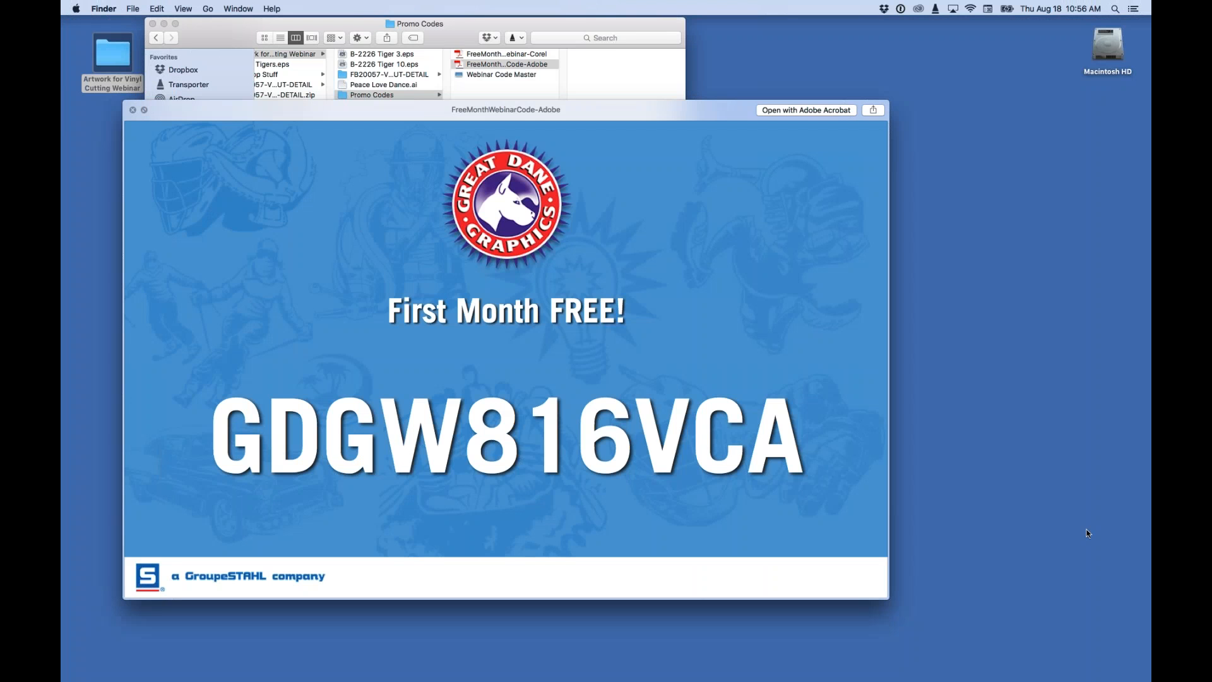
Step: Bring GoToWebinar forward and reposition the FreeMonthWebinarCode-Adobe preview slightly lower on the desktop
{"action": "mouse_move", "coordinate": [717, 679]}
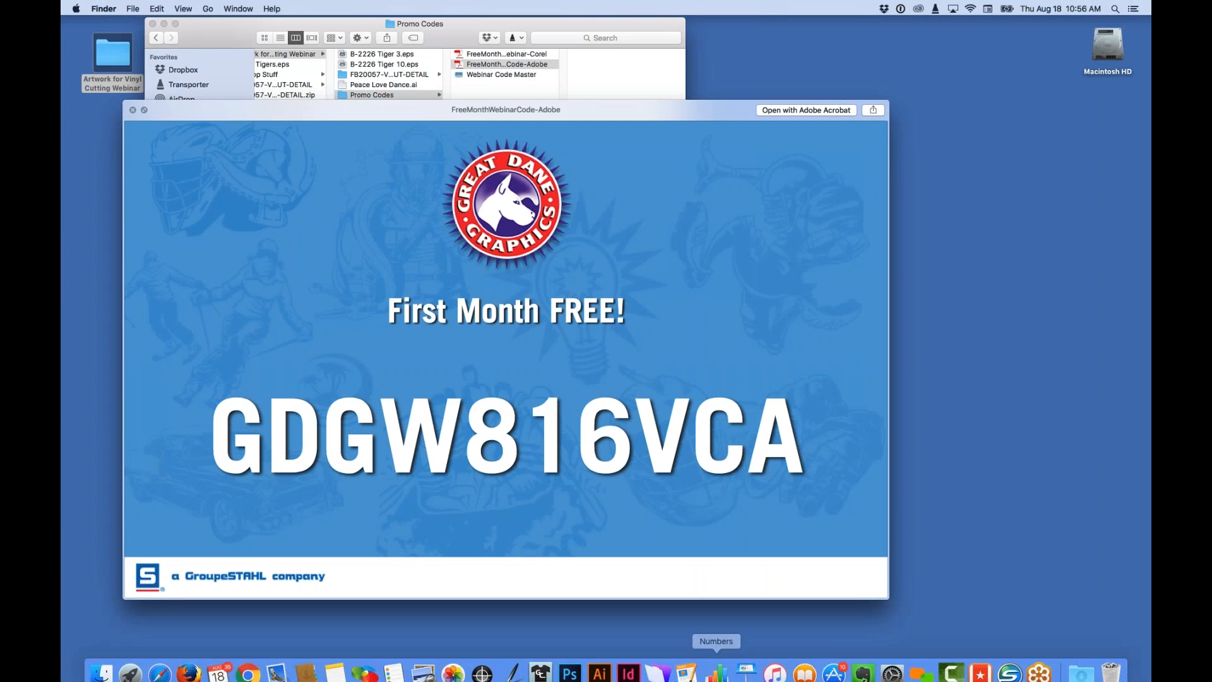
{"action": "left_click", "coordinate": [1038, 672]}
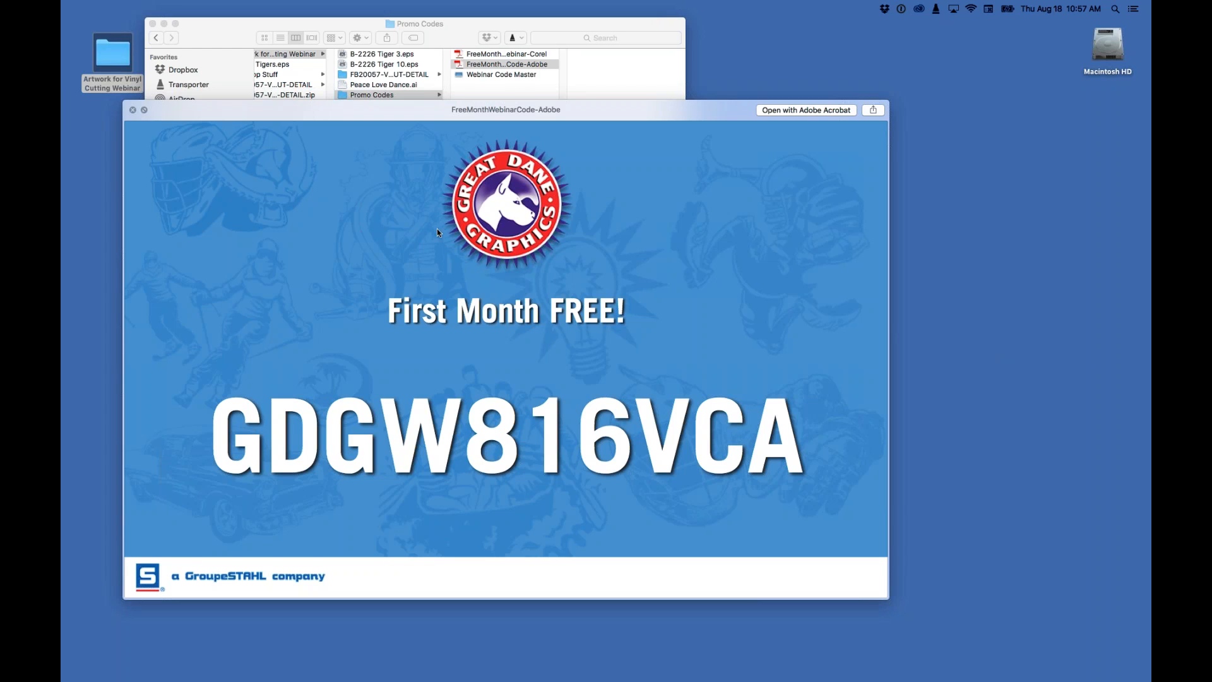
{"action": "left_click_drag", "start_coordinate": [293, 121], "coordinate": [313, 141]}
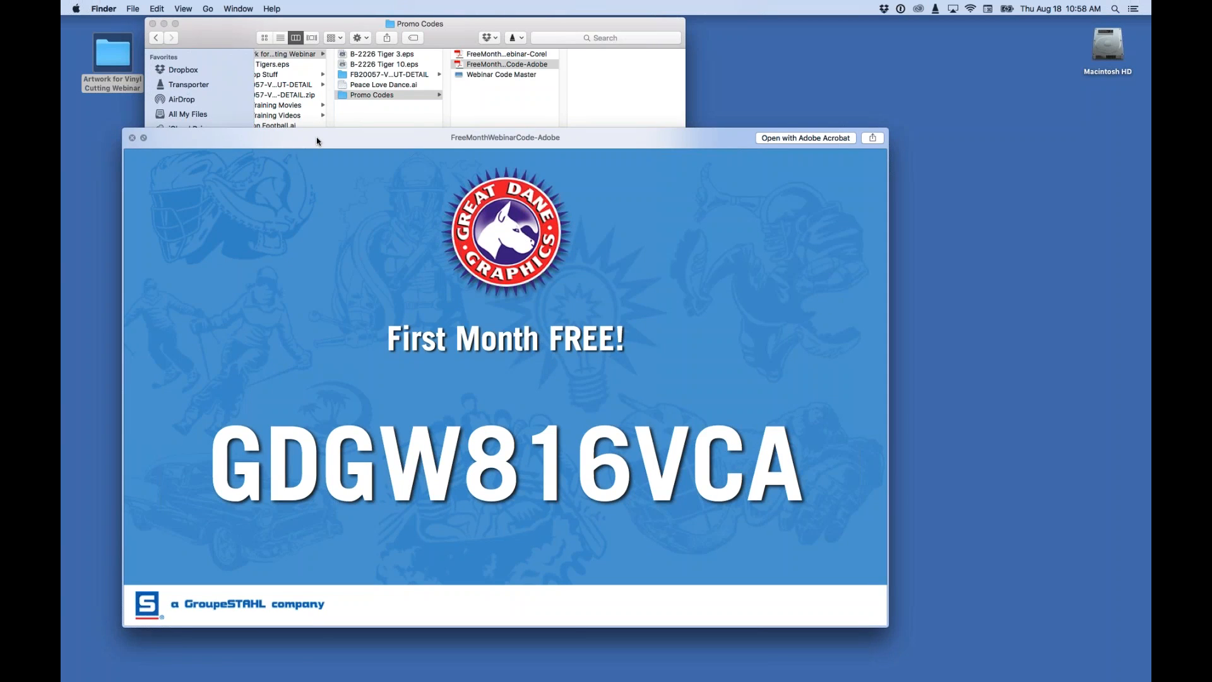
{"action": "left_click", "coordinate": [1022, 333]}
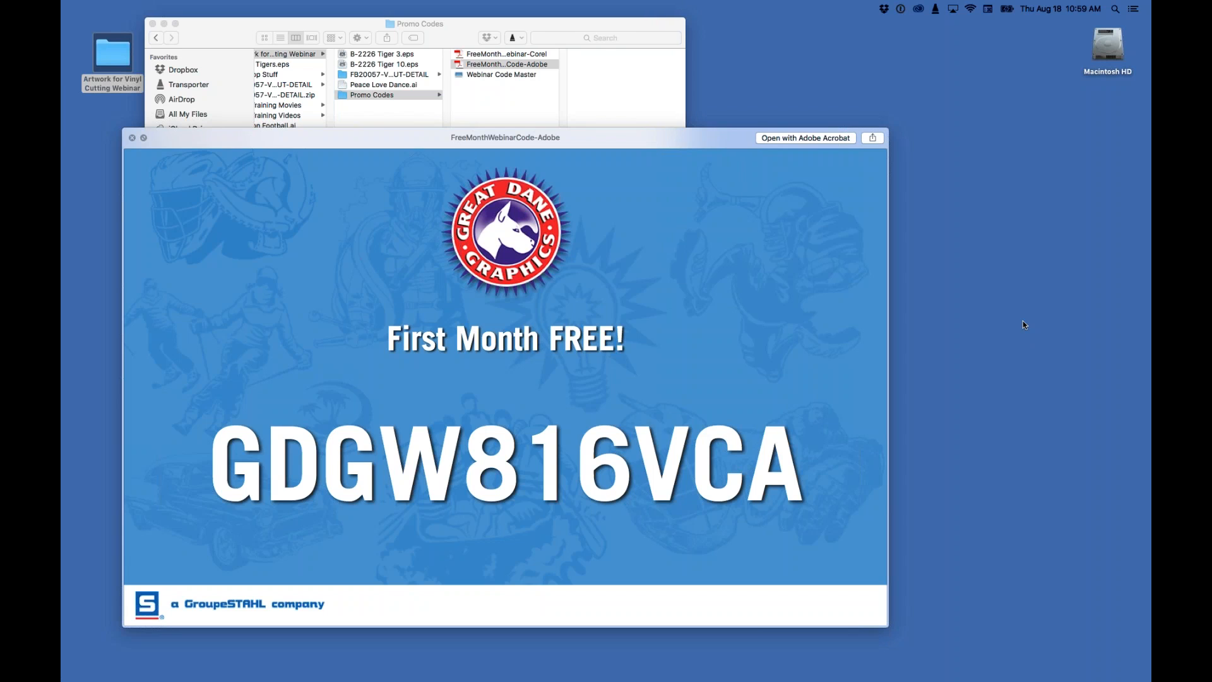
{"action": "left_click_drag", "start_coordinate": [540, 139], "coordinate": [543, 124]}
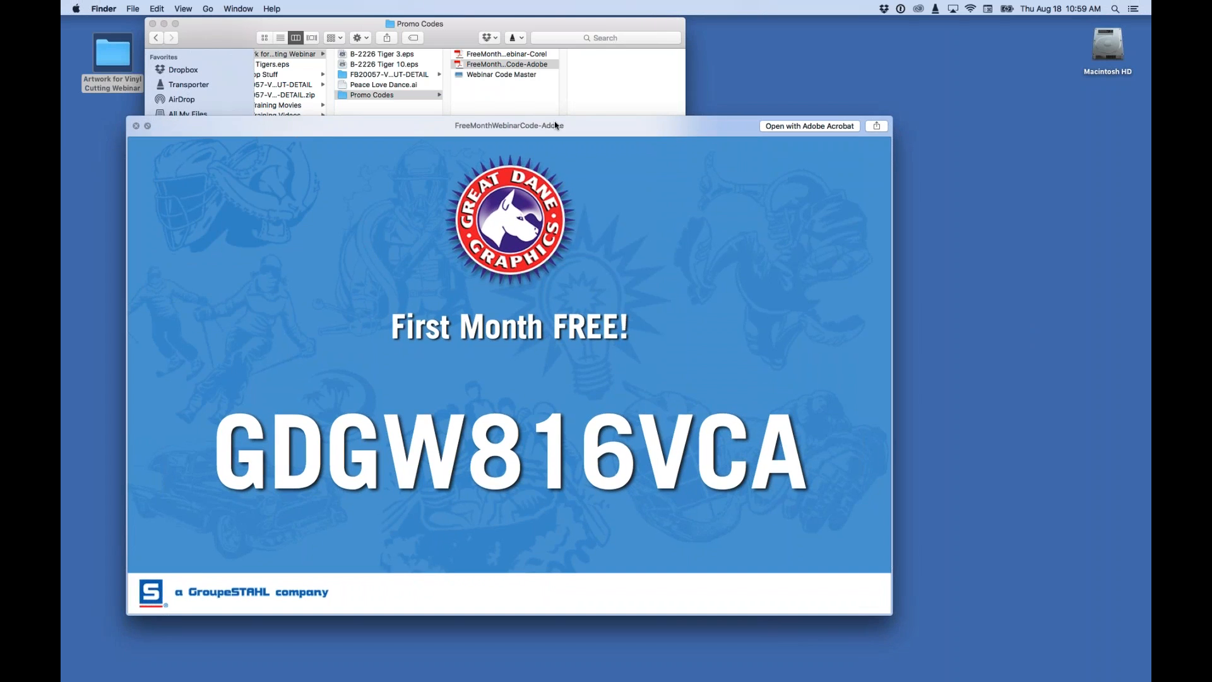